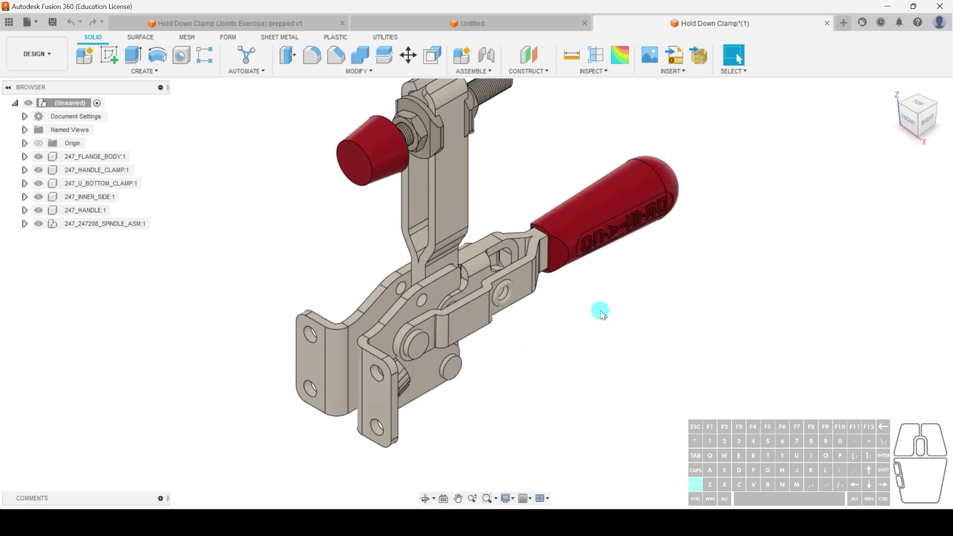
Show the assembly's origin planes and axes
shift+middle_drag(567, 336, 536, 312)
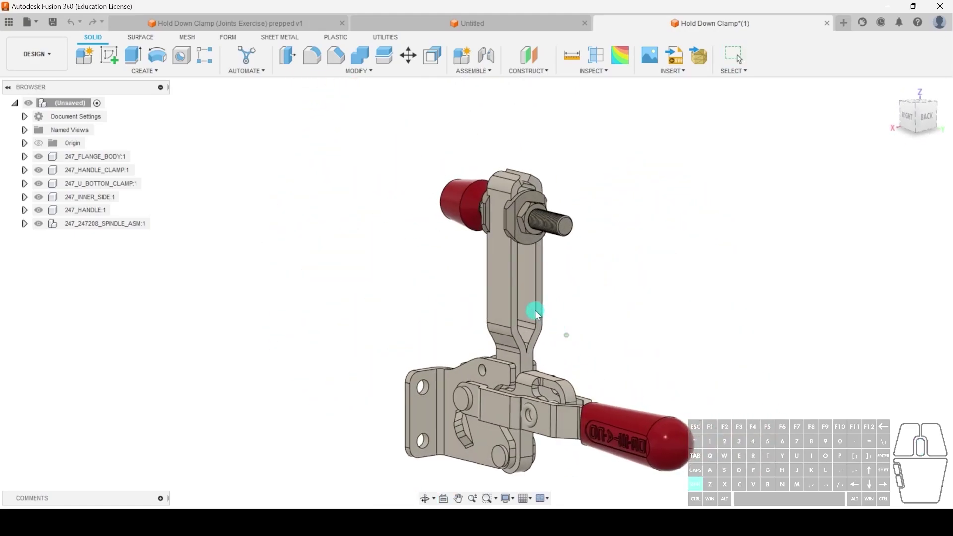
middle_drag(706, 242, 634, 121)
shift+middle_drag(422, 164, 574, 238)
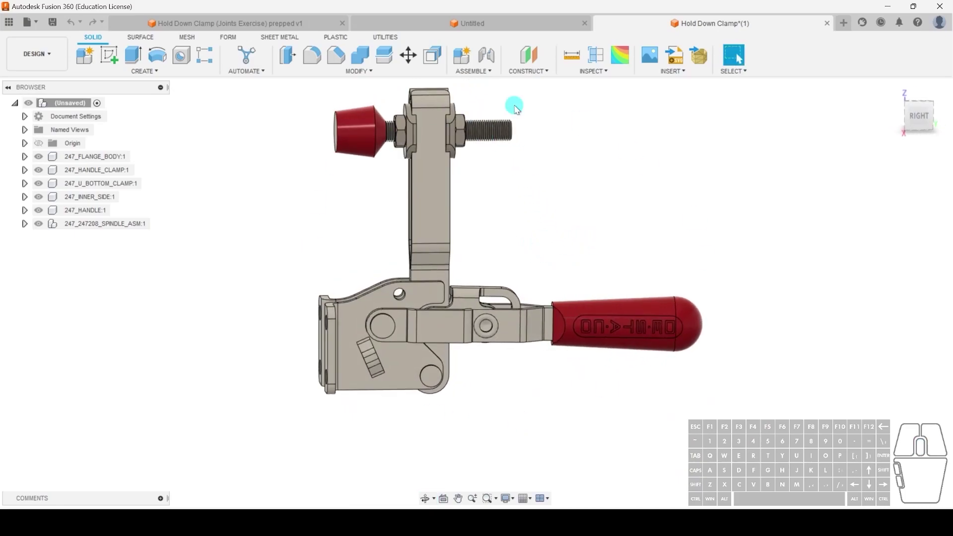
shift+middle_drag(423, 351, 396, 357)
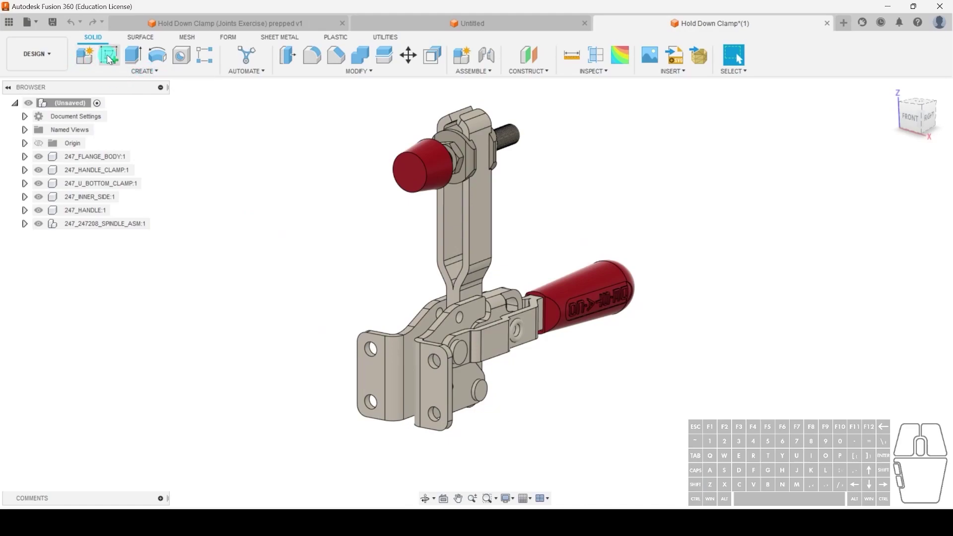
click(39, 143)
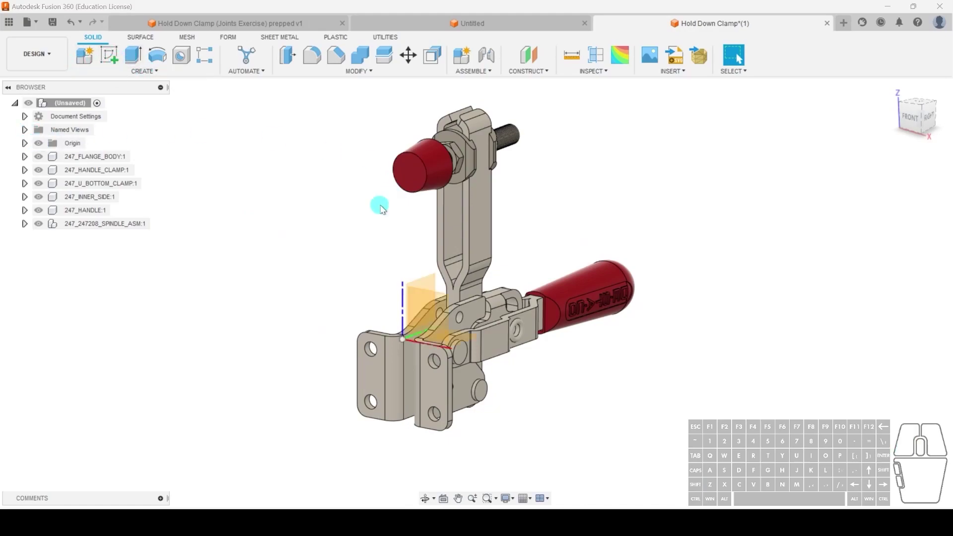
Rotate all six components of the clamp together by 90 degrees about the X axis with Move/Copy
key(m)
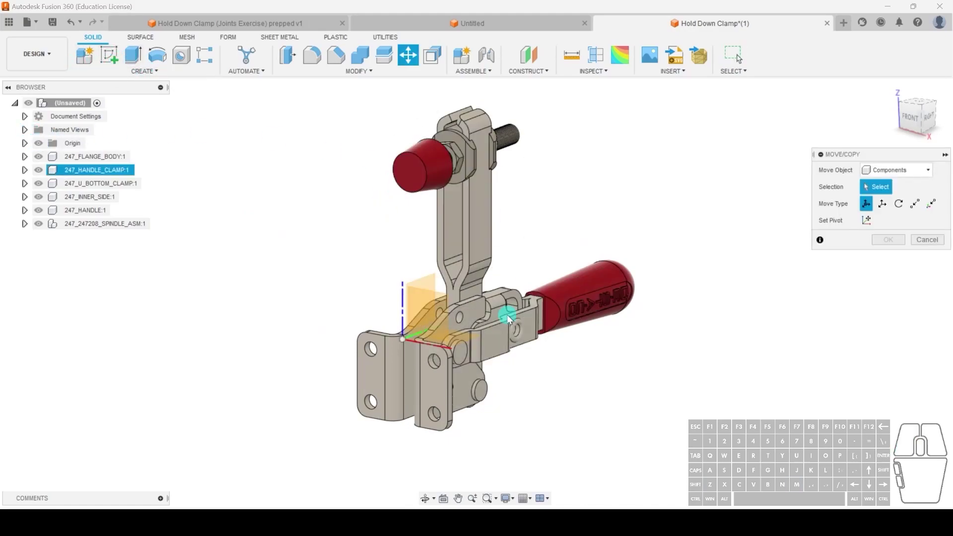
click(430, 357)
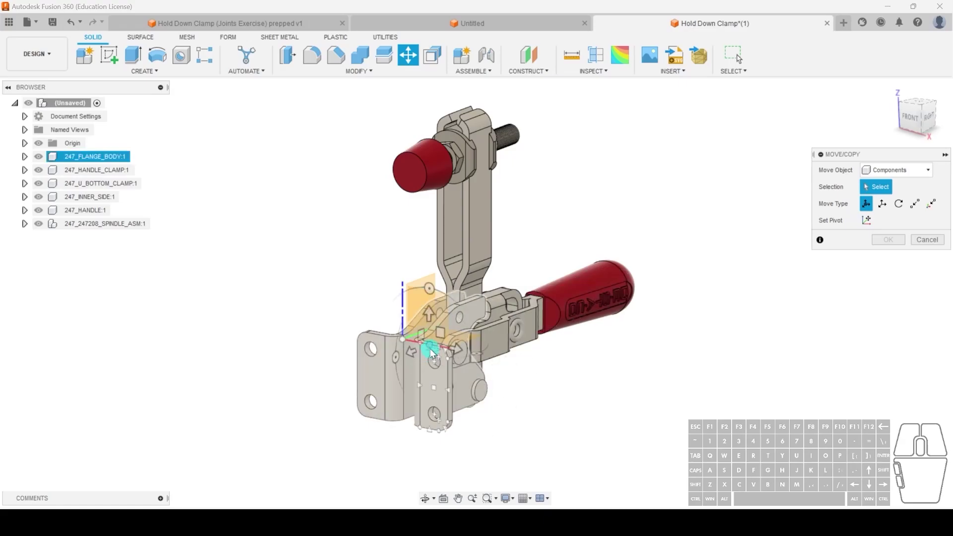
scroll(430, 357, up, 5)
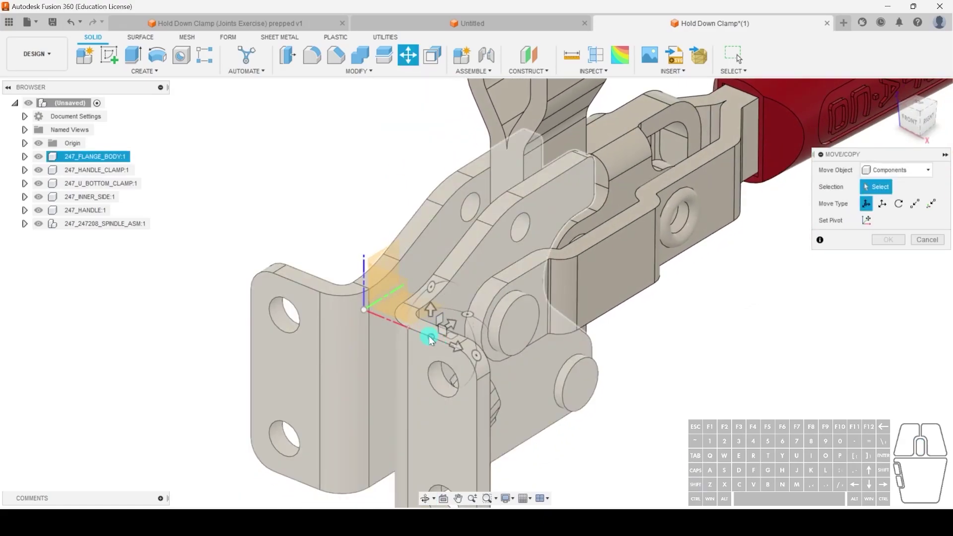
click(430, 340)
scroll(442, 337, down, 4)
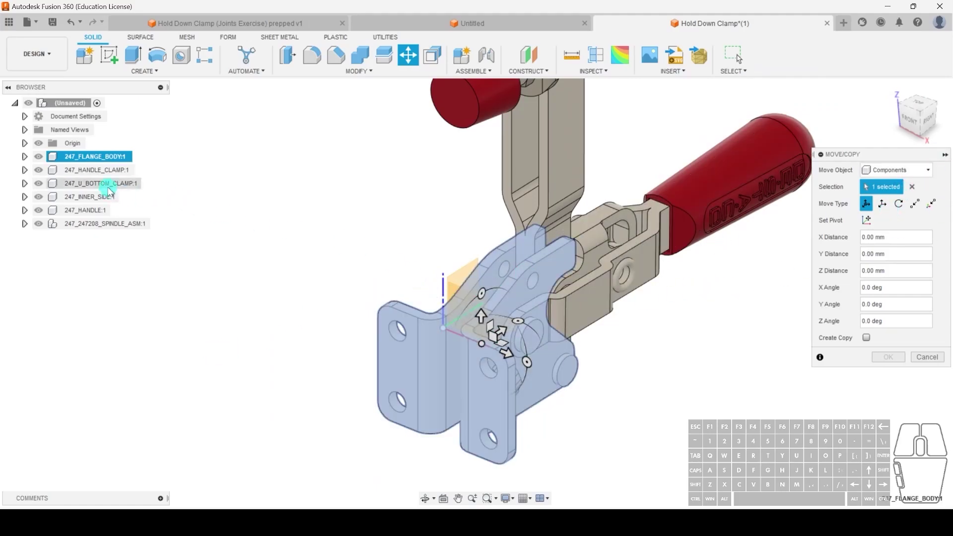
ctrl+click(124, 223)
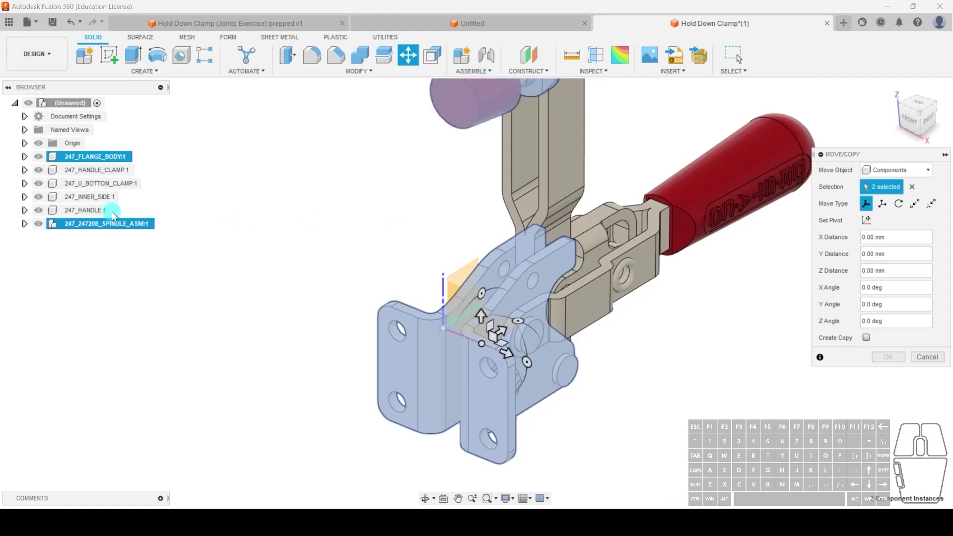
ctrl+click(109, 170)
ctrl+click(109, 183)
ctrl+click(99, 196)
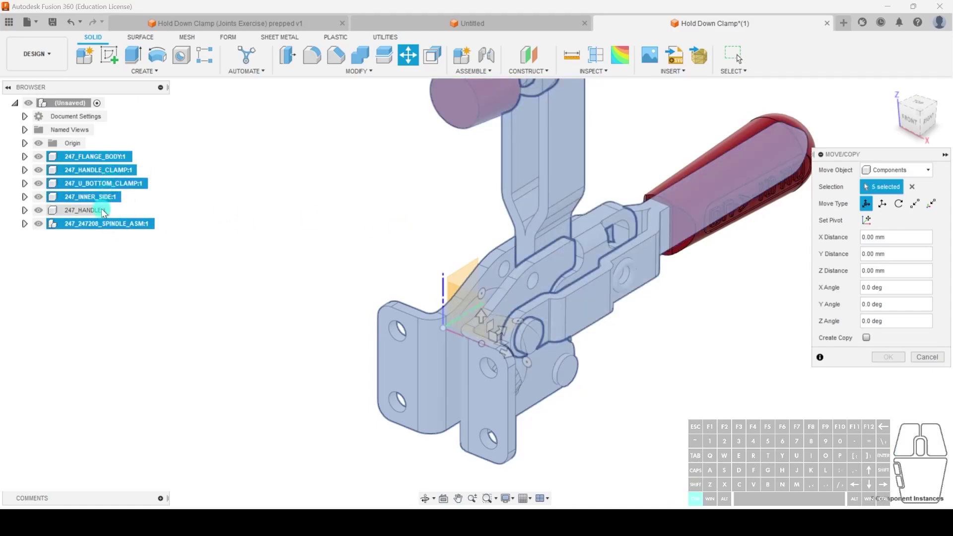
ctrl+click(104, 212)
drag(482, 293, 607, 335)
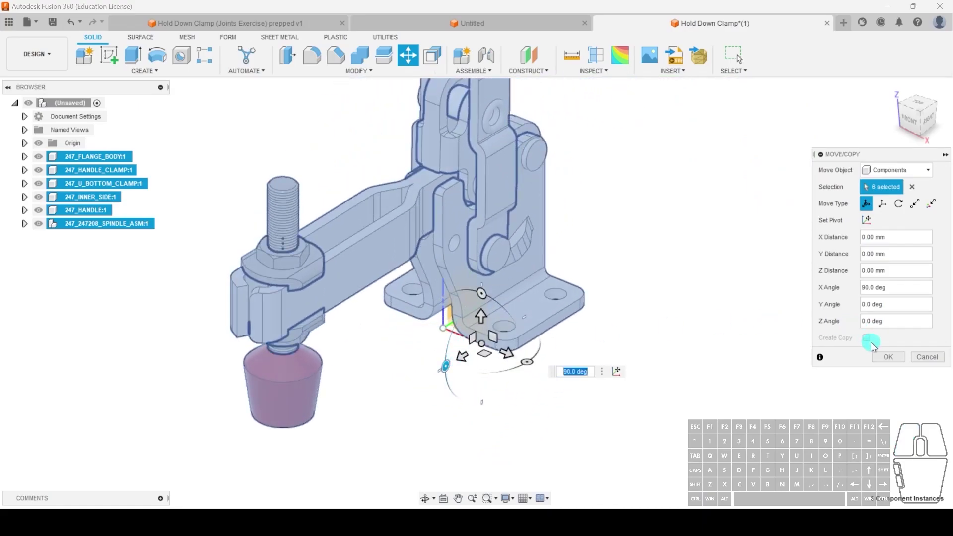
click(887, 358)
Hide the assembly's origin planes and axes
scroll(606, 253, down, 3)
middle_drag(610, 246, 647, 310)
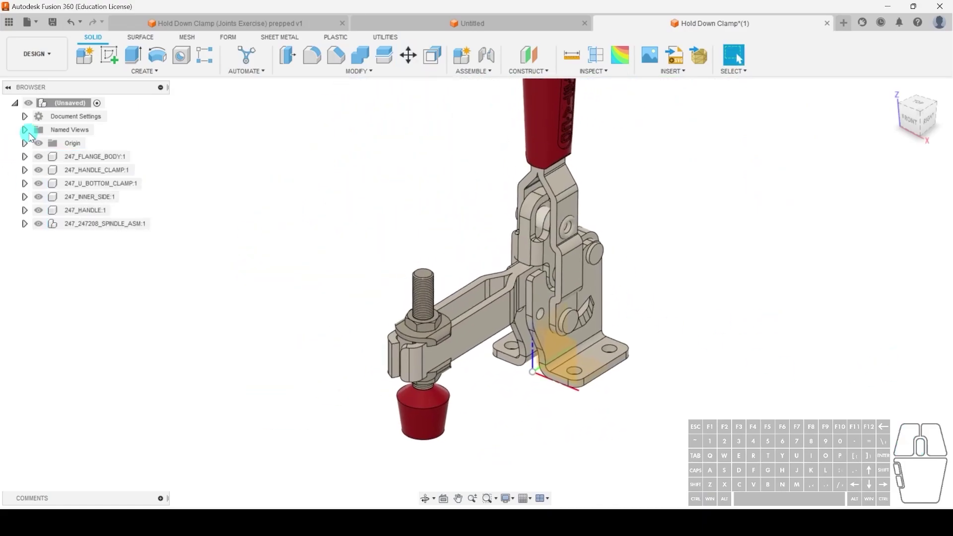
click(38, 143)
Turn on design history capture for the root assembly
scroll(398, 219, down, 2)
middle_drag(397, 219, 412, 234)
scroll(396, 219, down, 1)
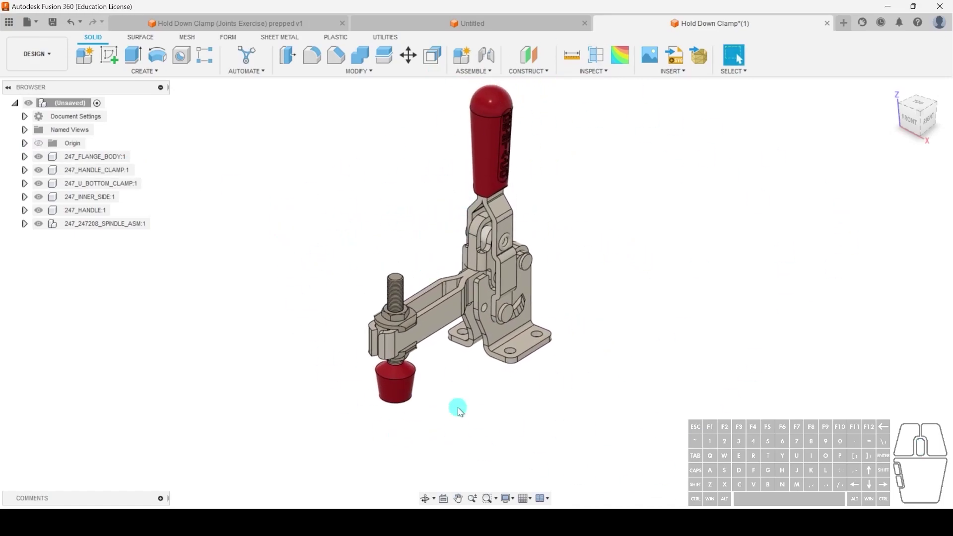
right_click(84, 102)
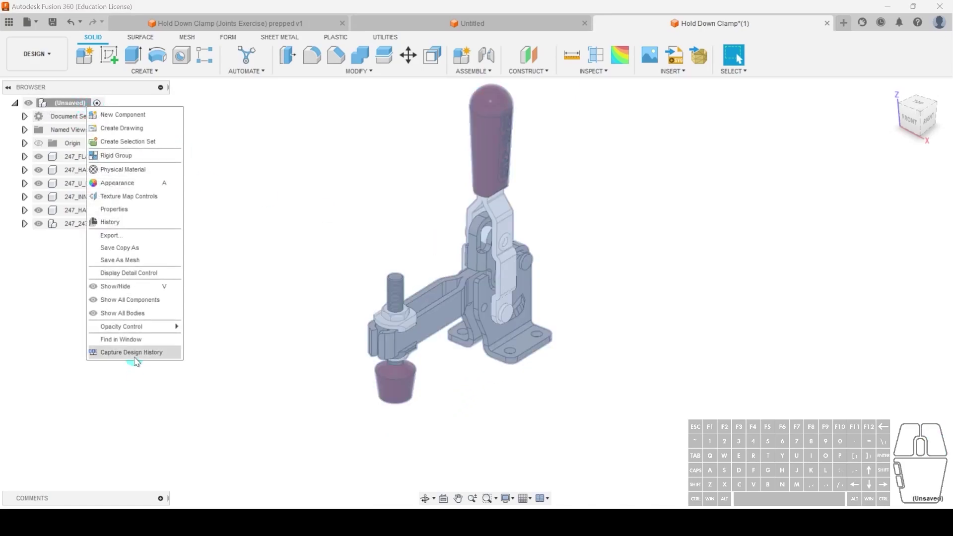
click(104, 352)
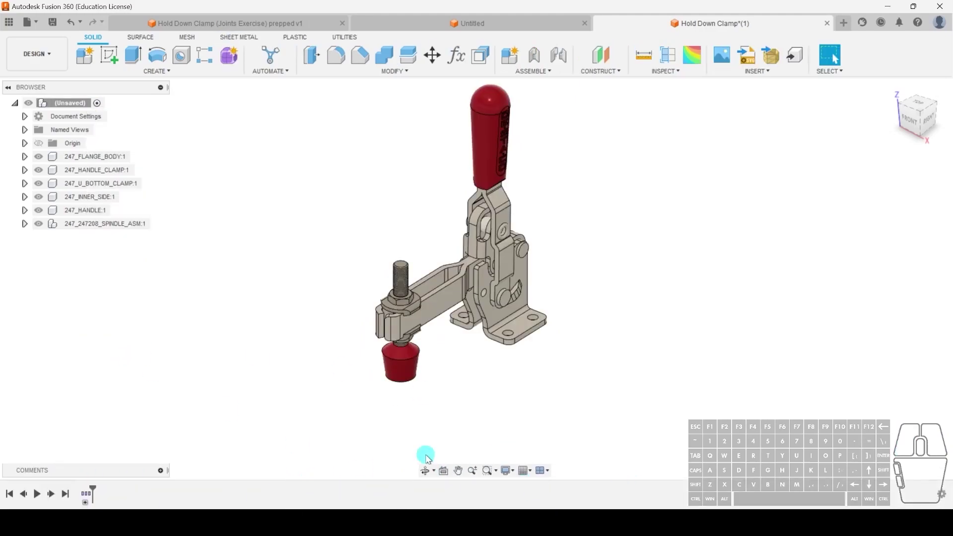
Save the design under the name "Hold Down Clamp - 2"
middle_drag(609, 278, 620, 291)
click(652, 249)
click(52, 21)
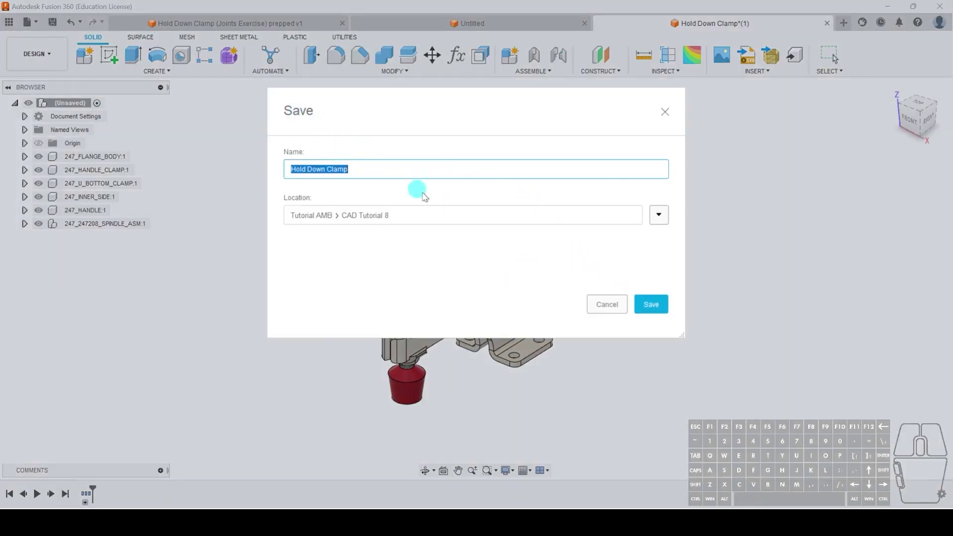
click(403, 167)
text(-)
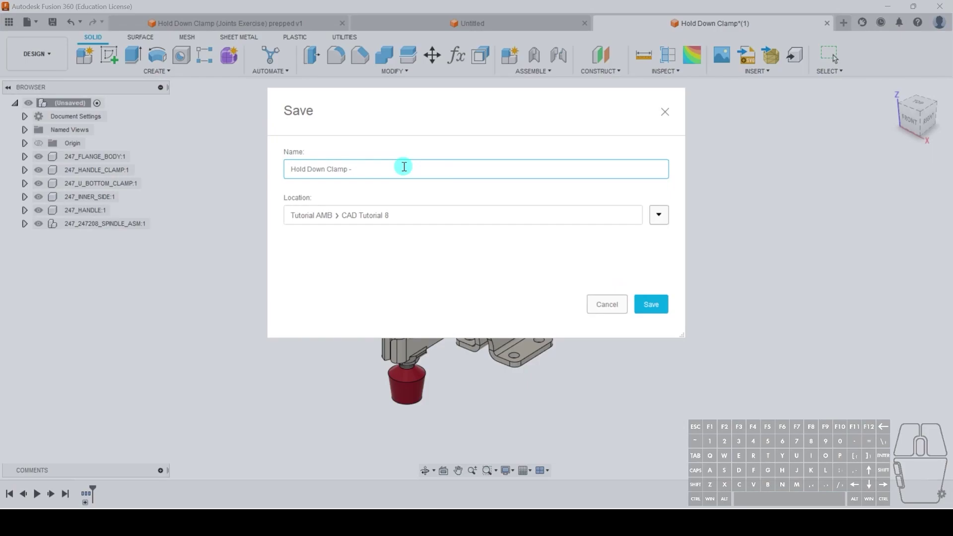
text(2)
key(Return)
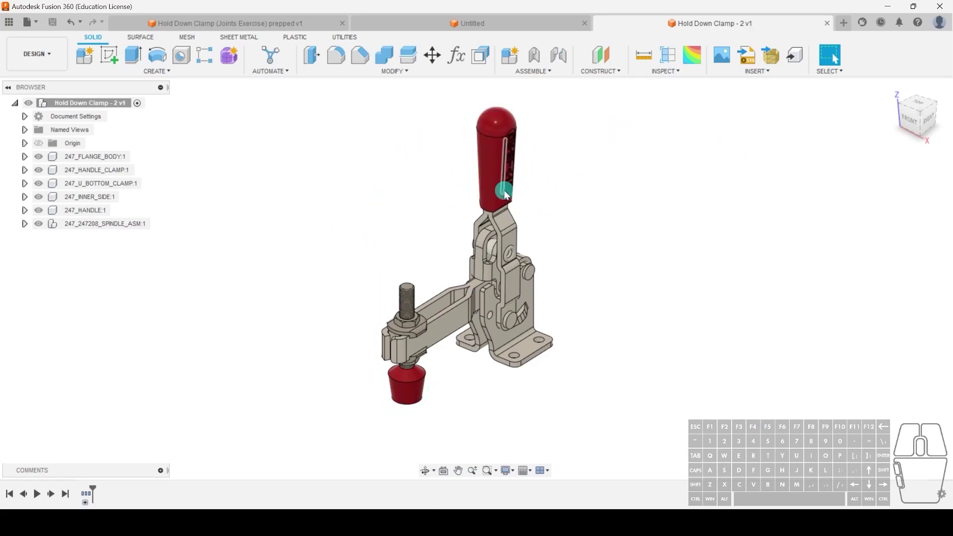
Try pulling the red handle away from the clamp, and undo the move
drag(493, 156, 576, 216)
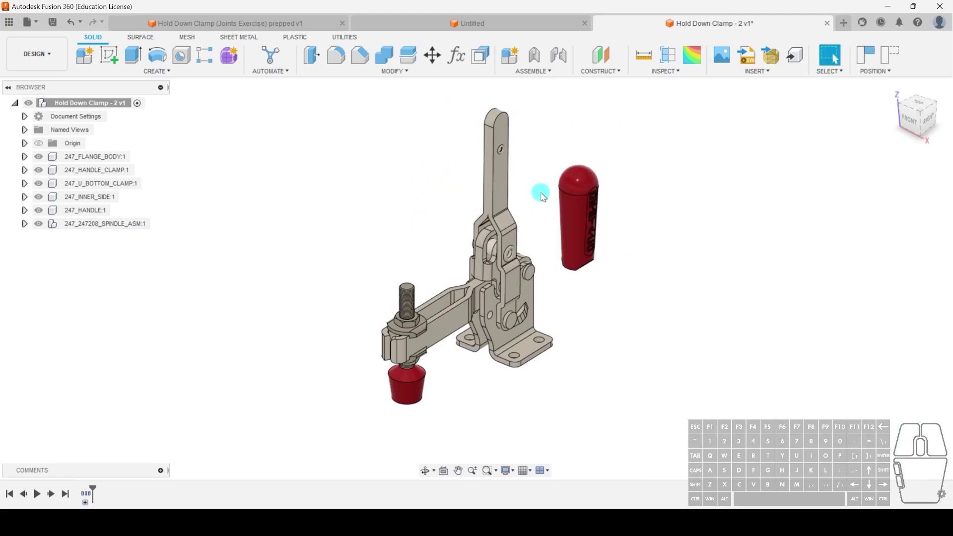
key(ctrl+z)
shift+middle_drag(542, 206, 521, 160)
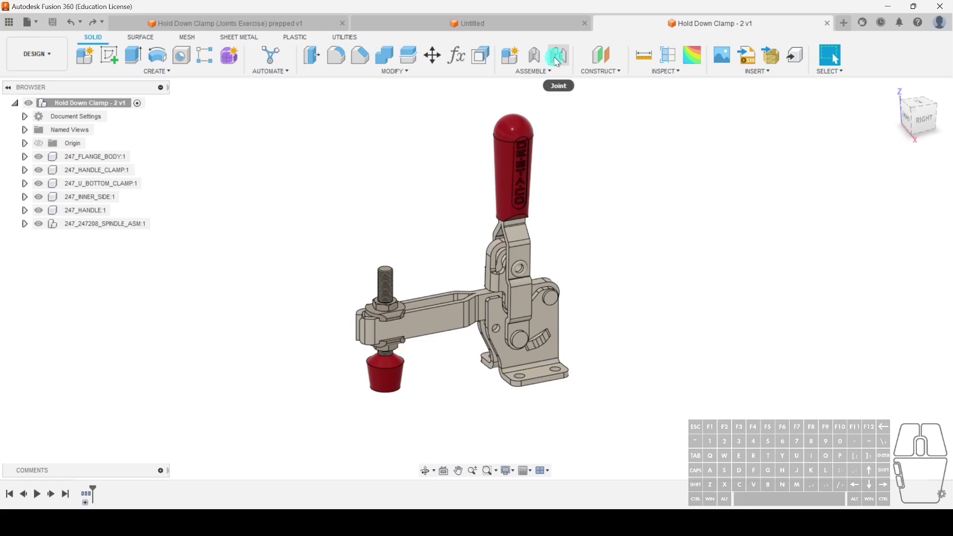
click(548, 73)
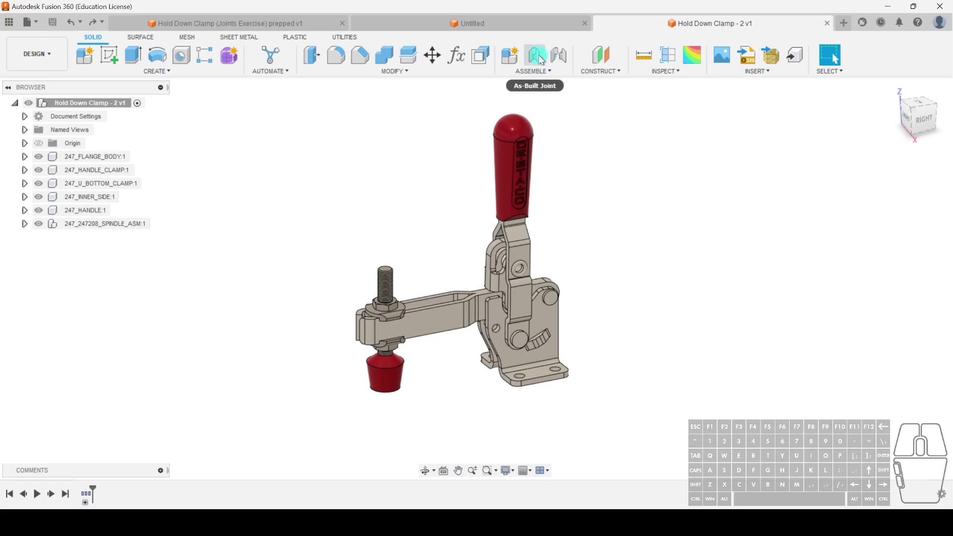
click(536, 104)
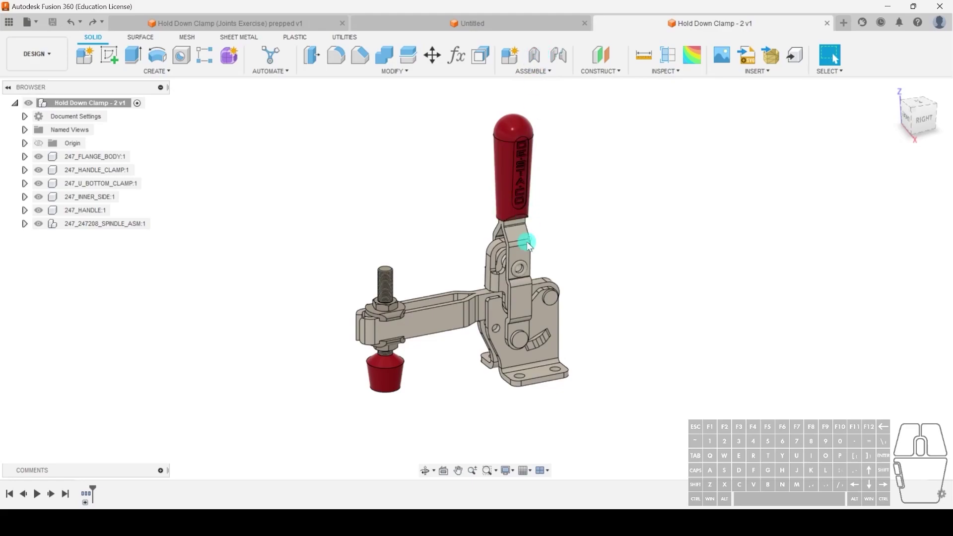
scroll(513, 293, up, 3)
shift+middle_drag(511, 283, 502, 181)
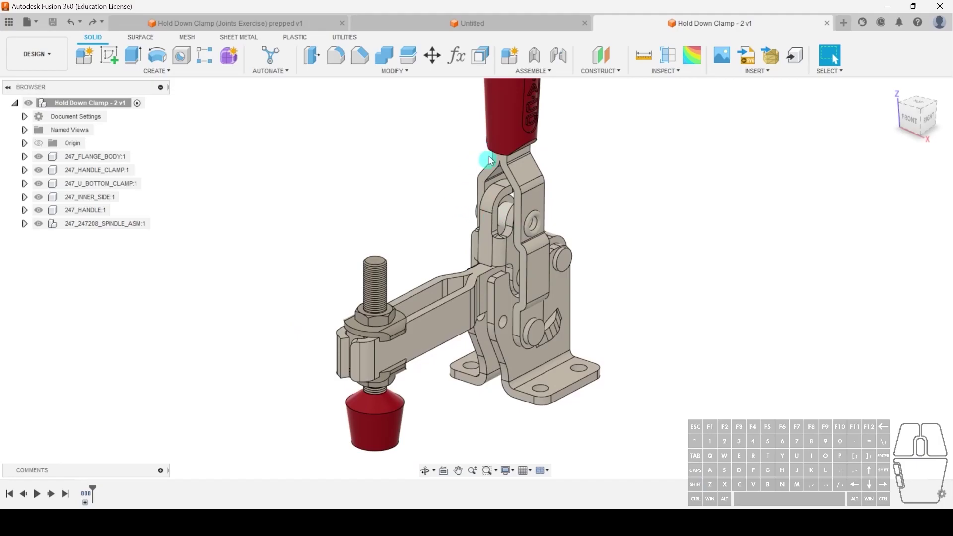
scroll(510, 218, down, 1)
scroll(510, 218, down, 3)
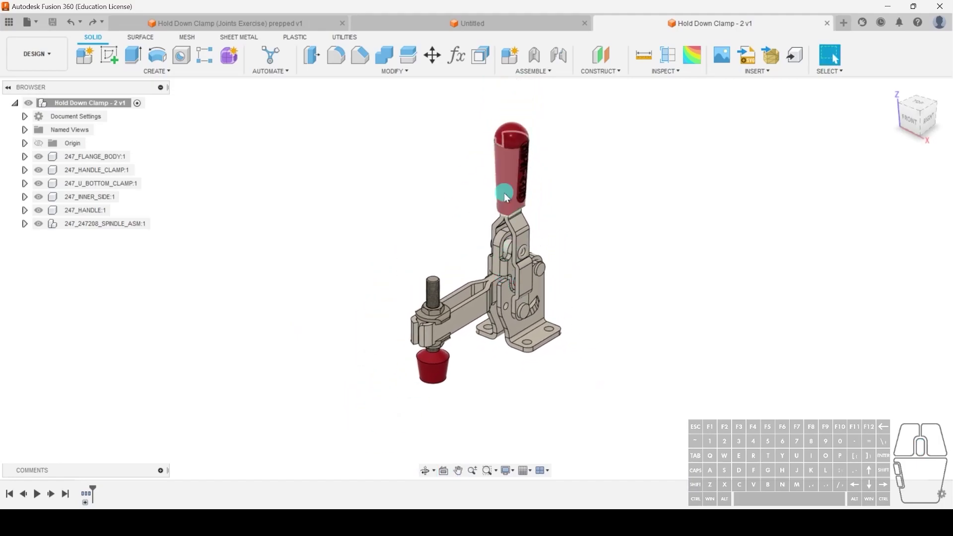
Move the red handle and the handle clamp away from the assembly in opposite directions, and undo both moves
drag(504, 194, 637, 206)
drag(513, 213, 378, 211)
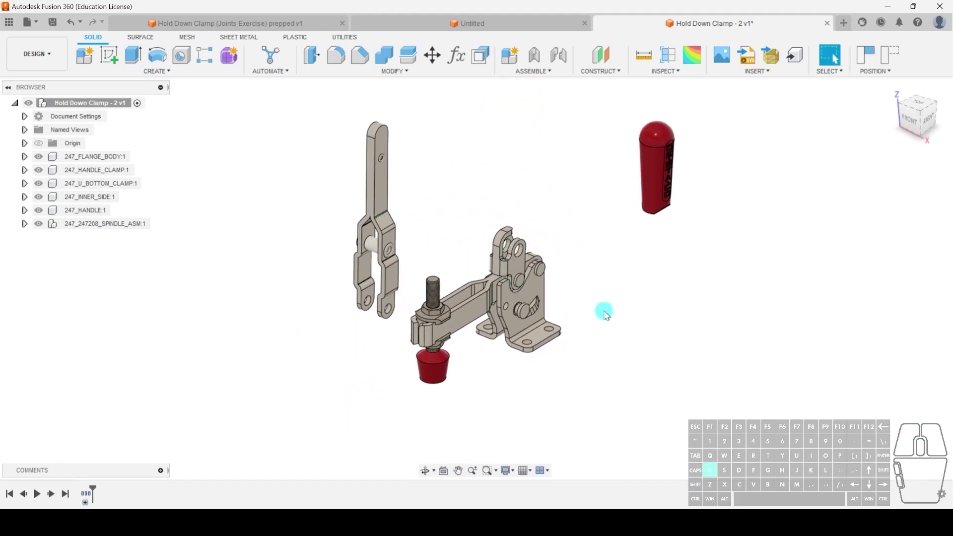
key(a)
shift+middle_drag(531, 311, 531, 282)
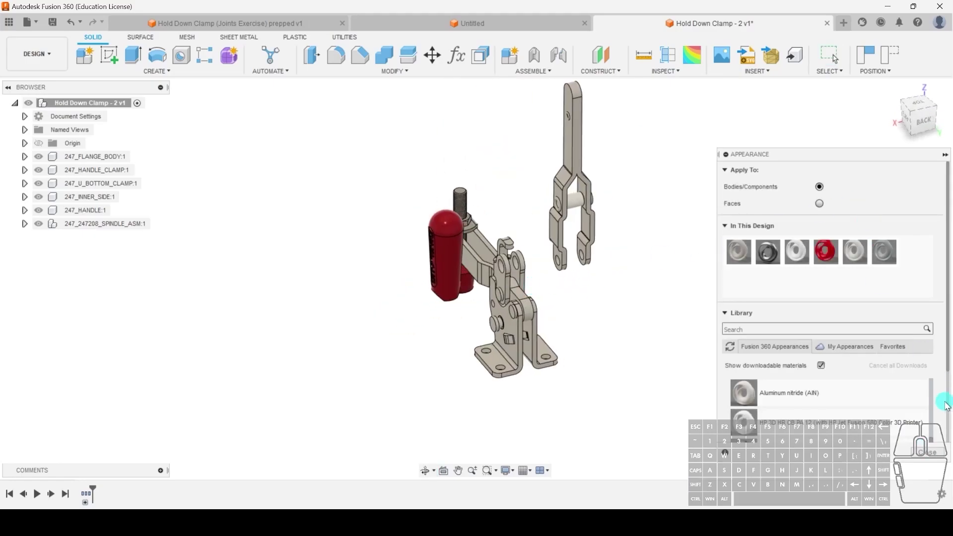
click(938, 452)
shift+middle_drag(628, 285, 354, 295)
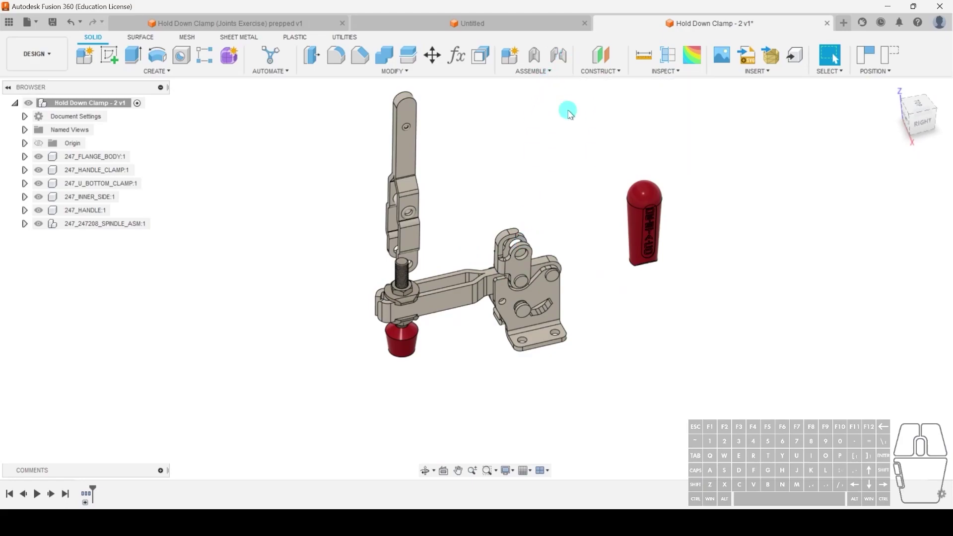
key(ctrl+z)
key(ctrl+z)
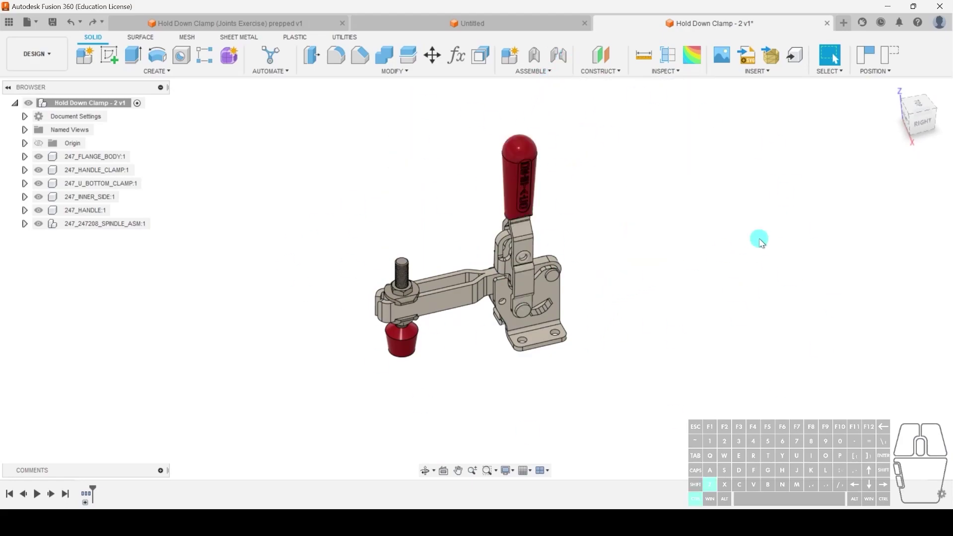
Fix the flange body to the assembly's origin with a rigid as-built joint, previewing its motion before accepting
shift+middle_drag(562, 166, 558, 187)
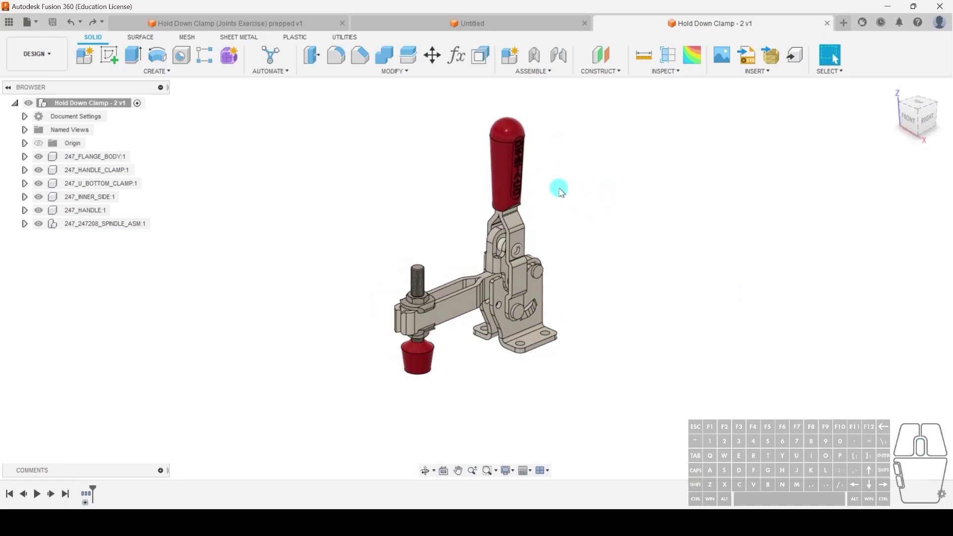
click(535, 71)
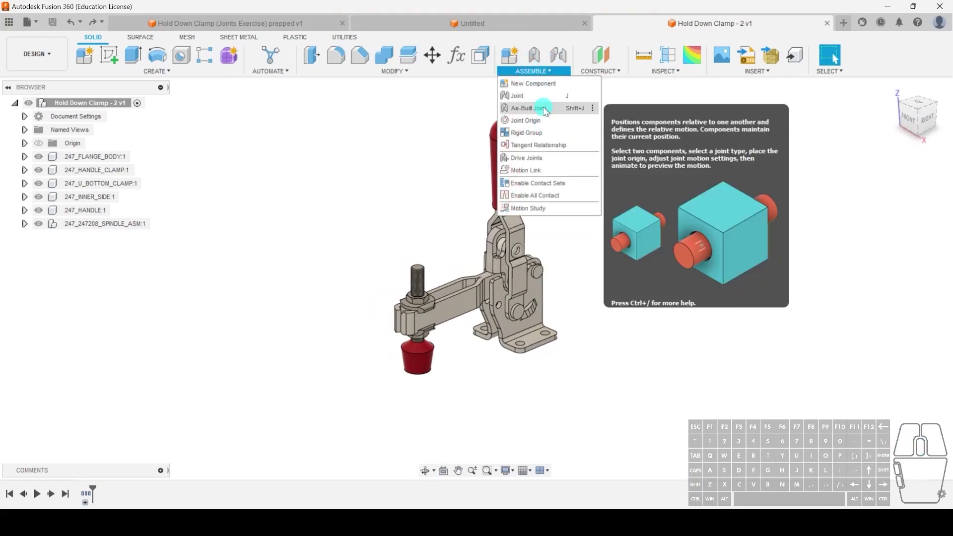
click(544, 109)
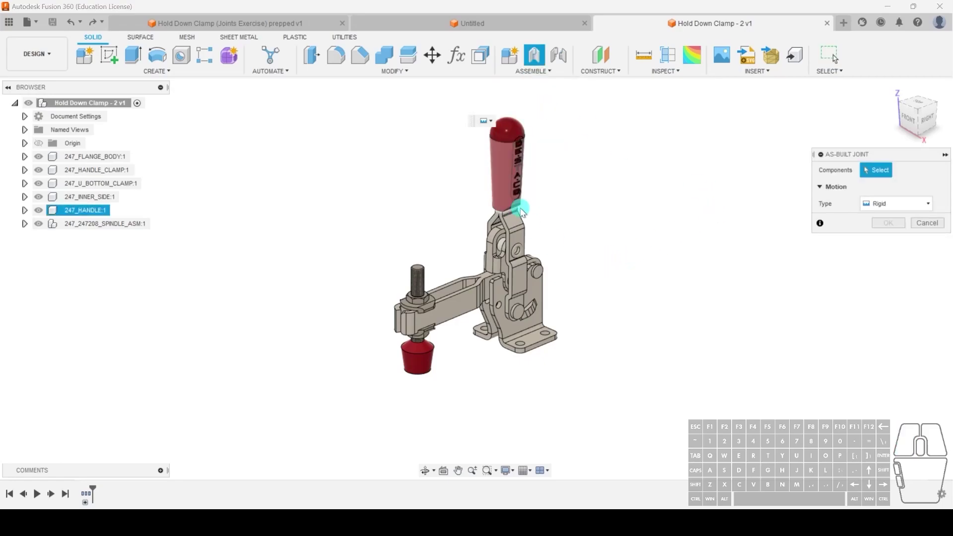
scroll(490, 359, up, 3)
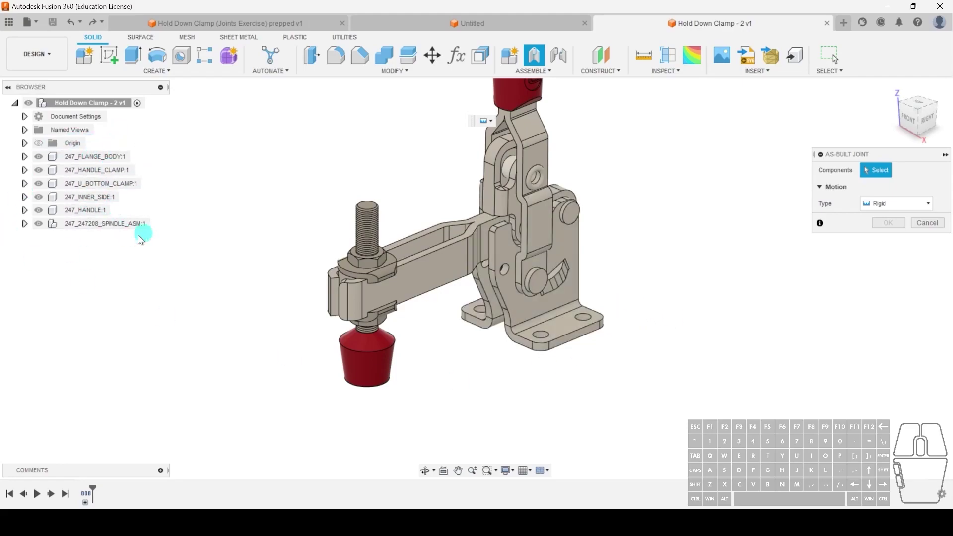
click(567, 246)
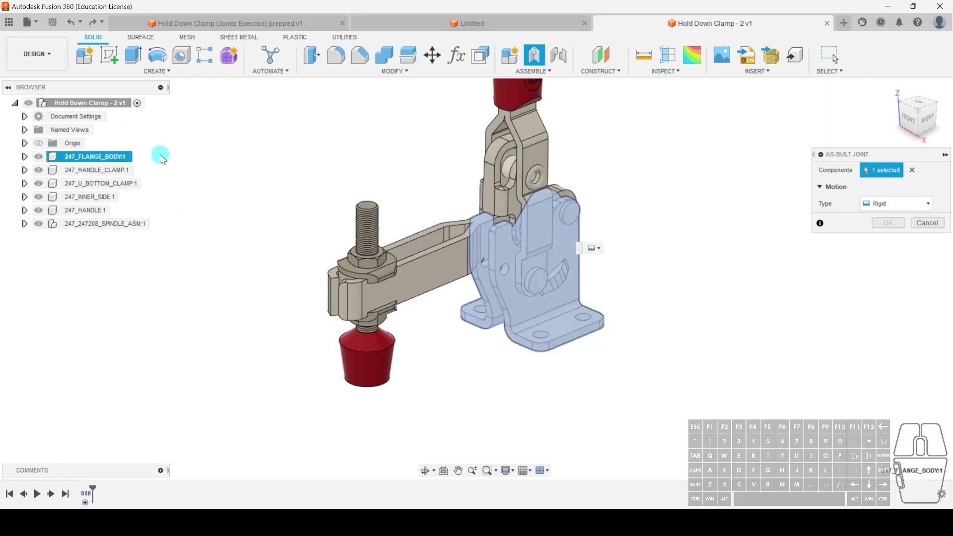
click(513, 226)
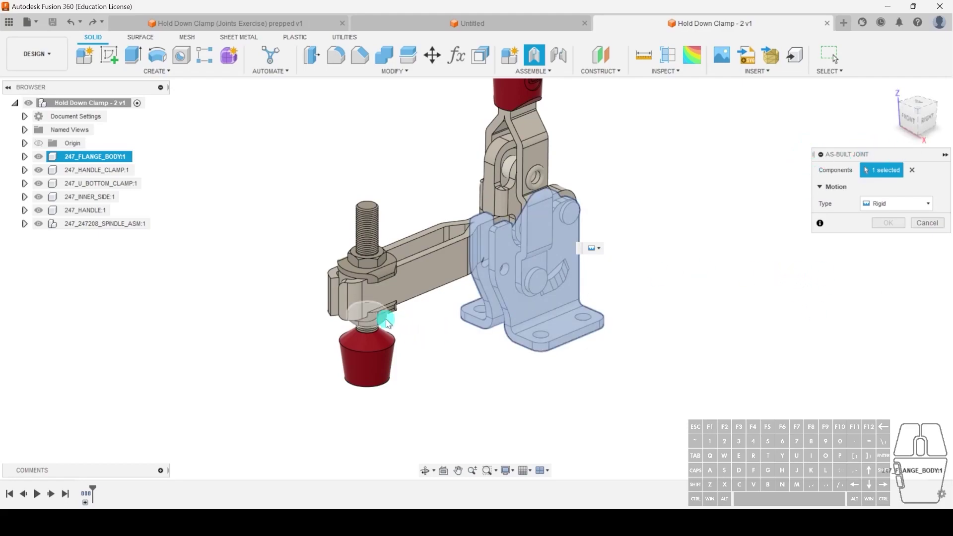
click(519, 329)
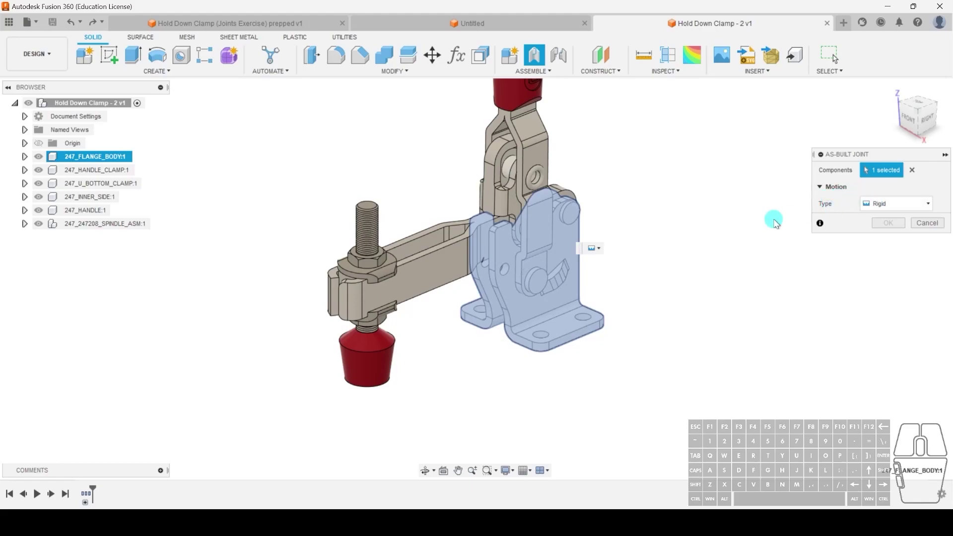
click(71, 144)
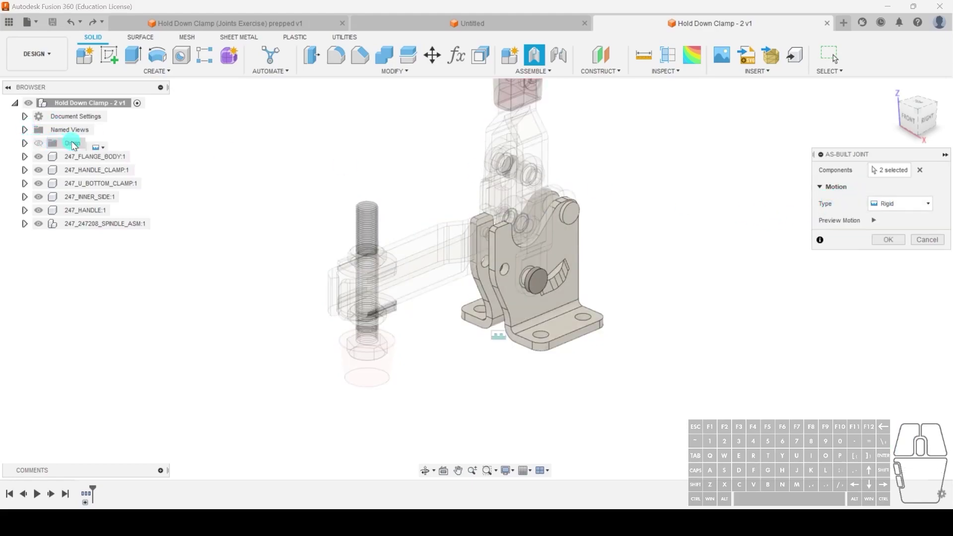
click(875, 223)
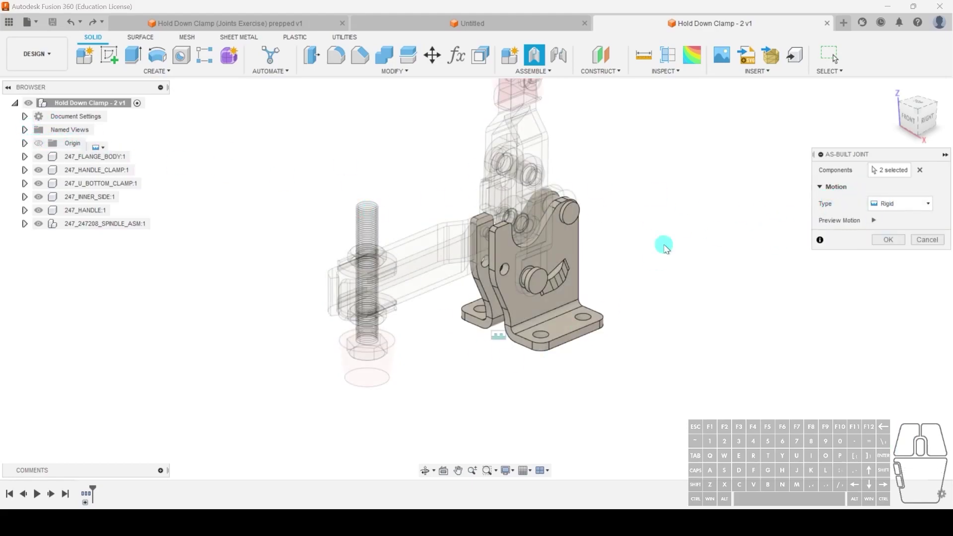
click(874, 221)
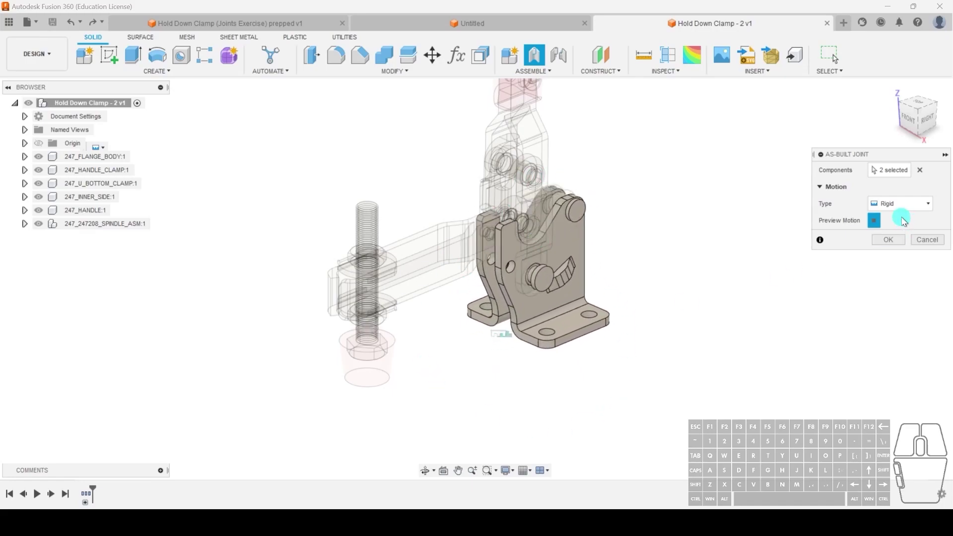
click(888, 239)
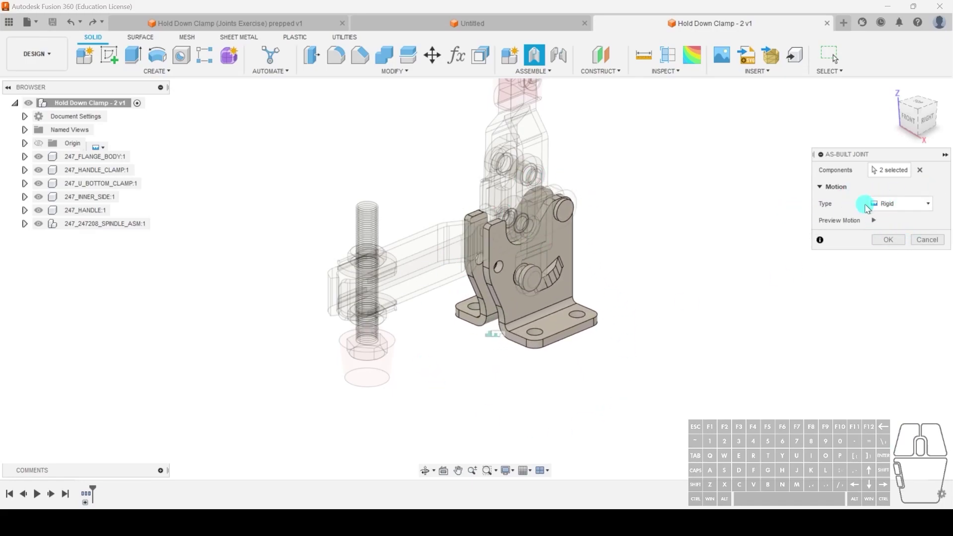
click(888, 239)
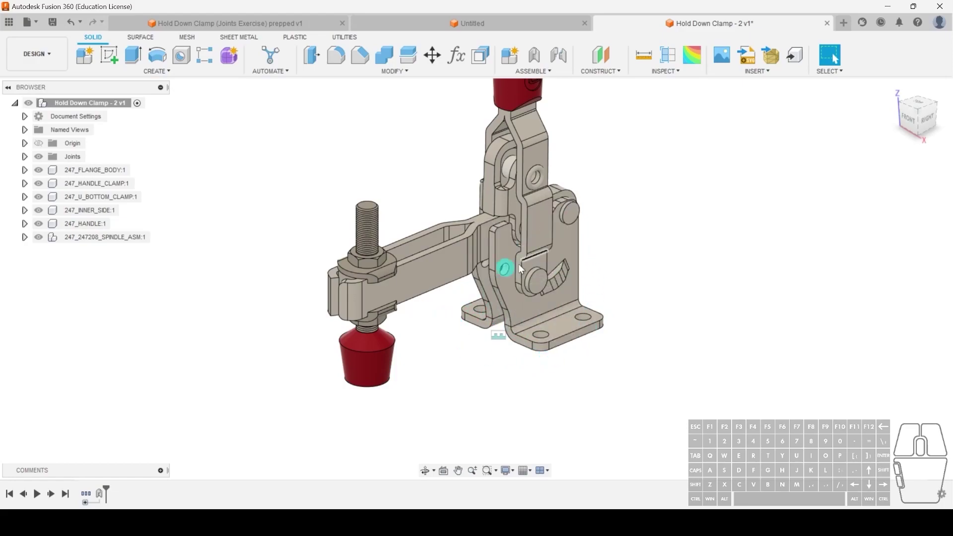
Try to move the flange body, pull the handle clamp away from the assembly, and undo the move
click(576, 312)
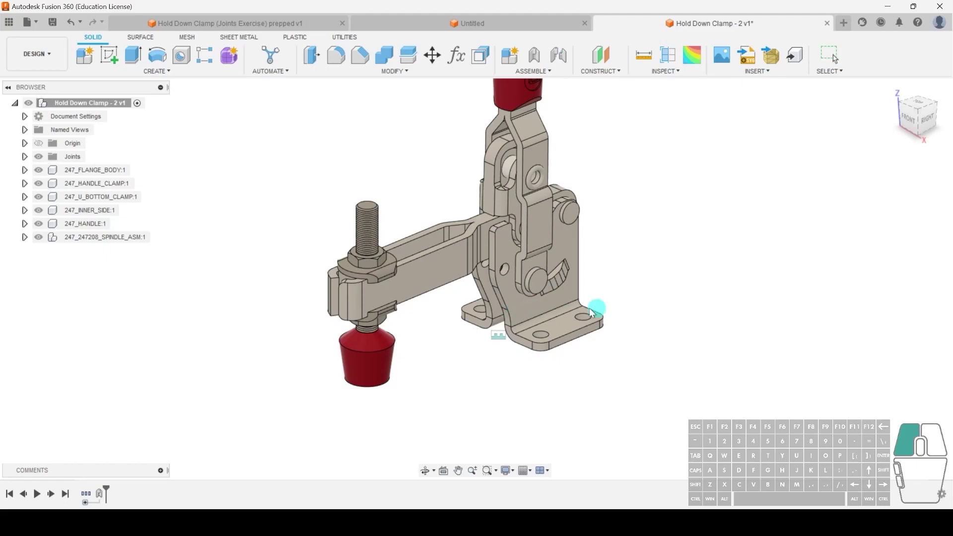
drag(536, 215, 640, 278)
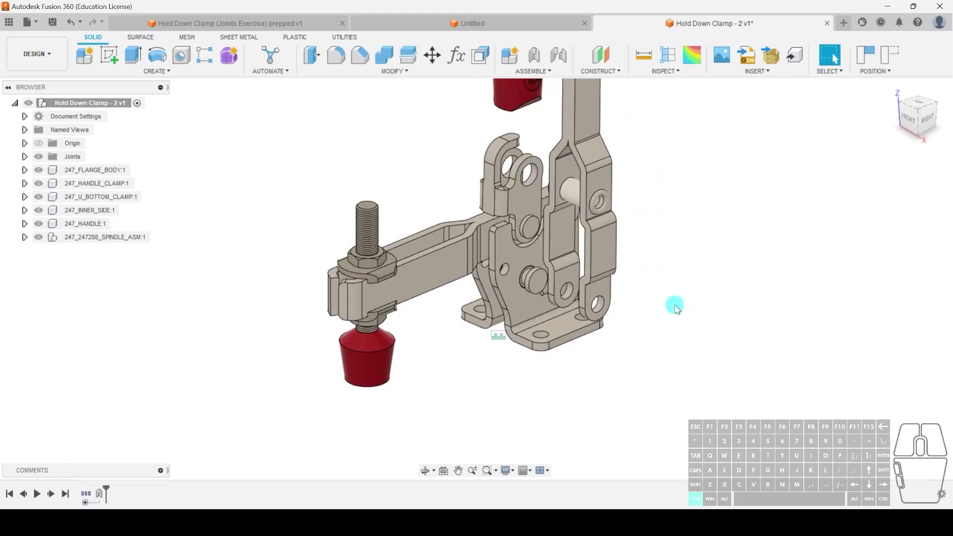
key(ctrl+z)
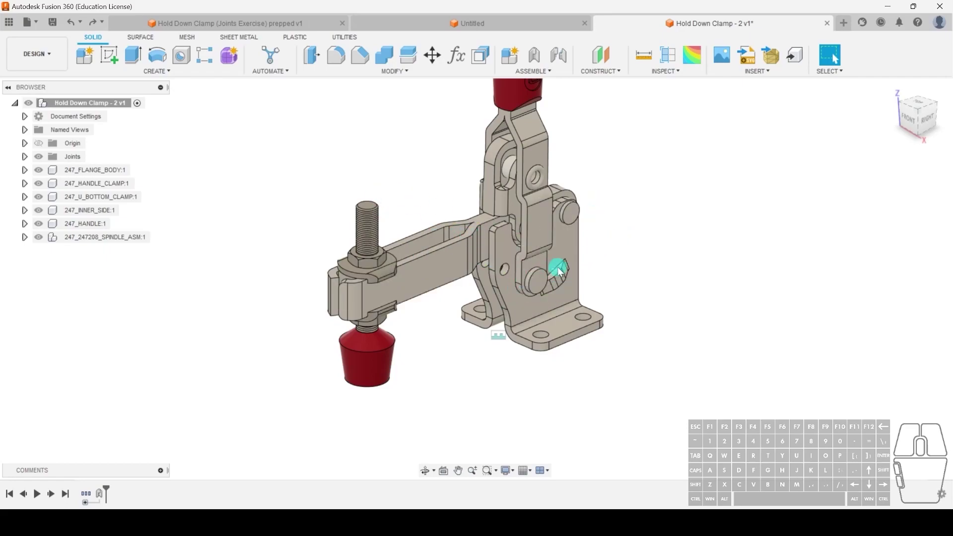
List the assembly's joints, reopen the flange body's rigid joint for editing, try the Cylindrical motion type, and cancel the edit
click(456, 246)
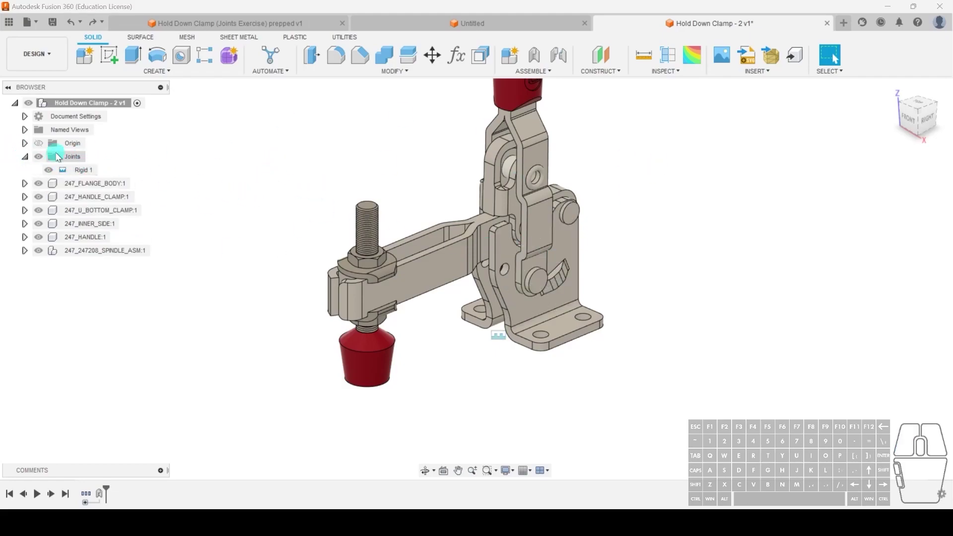
click(90, 171)
click(182, 166)
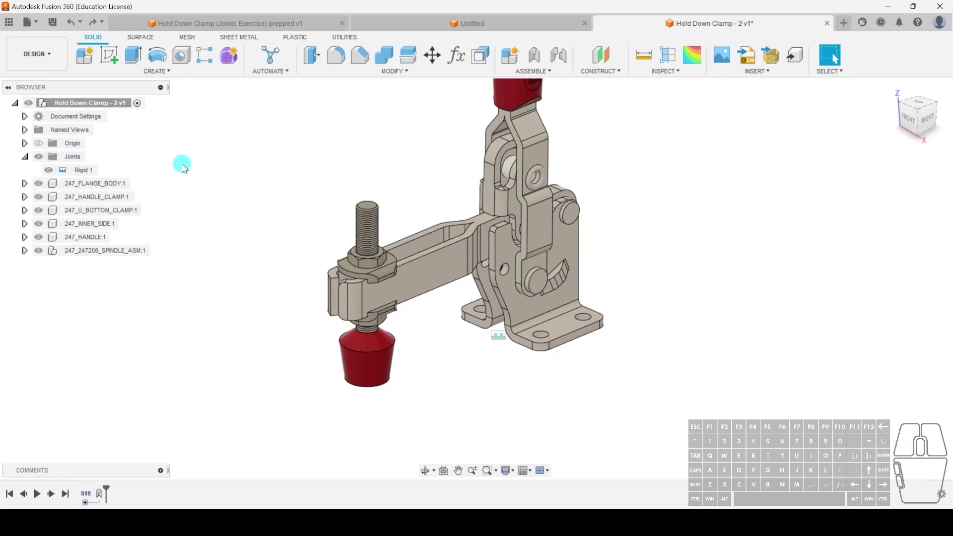
double_click(109, 494)
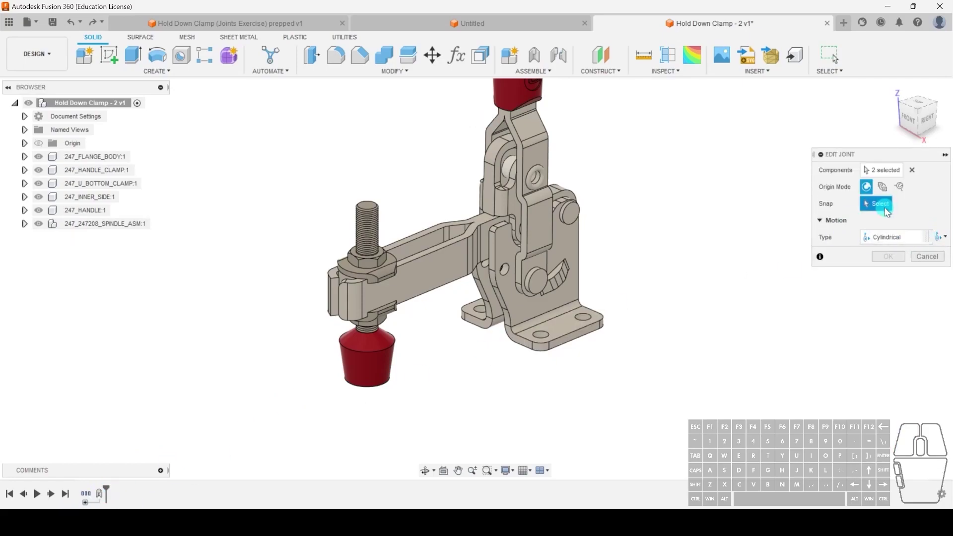
click(921, 256)
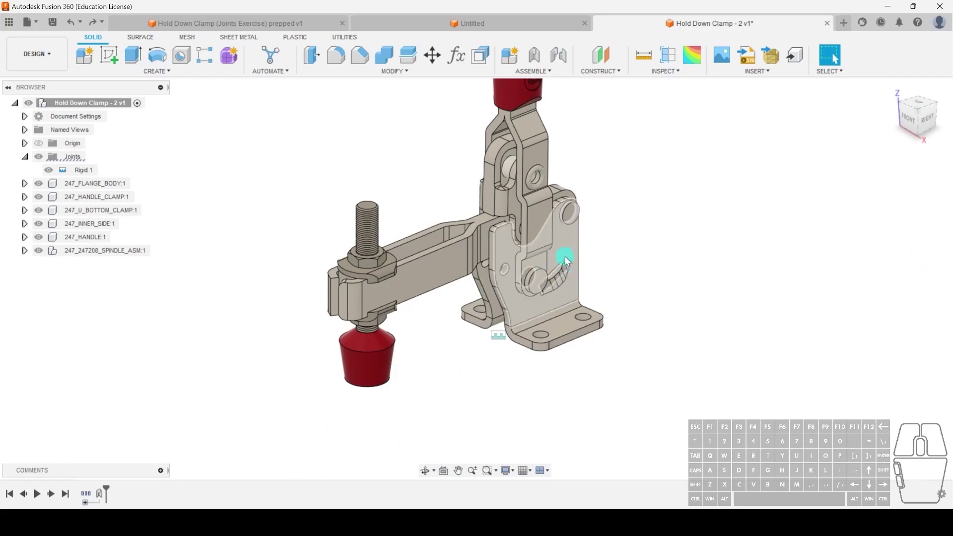
Begin an as-built joint between the U bottom clamp and the flange body, with the motion type set to Revolute
middle_drag(604, 98, 563, 306)
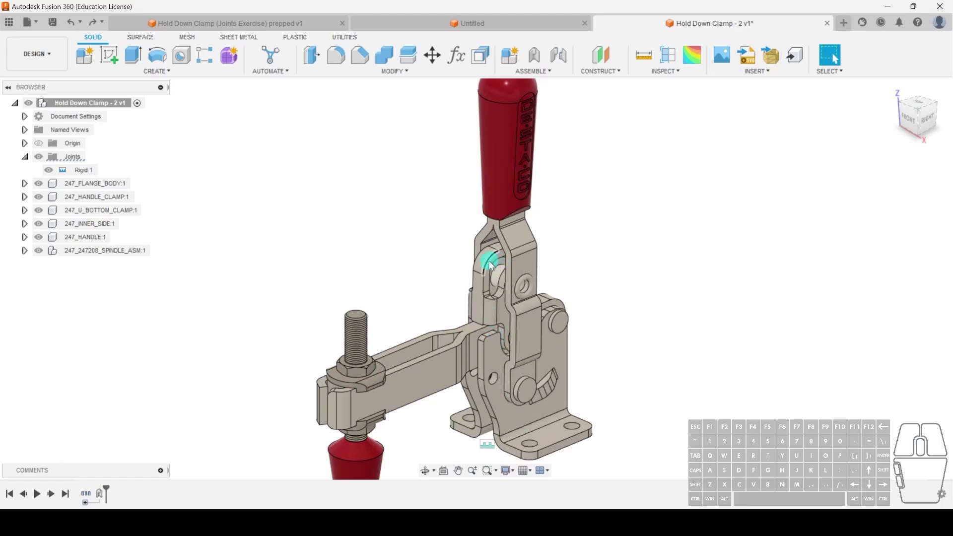
click(411, 391)
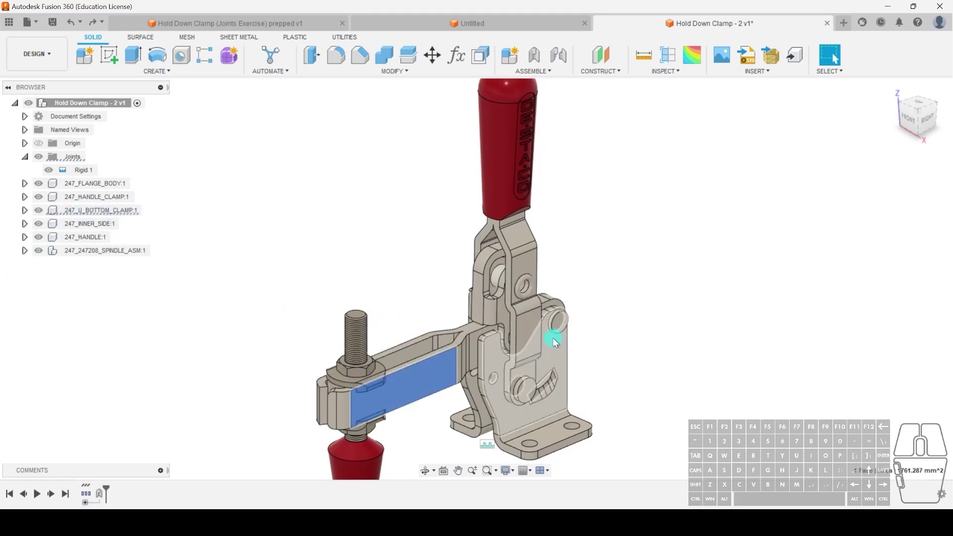
scroll(555, 318, up, 5)
shift+middle_drag(588, 335, 564, 293)
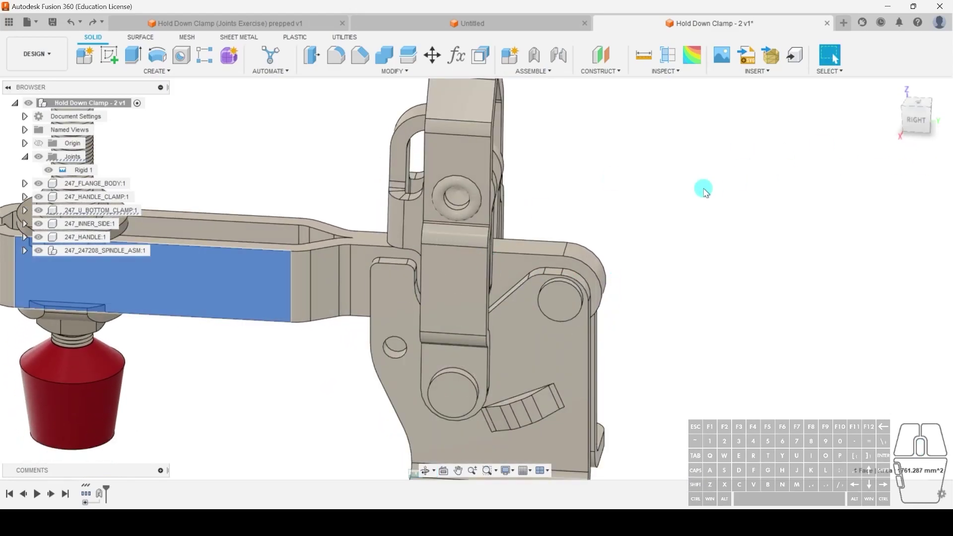
click(589, 187)
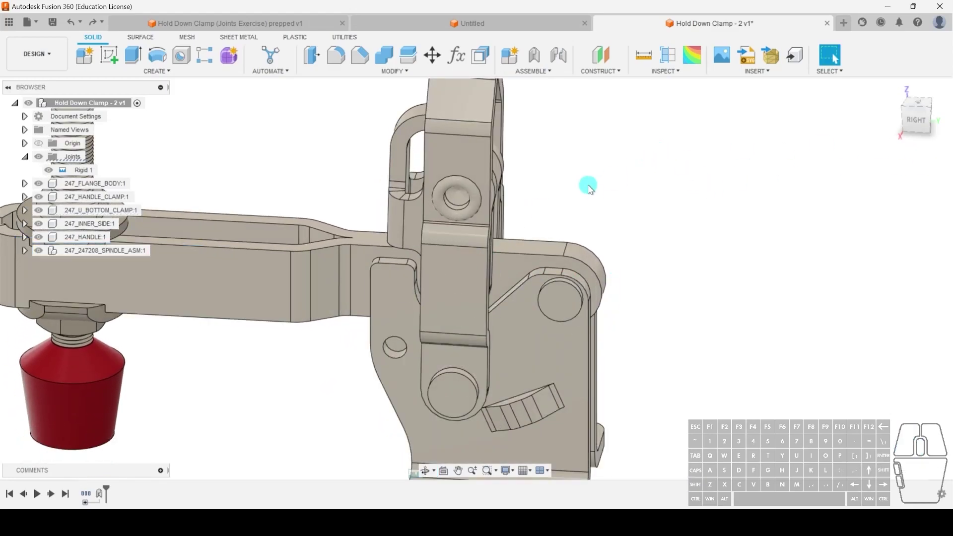
click(536, 57)
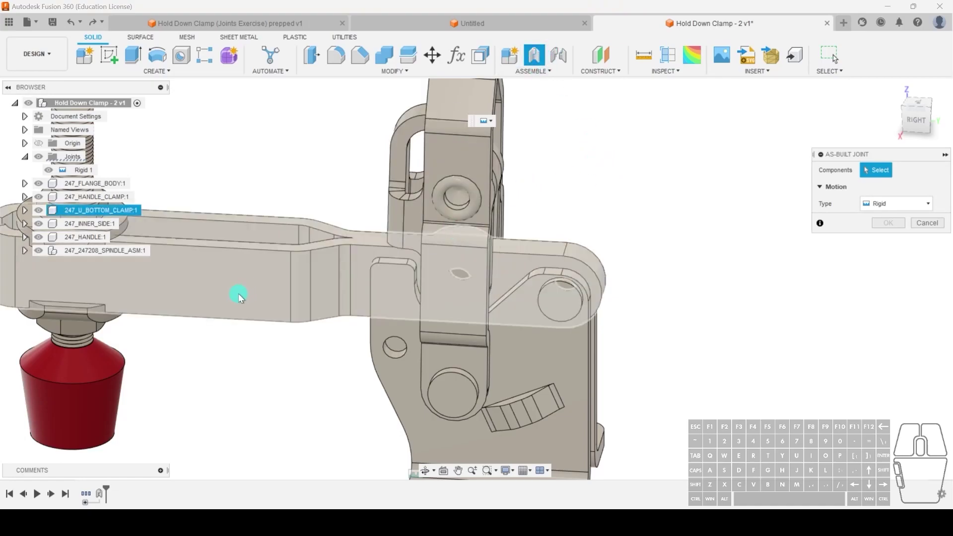
click(240, 293)
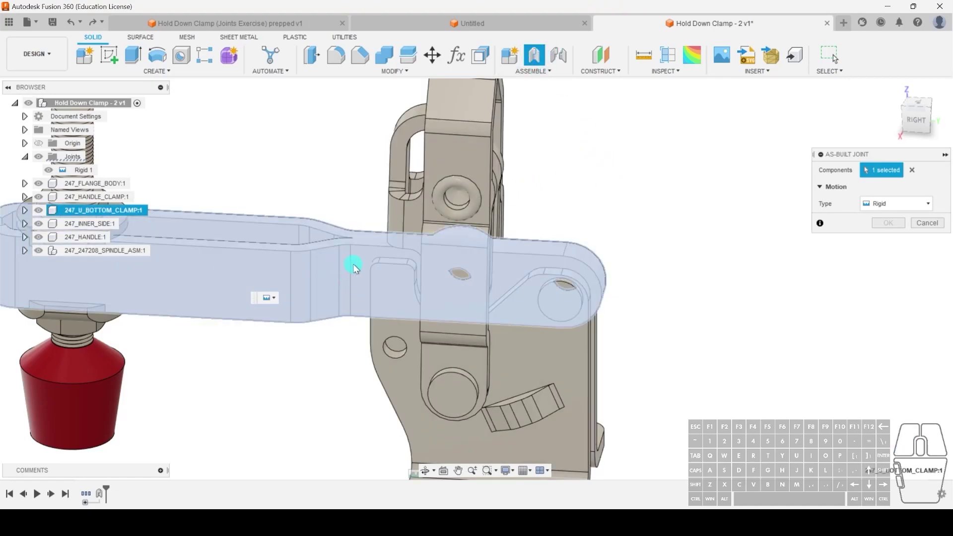
click(540, 293)
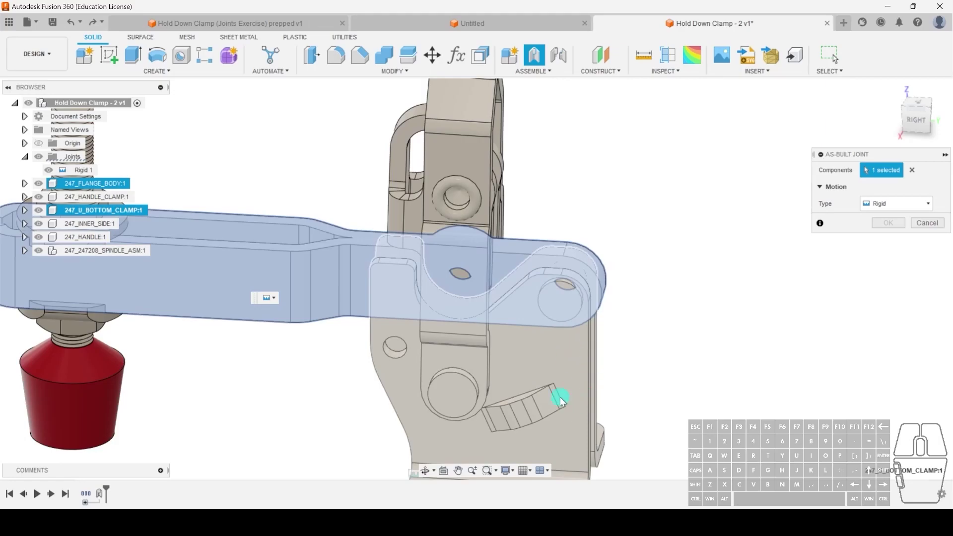
click(550, 350)
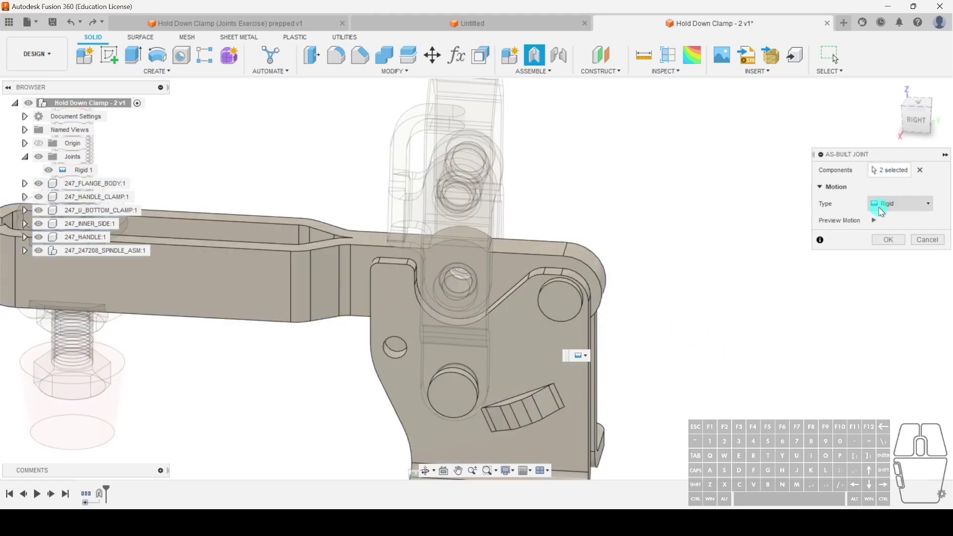
click(903, 209)
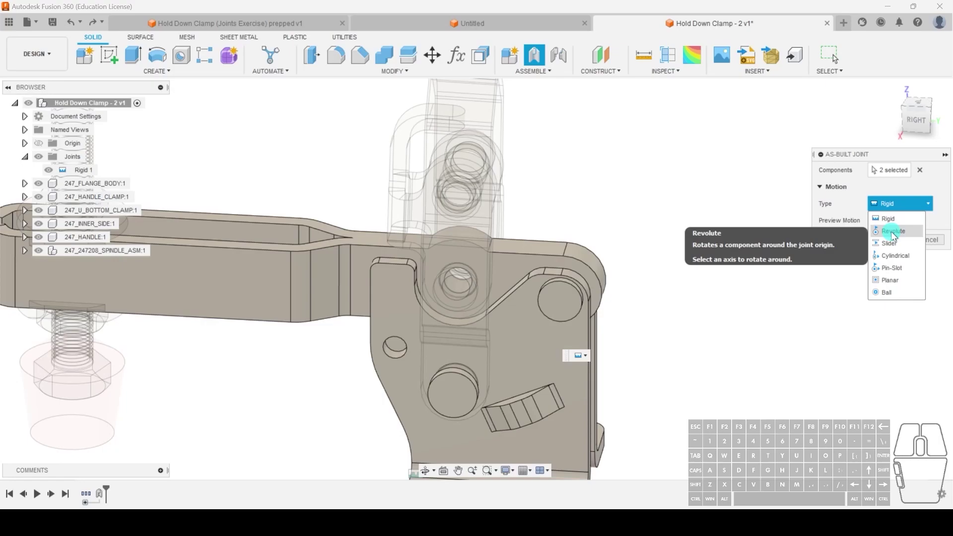
click(895, 232)
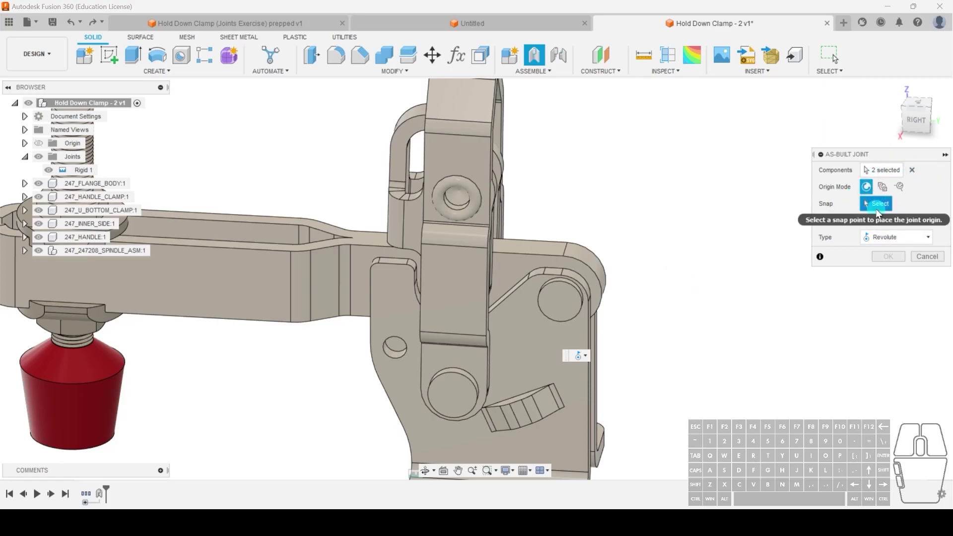
Place the revolute joint's origin at the centre of the flange body's upper rear pivot pin, rotating about the Z axis, and create the joint
shift+middle_drag(641, 331, 621, 331)
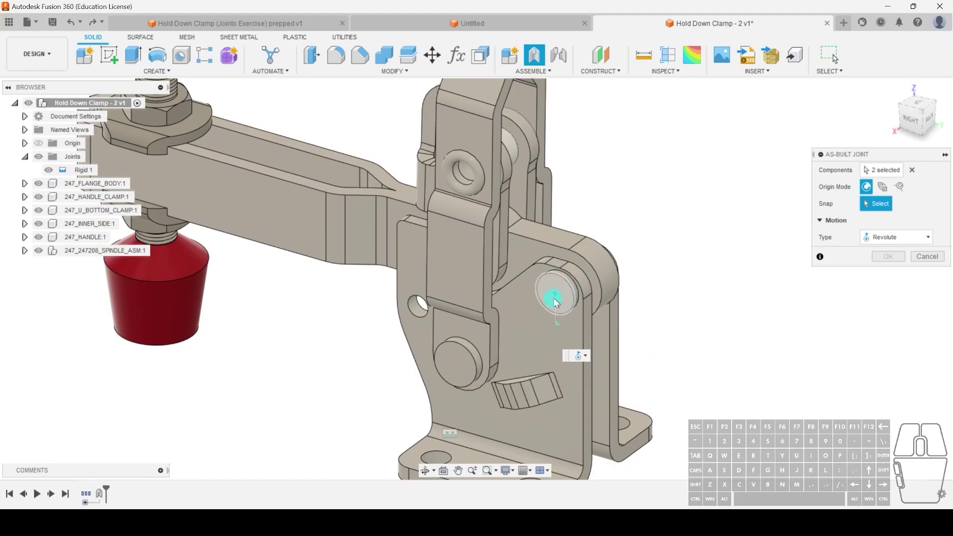
click(565, 287)
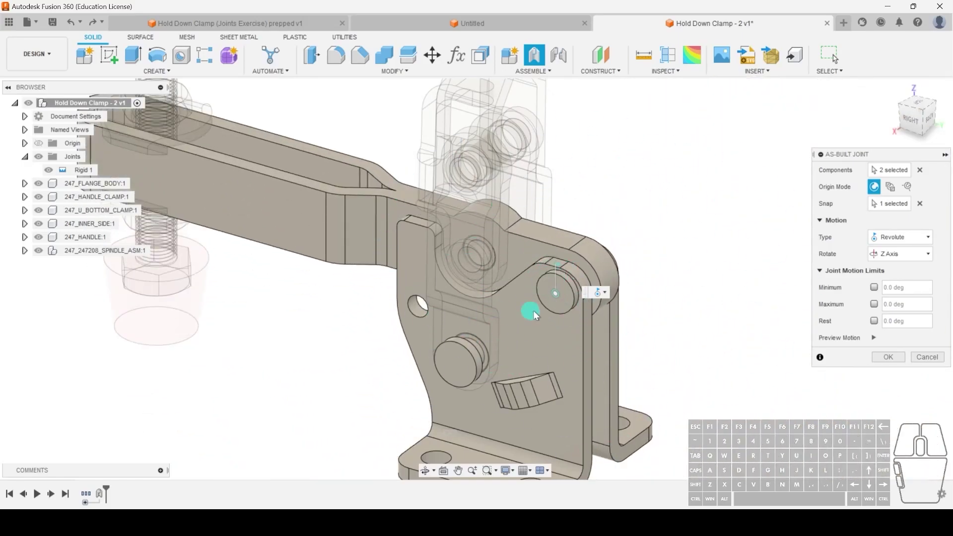
shift+middle_drag(607, 308, 586, 267)
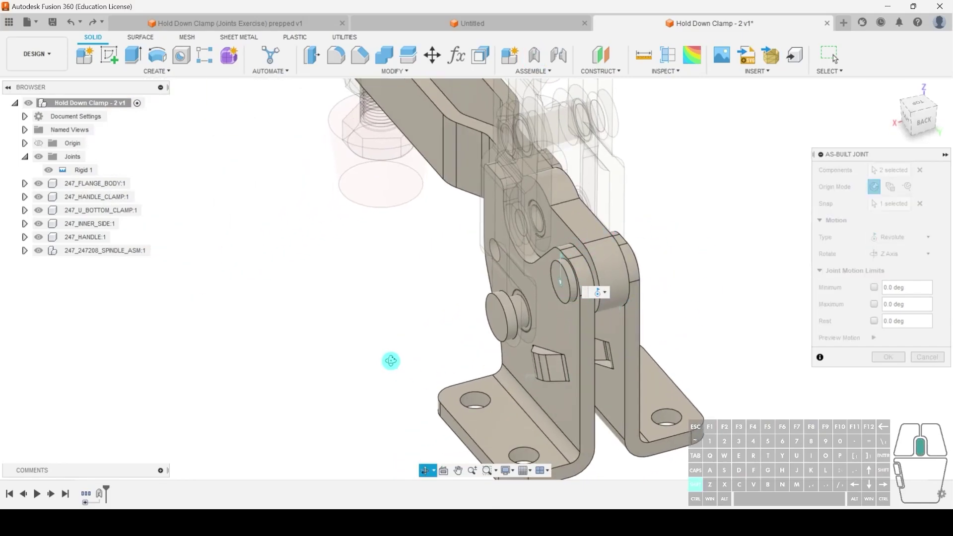
shift+middle_drag(389, 358, 452, 340)
shift+middle_drag(376, 314, 570, 222)
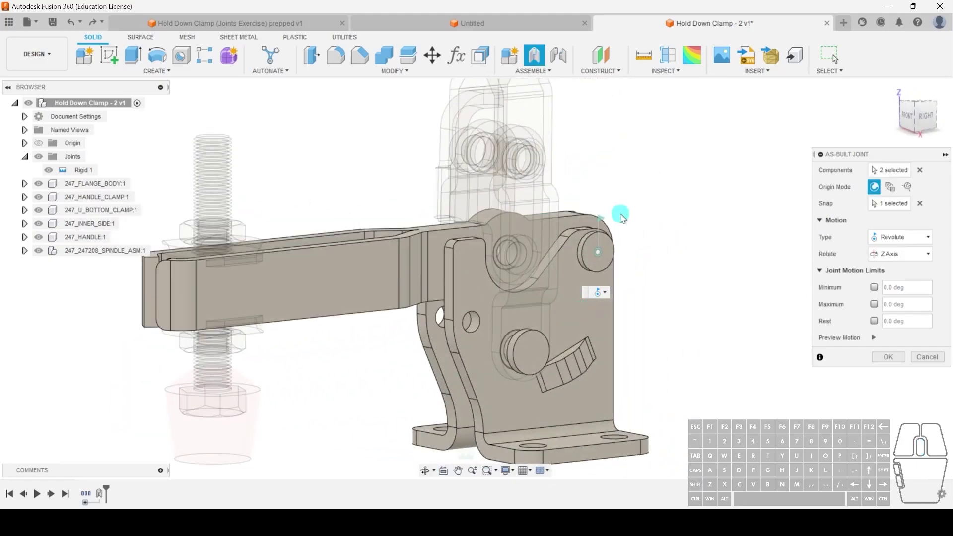
shift+middle_drag(676, 253, 685, 276)
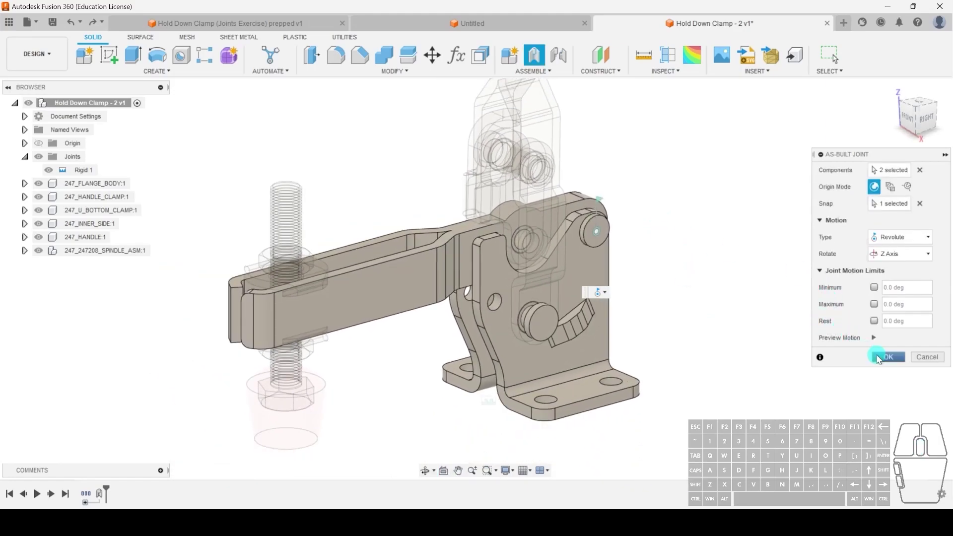
click(887, 357)
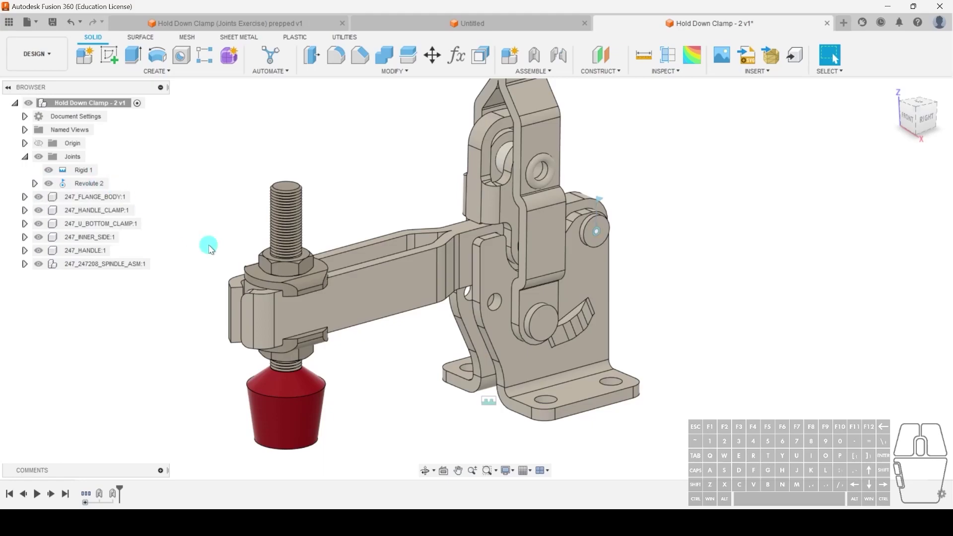
Test the U bottom clamp's rotation about its pivot by swinging it twice, reverting its position after each test
shift+middle_drag(606, 187, 442, 310)
click(373, 343)
drag(374, 342, 660, 388)
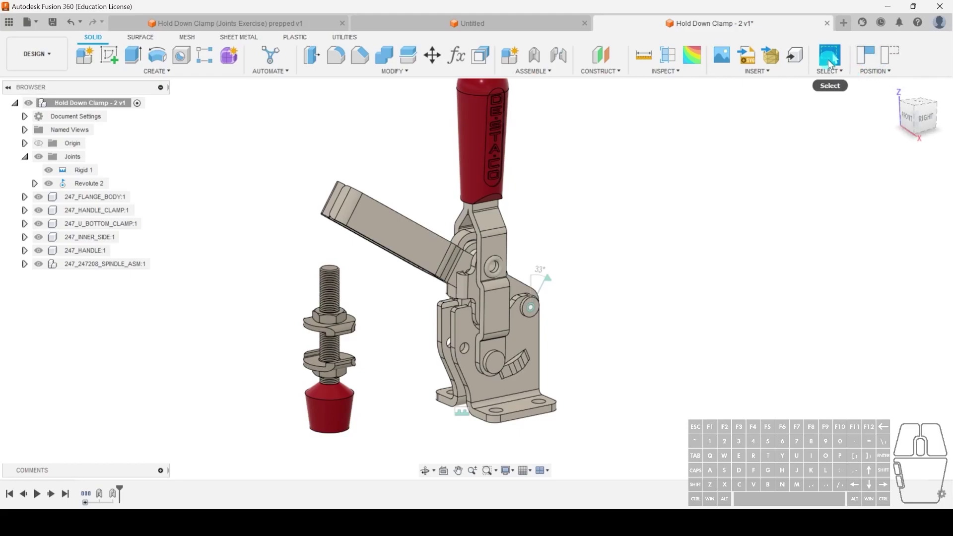
click(888, 59)
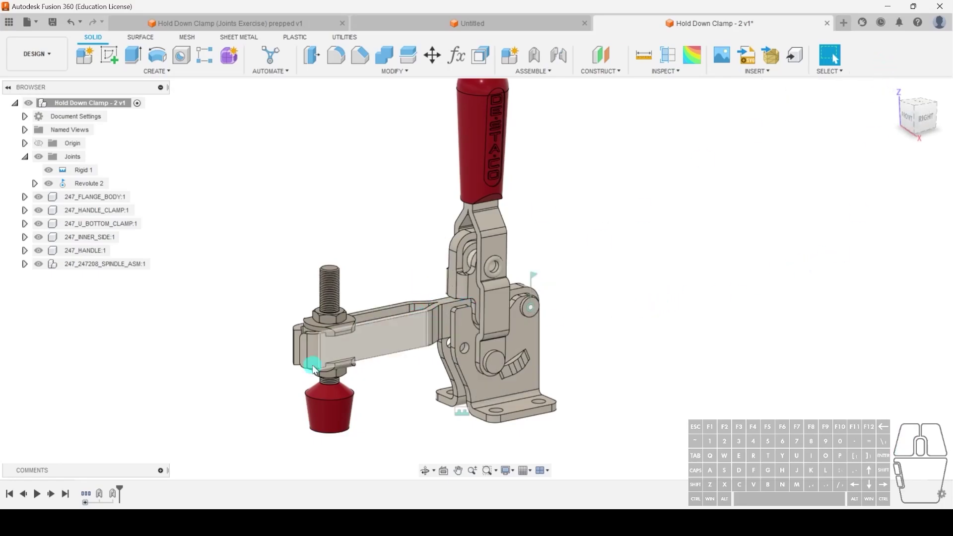
drag(383, 336, 675, 230)
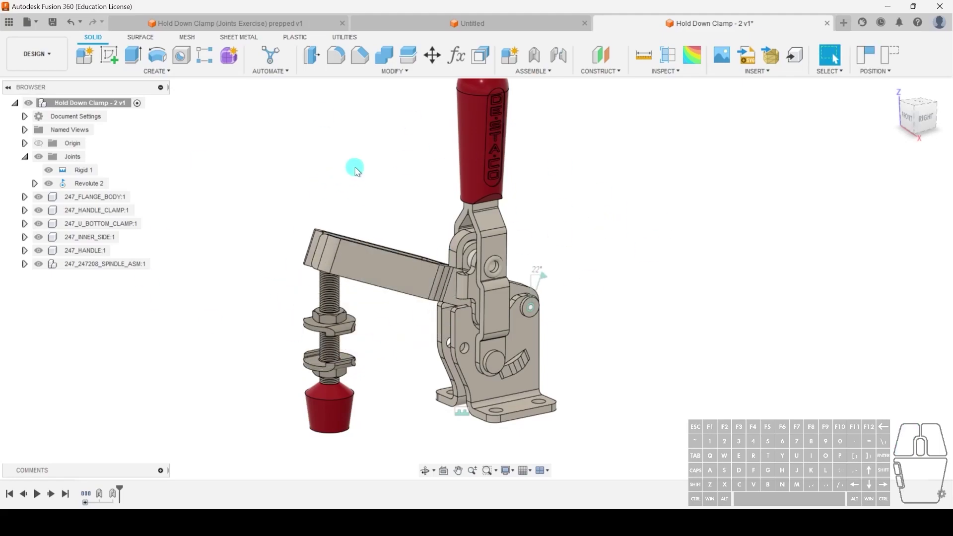
click(890, 54)
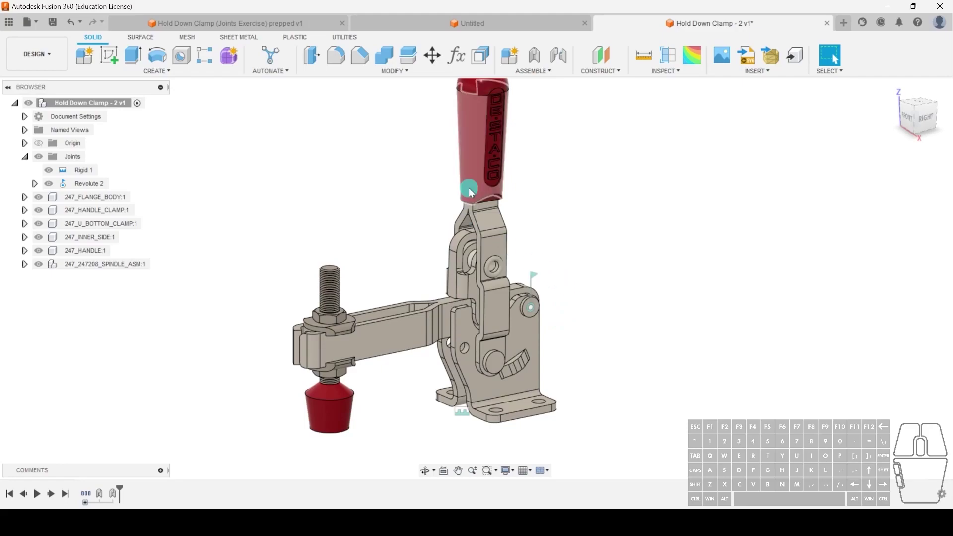
Start an as-built Revolute joint between the handle clamp and the flange body, with its origin centred on the lower pivot pin
click(493, 211)
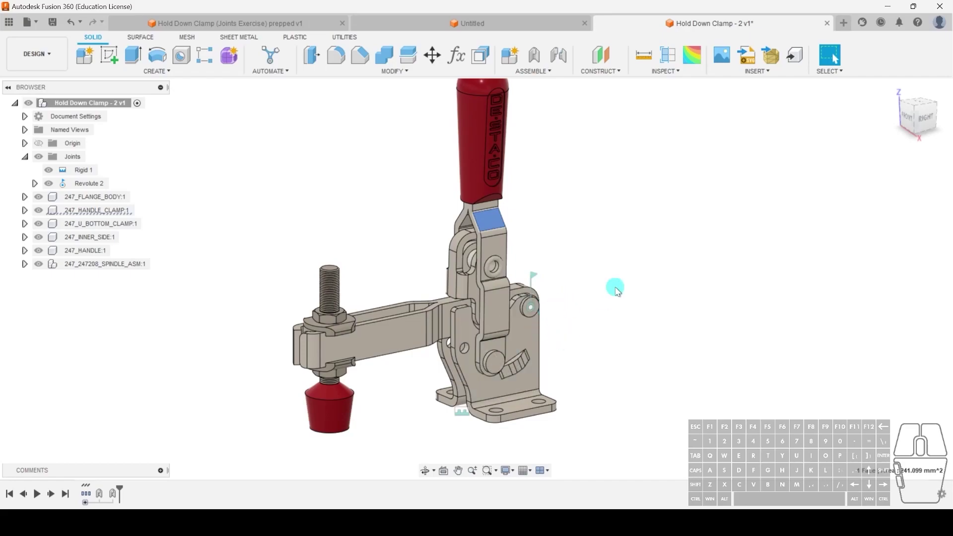
scroll(493, 362, up, 3)
shift+middle_drag(493, 361, 532, 351)
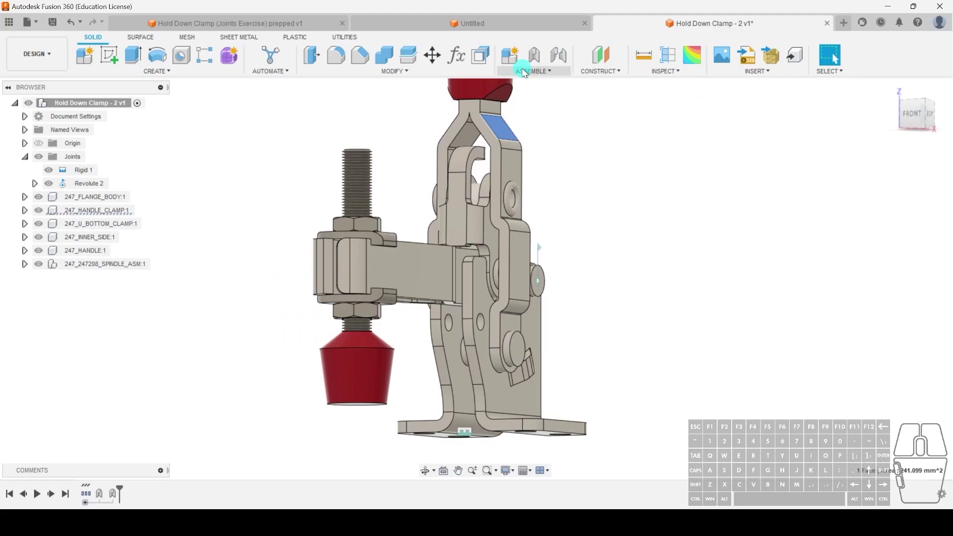
click(534, 55)
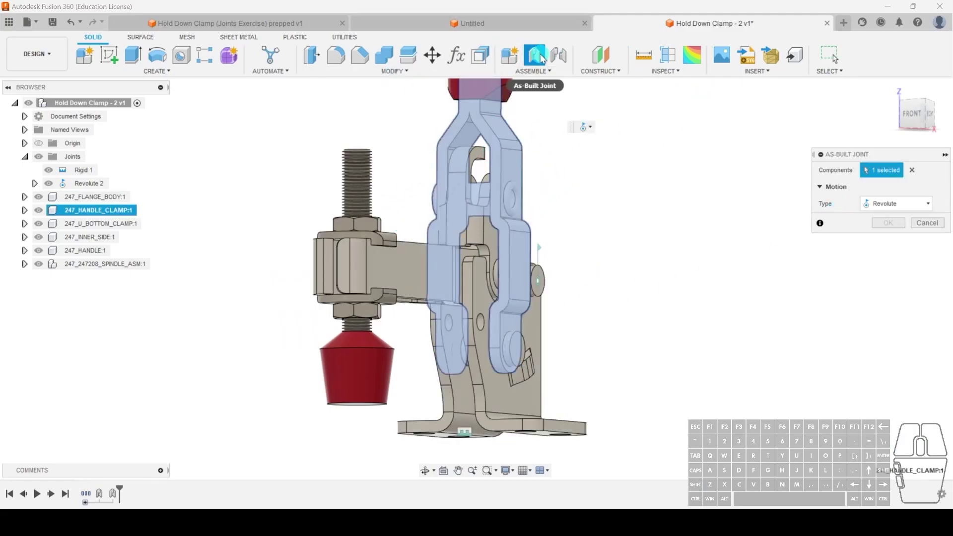
click(499, 398)
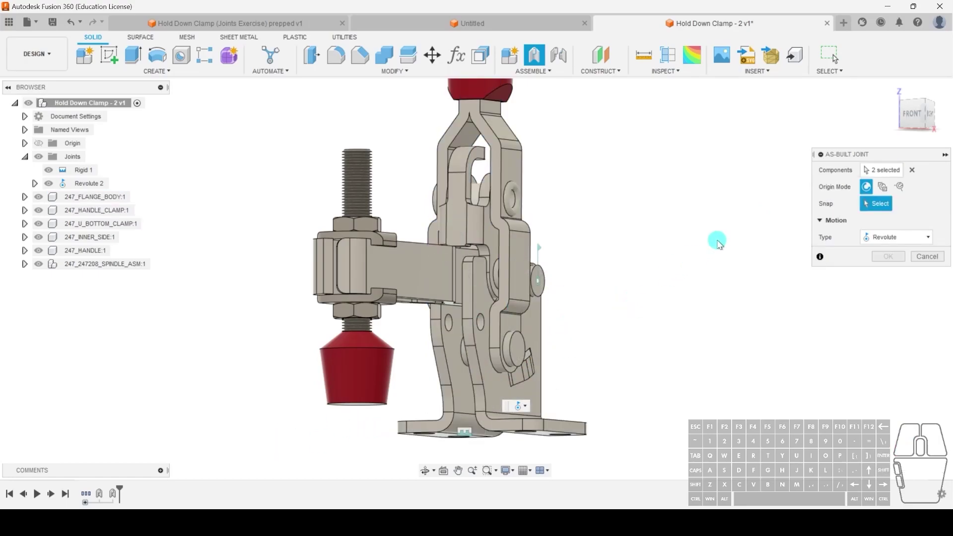
click(508, 345)
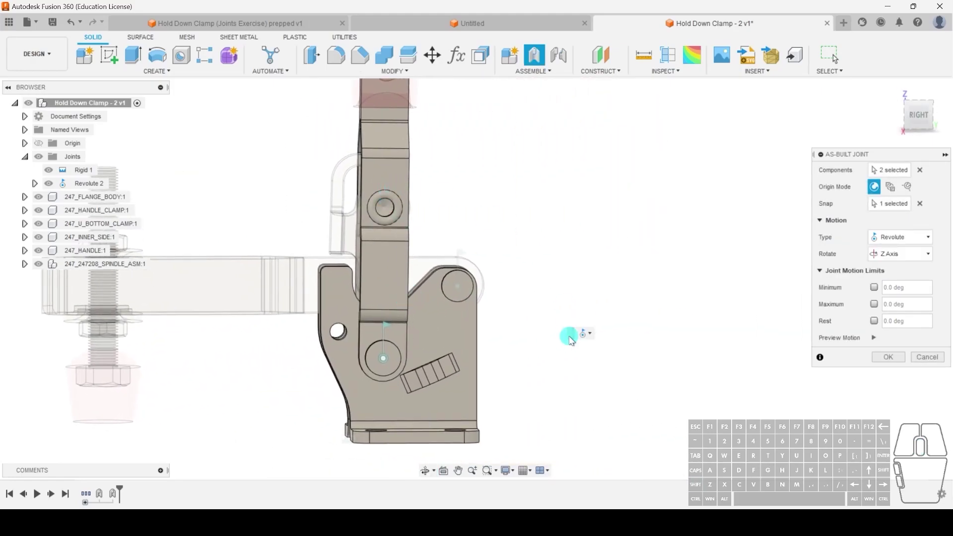
Limit the handle clamp joint's rotation to a minimum of 0 deg and a maximum of 65 deg, and create the joint
shift+middle_drag(468, 374, 437, 358)
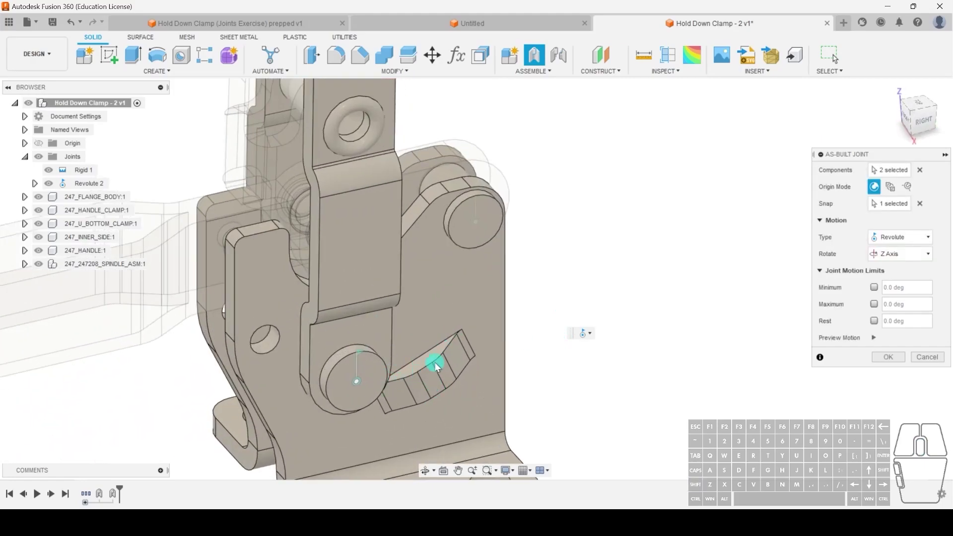
scroll(420, 370, down, 3)
middle_drag(549, 357, 589, 339)
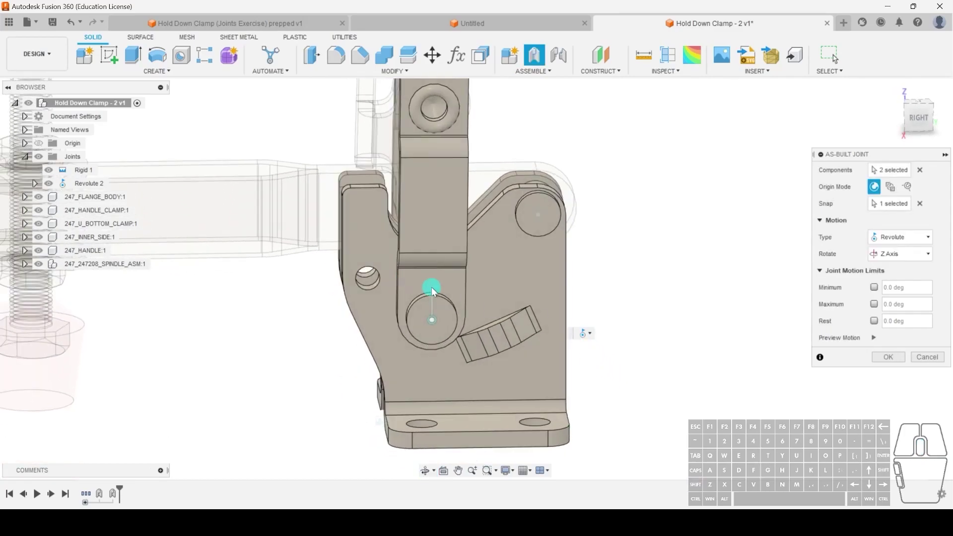
click(873, 288)
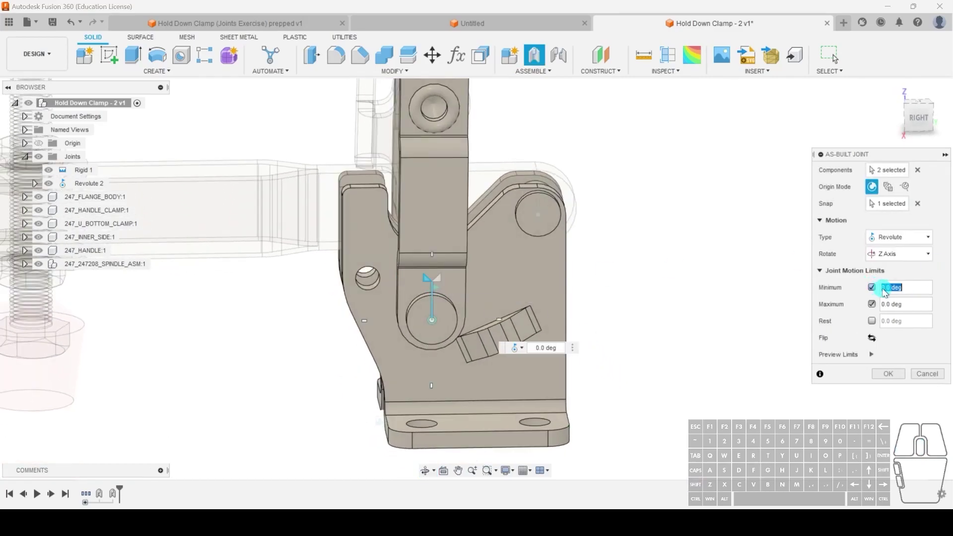
click(872, 304)
mouse_move(425, 279)
mouse_down()
mouse_move(464, 282)
mouse_move(425, 272)
mouse_up()
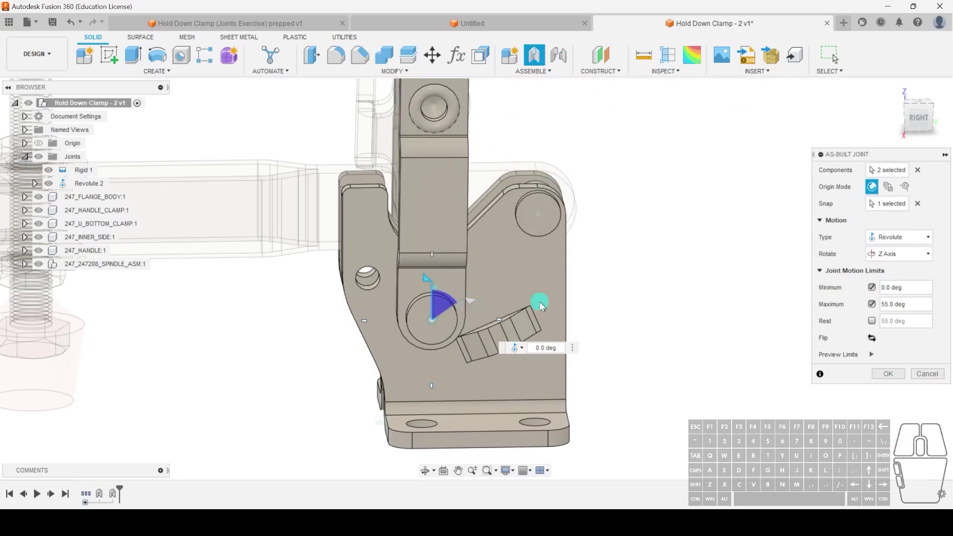
click(887, 304)
click(926, 375)
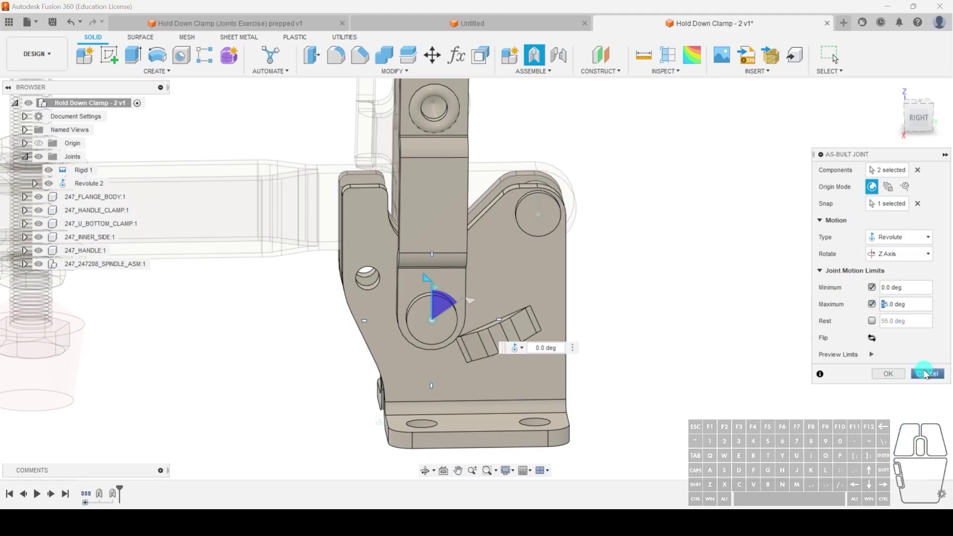
click(889, 373)
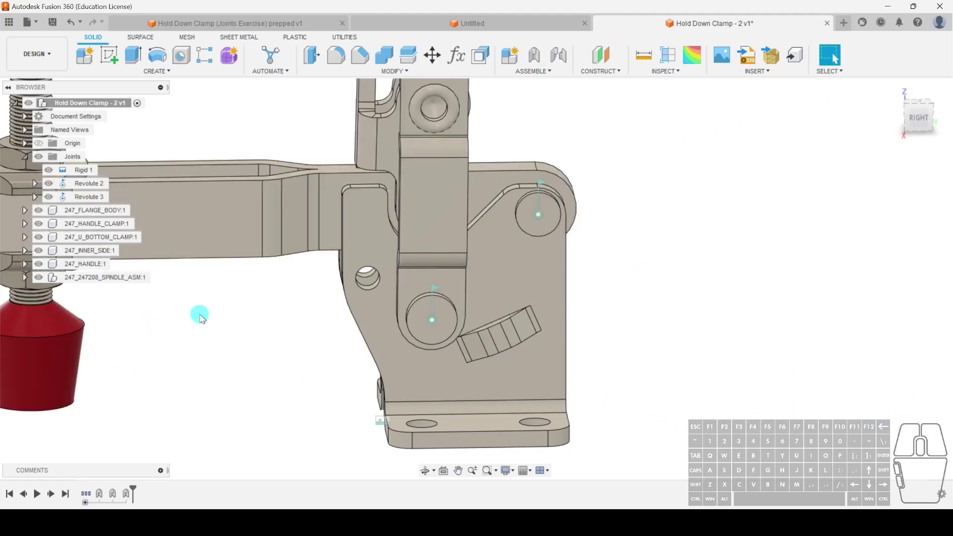
Swing the handle clamp down to its rotation limit, inspect its fit against the flange body's stop, and revert the position
scroll(457, 95, down, 5)
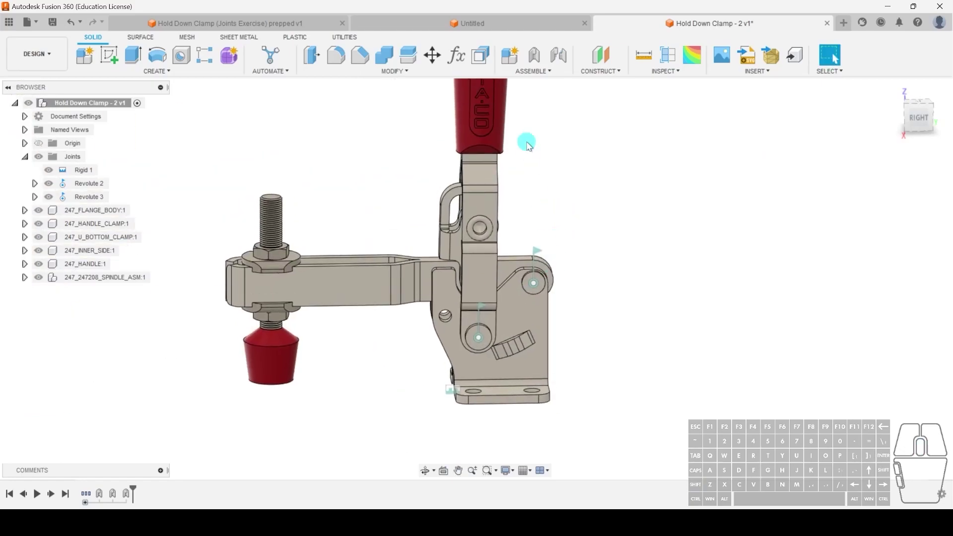
drag(488, 173, 621, 281)
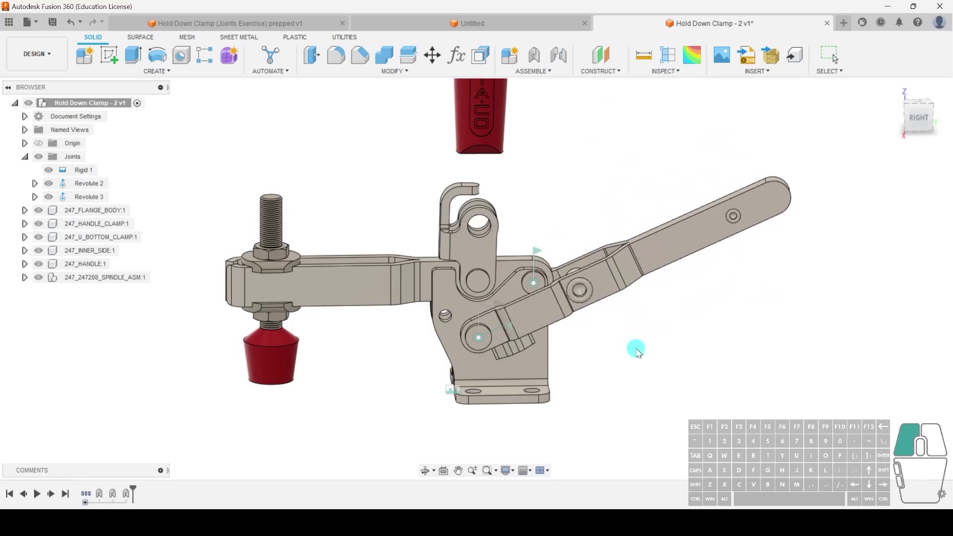
drag(650, 425, 673, 466)
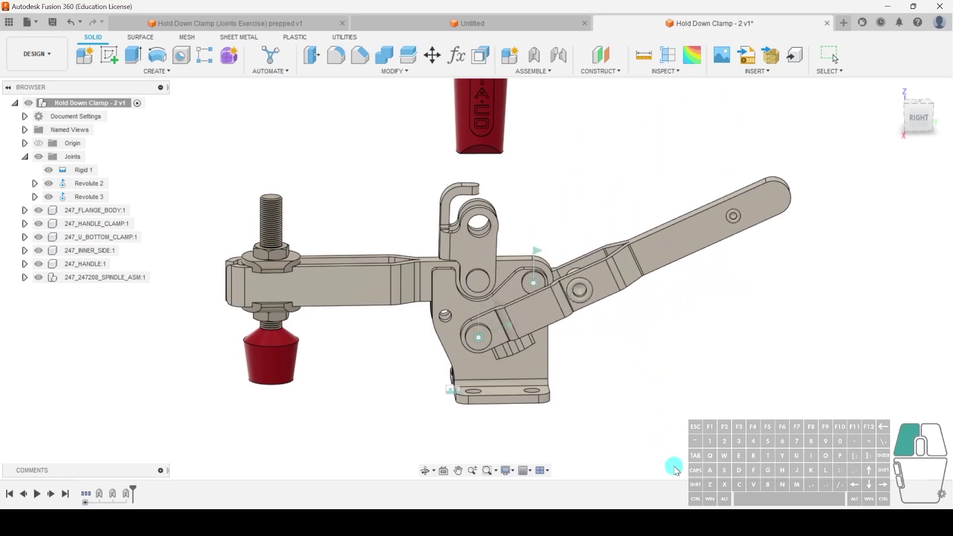
scroll(550, 379, up, 3)
scroll(549, 378, up, 2)
click(924, 116)
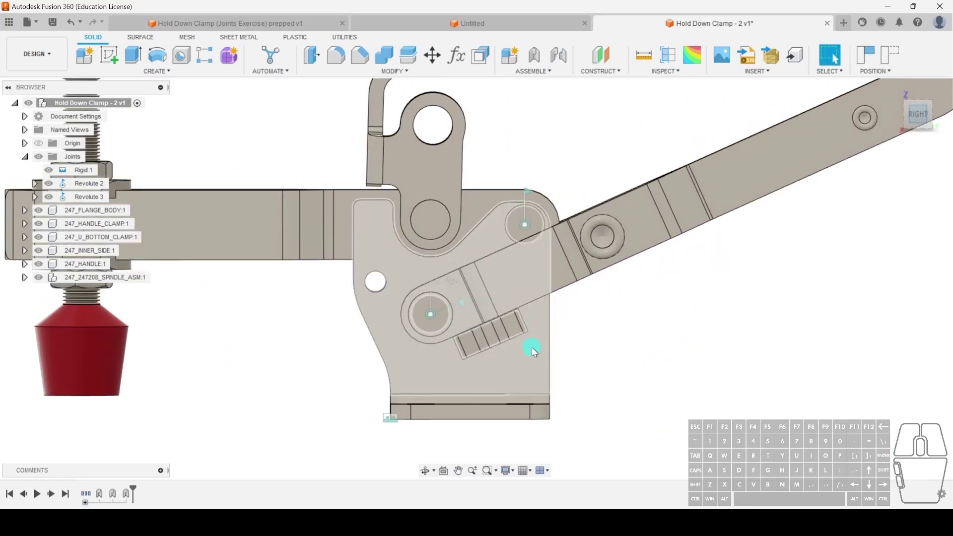
scroll(499, 323, up, 2)
click(804, 169)
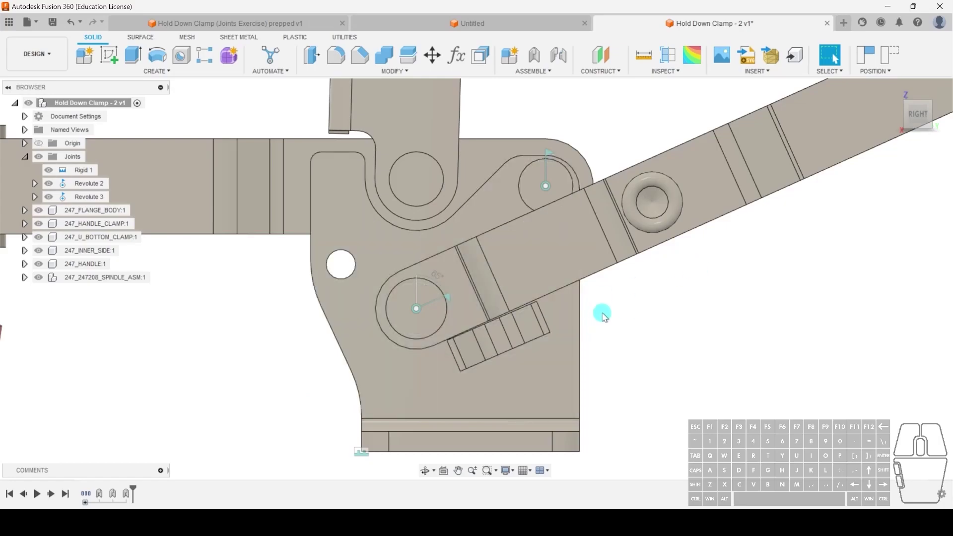
click(899, 94)
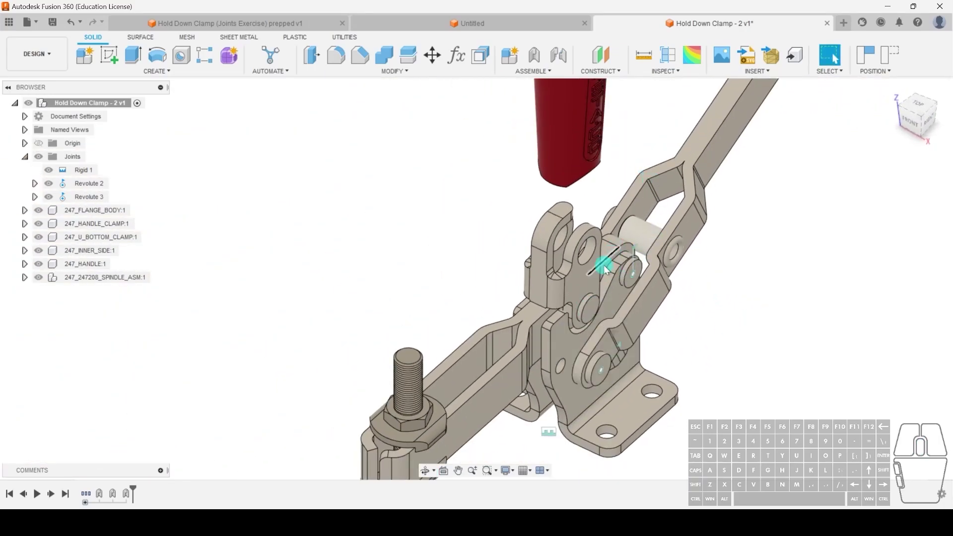
click(891, 55)
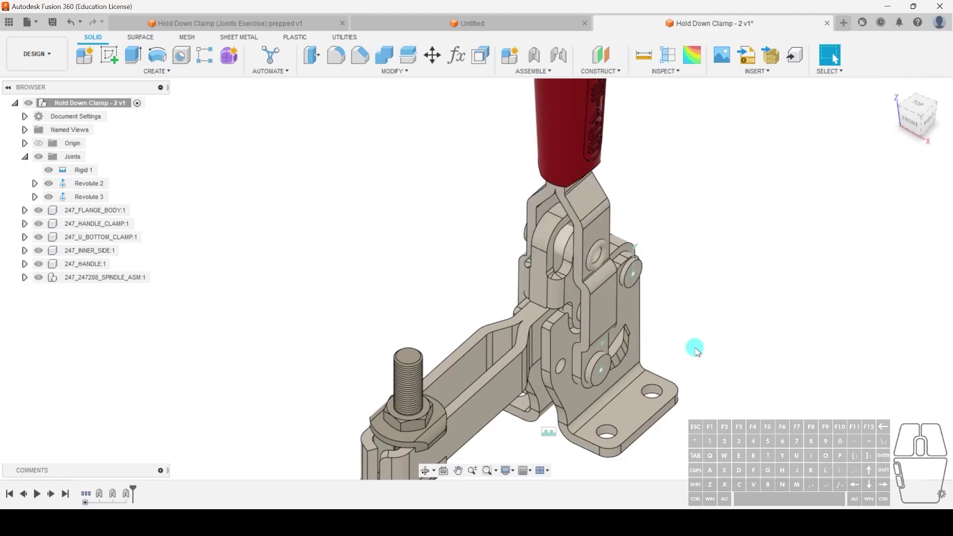
Begin an as-built joint with the Revolute motion type, choosing the inner side link as the first component
shift+middle_drag(582, 295, 559, 272)
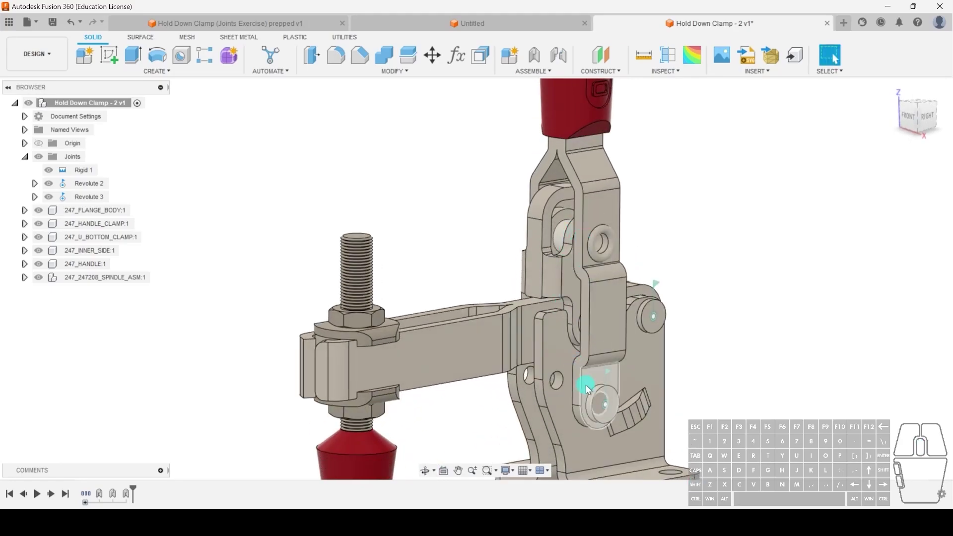
click(546, 249)
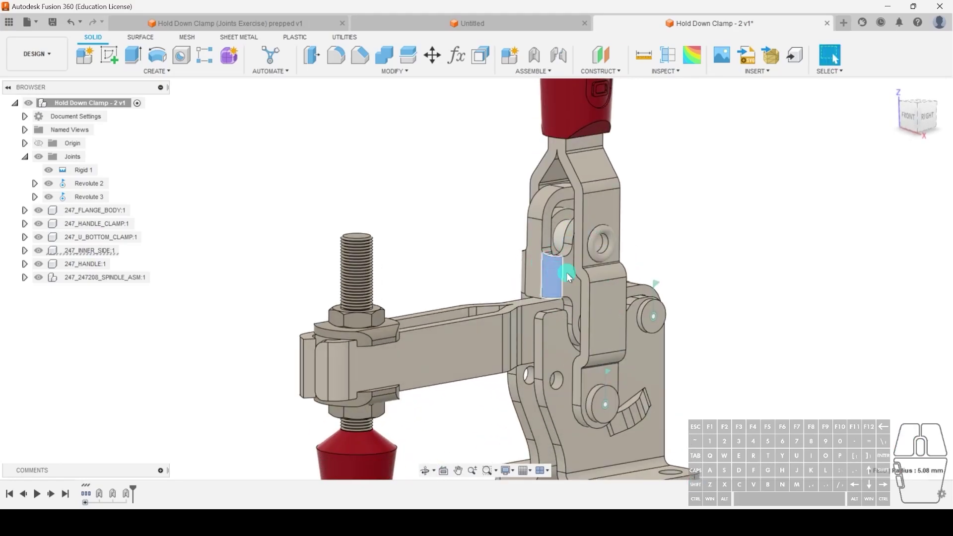
shift+middle_drag(565, 277, 592, 301)
shift+middle_drag(595, 221, 669, 275)
click(667, 282)
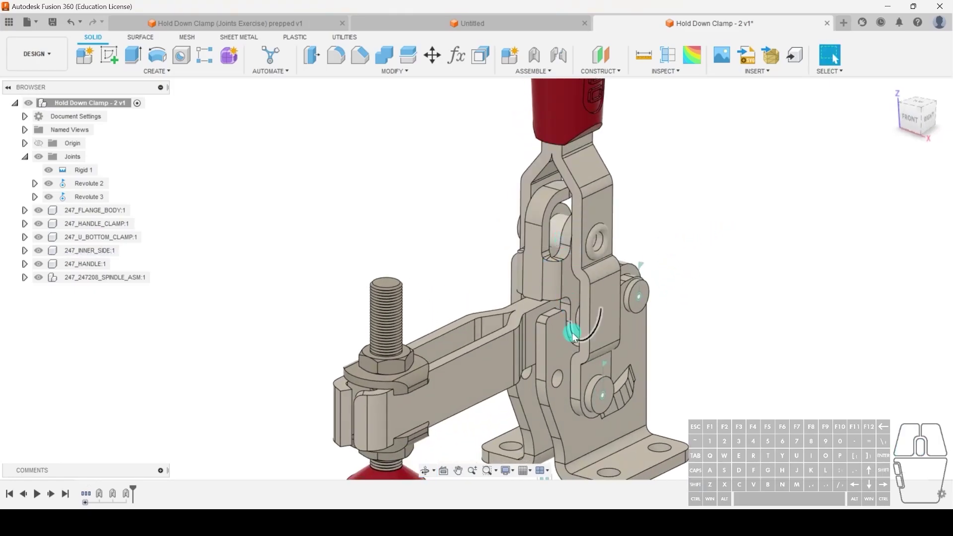
click(534, 58)
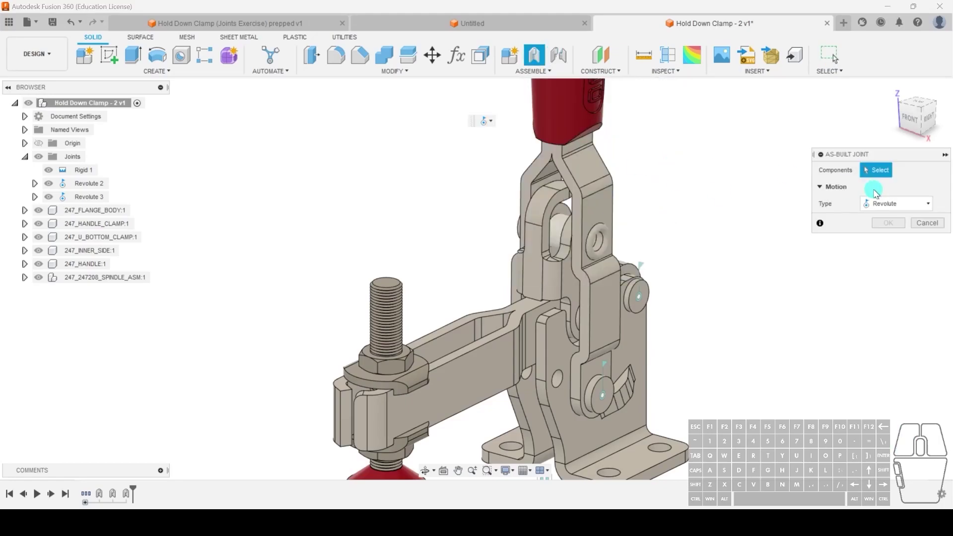
click(562, 274)
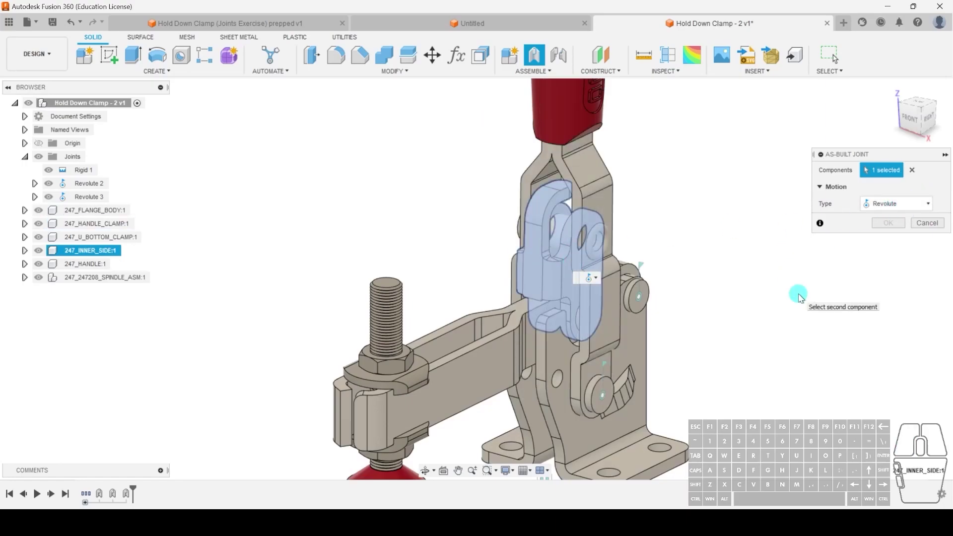
Choose the U bottom clamp as second component, centre the joint origin on the pin linking both parts, and create the revolute joint
scroll(577, 341, up, 2)
shift+middle_drag(578, 340, 579, 309)
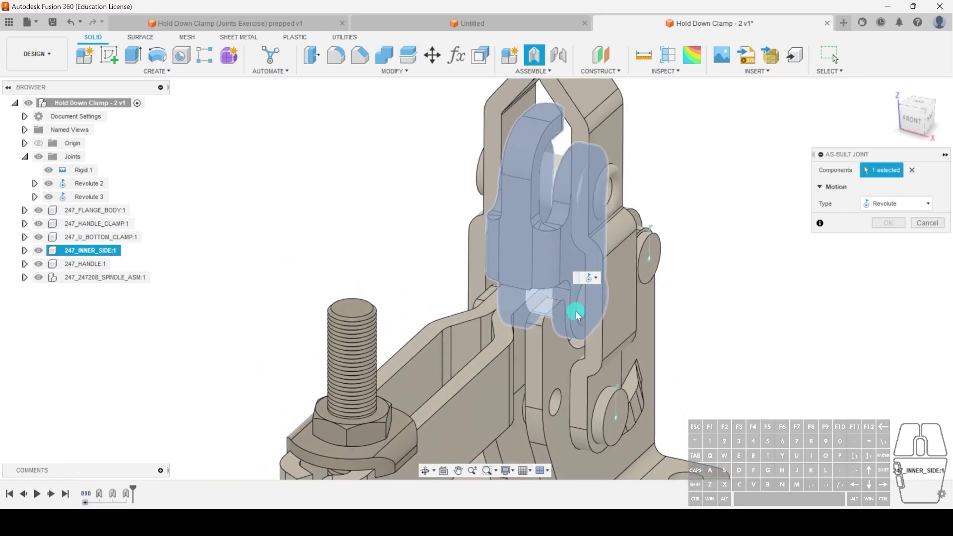
shift+middle_drag(536, 377, 666, 361)
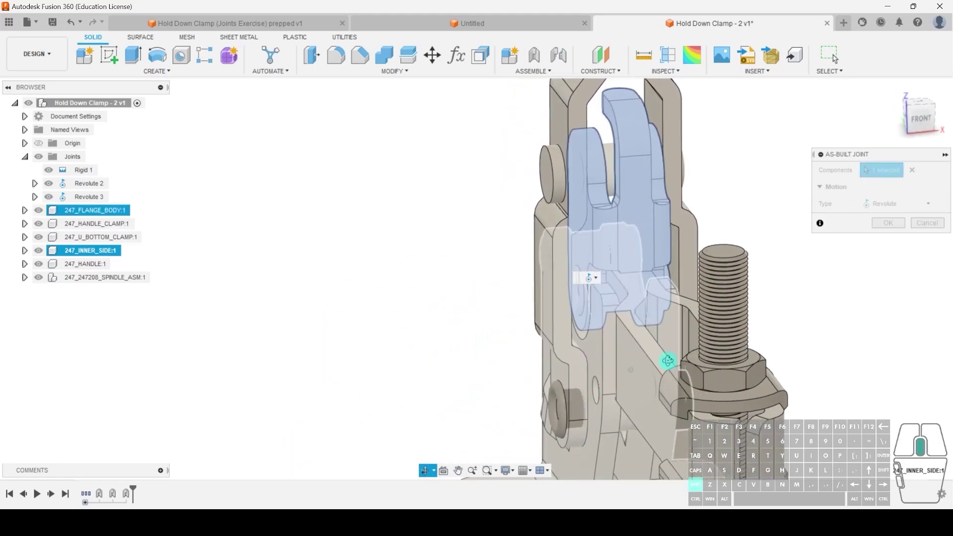
shift+middle_drag(631, 304, 619, 375)
click(619, 375)
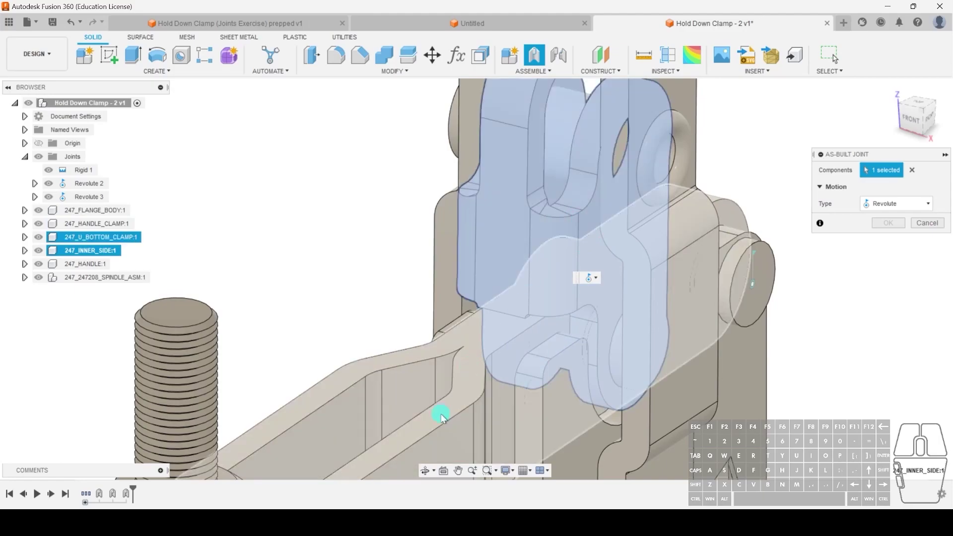
click(483, 381)
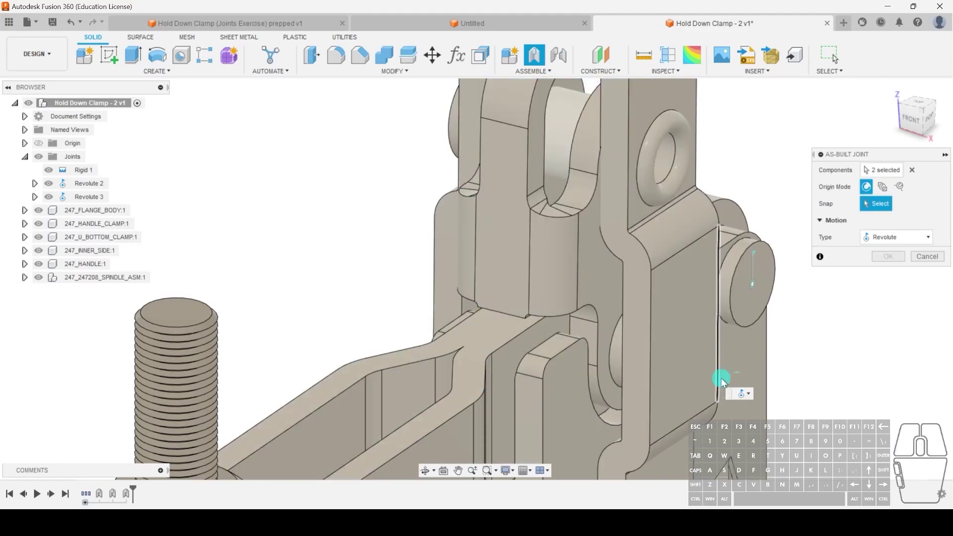
click(614, 346)
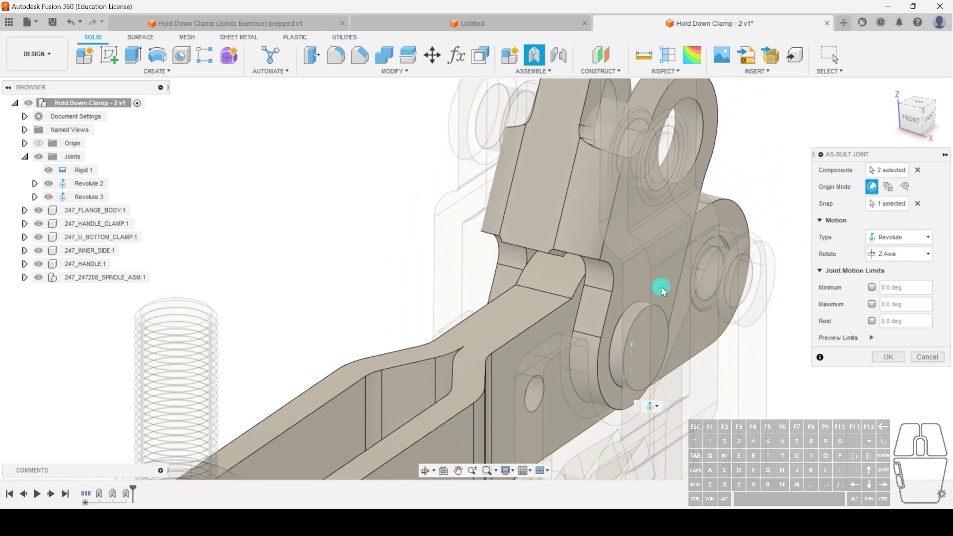
click(890, 361)
Begin a revolute as-built joint between the inner side link and the handle clamp
scroll(629, 344, down, 5)
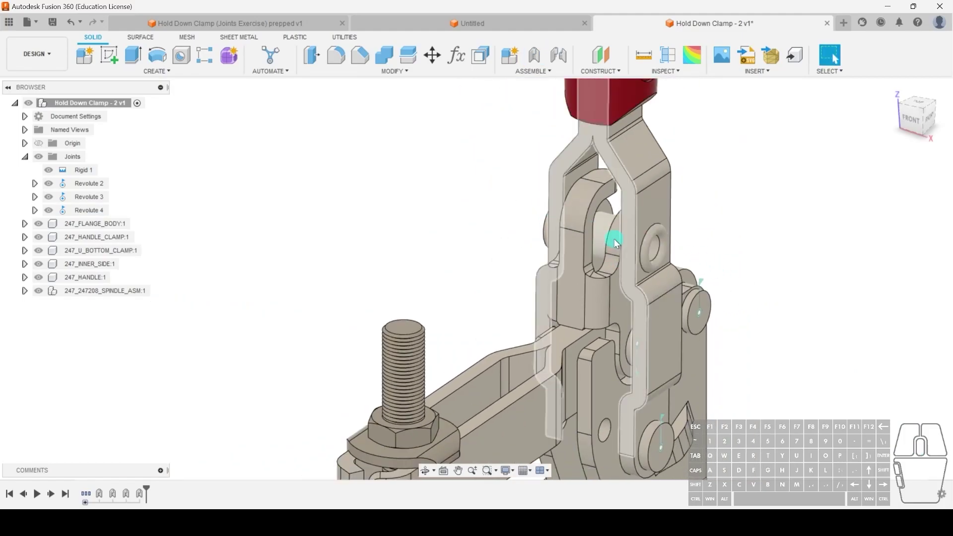
click(534, 54)
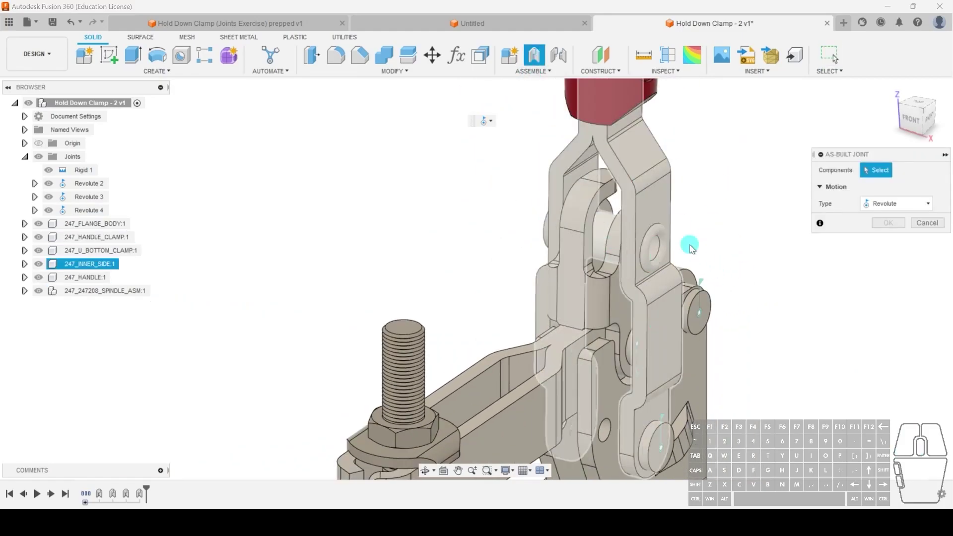
click(598, 283)
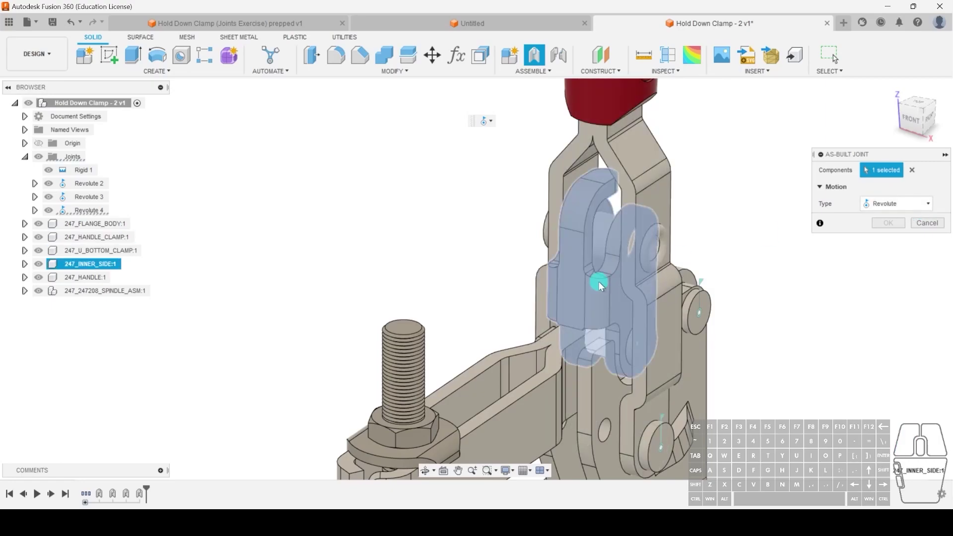
shift+middle_drag(617, 214, 662, 136)
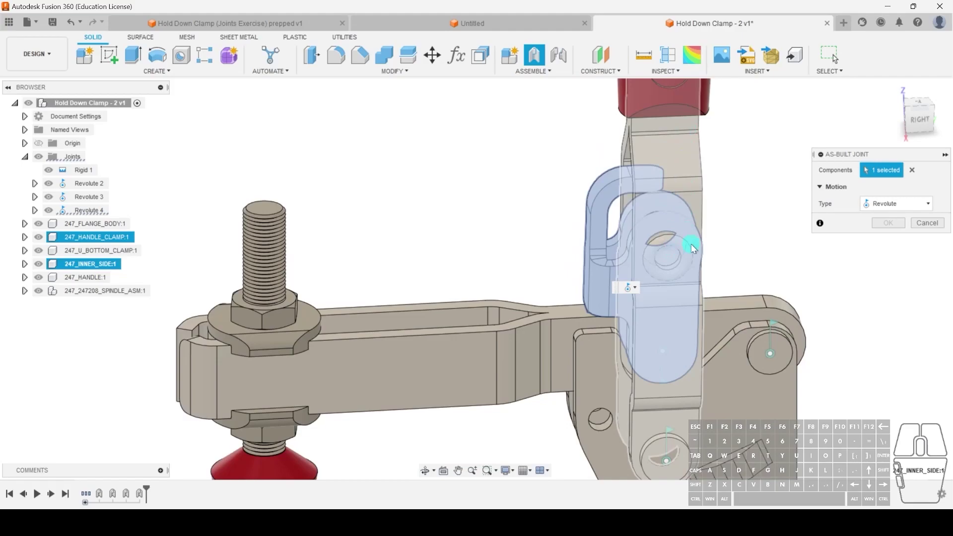
click(678, 158)
shift+middle_drag(613, 222, 486, 234)
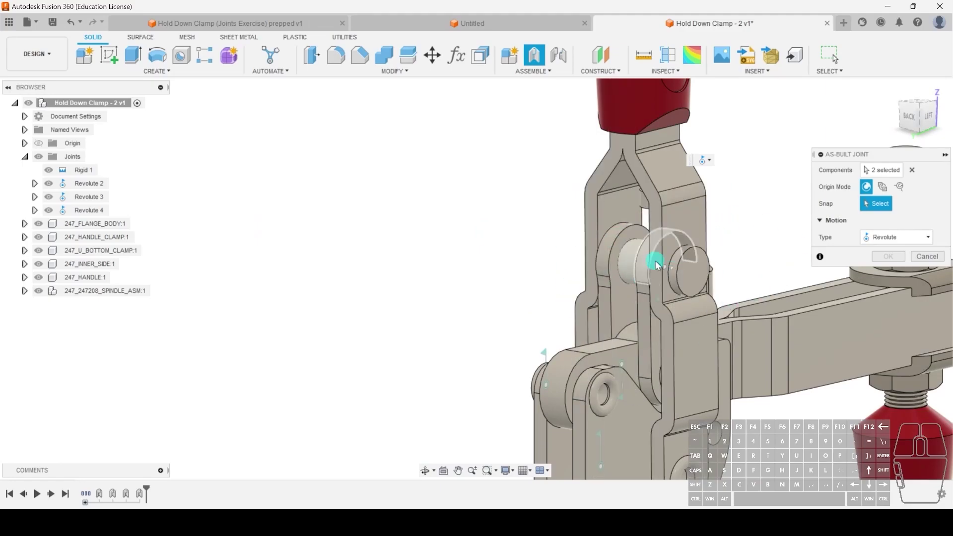
Place the joint origin at the middle of the upper pin linking the two parts, and create the revolute joint
scroll(645, 268, up, 3)
scroll(575, 256, up, 3)
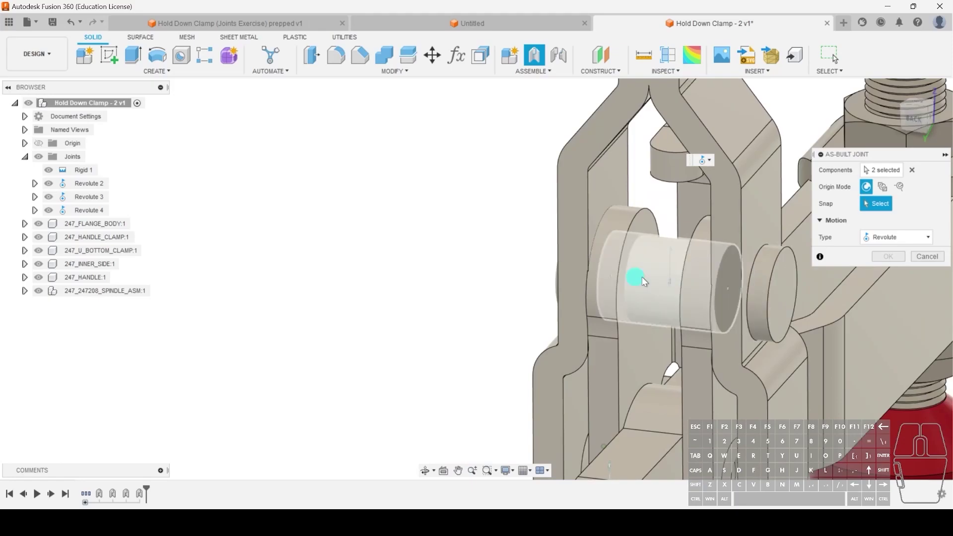
shift+middle_drag(650, 272, 653, 319)
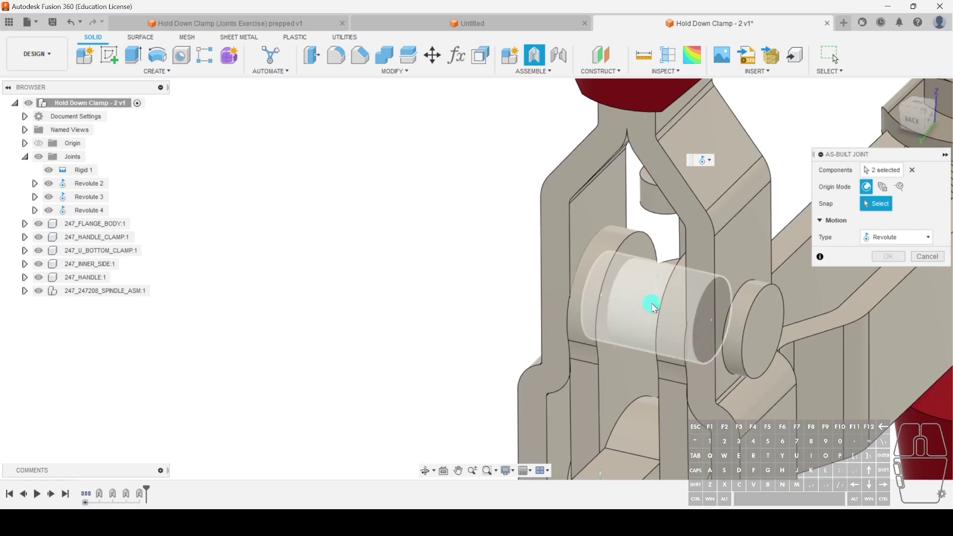
shift+middle_drag(653, 310, 664, 313)
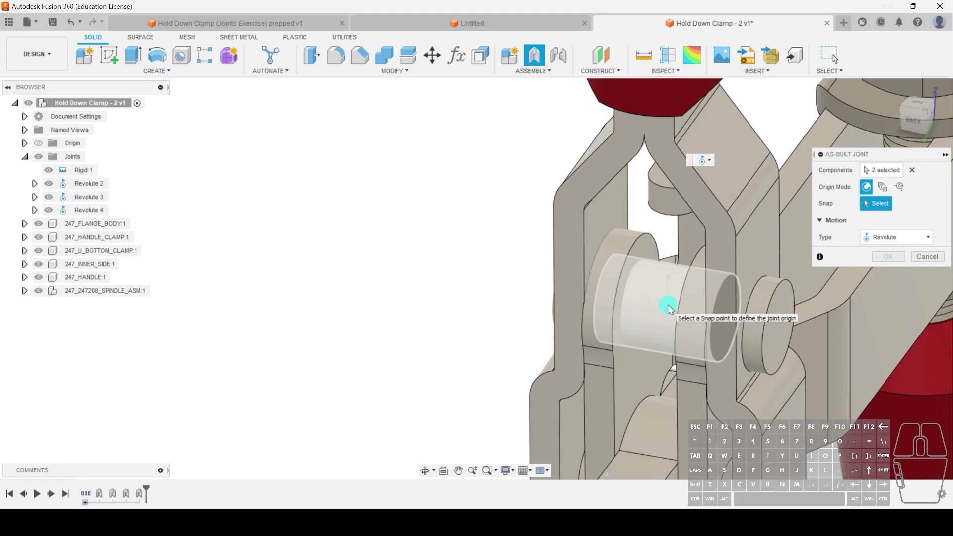
click(777, 308)
scroll(777, 307, down, 3)
scroll(655, 293, up, 3)
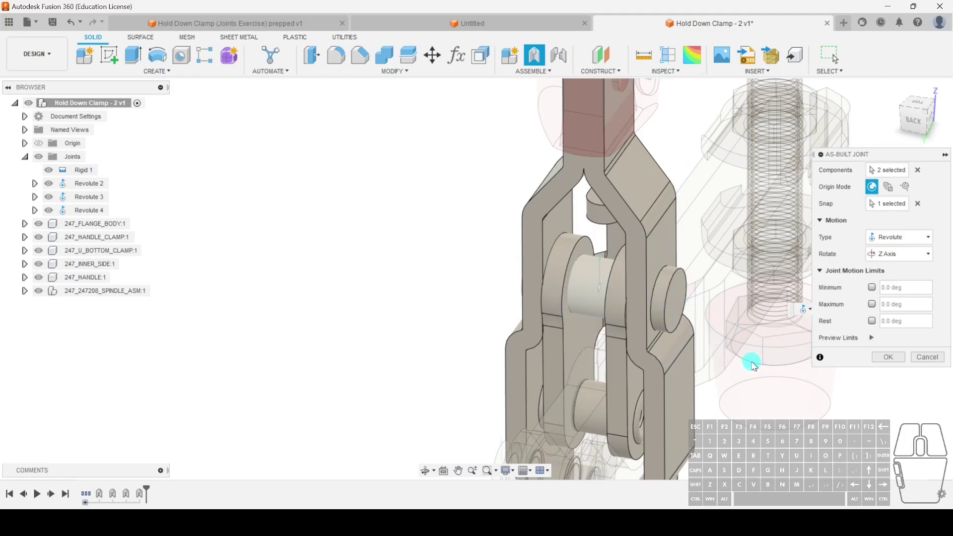
click(888, 357)
Try moving the red handle on its own to check whether it is attached, and undo the move
shift+middle_drag(595, 397, 410, 376)
scroll(606, 283, up, 5)
middle_drag(606, 283, 675, 244)
scroll(645, 263, down, 4)
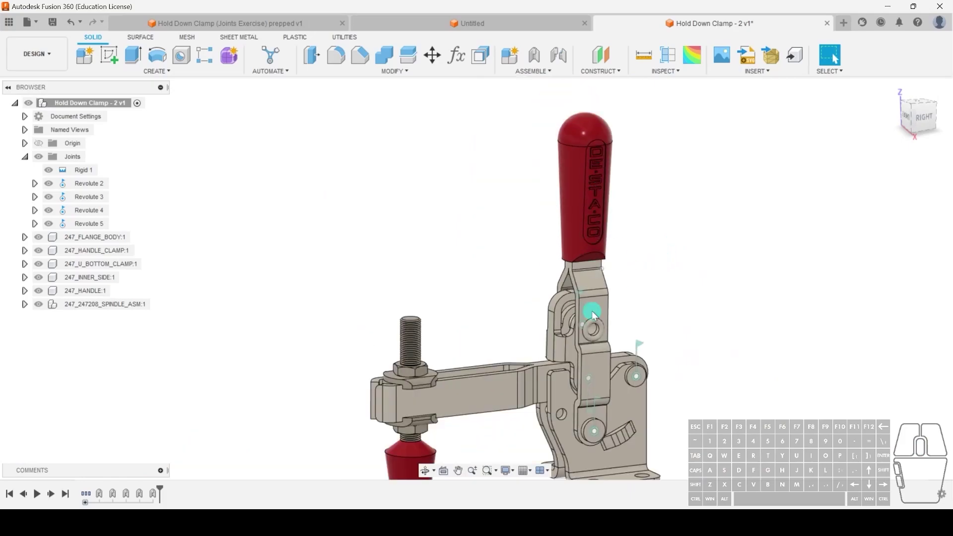
scroll(606, 182, up, 4)
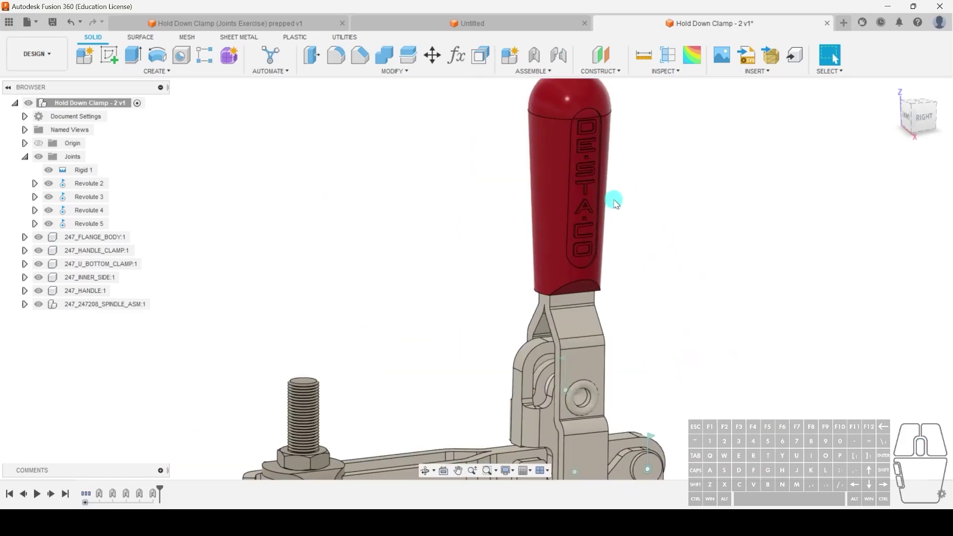
drag(533, 172, 586, 233)
key(ctrl+z)
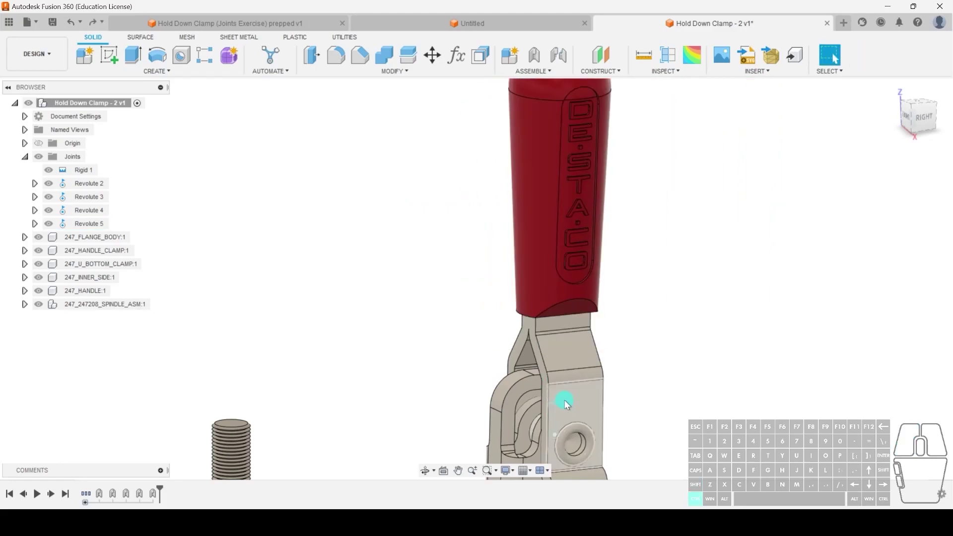
Create a Rigid as-built joint between the red handle and the handle clamp
click(534, 55)
click(577, 162)
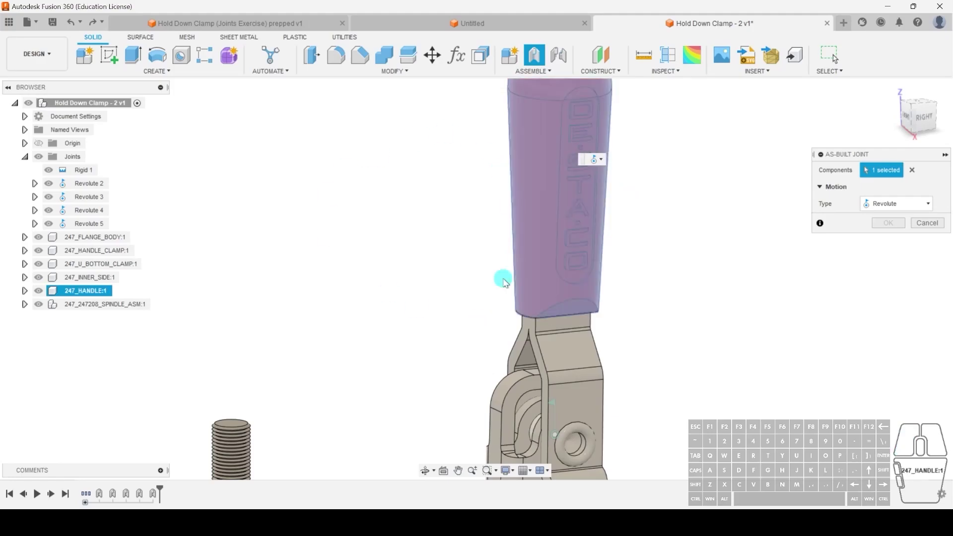
click(560, 324)
click(887, 202)
click(897, 237)
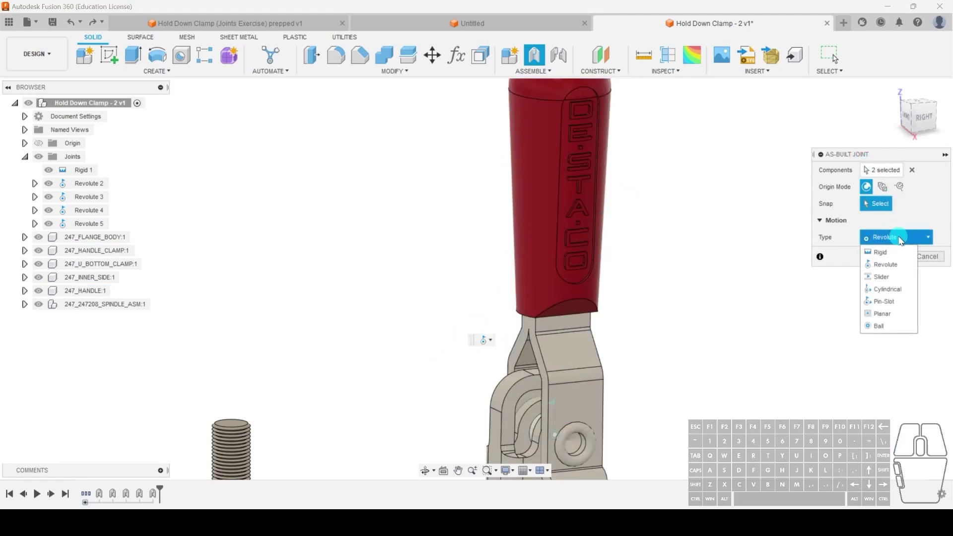
click(880, 249)
click(888, 240)
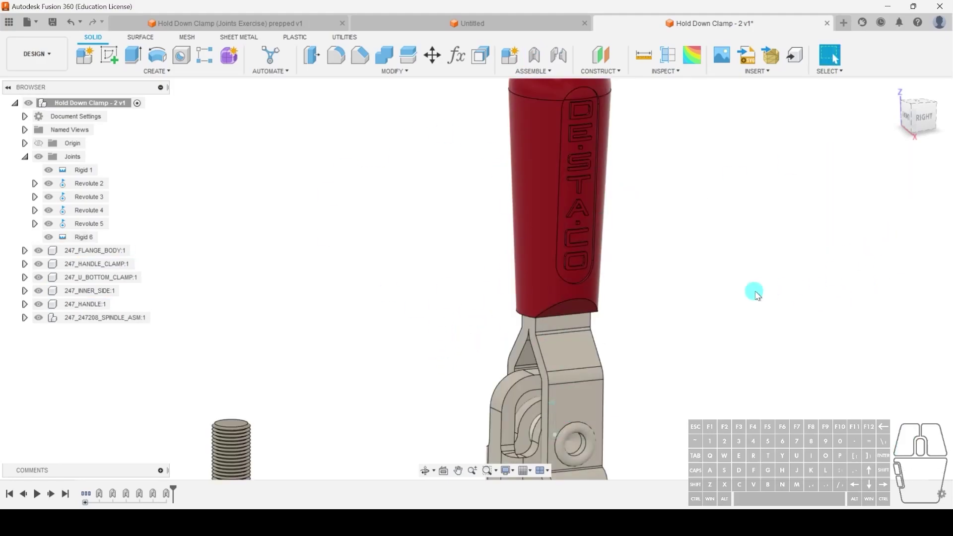
Swing the red handle back to test the linkage's motion, and revert the components to their original position
shift+middle_drag(673, 289, 592, 264)
click(601, 276)
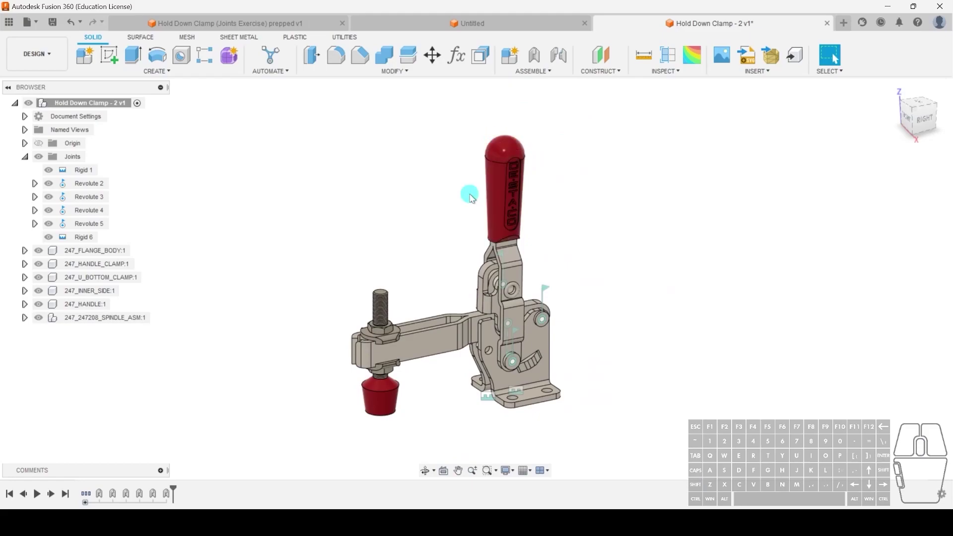
drag(495, 209, 541, 272)
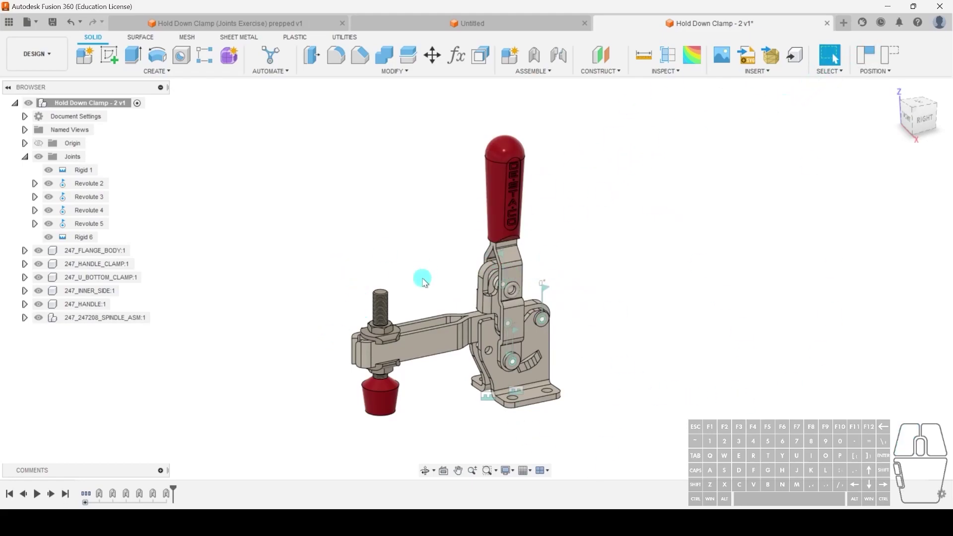
drag(497, 188, 576, 217)
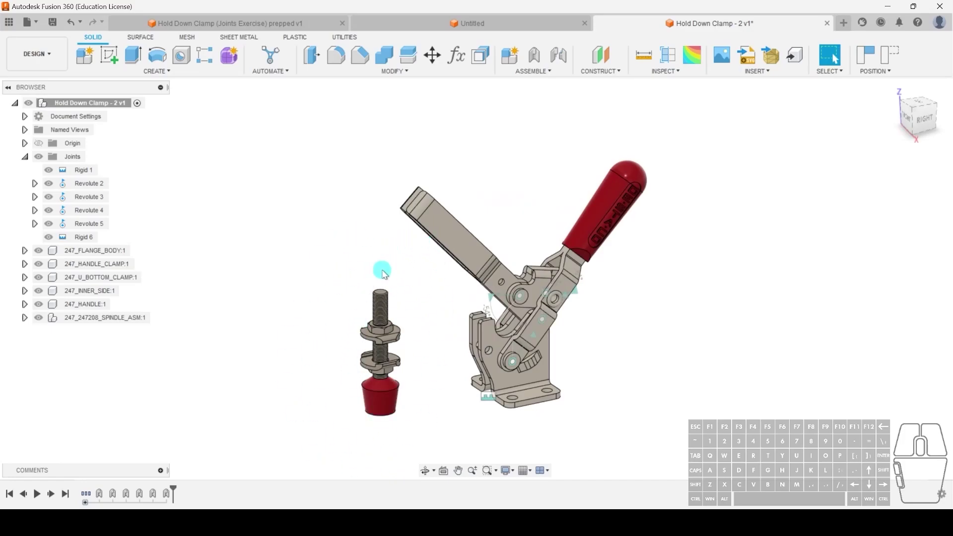
click(891, 56)
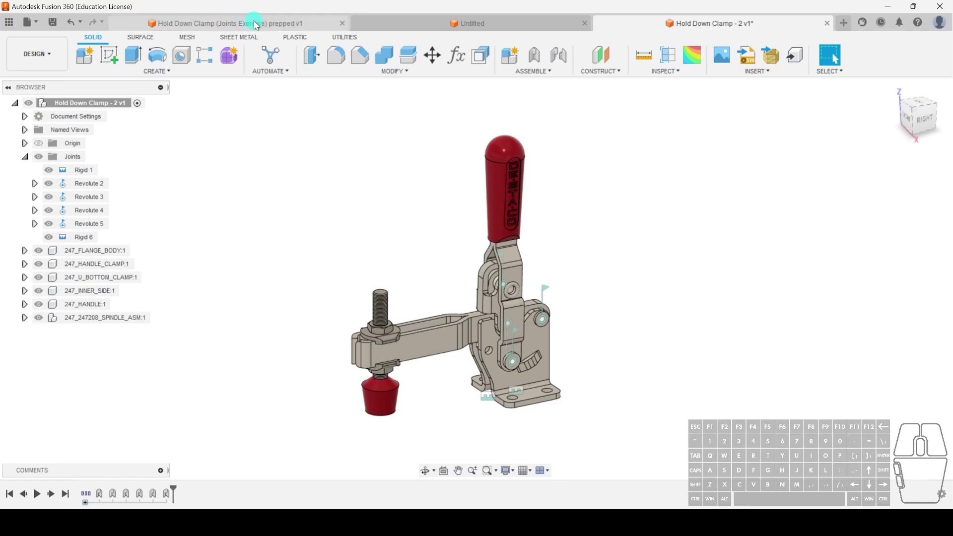
Start a rigid group and select the spindle's threaded bolt, both jam nuts, both flanged washers and the red tip
scroll(382, 347, up, 5)
shift+middle_drag(353, 364, 429, 270)
scroll(430, 271, up, 4)
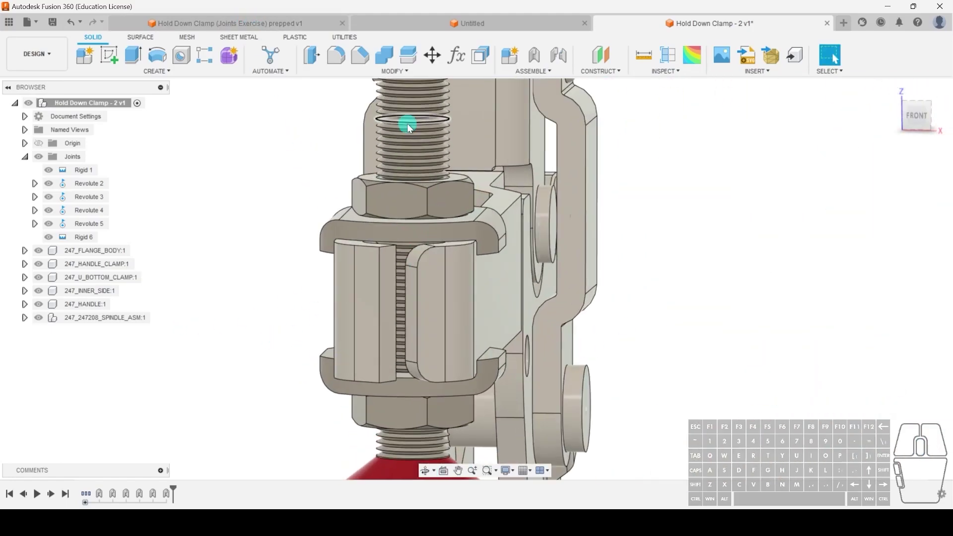
scroll(404, 124, down, 3)
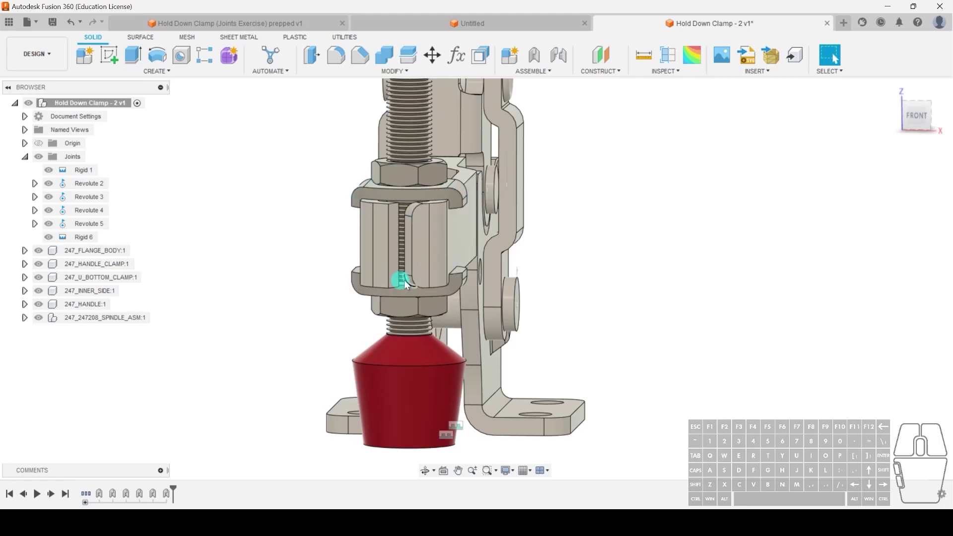
shift+middle_drag(608, 258, 350, 329)
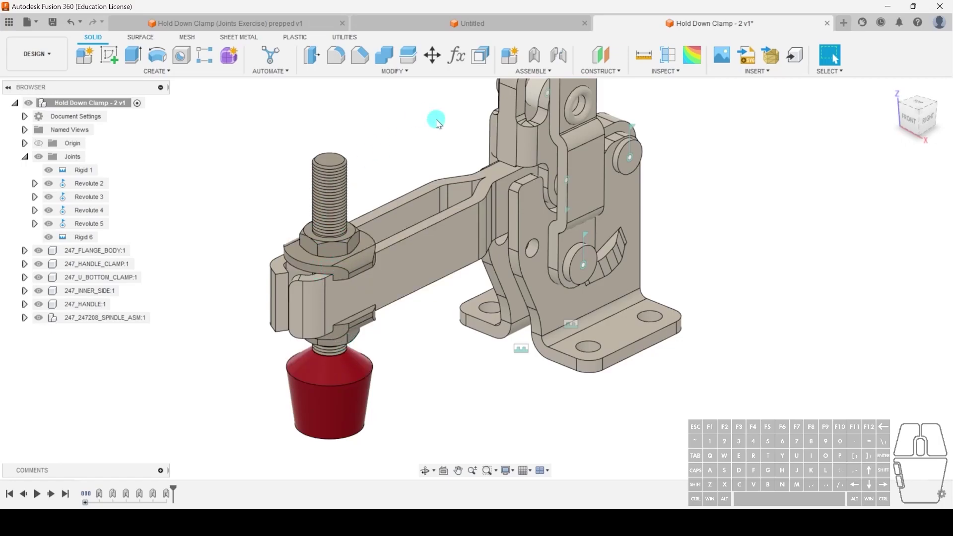
click(541, 71)
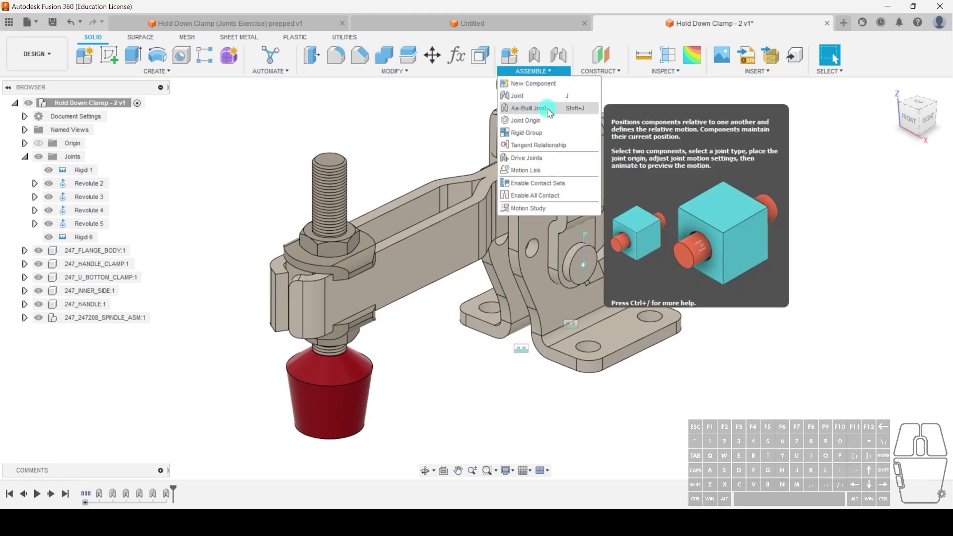
click(552, 133)
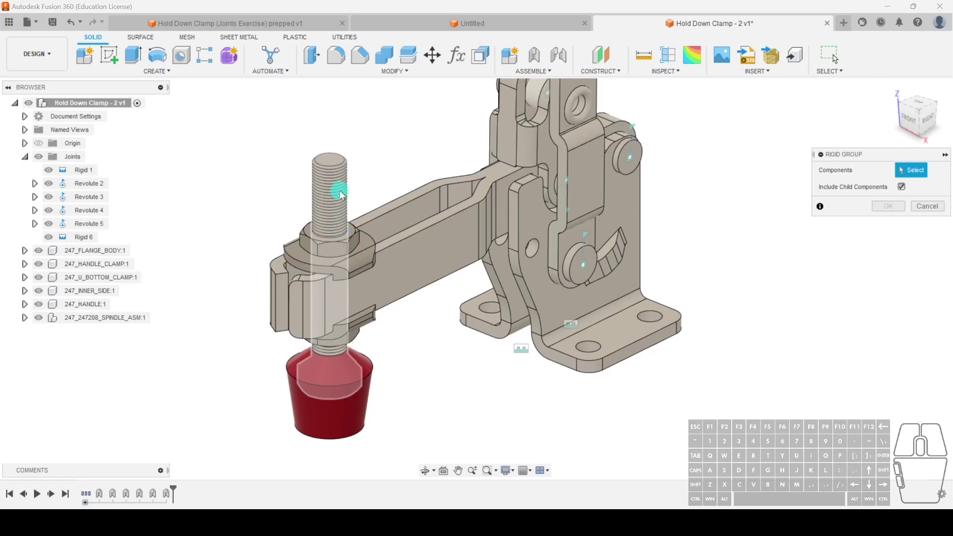
click(325, 222)
click(351, 249)
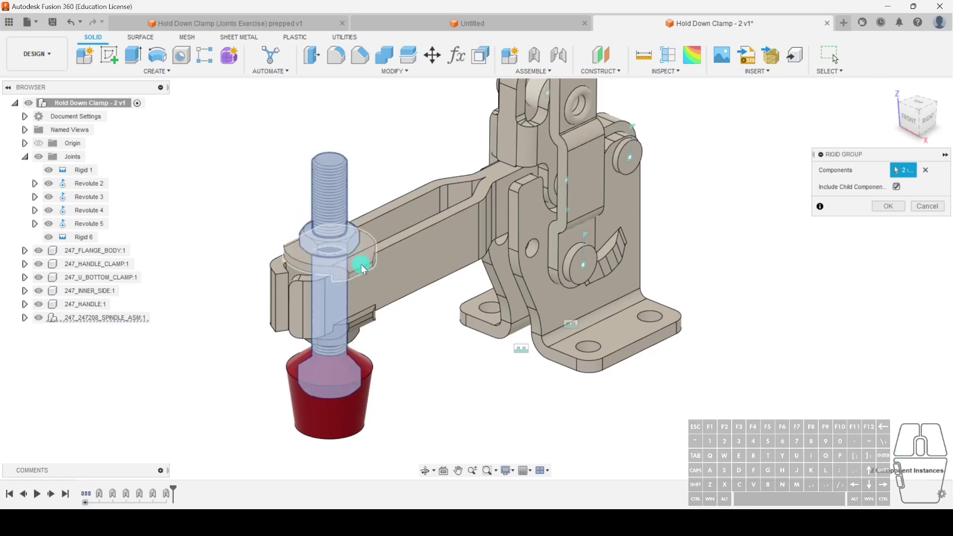
click(362, 263)
click(354, 317)
click(361, 382)
click(344, 204)
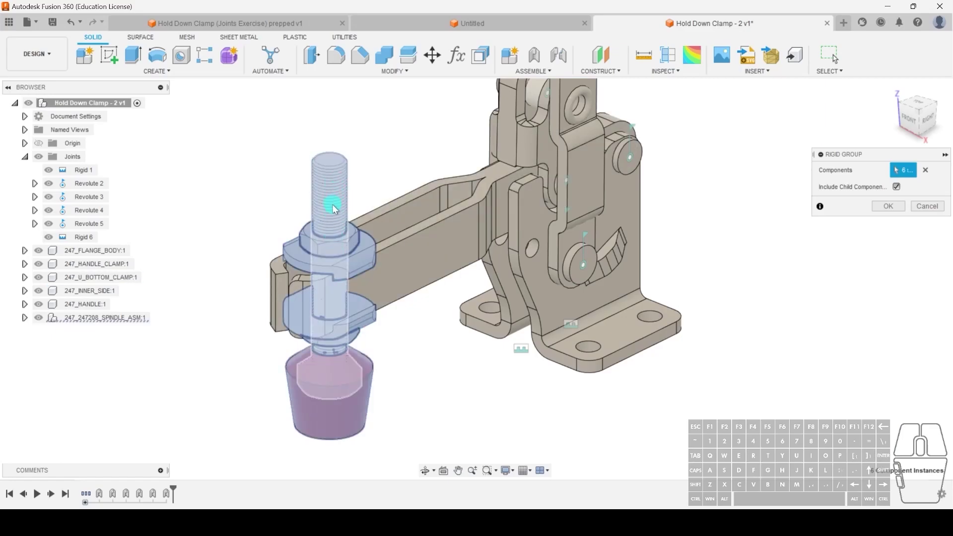
Expand the spindle assembly and its bonded spindle subassembly to verify the selected parts, and create the rigid group
click(24, 317)
click(34, 345)
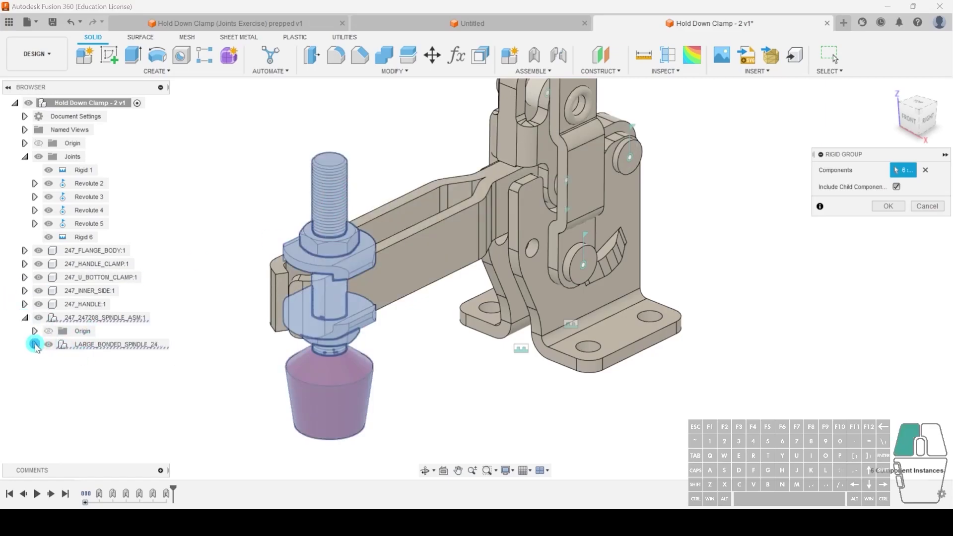
scroll(181, 376, down, 3)
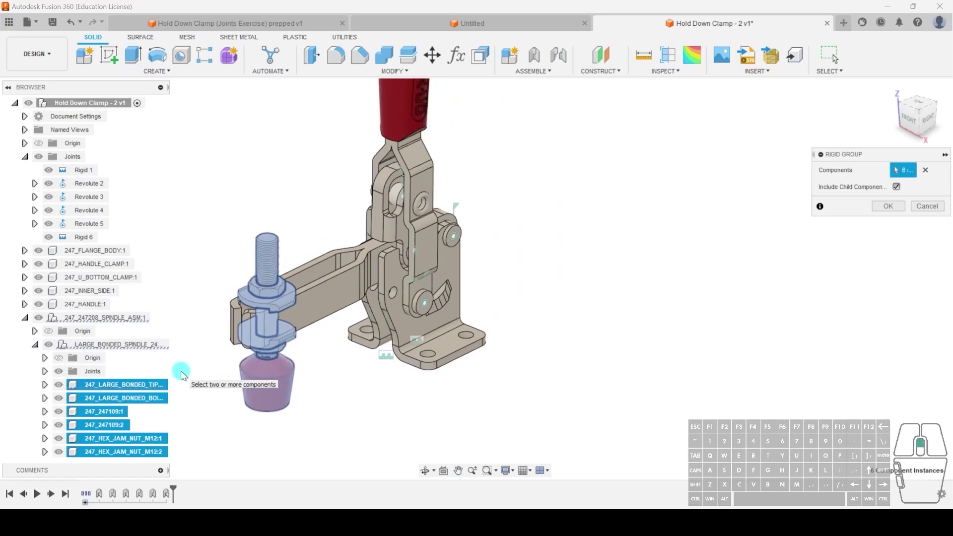
scroll(181, 375, up, 1)
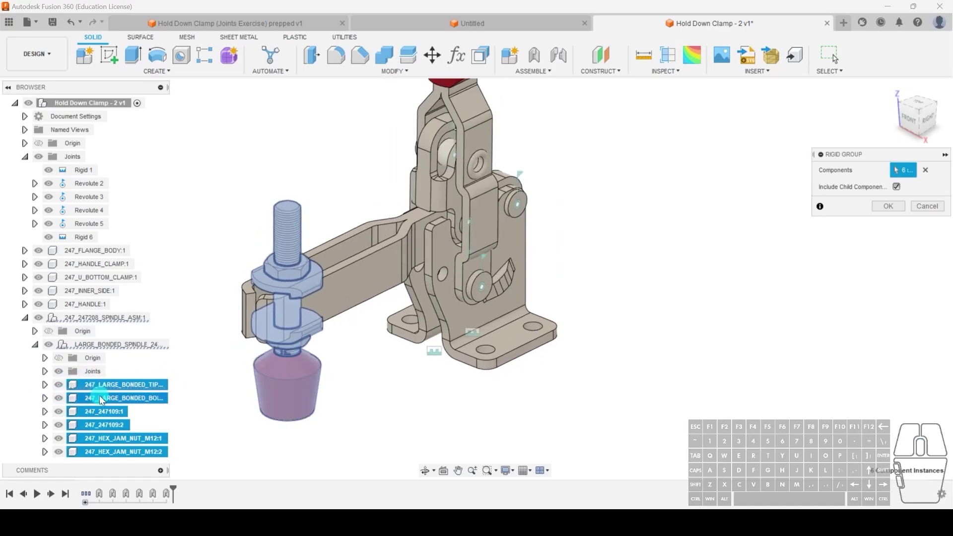
click(296, 379)
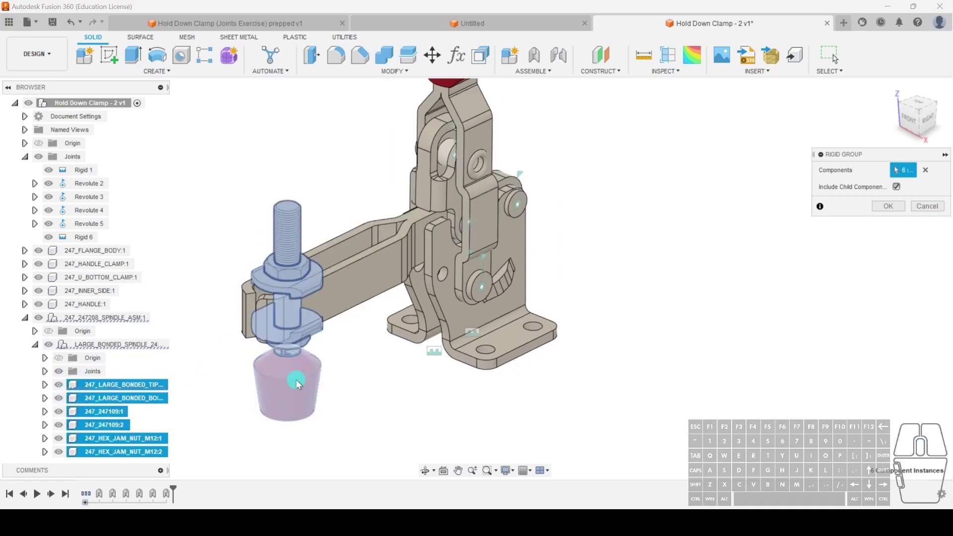
click(888, 203)
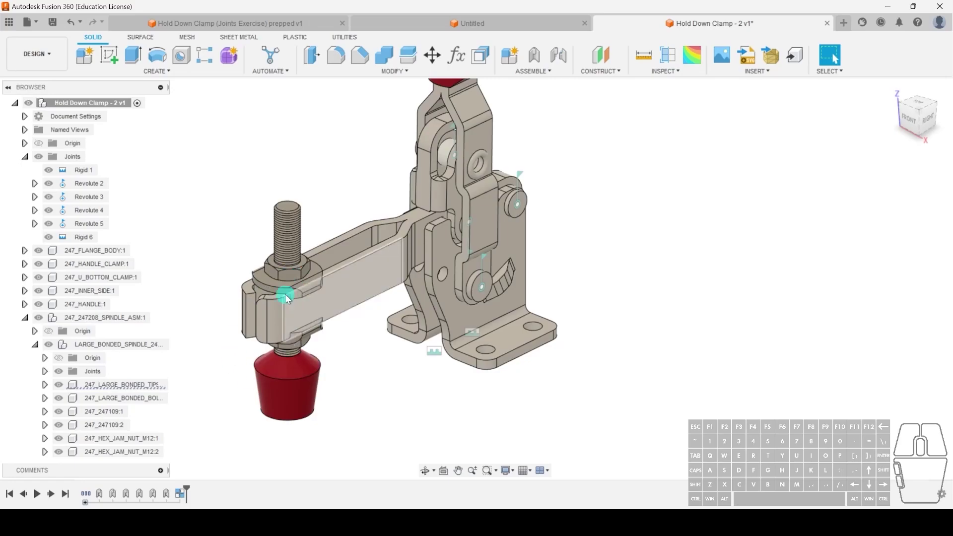
Roll the timeline back before the rigid group and forward again, moving spindle parts in each state to compare their behaviour
drag(286, 285, 632, 222)
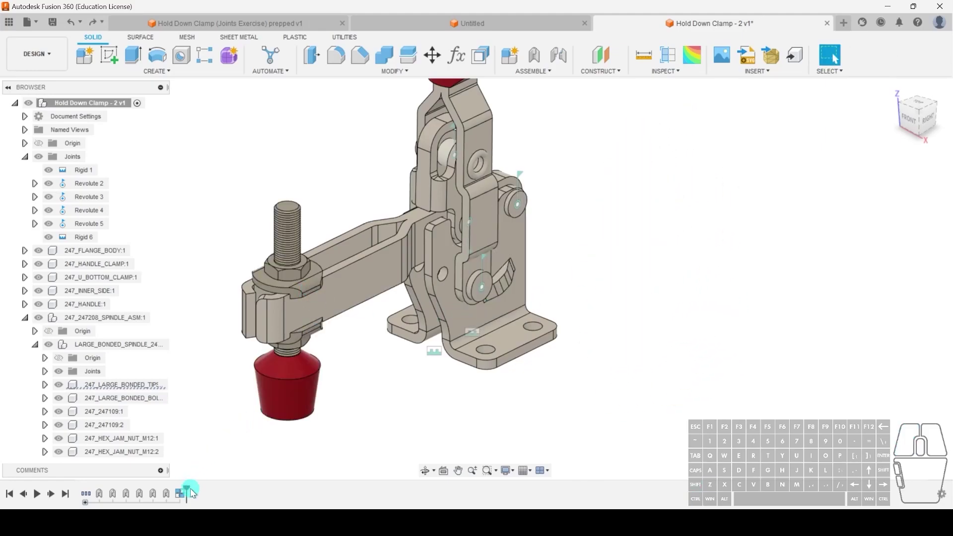
drag(187, 492, 173, 492)
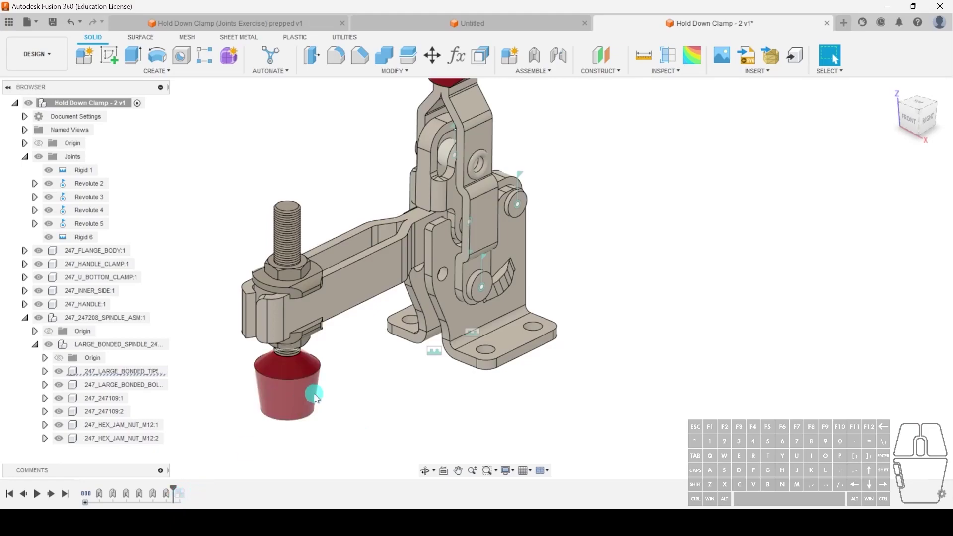
drag(302, 390, 377, 379)
drag(171, 489, 186, 491)
mouse_move(296, 406)
mouse_down()
mouse_move(259, 421)
mouse_move(313, 430)
mouse_move(368, 421)
mouse_up()
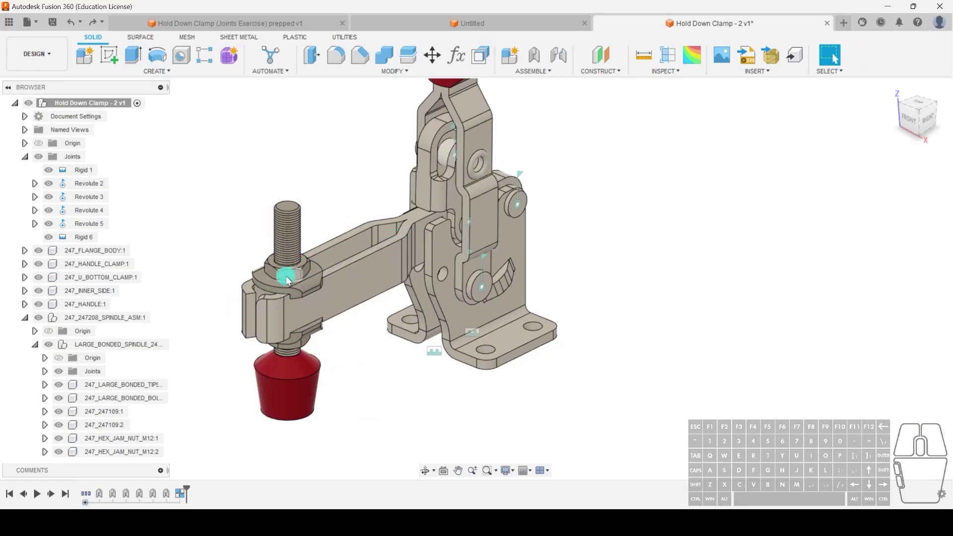
drag(285, 283, 372, 245)
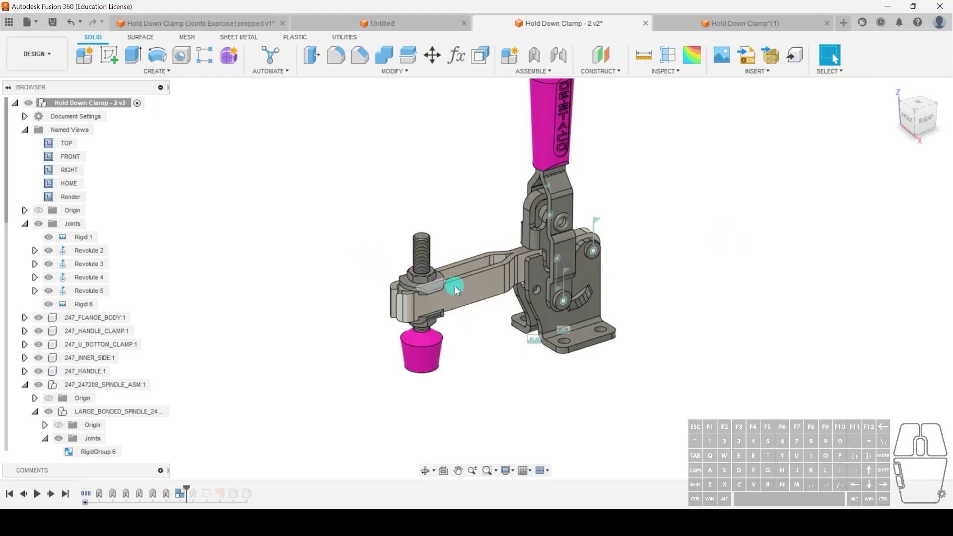
Start a slider as-built joint between the upper flanged washer and 247_U_BOTTOM_CLAMP, with its origin on the arm's outer top edge
scroll(502, 329, up, 5)
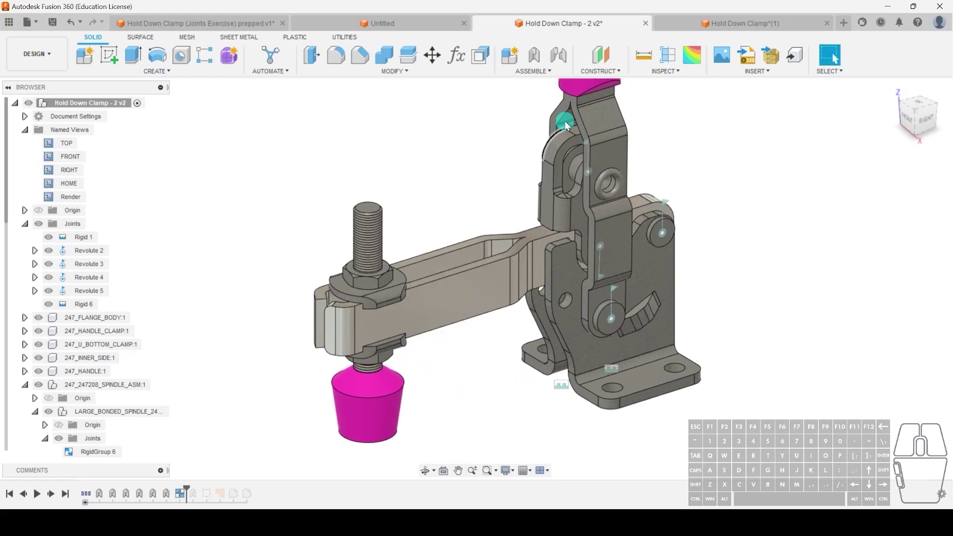
click(534, 57)
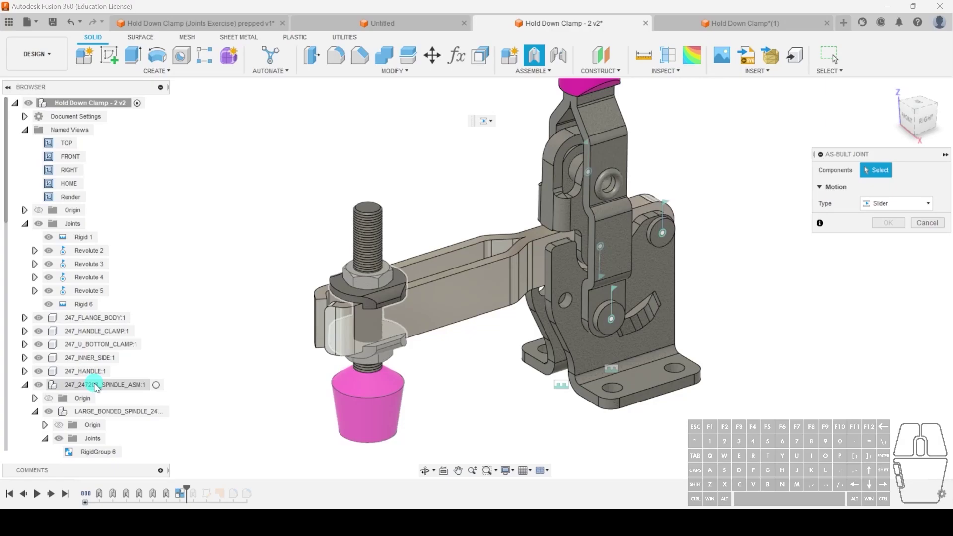
click(394, 293)
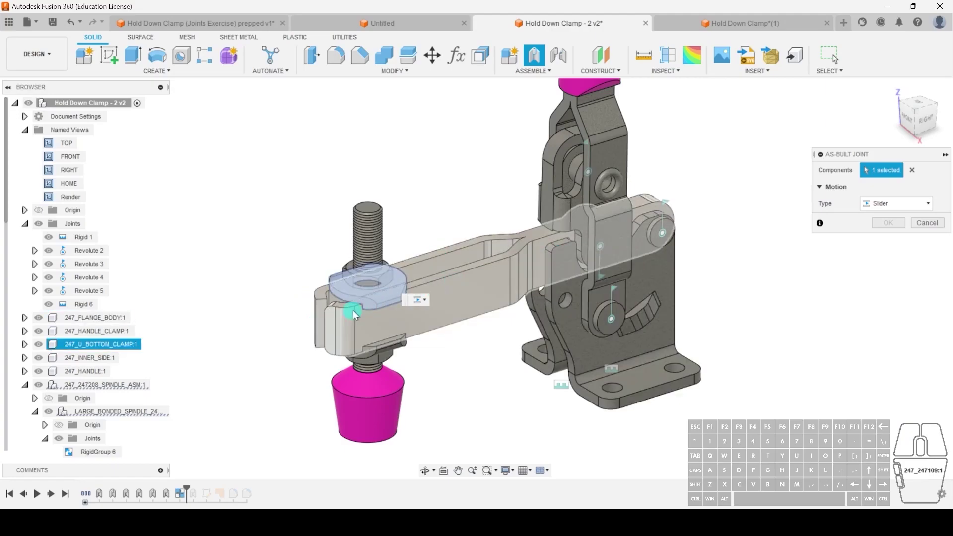
click(437, 272)
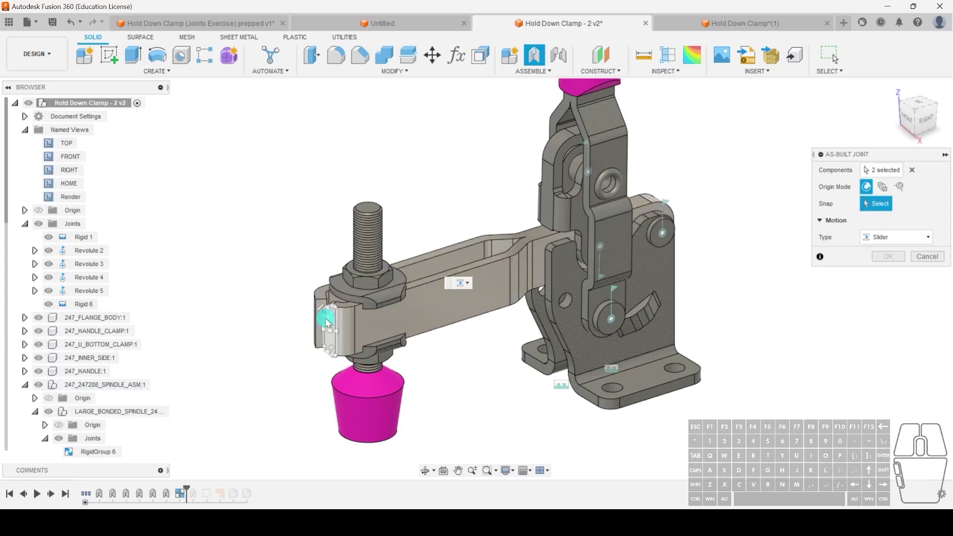
click(352, 308)
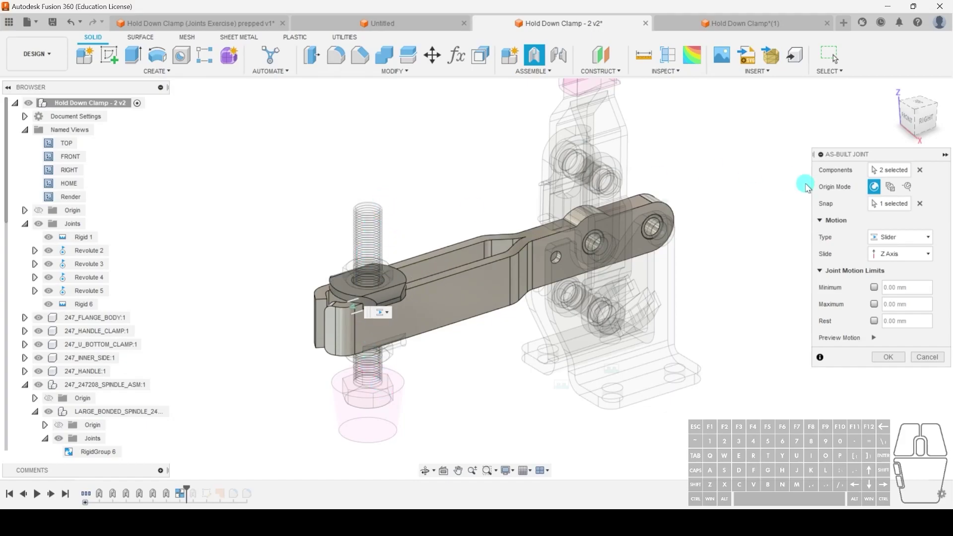
Limit the slider's travel to a minimum of -50 mm and a maximum of 0 mm, preview the limits and create the joint
click(874, 288)
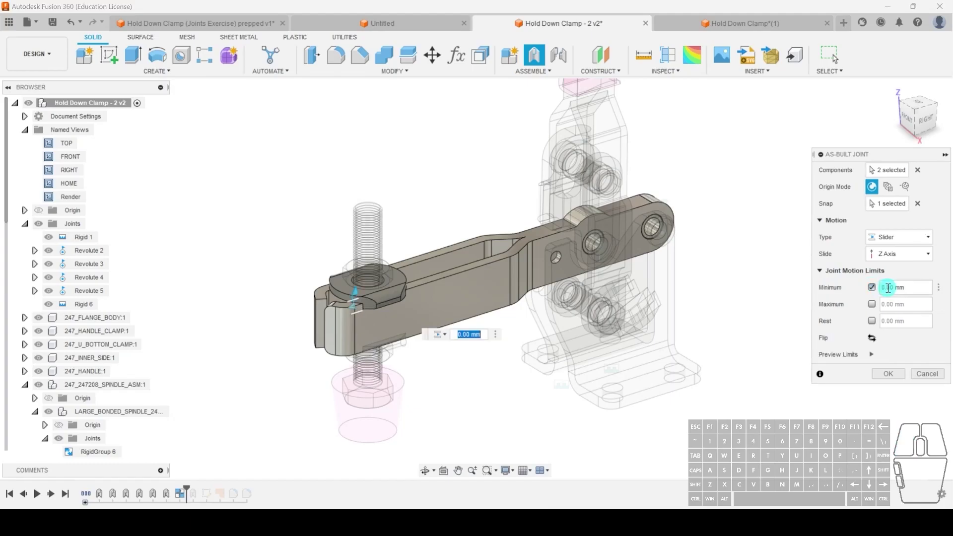
click(882, 291)
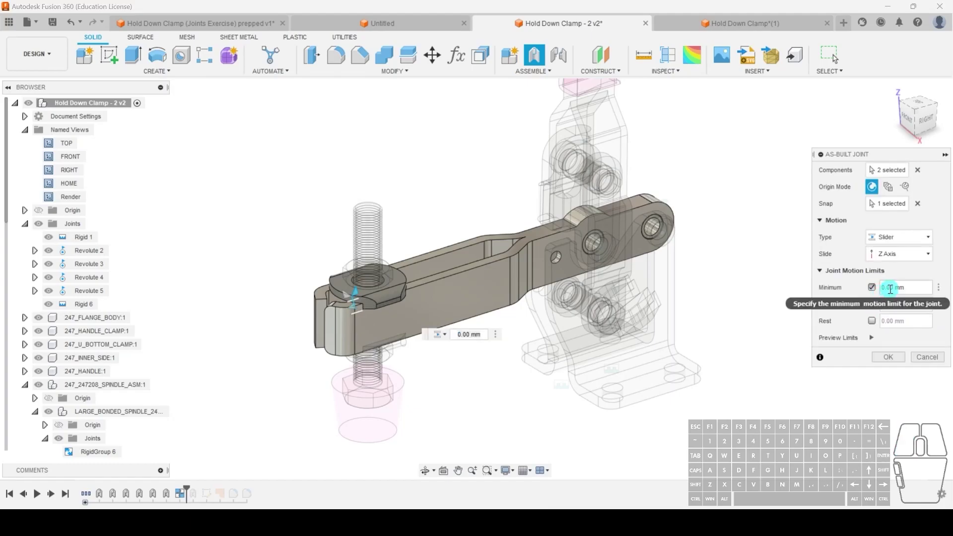
click(892, 288)
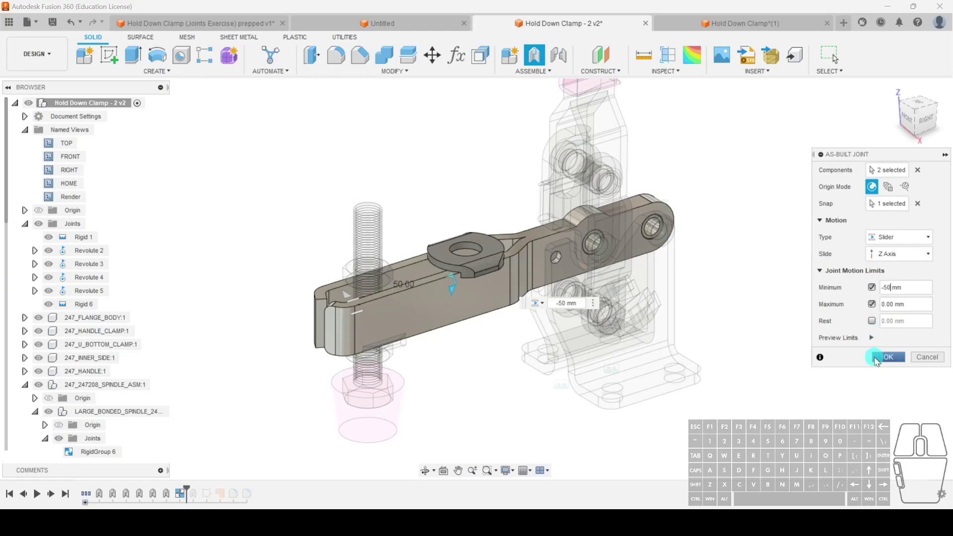
click(871, 338)
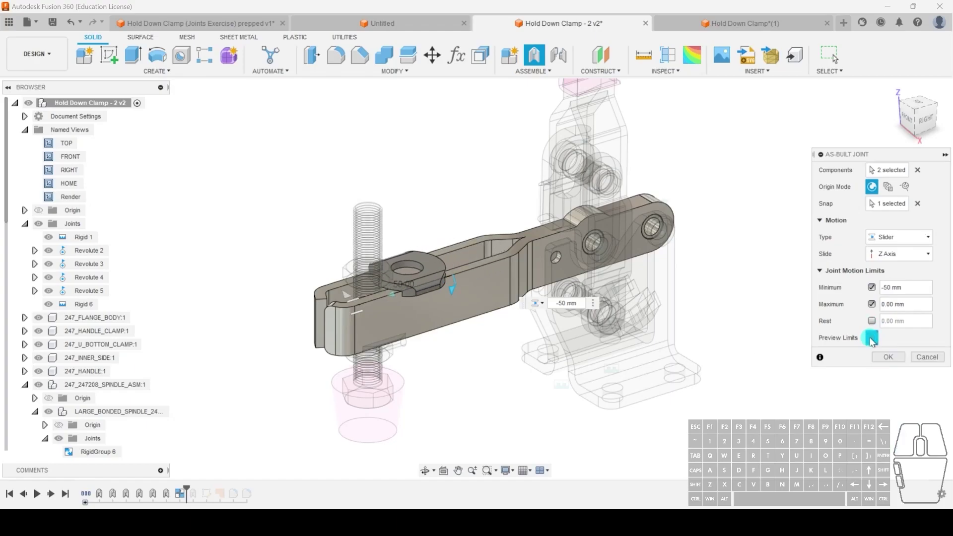
click(888, 357)
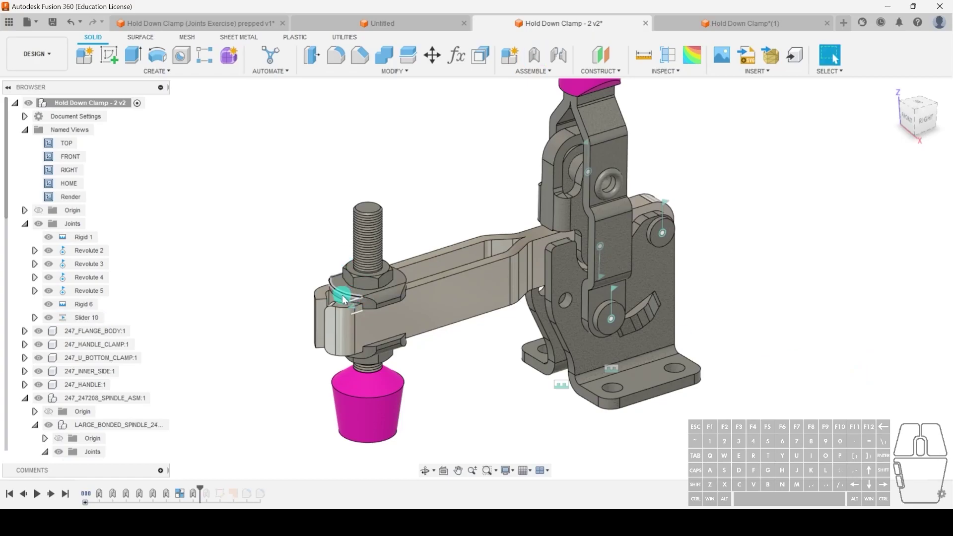
Slide the spindle inward along the clamp arm and swing the handle to test the slider joint
drag(346, 295, 323, 302)
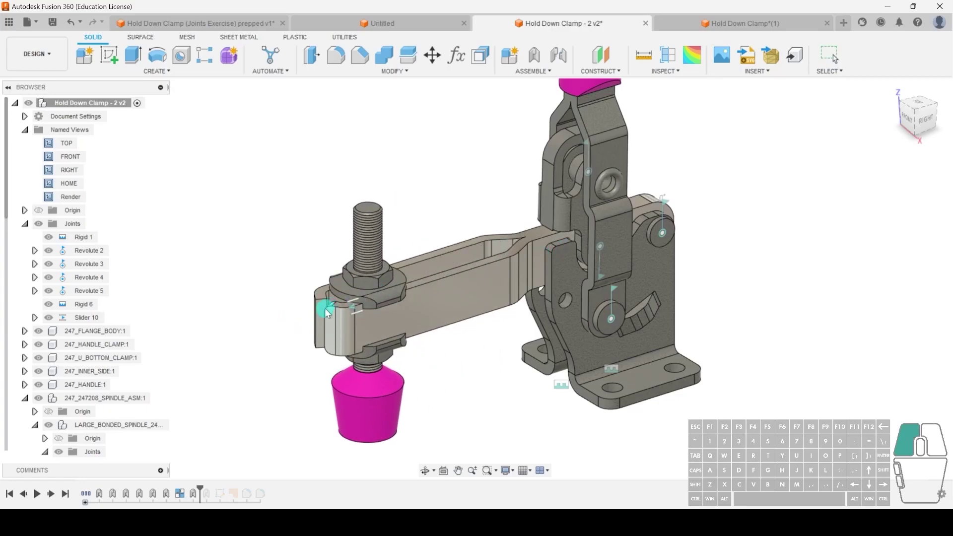
scroll(628, 332, down, 4)
drag(576, 128, 673, 207)
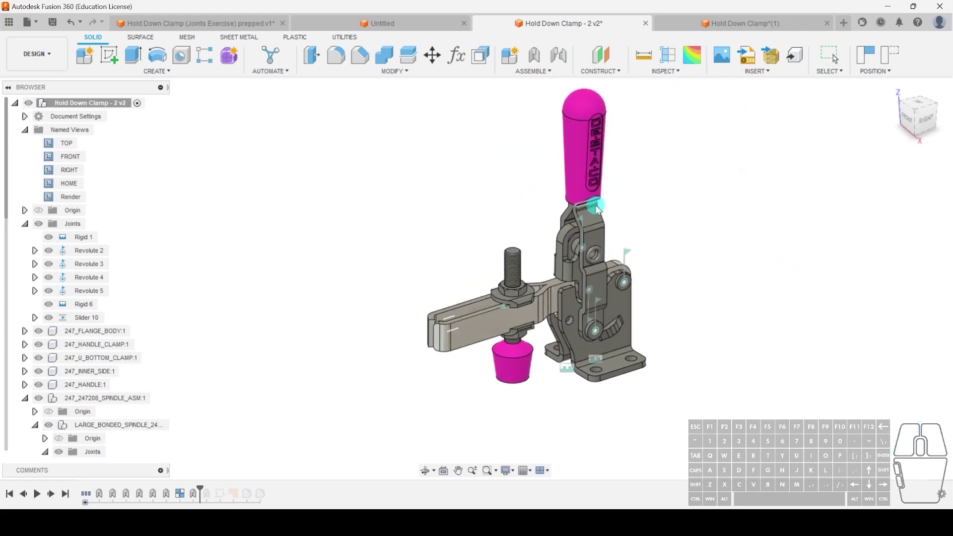
drag(556, 150, 516, 172)
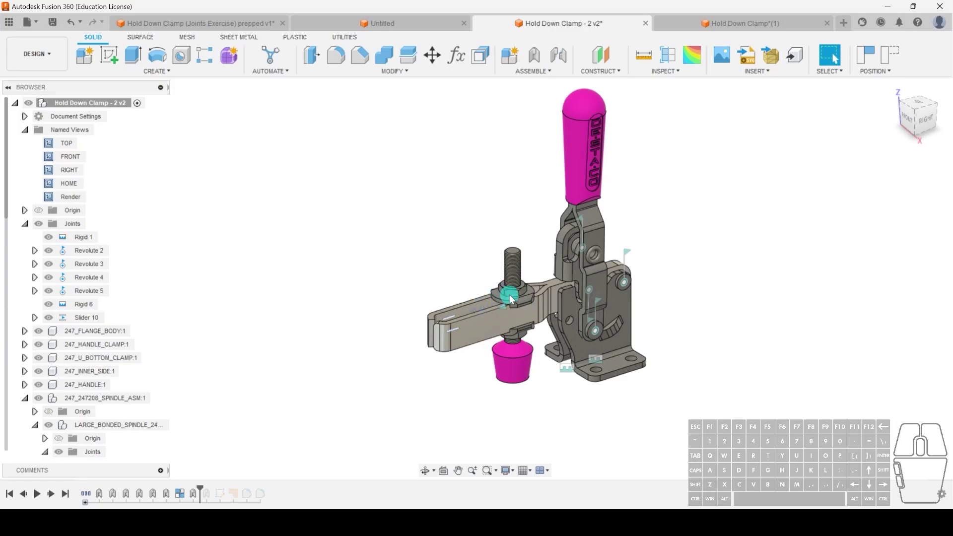
Slide the spindle back to the arm's outer end and swing the handle to check the complete clamp motion
scroll(512, 298, up, 2)
drag(515, 288, 500, 362)
scroll(375, 198, up, 3)
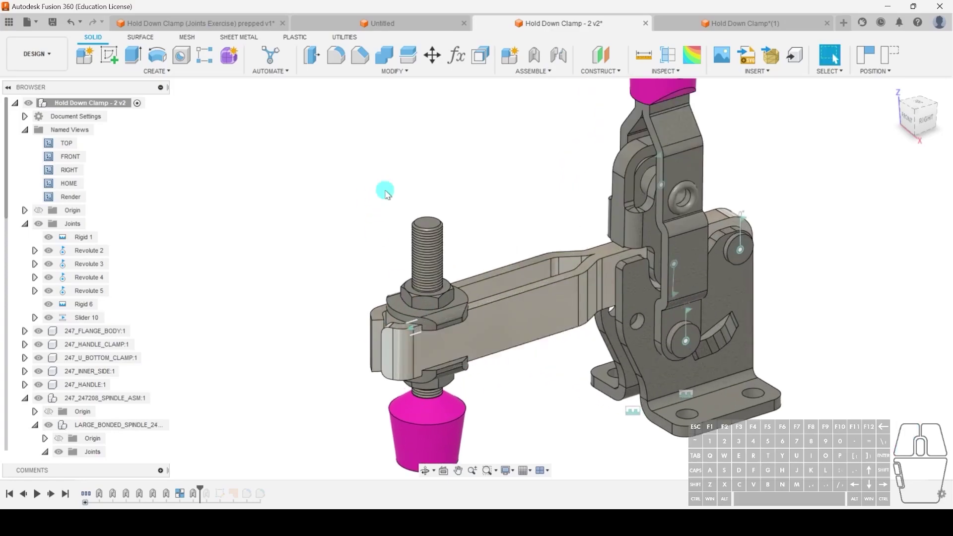
scroll(461, 323, down, 5)
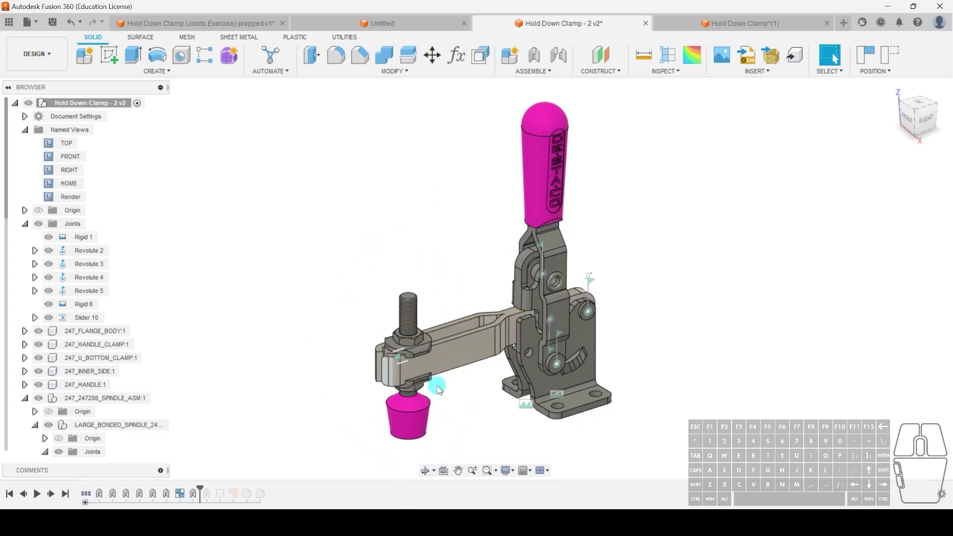
drag(536, 162, 618, 183)
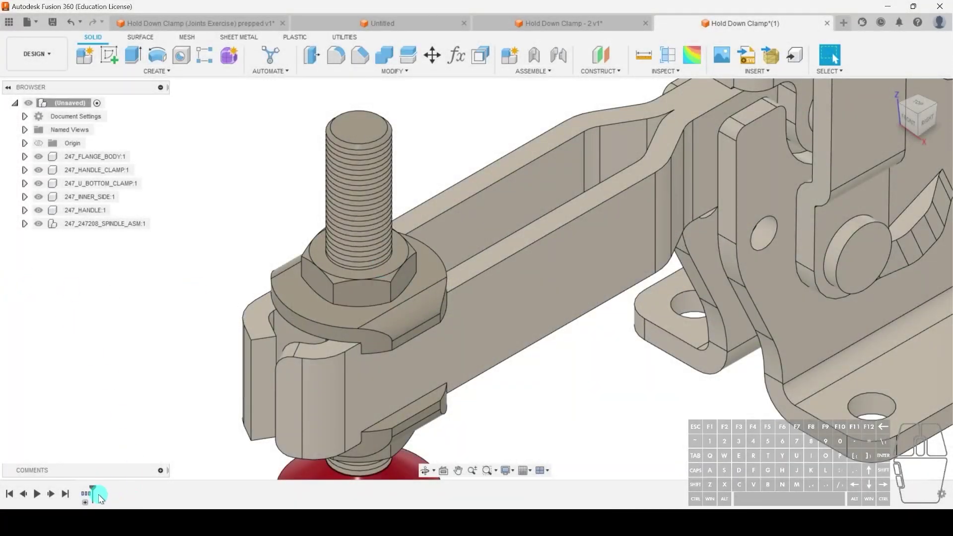
Switch to the Hold Down Clamp - 2 v1 document and remove the spindle's rigid group and slider joint from the timeline
click(526, 23)
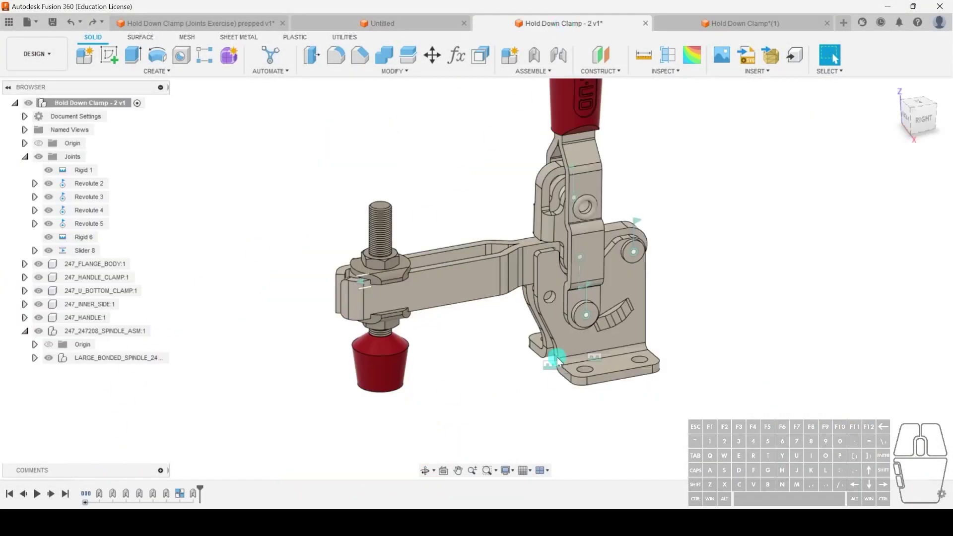
drag(199, 493, 178, 494)
right_click(179, 494)
click(218, 443)
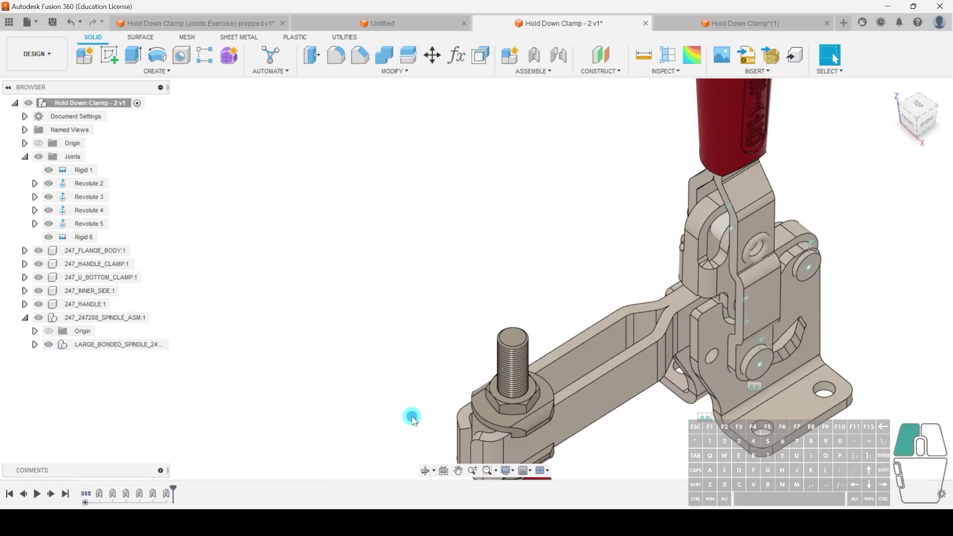
Start a cylindrical as-built joint between the upper jam nut and the threaded bolt, with its origin at the centre of the bolt's top face
middle_drag(411, 417, 333, 316)
scroll(478, 370, up, 8)
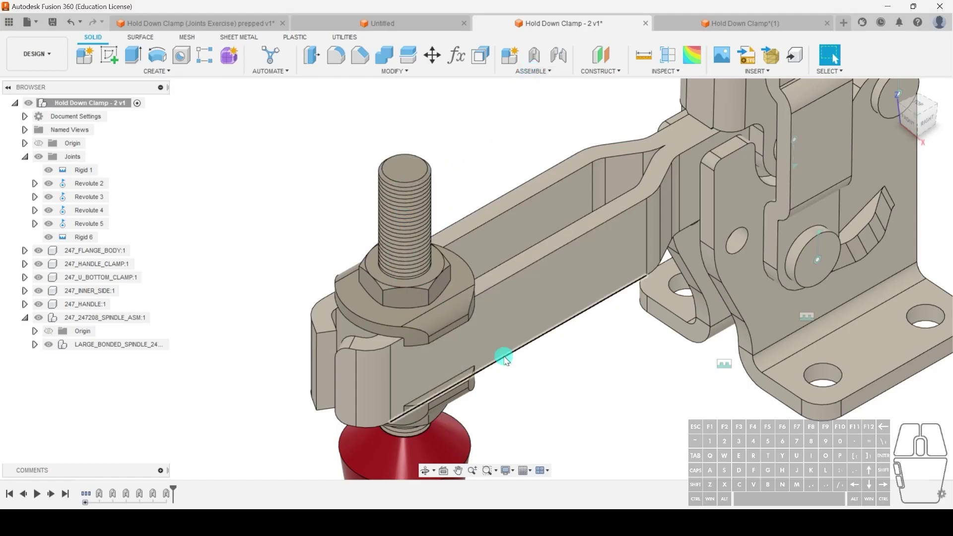
shift+middle_drag(536, 385, 523, 411)
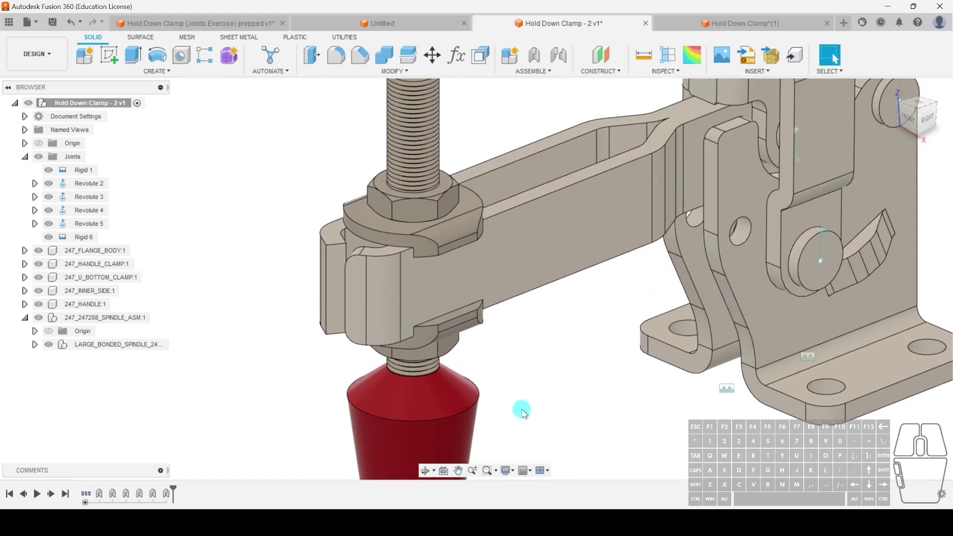
click(535, 57)
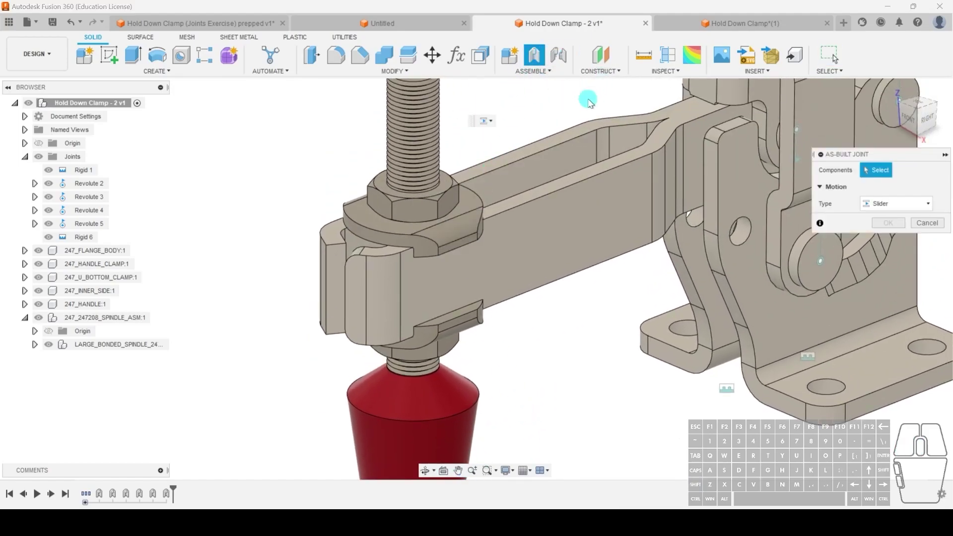
click(909, 204)
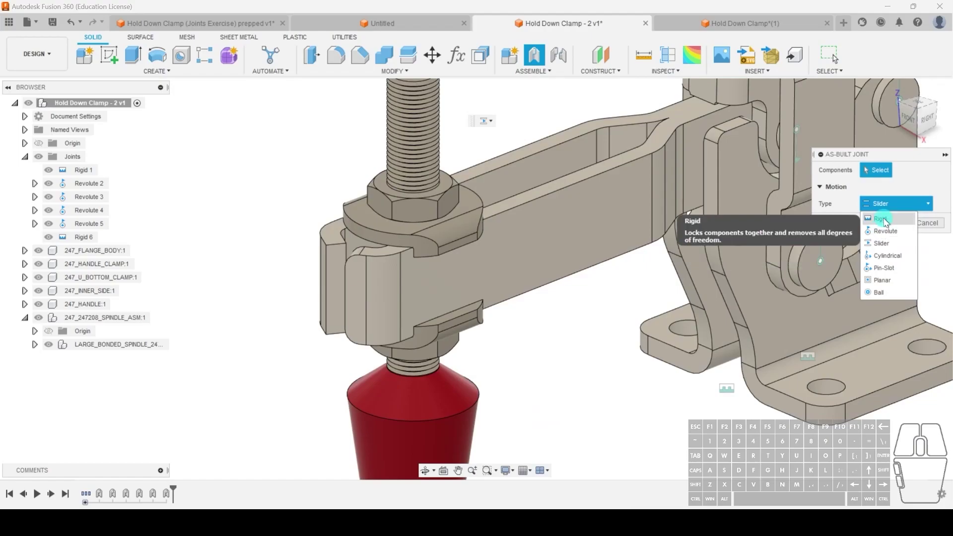
click(888, 256)
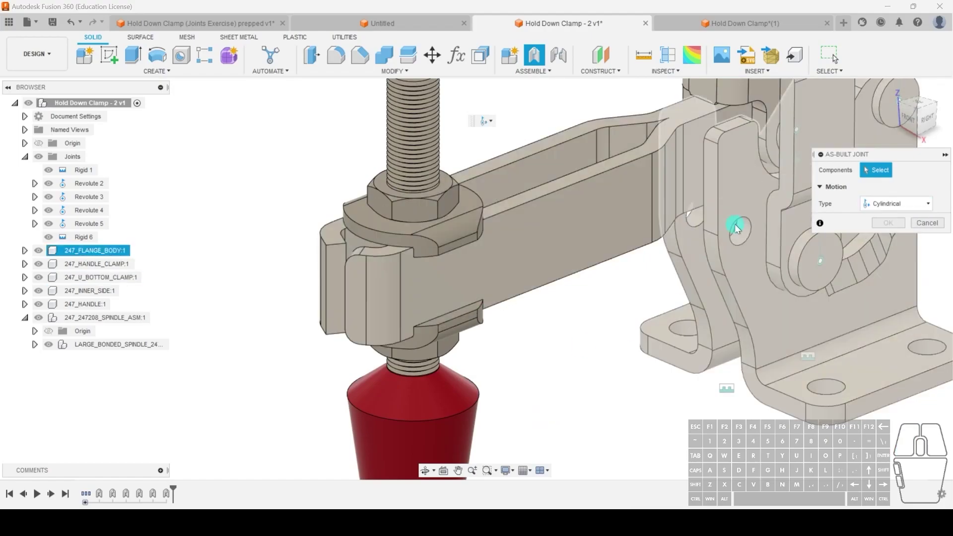
click(419, 205)
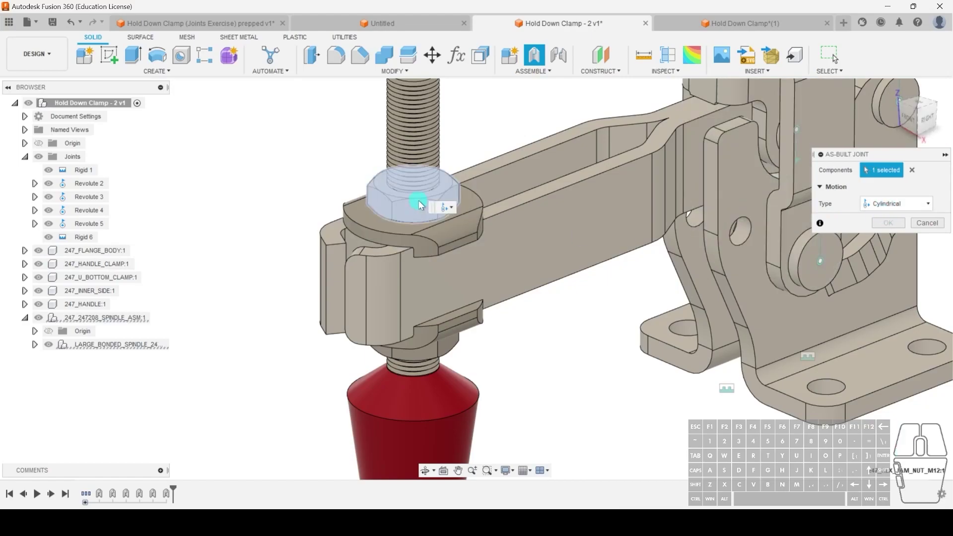
click(415, 134)
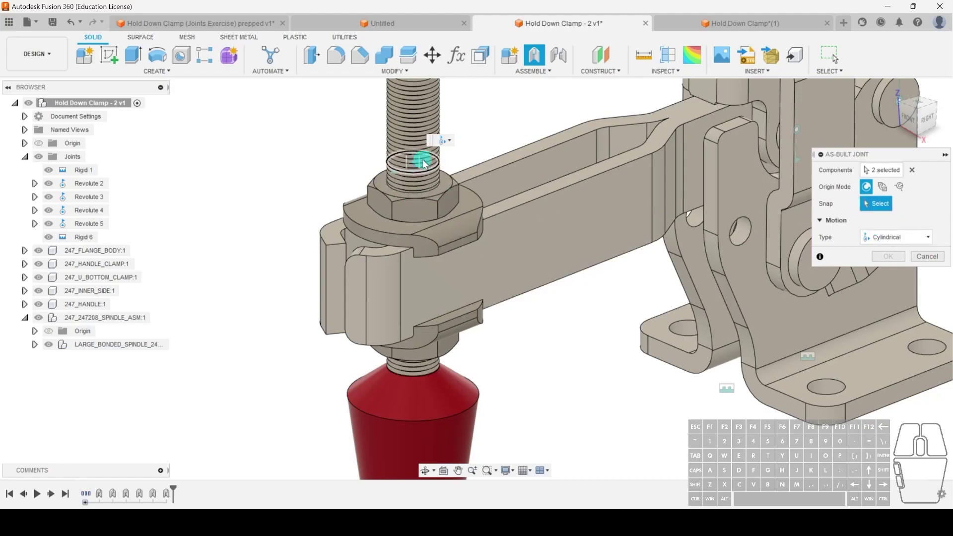
middle_drag(422, 167, 419, 258)
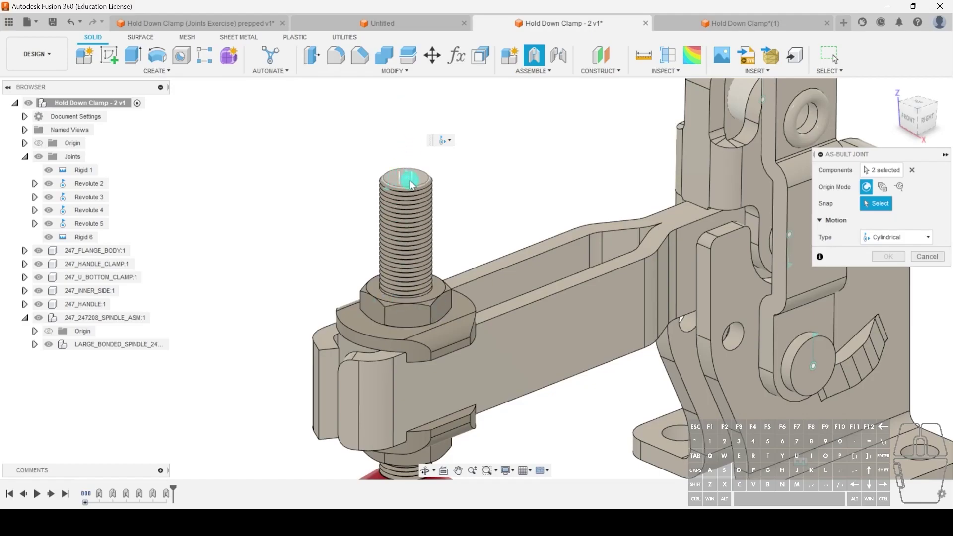
click(409, 181)
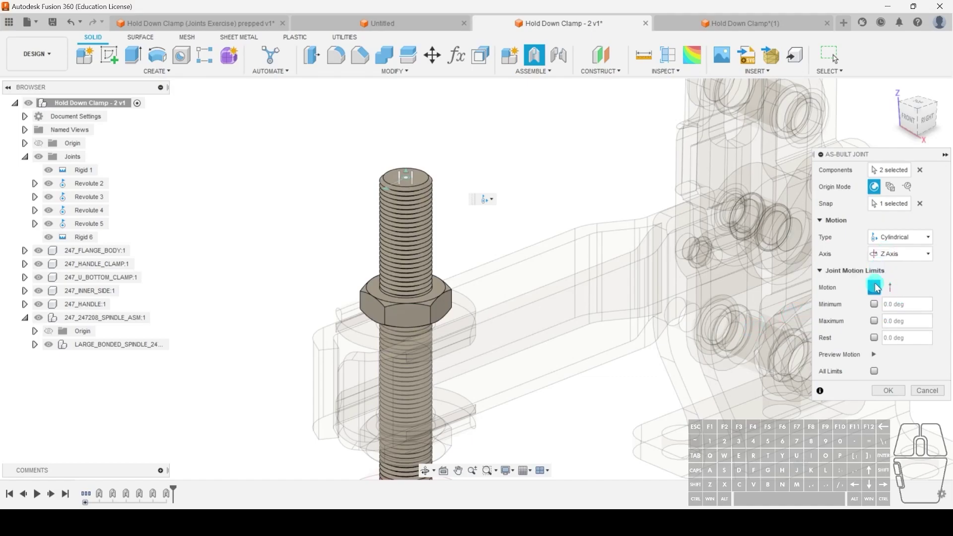
Limit the cylindrical joint's sliding motion to a minimum of 0 mm and a maximum of 40 mm, preview the limits and create the joint
click(889, 288)
click(390, 188)
click(885, 289)
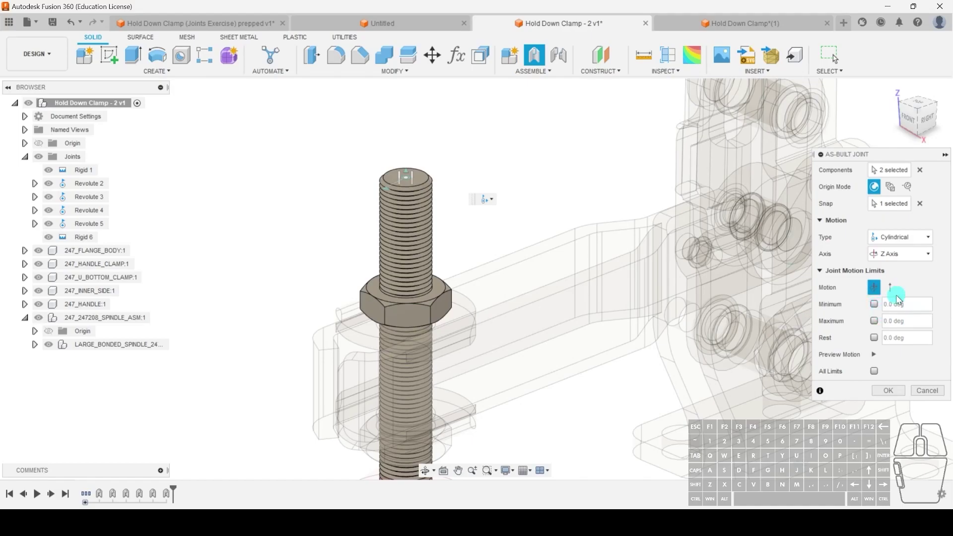
click(890, 287)
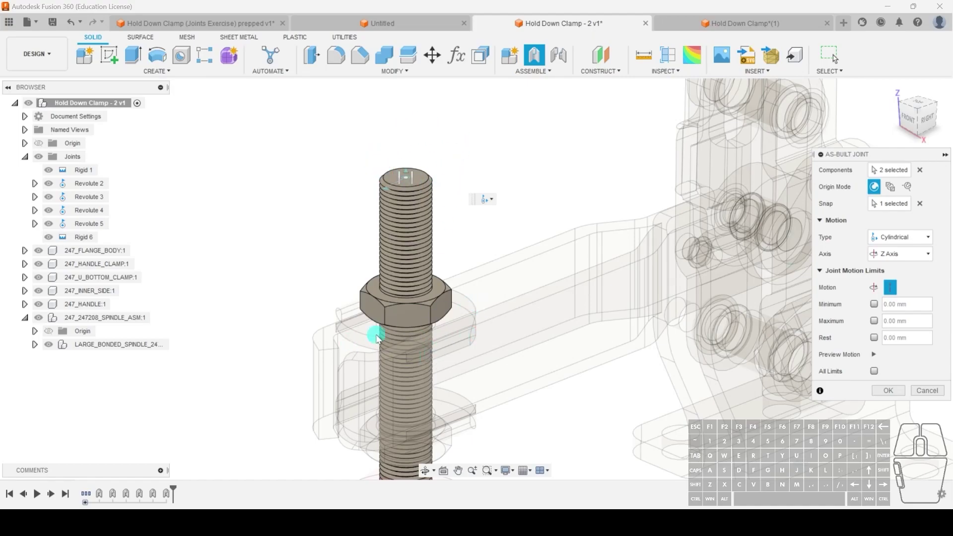
click(874, 304)
click(873, 320)
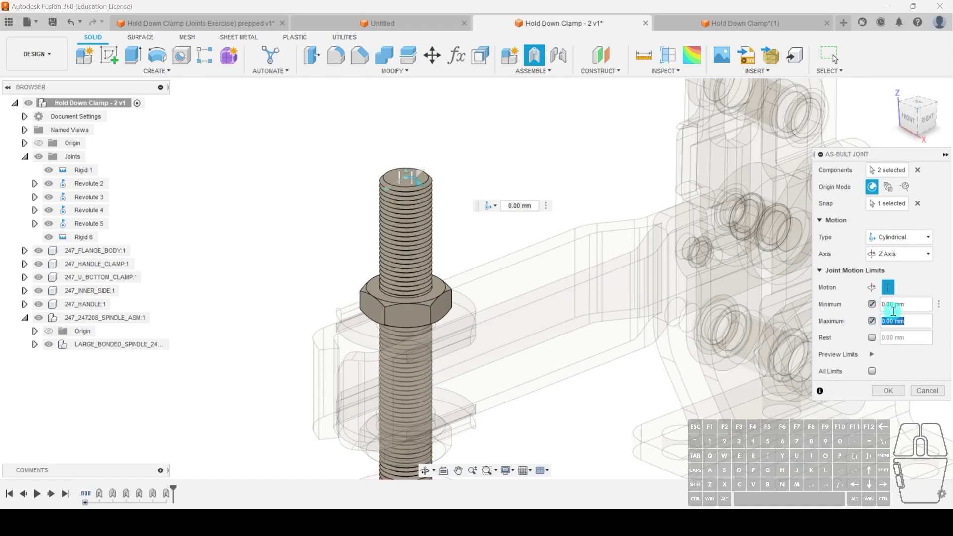
text(40.)
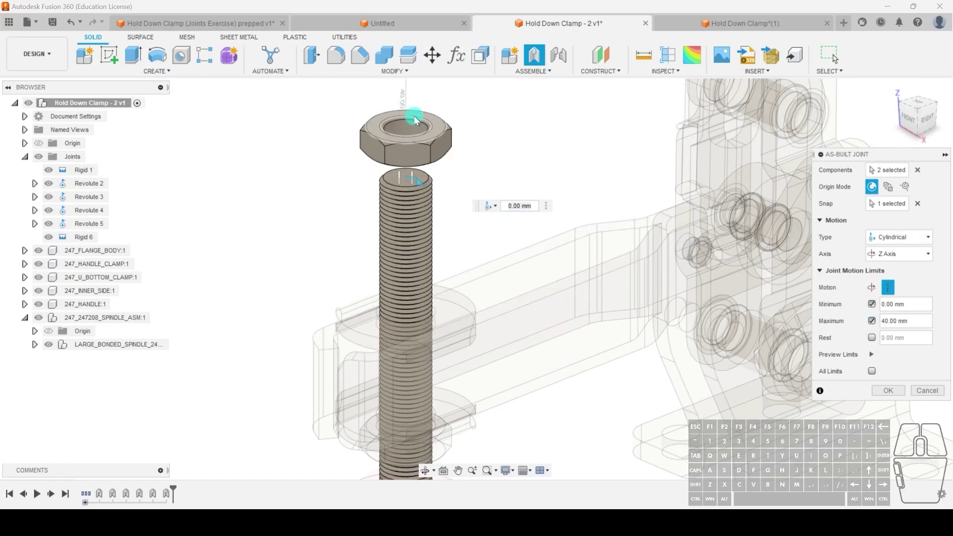
click(872, 354)
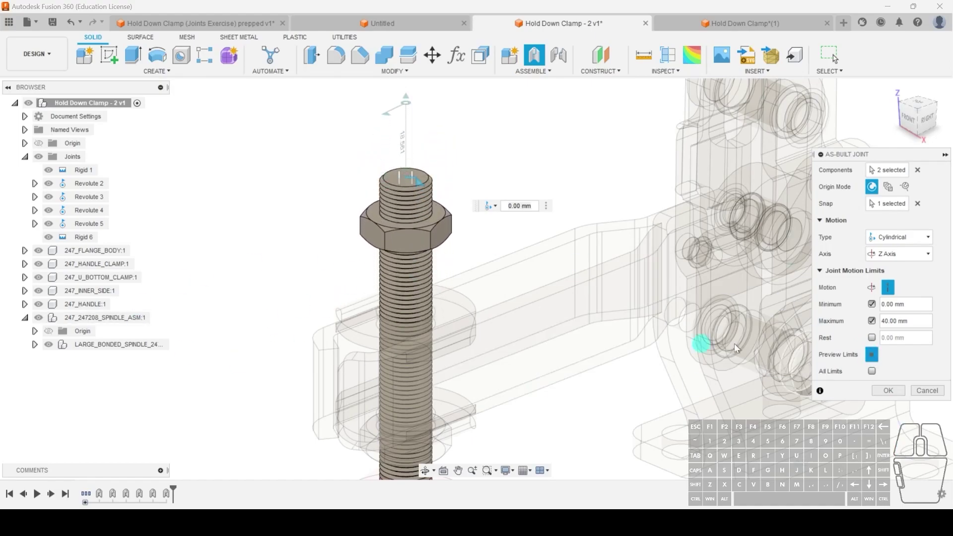
click(873, 354)
click(888, 390)
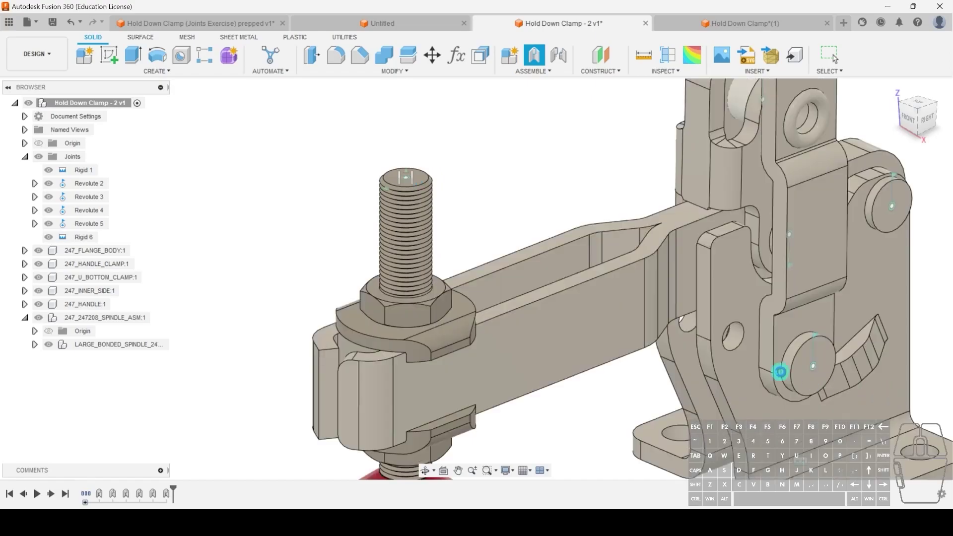
Move the upper jam nut along the threaded bolt to test the cylindrical joint
click(405, 319)
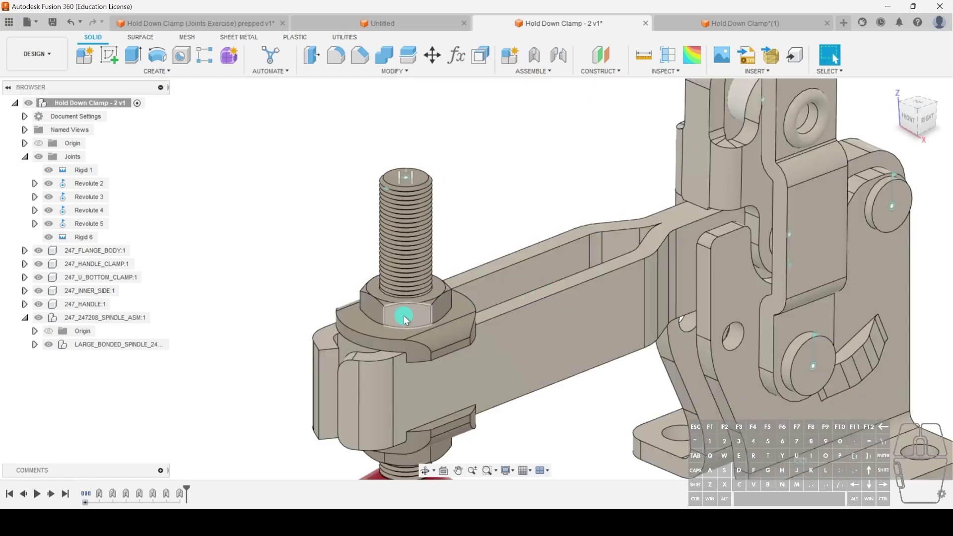
drag(405, 320, 433, 211)
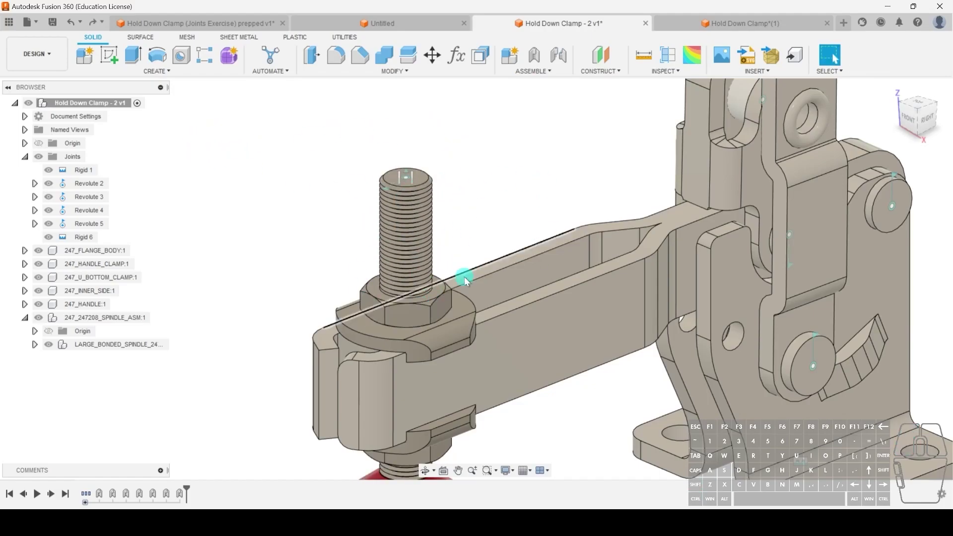
Ground the threaded bolt component inside the spindle assembly and test it by moving the upper jam nut along the bolt
drag(410, 326, 457, 277)
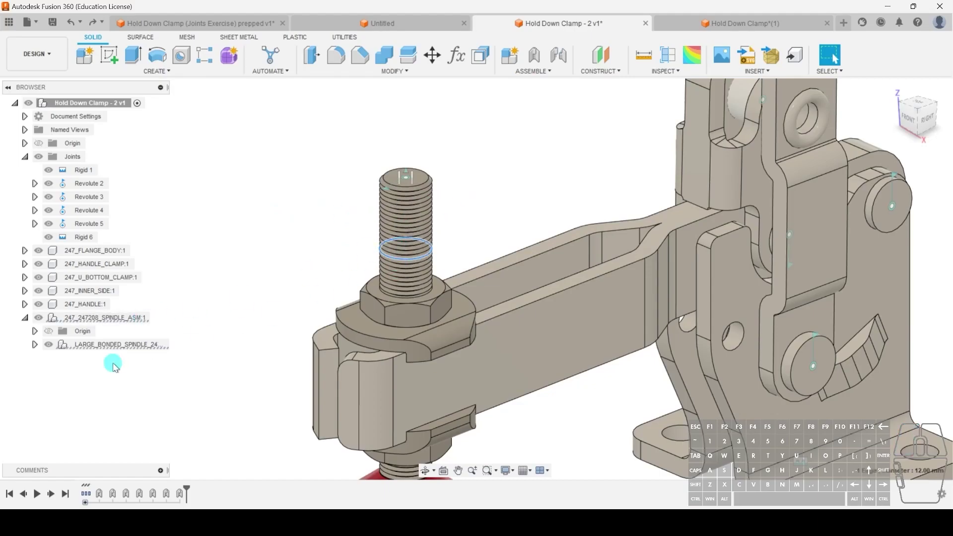
click(34, 344)
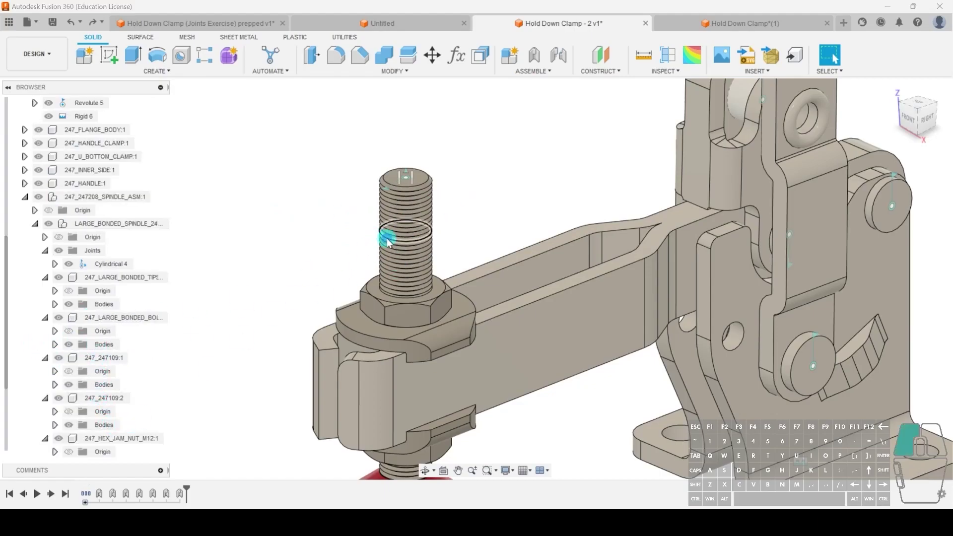
click(116, 319)
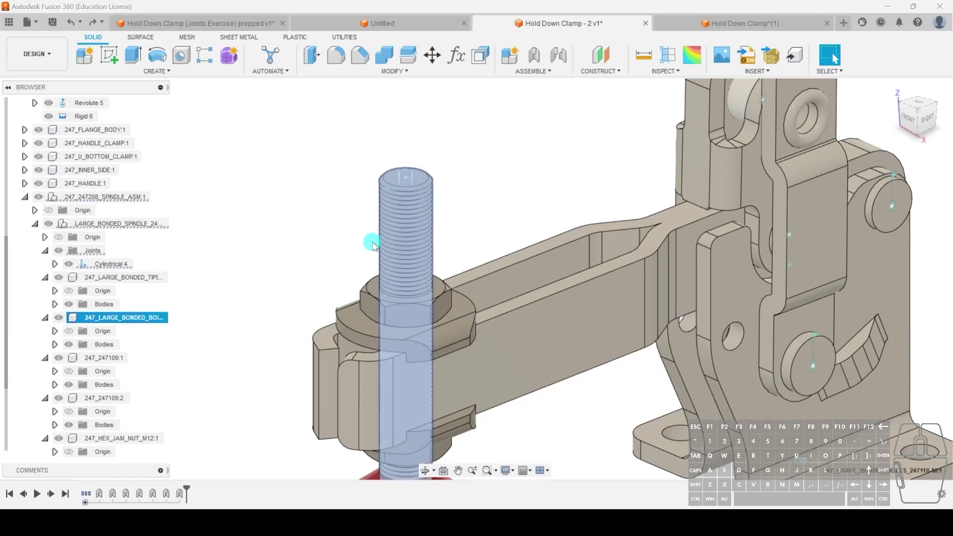
right_click(126, 318)
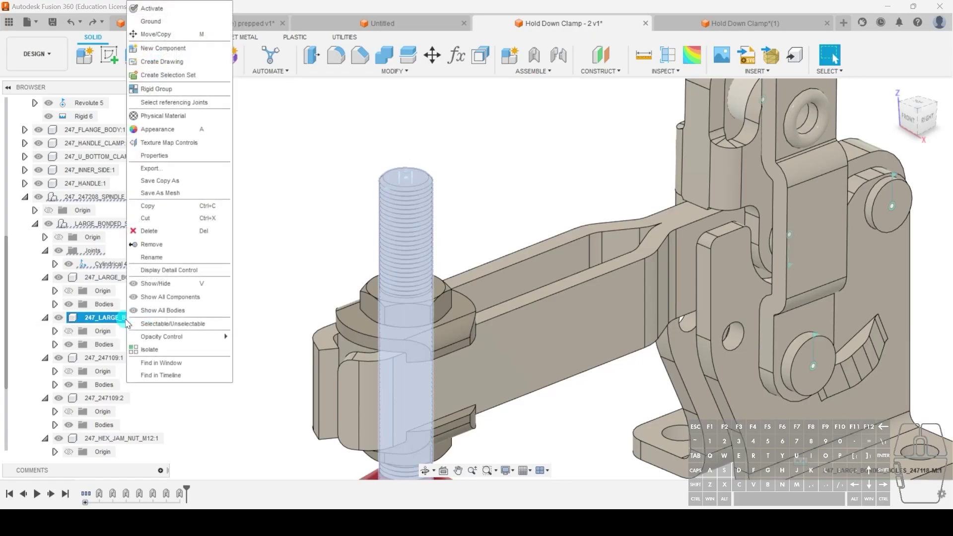
click(164, 23)
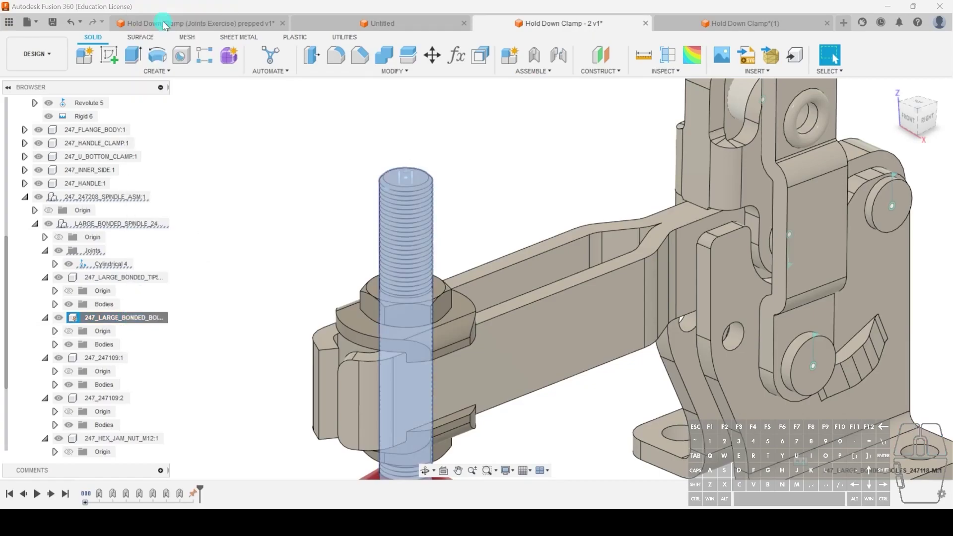
click(263, 218)
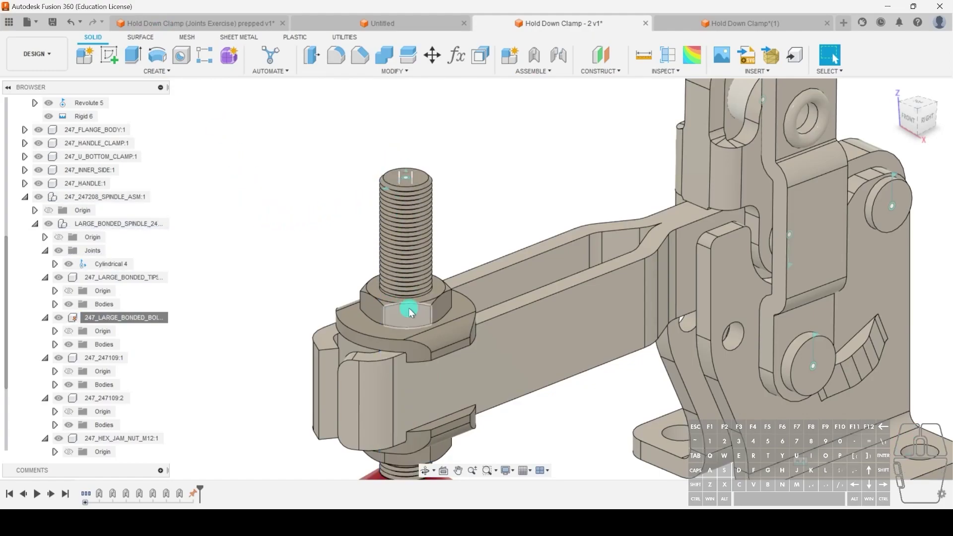
mouse_move(421, 312)
mouse_down()
mouse_move(404, 292)
mouse_move(400, 255)
mouse_move(472, 272)
mouse_move(403, 260)
mouse_move(407, 234)
mouse_move(459, 221)
mouse_move(400, 303)
mouse_move(404, 215)
mouse_move(474, 214)
mouse_move(361, 238)
mouse_move(436, 228)
mouse_move(366, 323)
mouse_move(447, 273)
mouse_move(457, 295)
mouse_move(423, 312)
mouse_up()
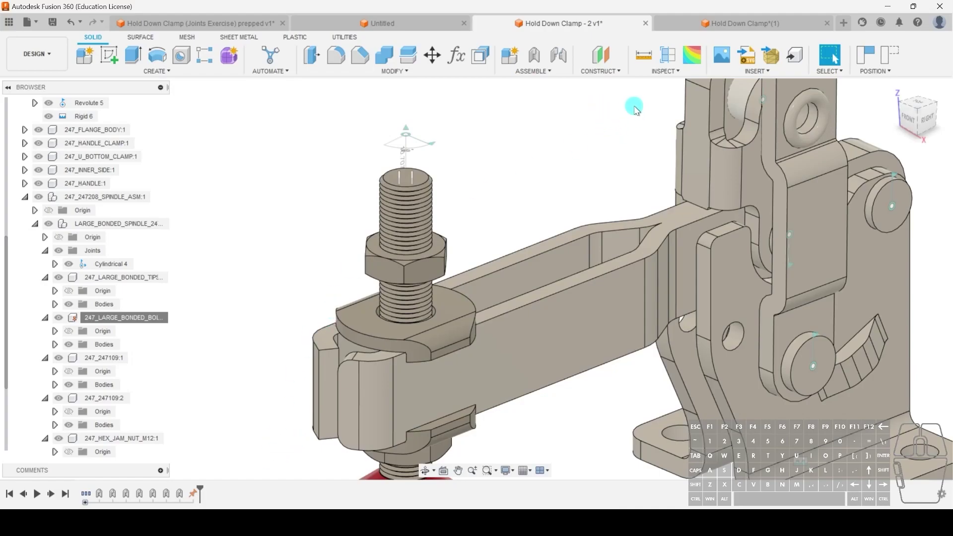
Start a motion link on the nut's cylindrical joint, linking its Slide Z motion with the same joint's rotation
click(540, 71)
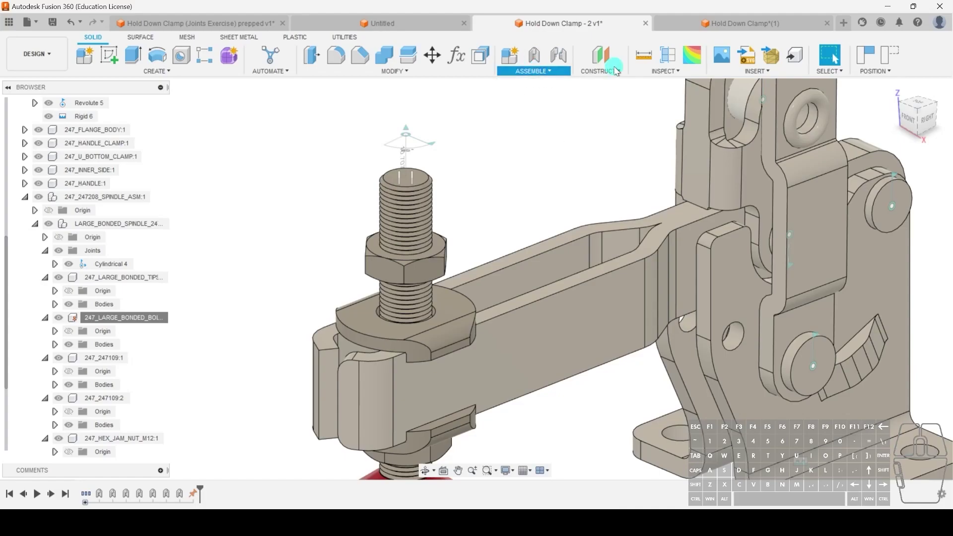
click(611, 117)
click(546, 71)
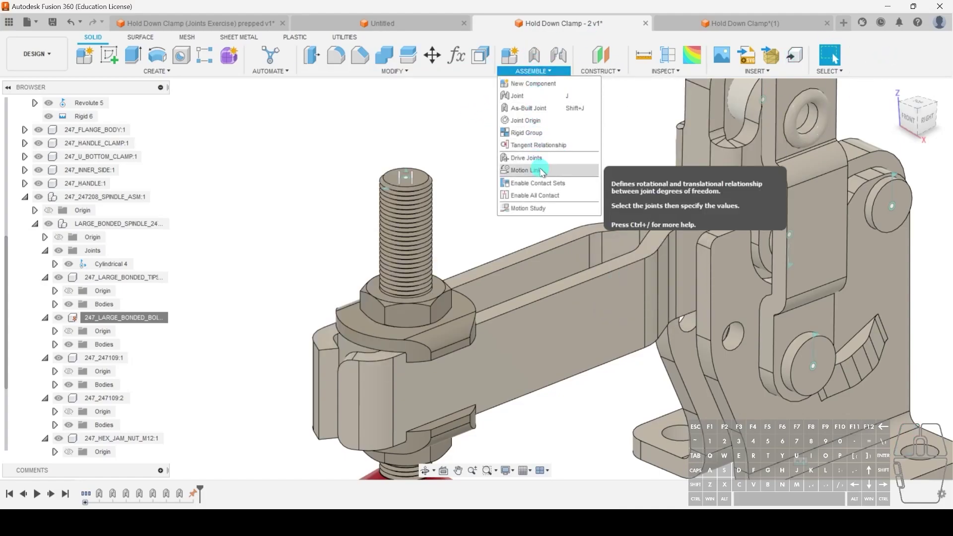
click(542, 171)
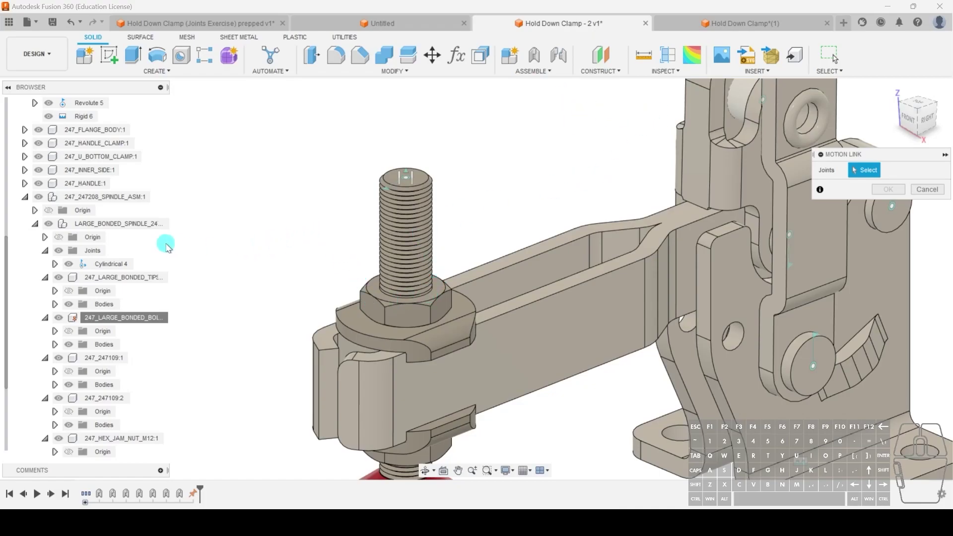
click(112, 264)
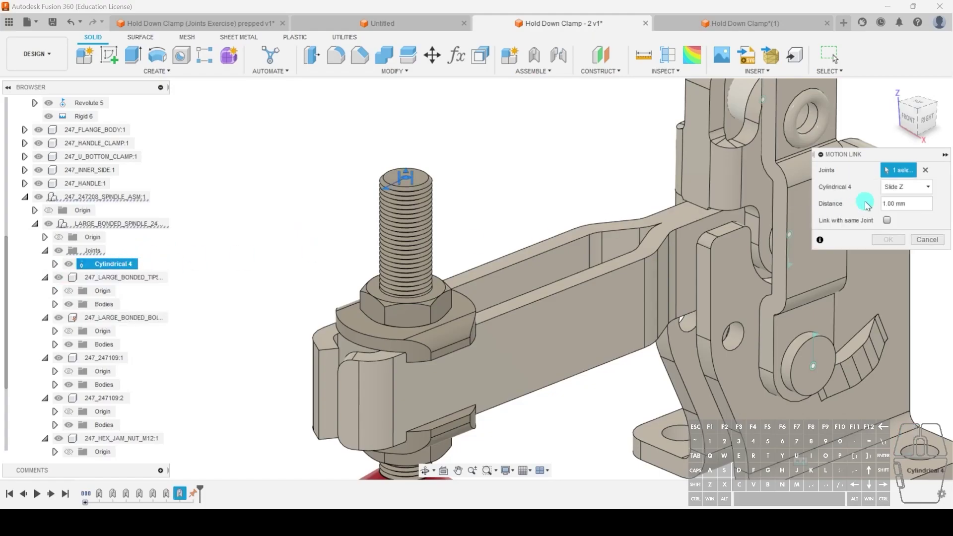
click(894, 189)
click(910, 199)
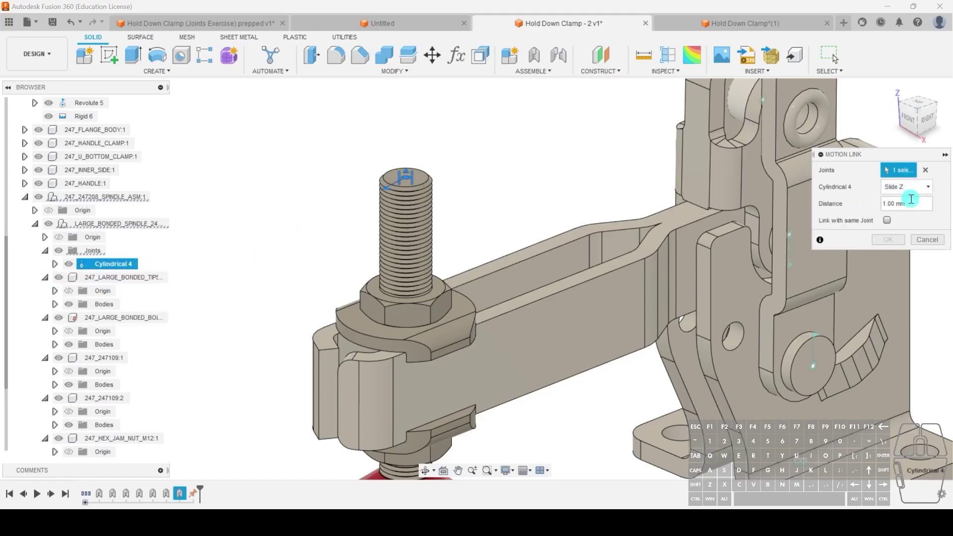
click(887, 221)
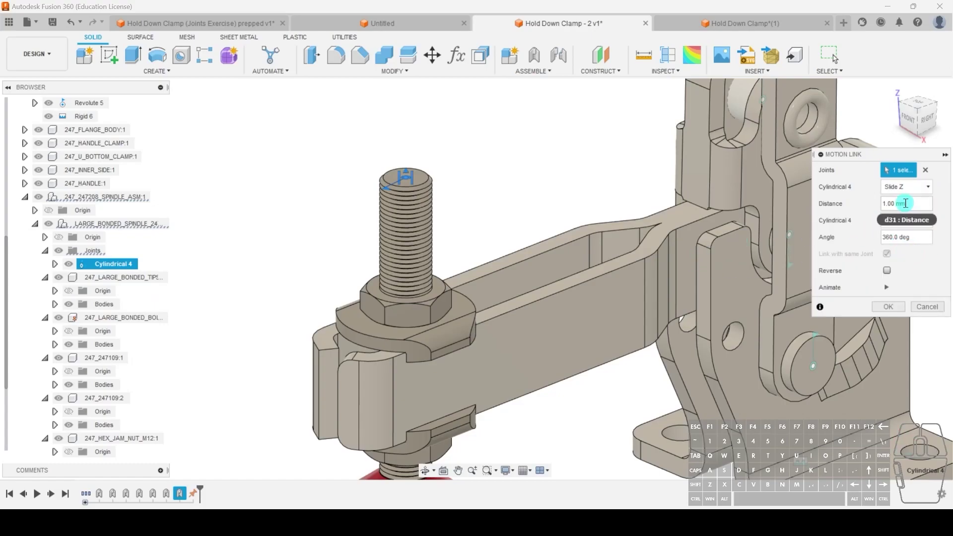
Set the link to 5 mm of Slide Z per 360 degrees of Rotate Z, preview the animation and create the motion link
click(889, 188)
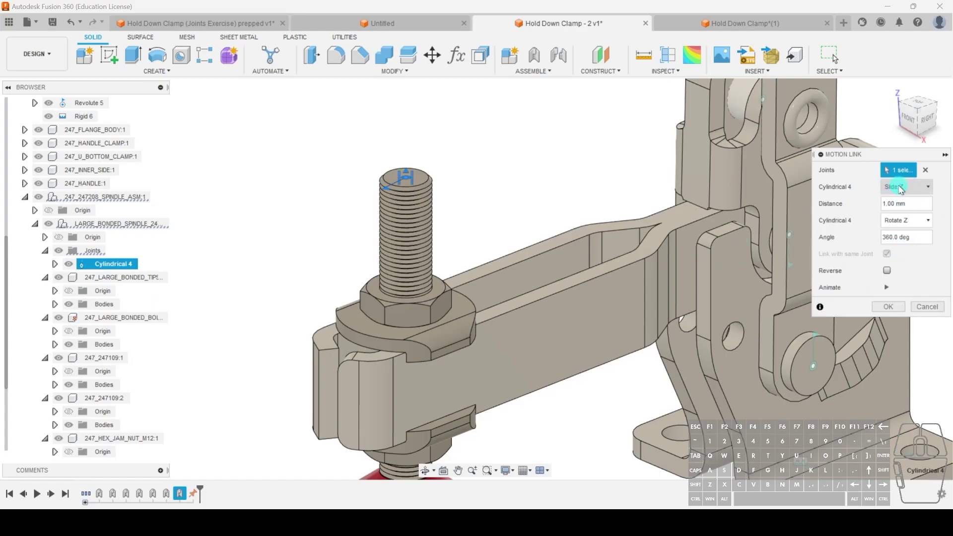
click(903, 219)
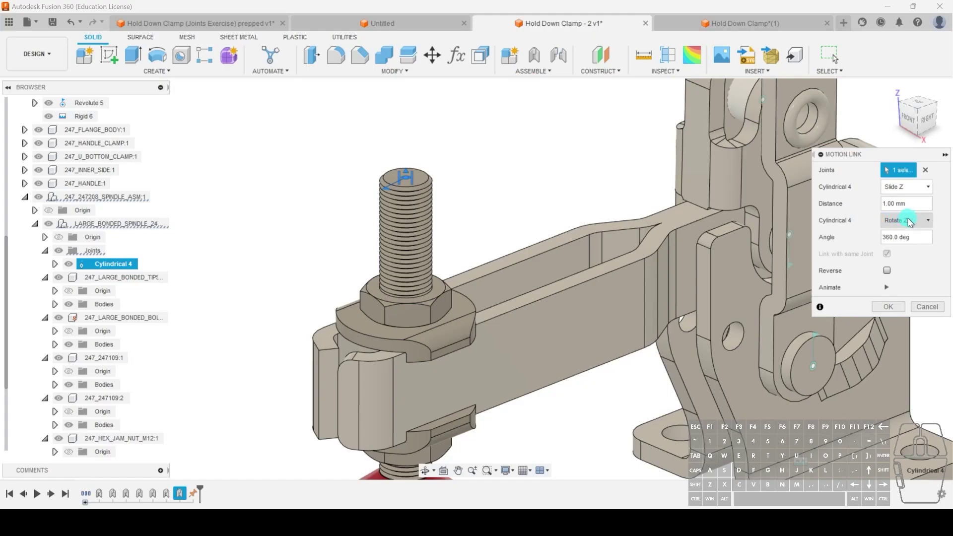
click(888, 238)
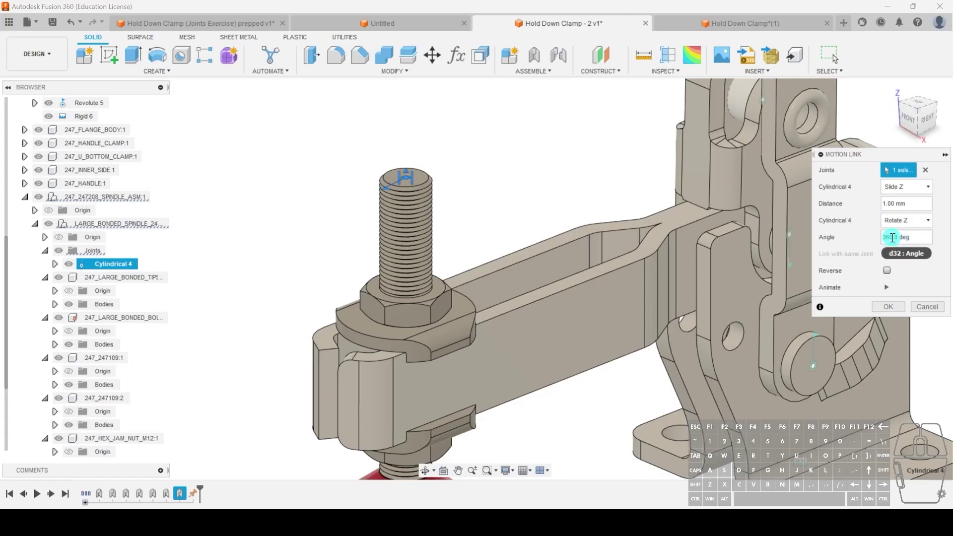
click(893, 203)
click(744, 232)
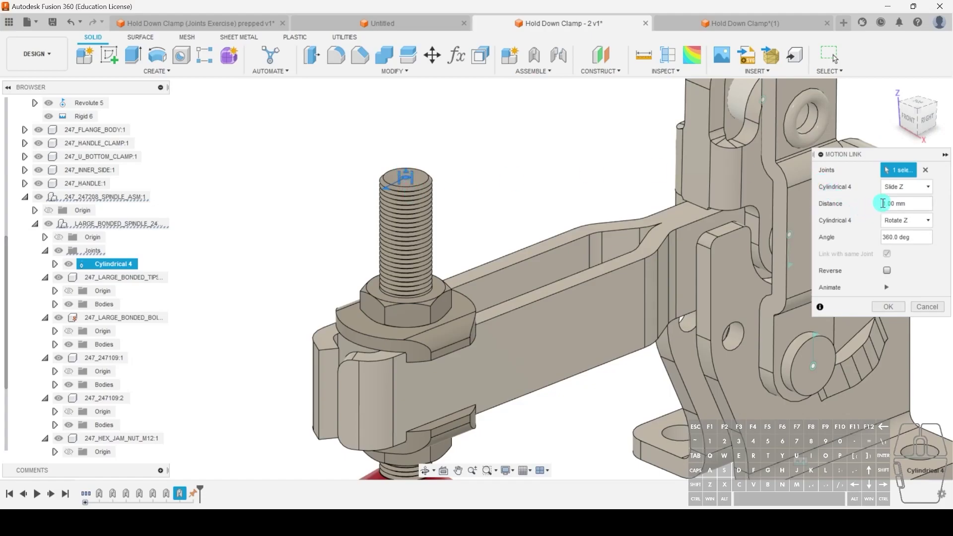
drag(882, 203, 876, 205)
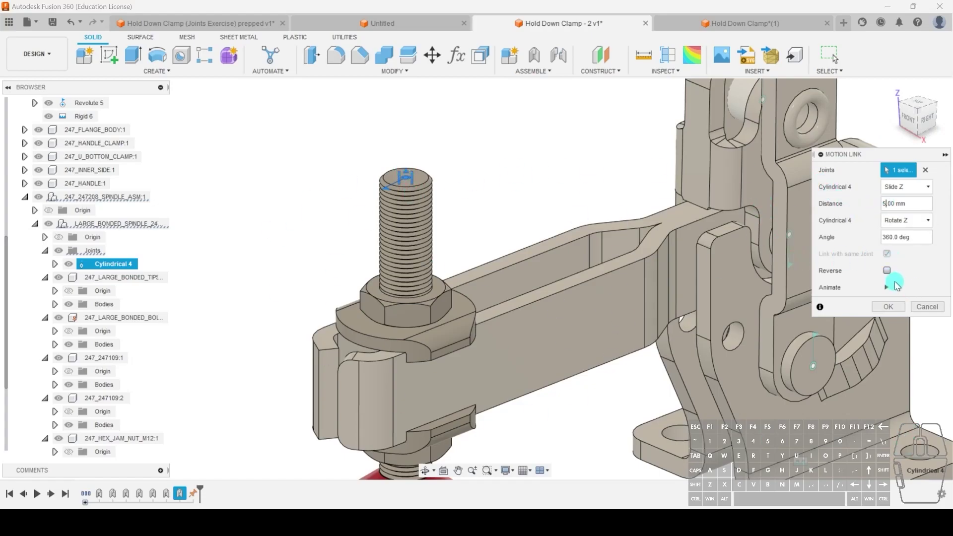
click(892, 287)
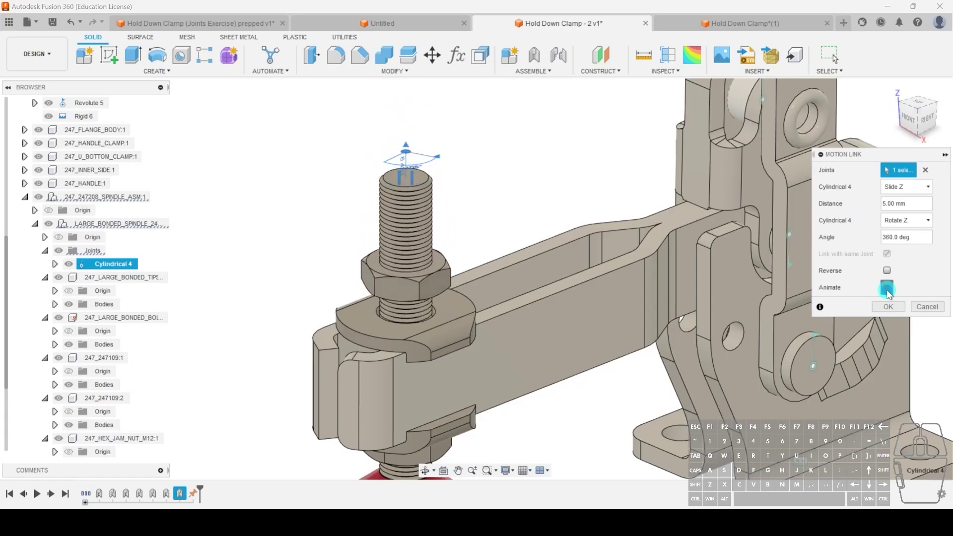
click(889, 307)
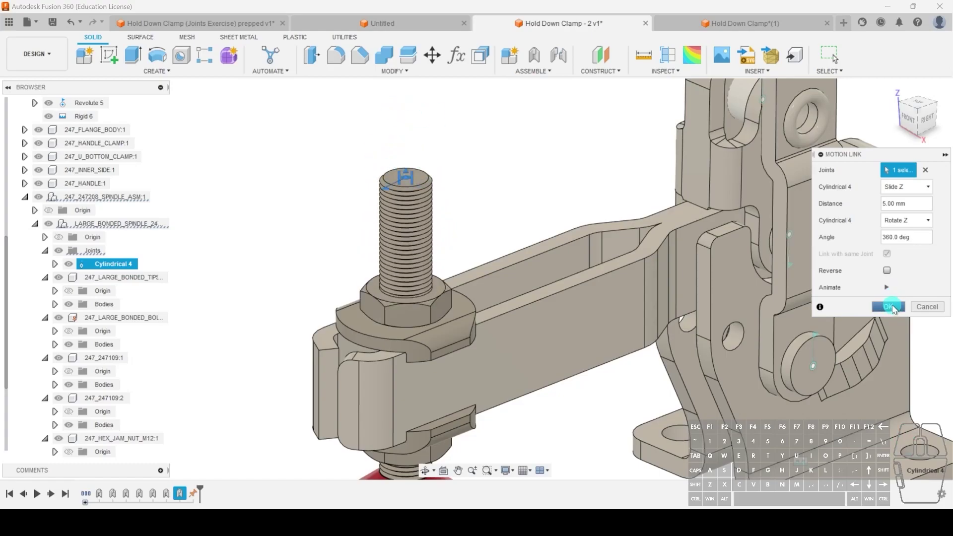
click(890, 307)
Move the upper jam nut up the bolt and the red handle through its travel to test the clamp's motion
drag(399, 317, 471, 237)
drag(476, 202, 430, 151)
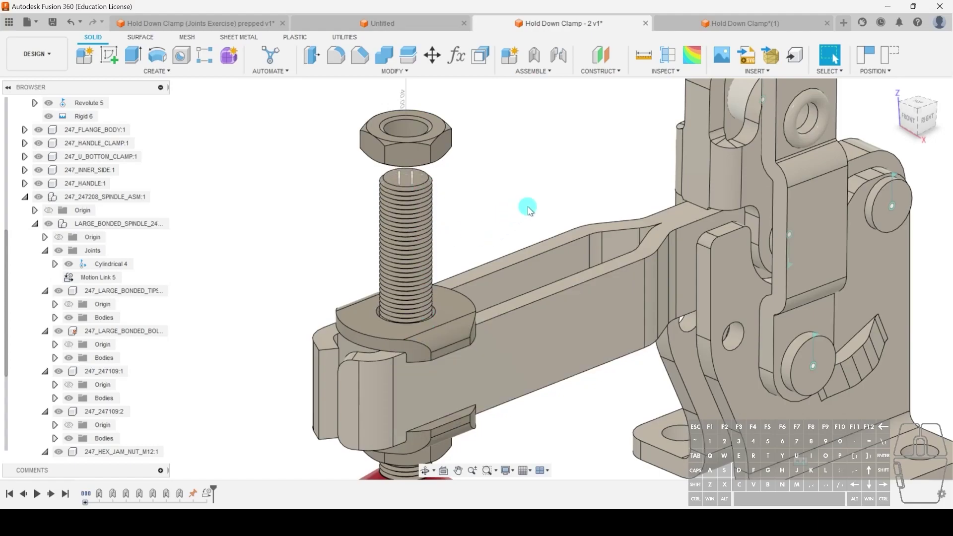
scroll(511, 330, down, 3)
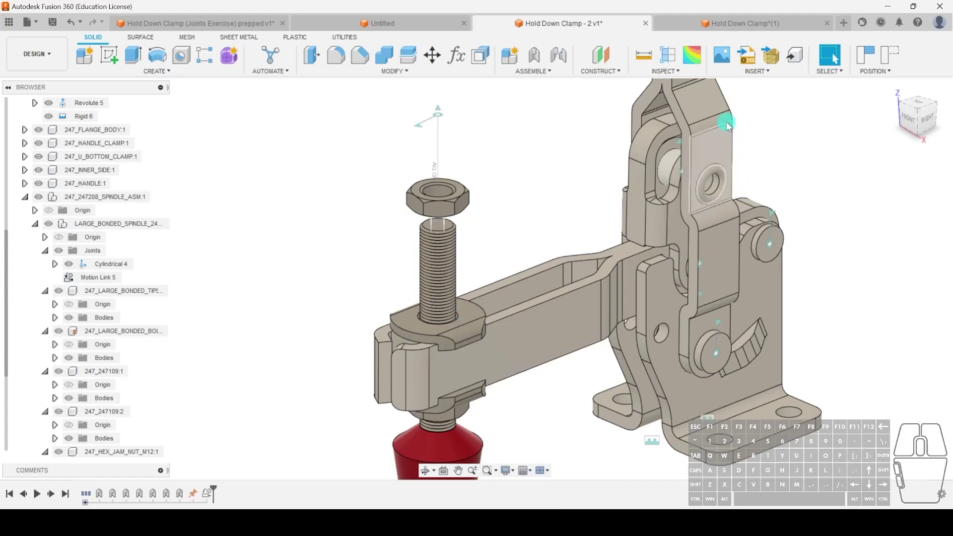
scroll(623, 219, down, 2)
scroll(581, 149, down, 2)
mouse_move(581, 151)
mouse_down()
mouse_move(588, 169)
mouse_move(580, 152)
mouse_up()
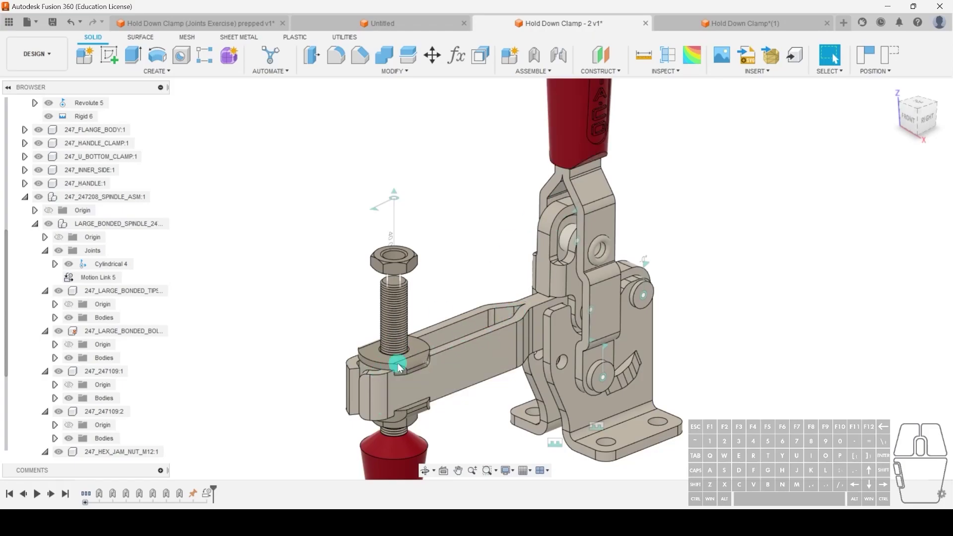
drag(579, 149, 419, 199)
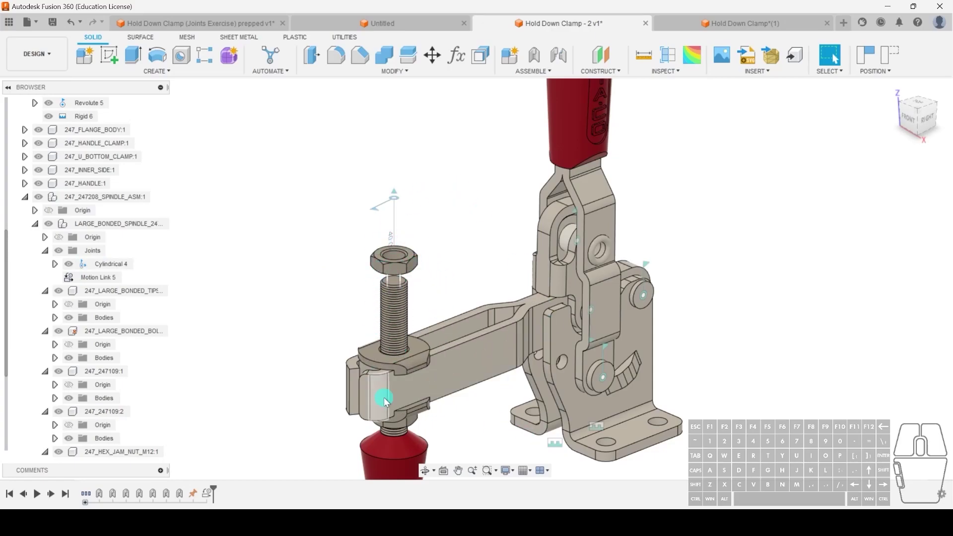
drag(583, 124, 728, 205)
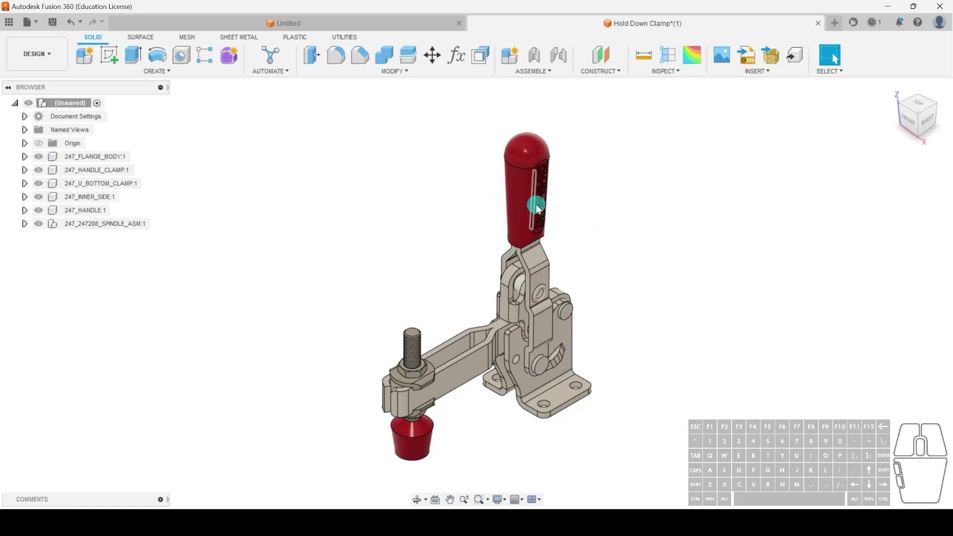
In the Hold Down Clamp*(1) document, pull the red grip, steel handle, U-shaped clamp arm and inner side link apart
drag(518, 201, 766, 245)
drag(535, 229, 350, 216)
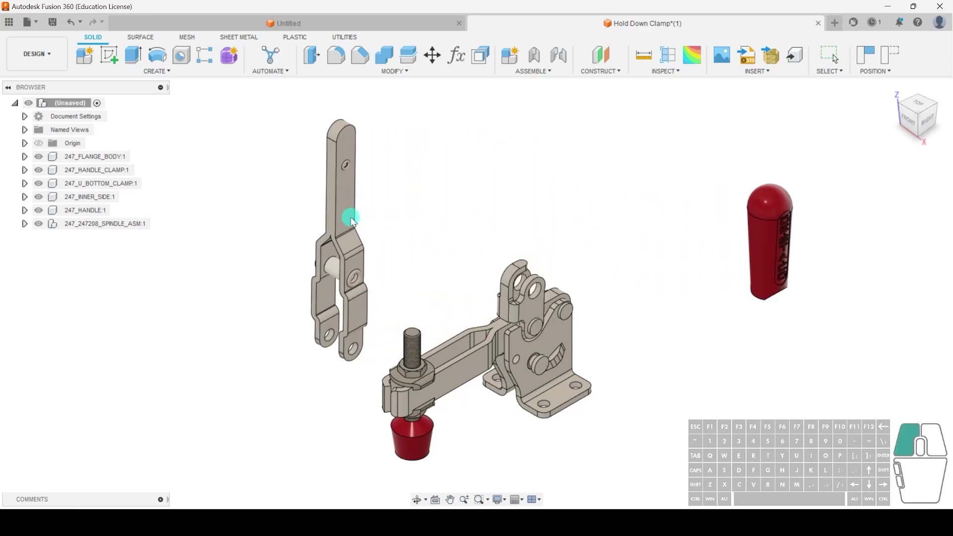
drag(478, 362, 491, 221)
drag(516, 320, 639, 251)
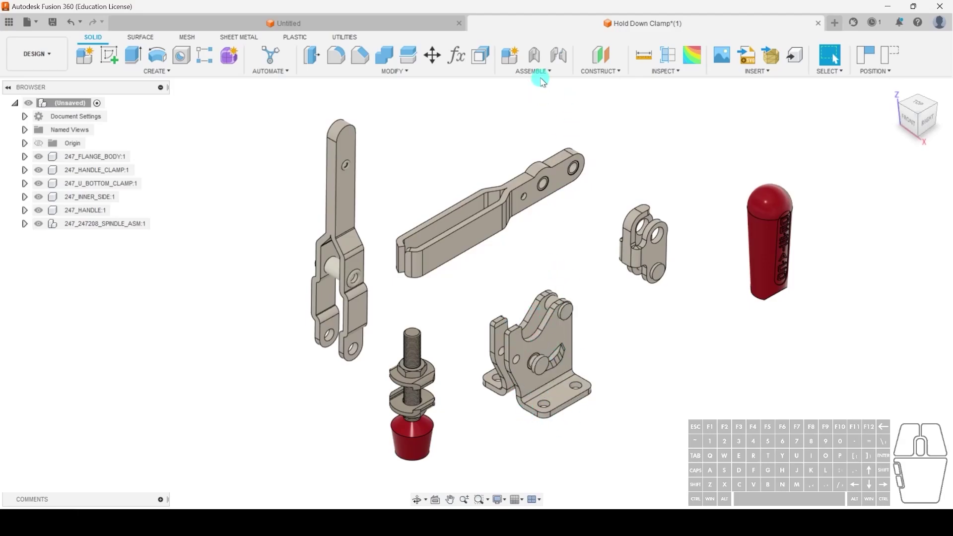
Fix the flange body to the assembly origin with a rigid as-built joint and try moving it to test the joint
click(534, 55)
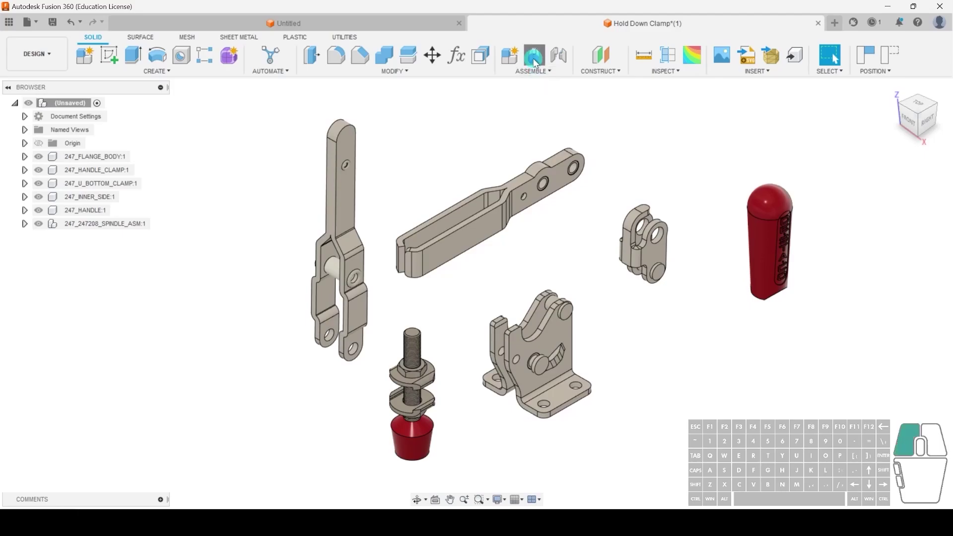
click(540, 342)
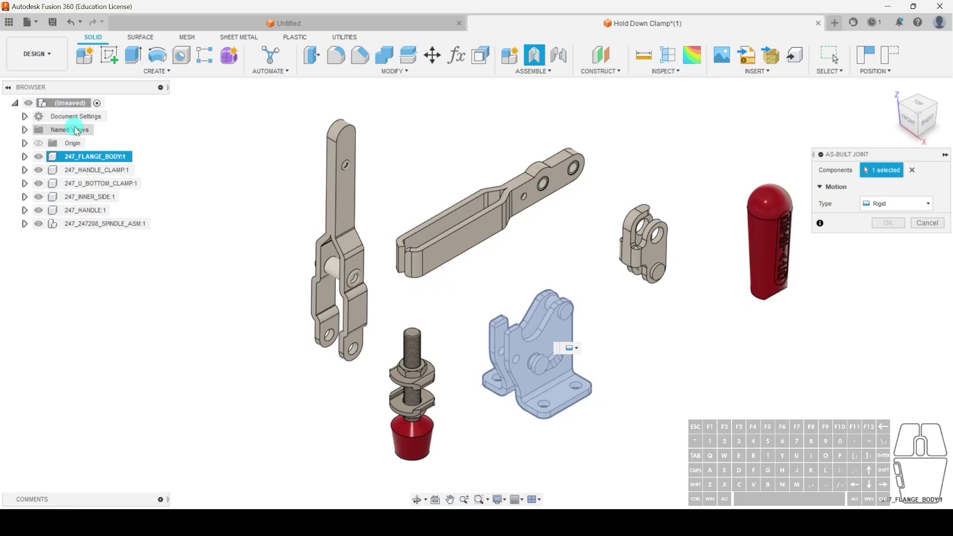
click(72, 143)
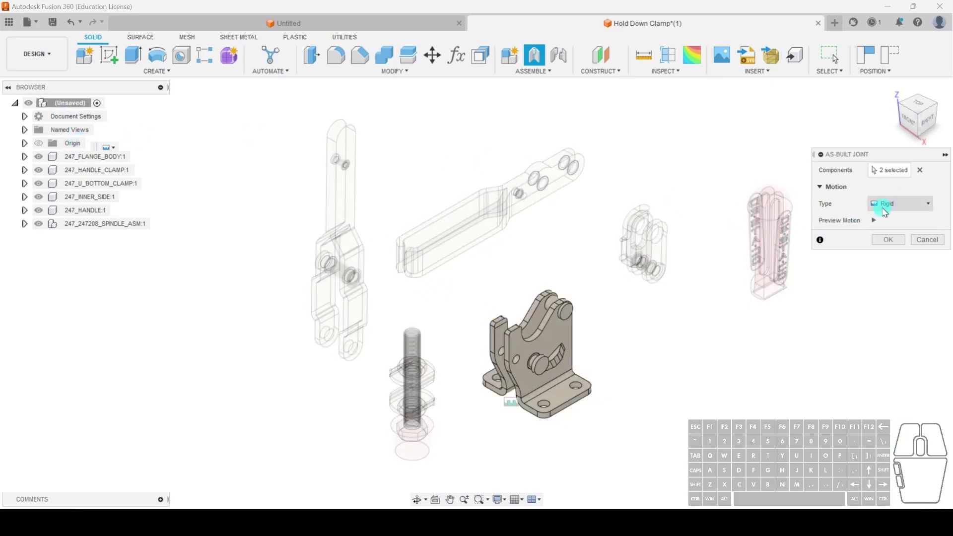
click(888, 239)
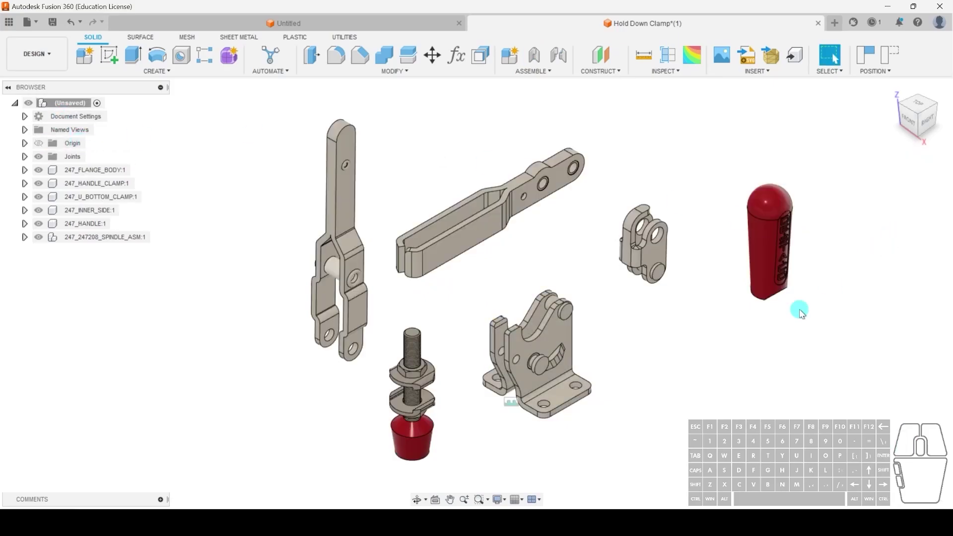
click(546, 352)
drag(660, 349, 694, 372)
With the Joint command, examine the clamp arm's end hole and the flange body's upper pin for matching snap points
click(534, 197)
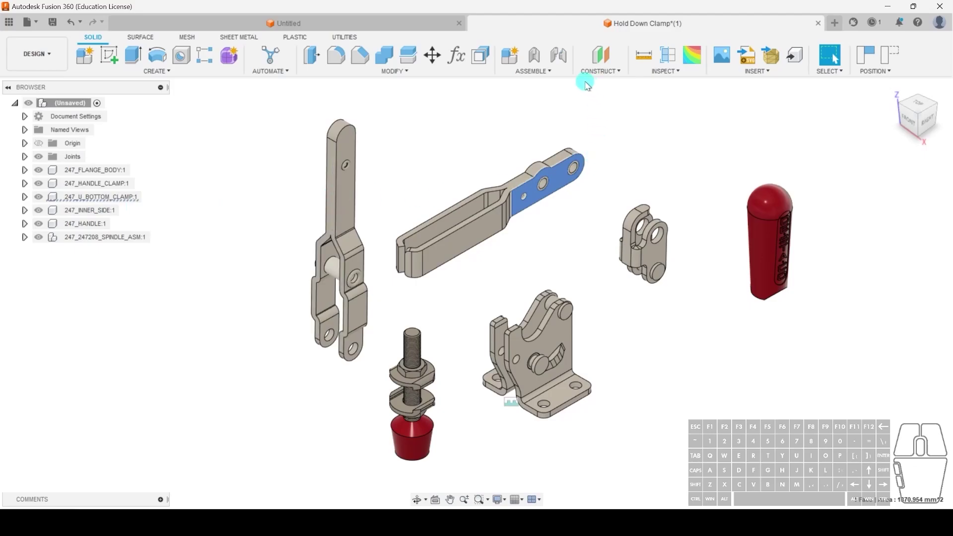
click(570, 205)
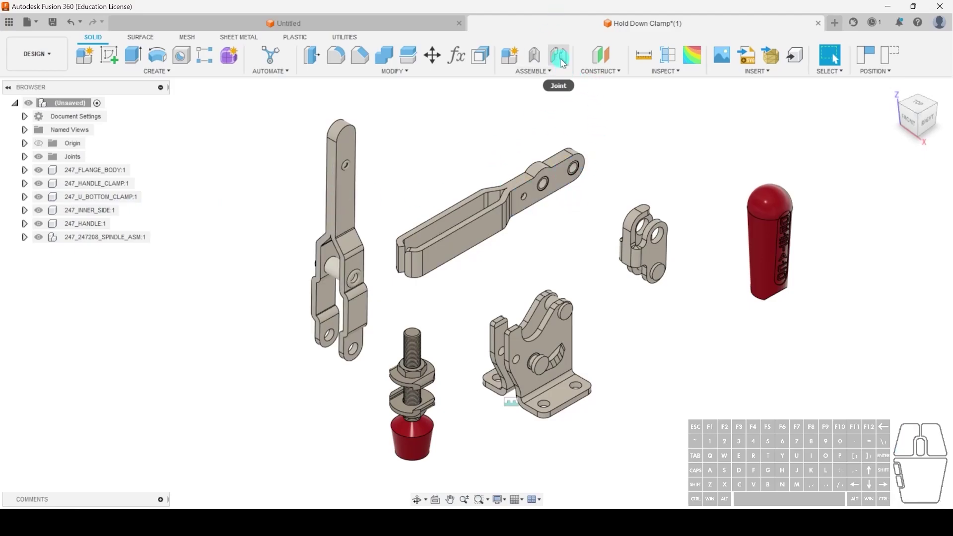
click(559, 56)
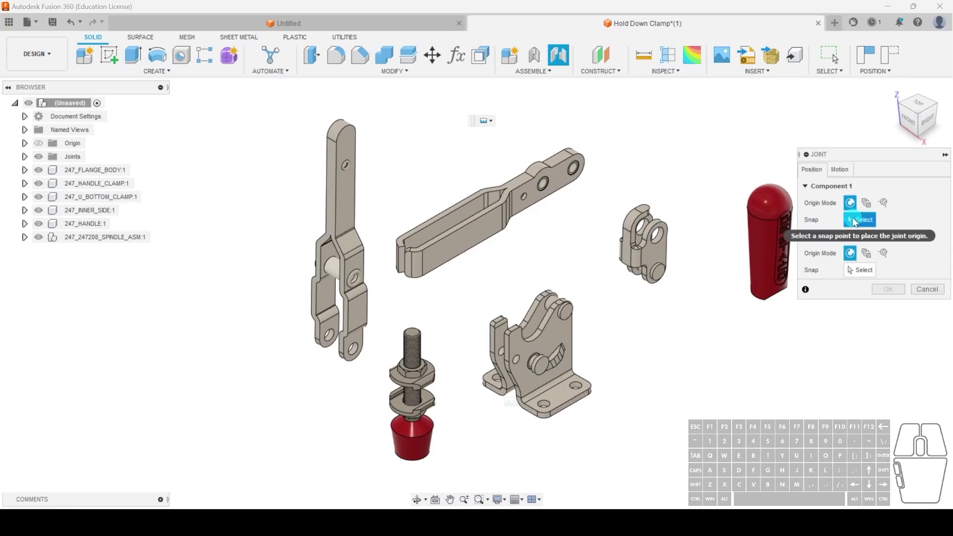
click(562, 146)
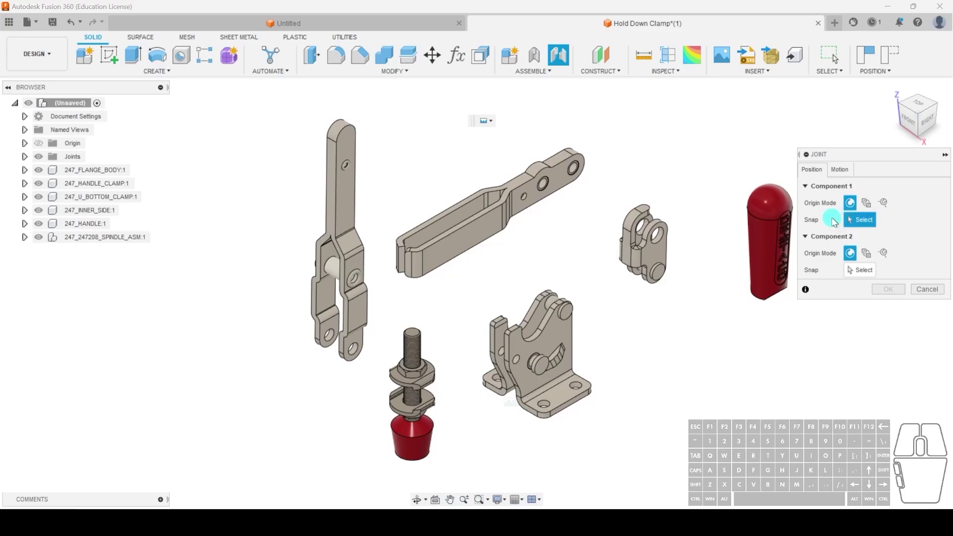
click(546, 344)
scroll(546, 344, up, 5)
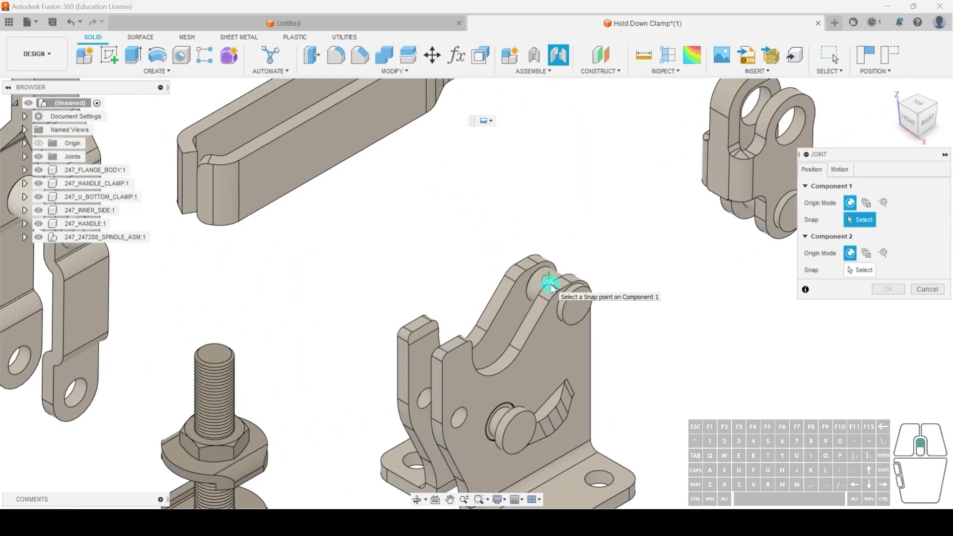
middle_drag(493, 319, 466, 227)
scroll(466, 227, up, 2)
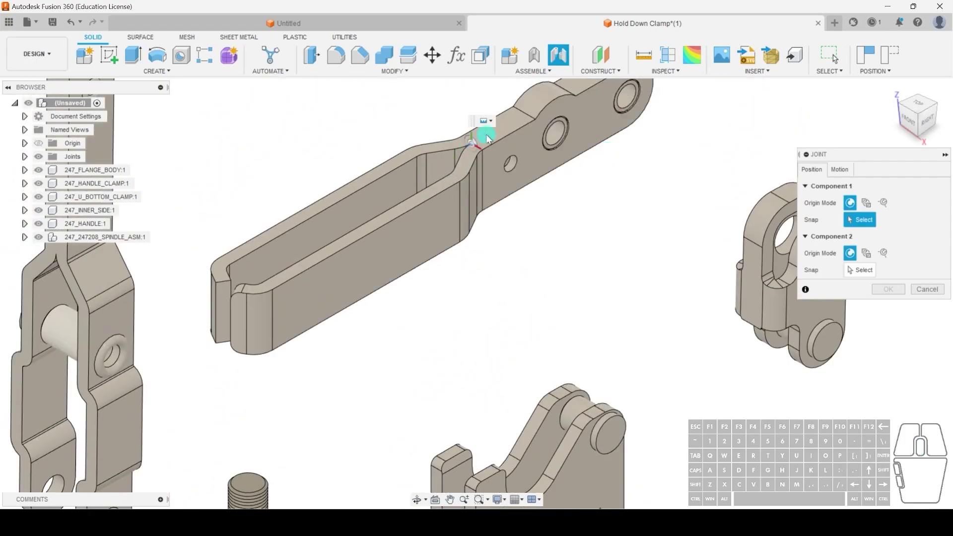
middle_drag(581, 145, 523, 206)
middle_drag(570, 148, 537, 333)
scroll(538, 332, up, 2)
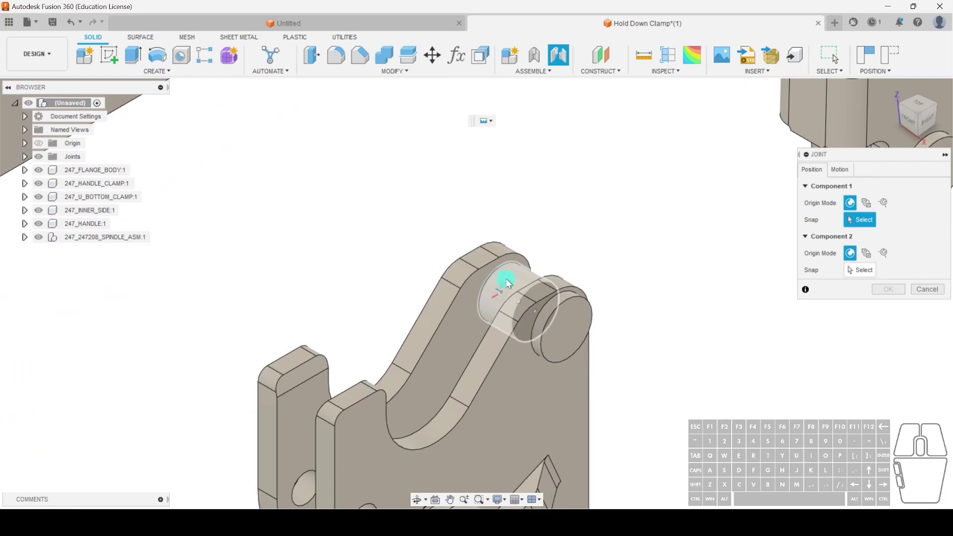
scroll(532, 287, down, 3)
middle_drag(534, 283, 588, 306)
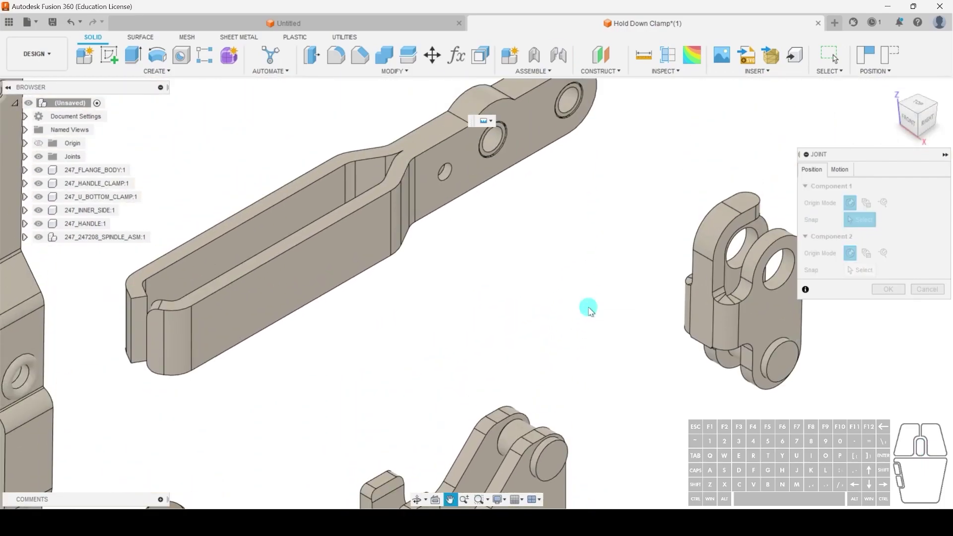
middle_drag(609, 212, 560, 258)
middle_drag(544, 314, 486, 230)
scroll(510, 312, down, 2)
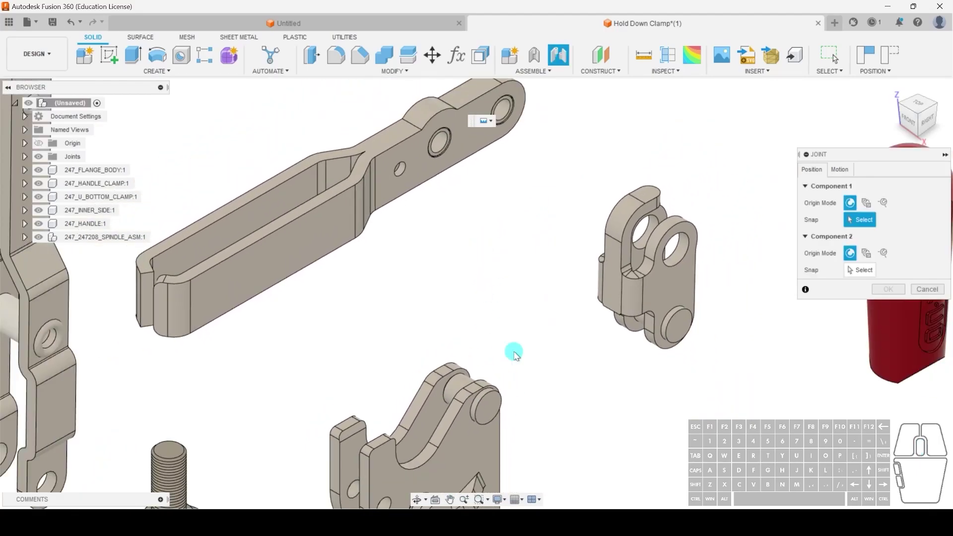
scroll(511, 101, up, 5)
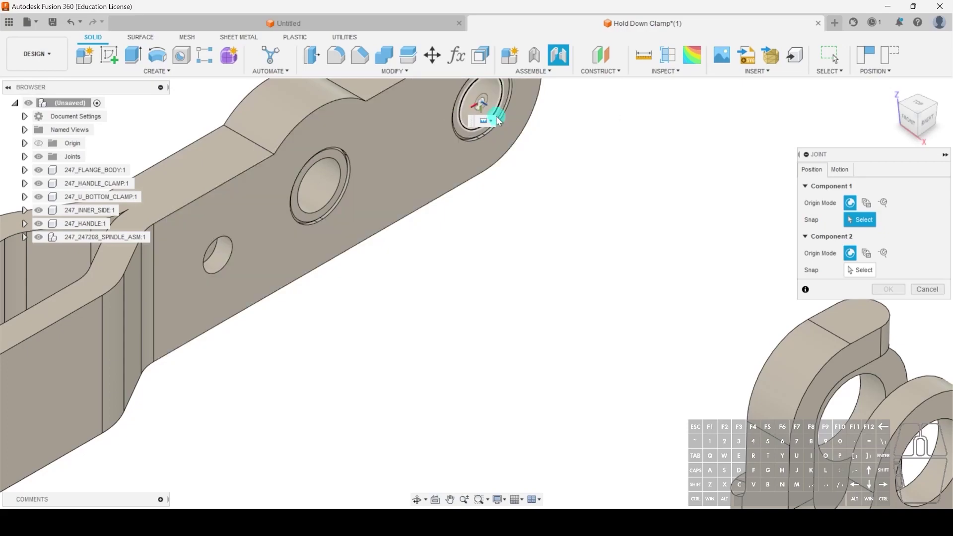
Try to join the clamp arm's outer end hole to the flange body's upper pin face with a Z offset of -7 mm
click(496, 118)
middle_drag(496, 111, 463, 367)
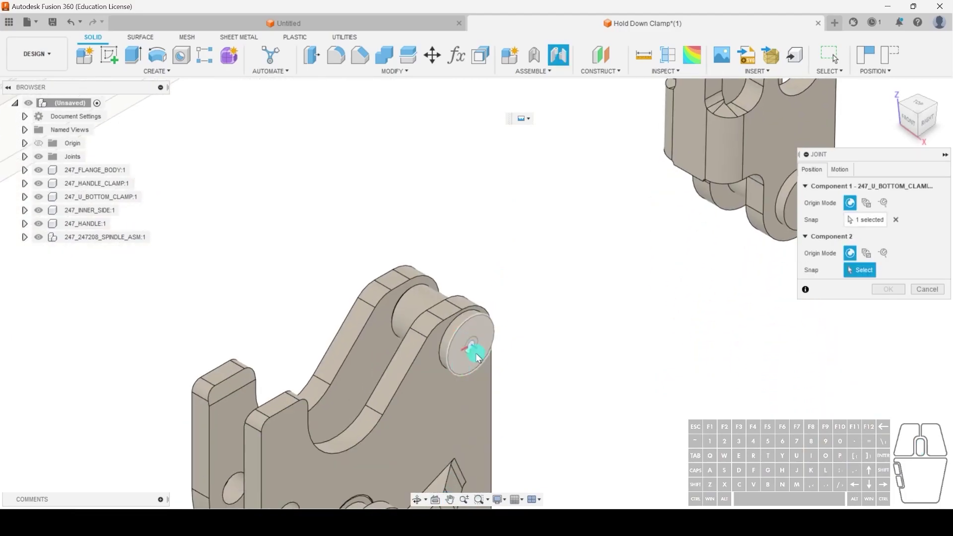
click(474, 344)
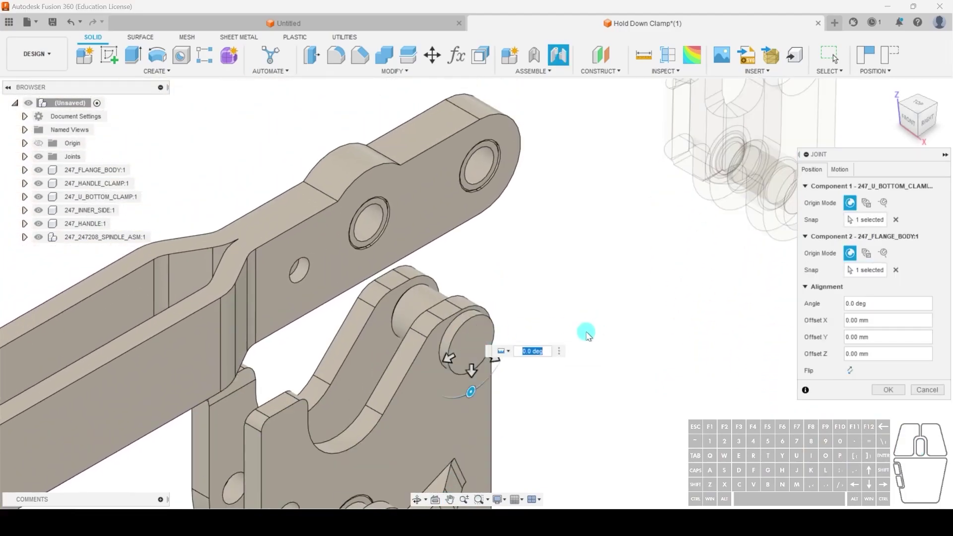
shift+middle_drag(415, 392, 463, 389)
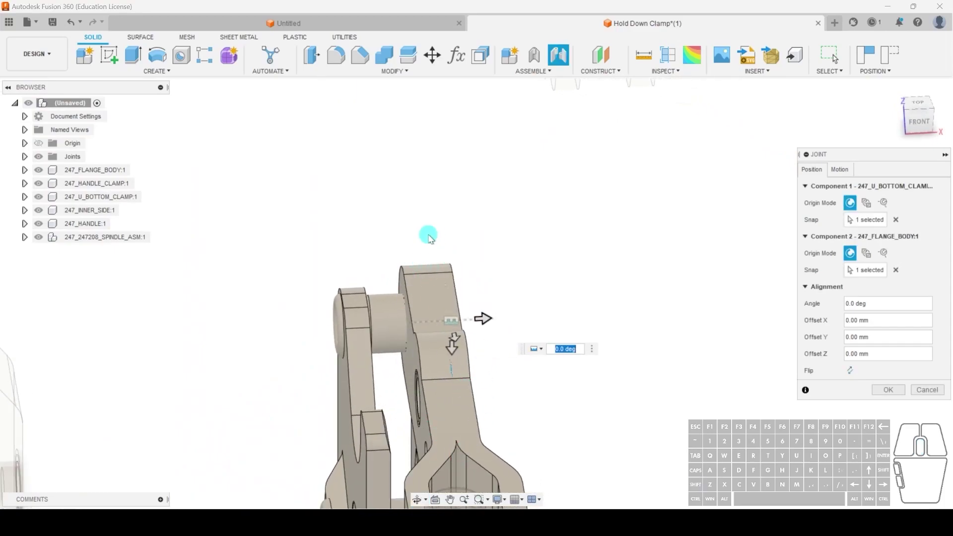
drag(484, 319, 447, 321)
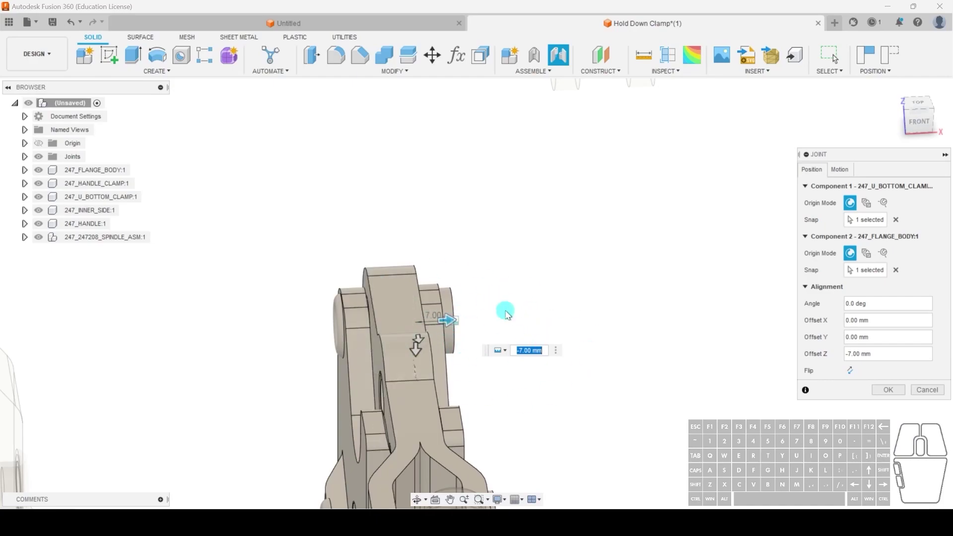
shift+middle_drag(493, 296, 481, 290)
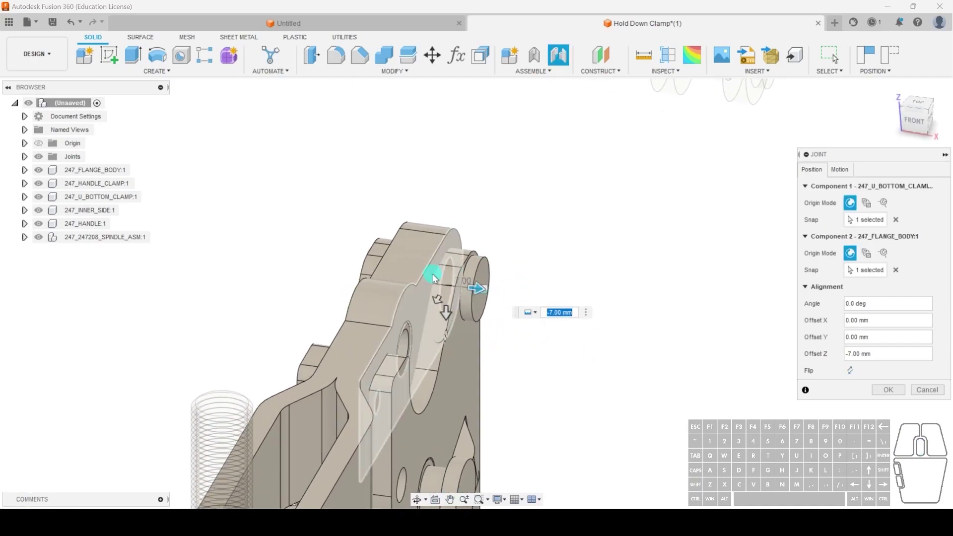
click(942, 391)
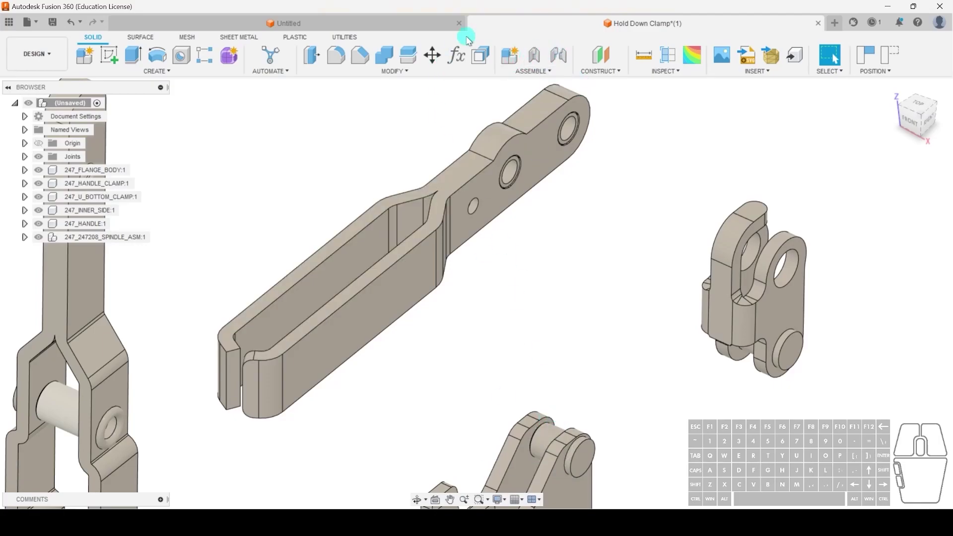
click(558, 56)
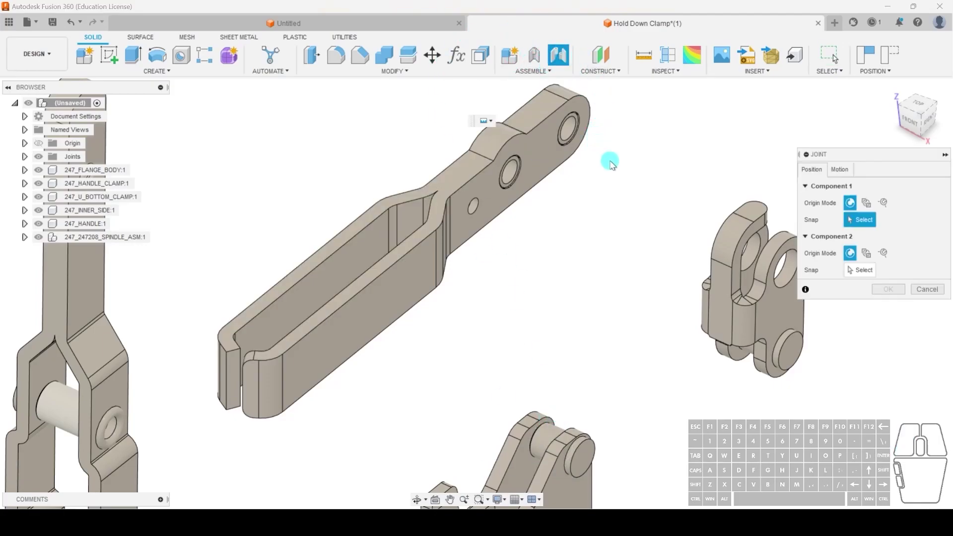
scroll(603, 148, down, 2)
scroll(526, 97, up, 5)
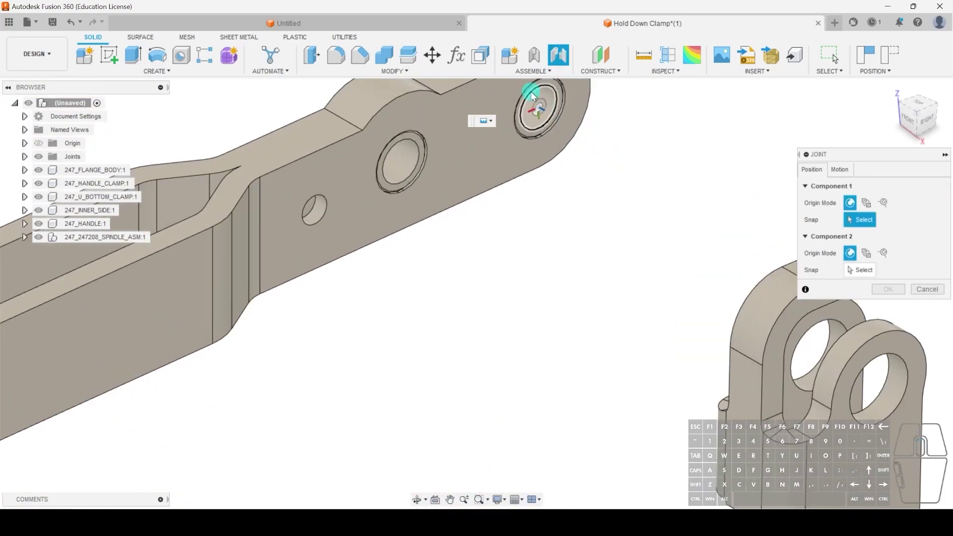
middle_drag(532, 125, 545, 163)
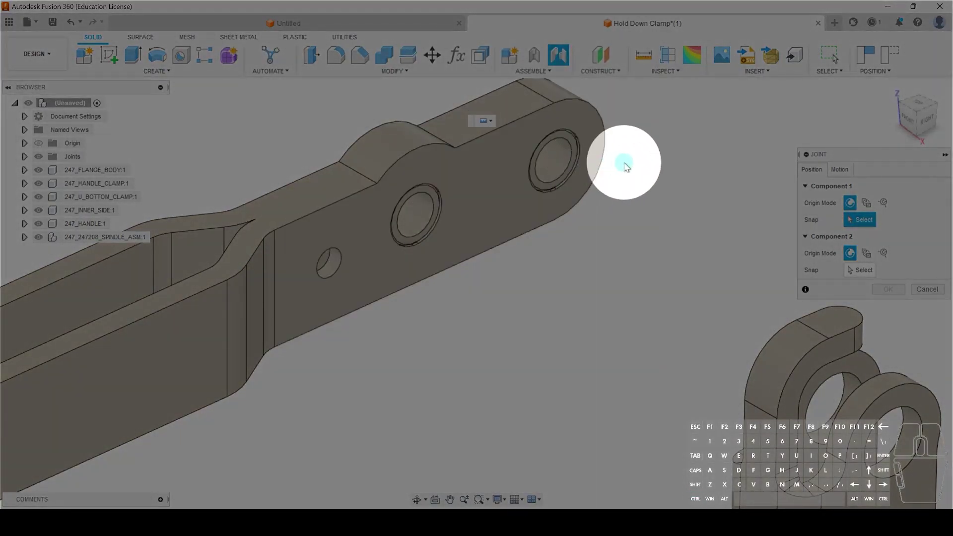
key(Escape)
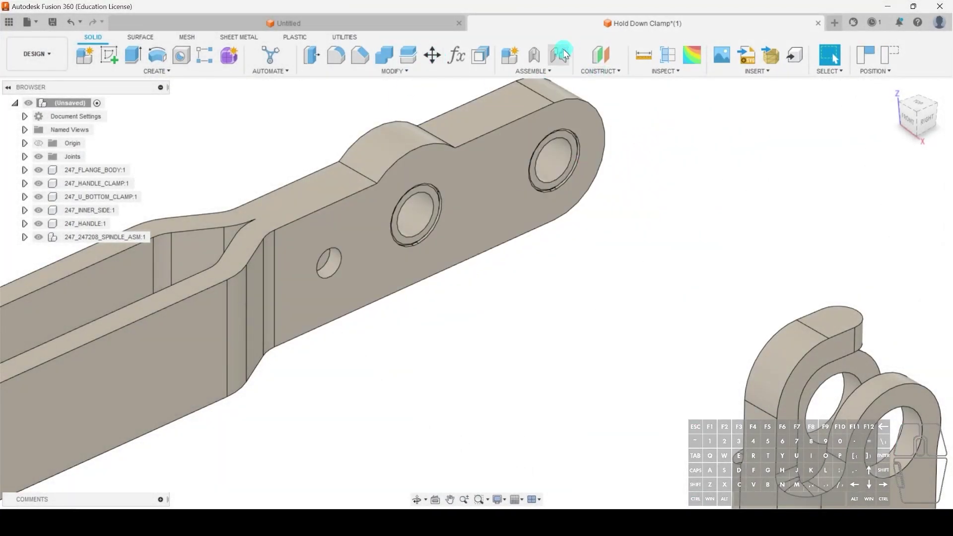
Start a joint that snaps the middle of the clamp arm's end hole to the middle of the flange body's upper pin
click(561, 54)
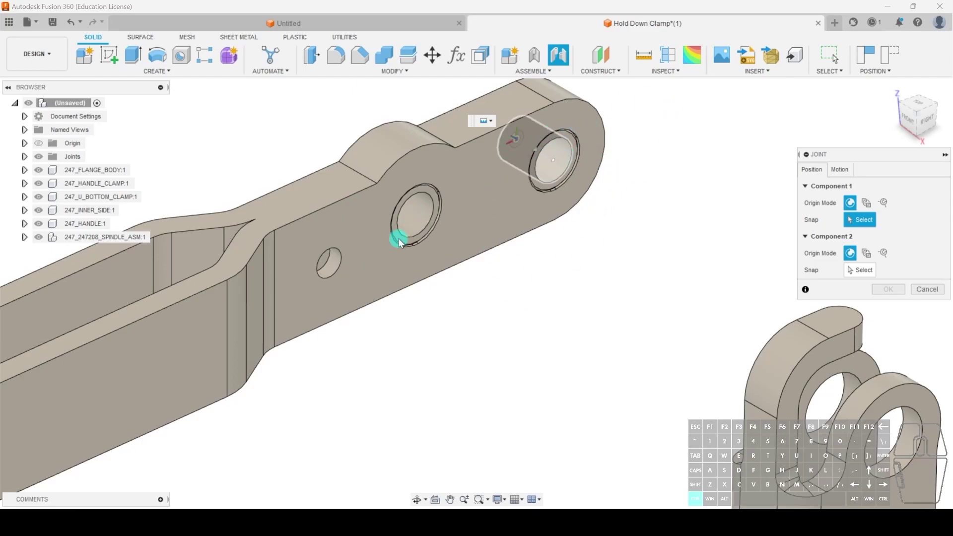
click(532, 148)
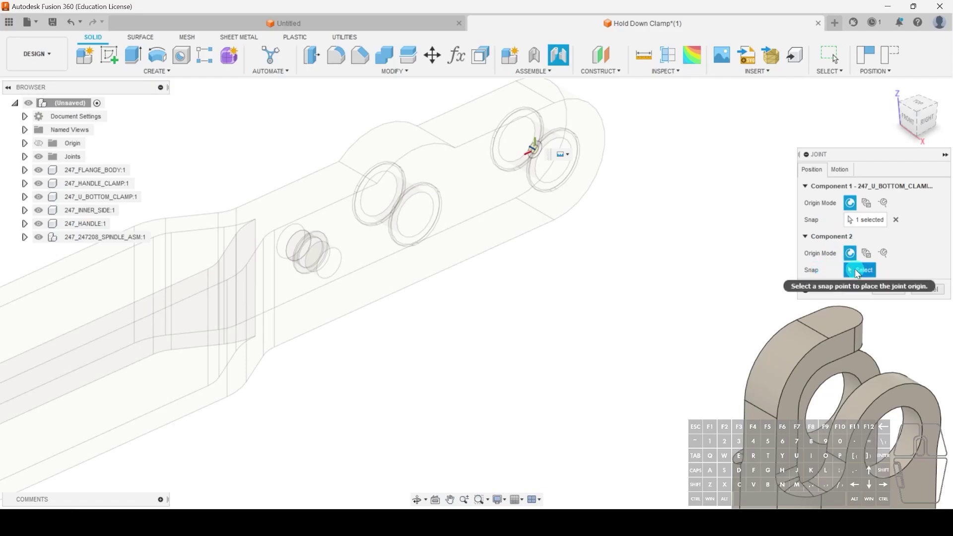
shift+middle_drag(593, 388, 420, 320)
key(ctrl)
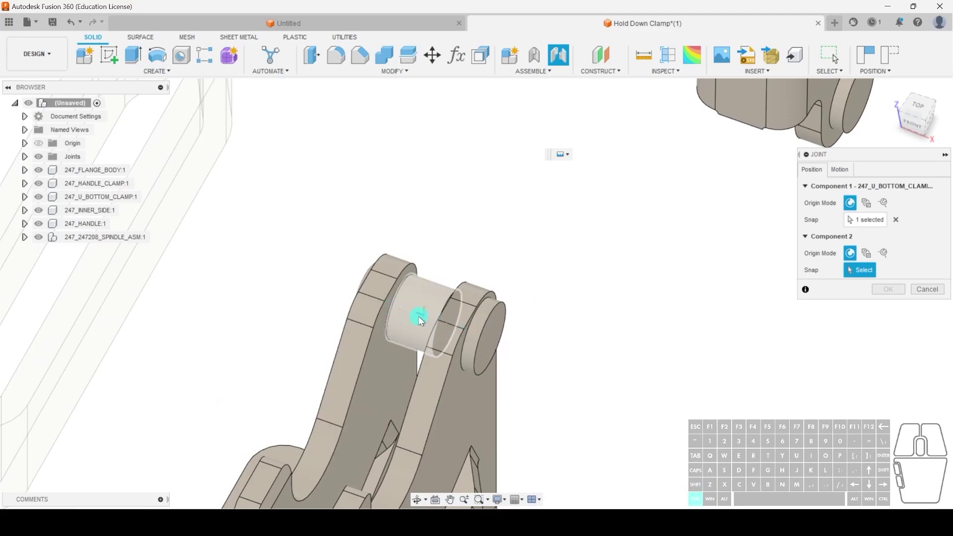
click(422, 314)
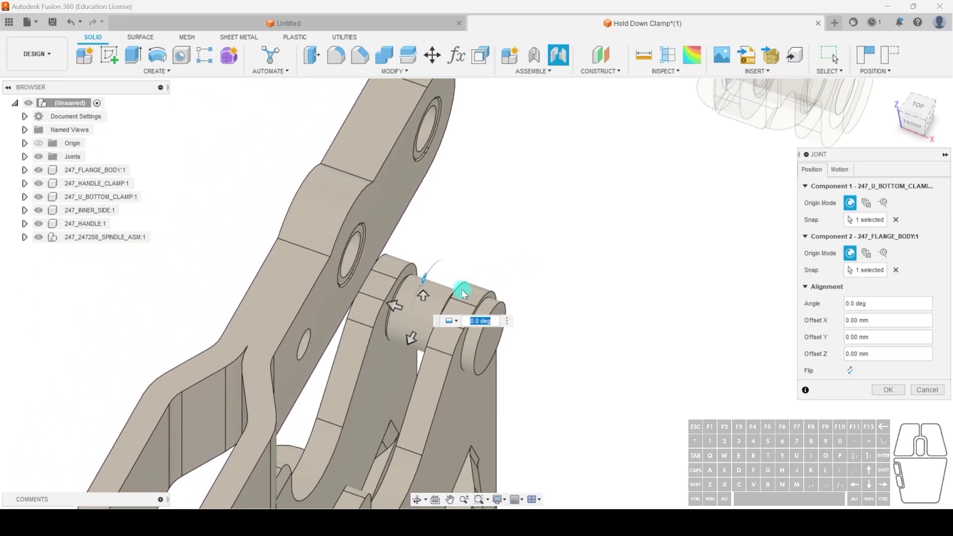
Set the motion type of the clamp arm's joint to Revolute and create the joint
shift+middle_drag(476, 379, 625, 290)
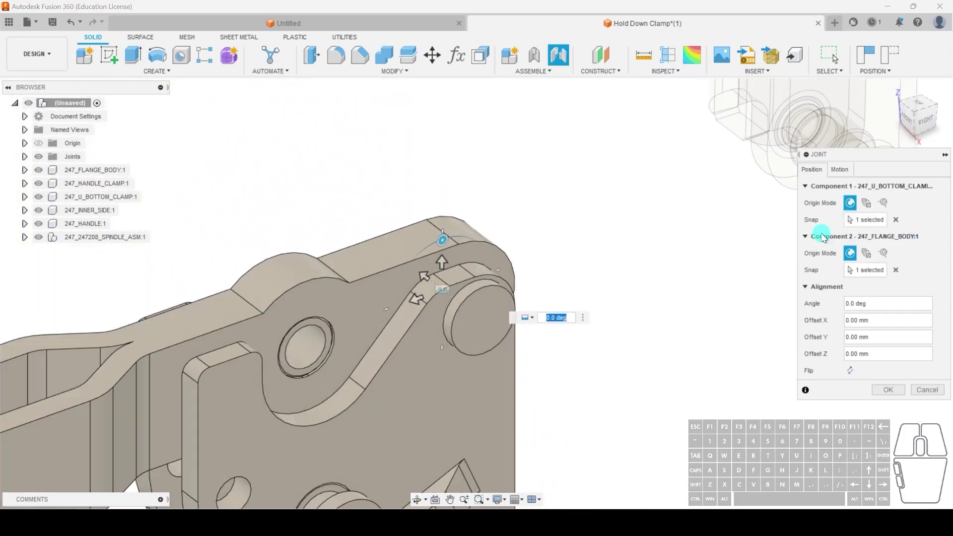
scroll(442, 335, down, 3)
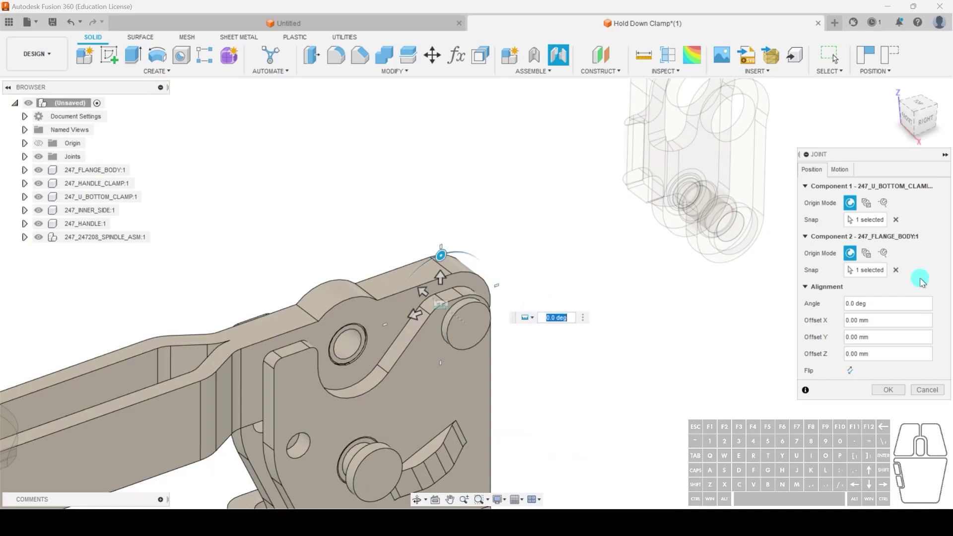
click(839, 169)
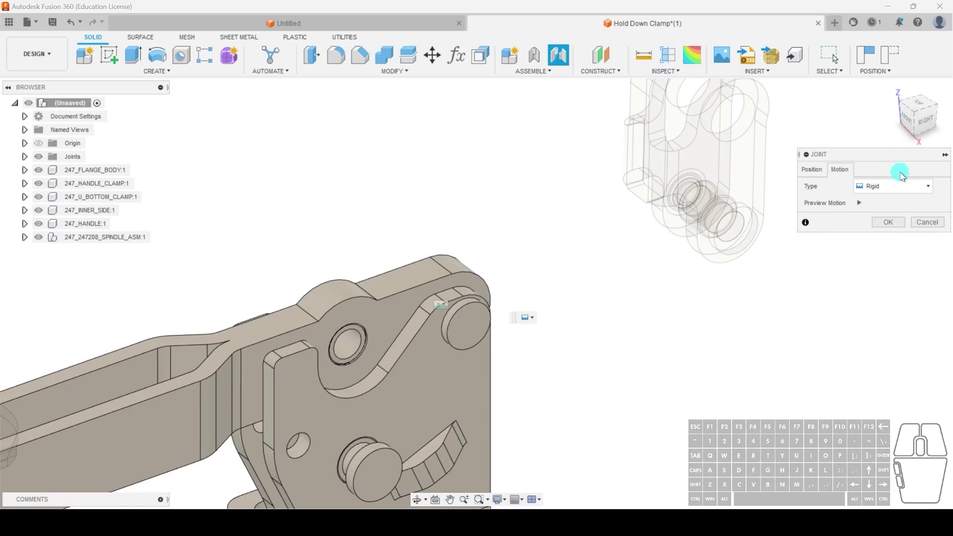
click(917, 186)
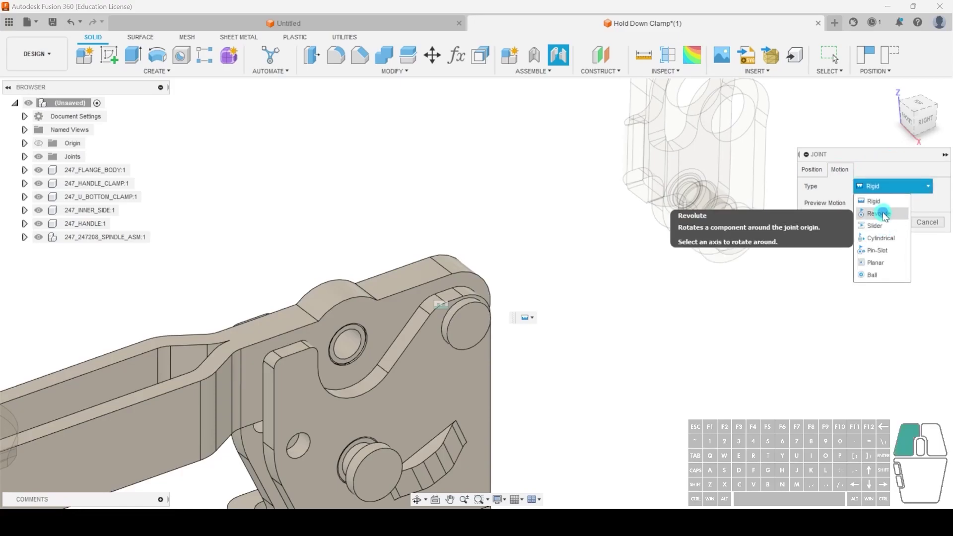
click(876, 213)
scroll(507, 362, down, 3)
middle_drag(592, 385, 585, 280)
click(889, 305)
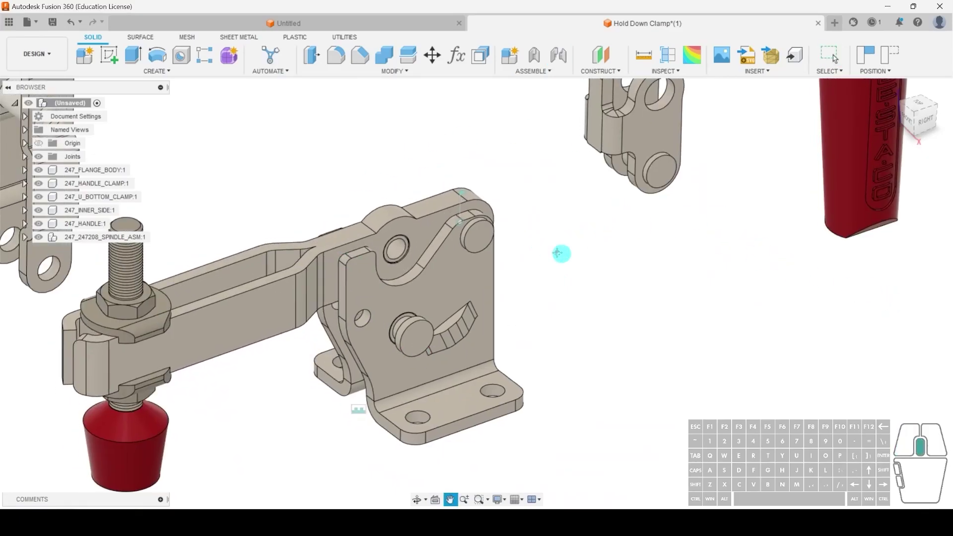
Start a joint that snaps the middle of the inner side link's lower pin to the middle of the clamp arm's pivot hole
scroll(571, 256, up, 3)
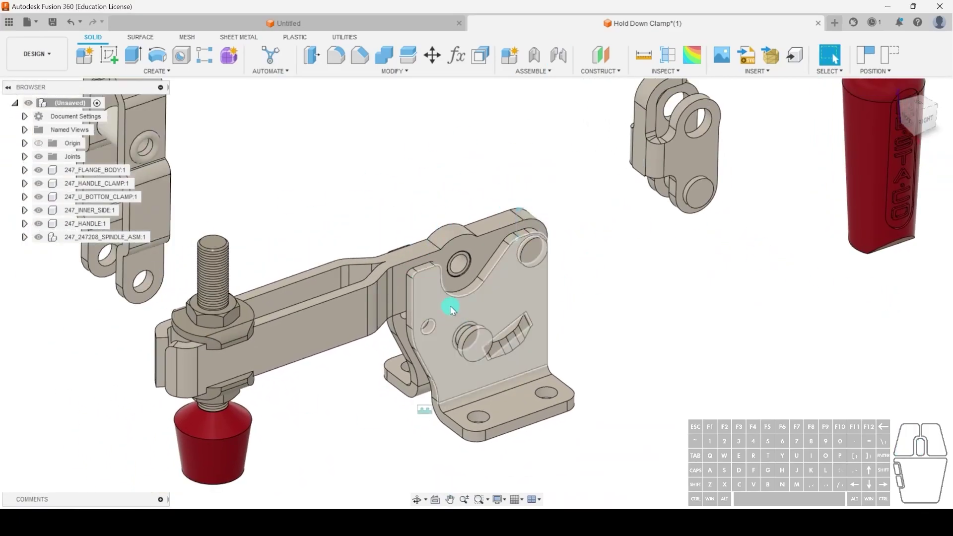
shift+middle_drag(319, 357, 337, 380)
scroll(337, 381, down, 3)
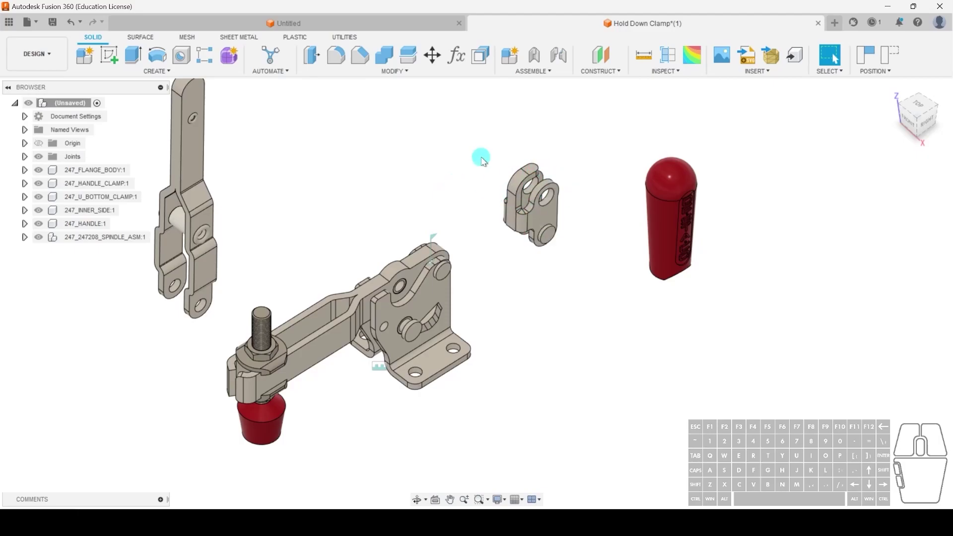
click(558, 58)
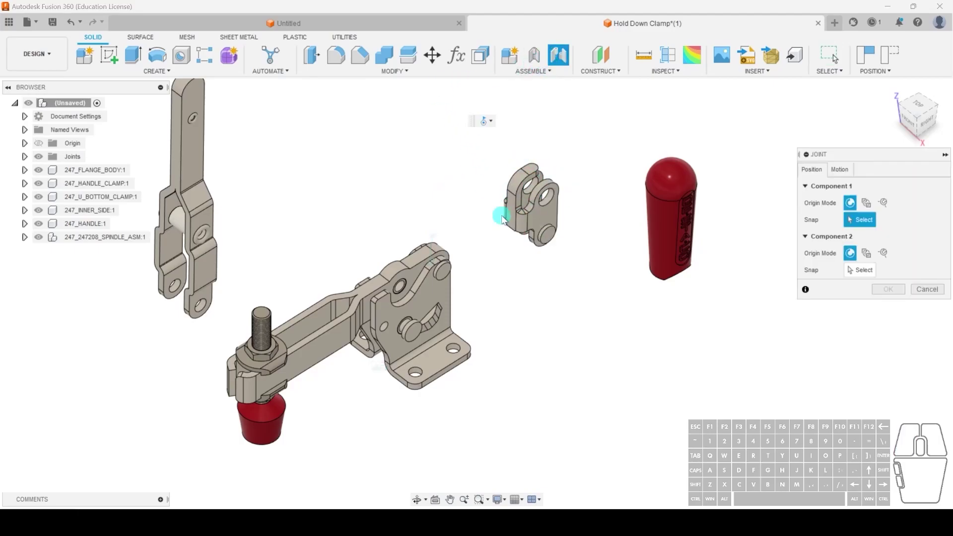
scroll(485, 300, up, 3)
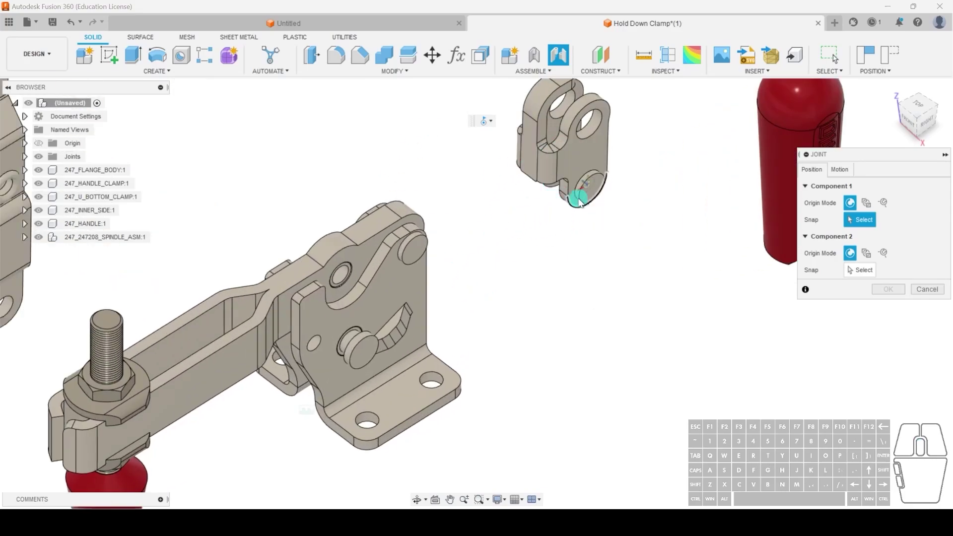
shift+middle_drag(581, 185, 591, 204)
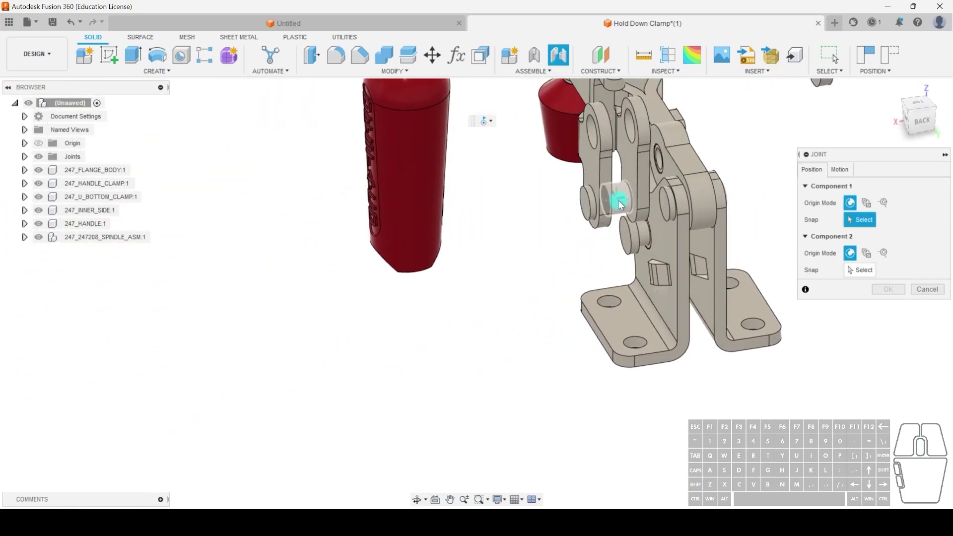
scroll(618, 204, up, 5)
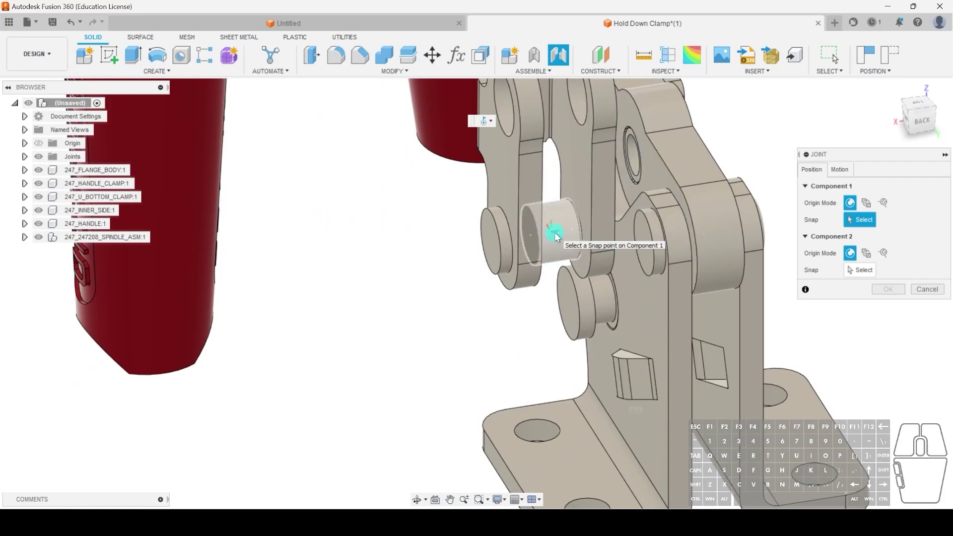
click(555, 233)
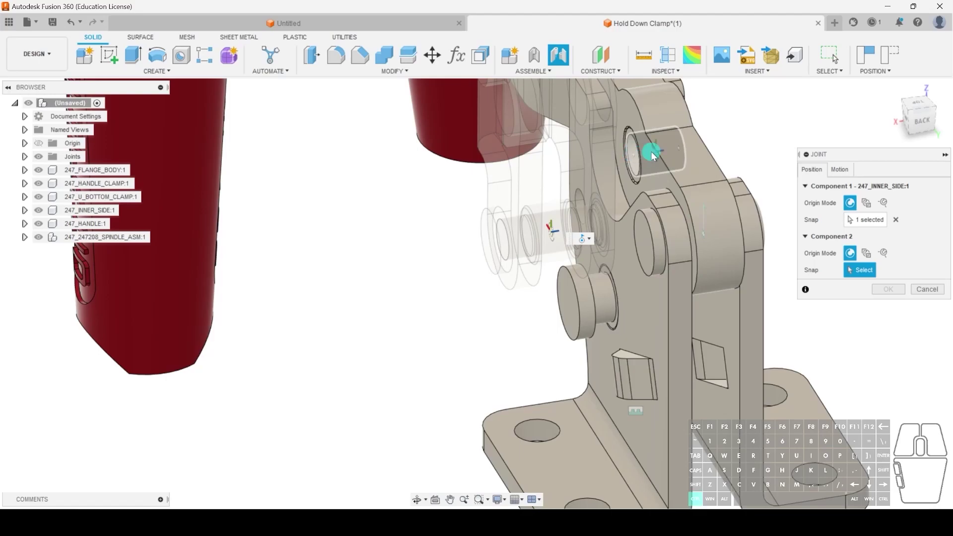
click(632, 156)
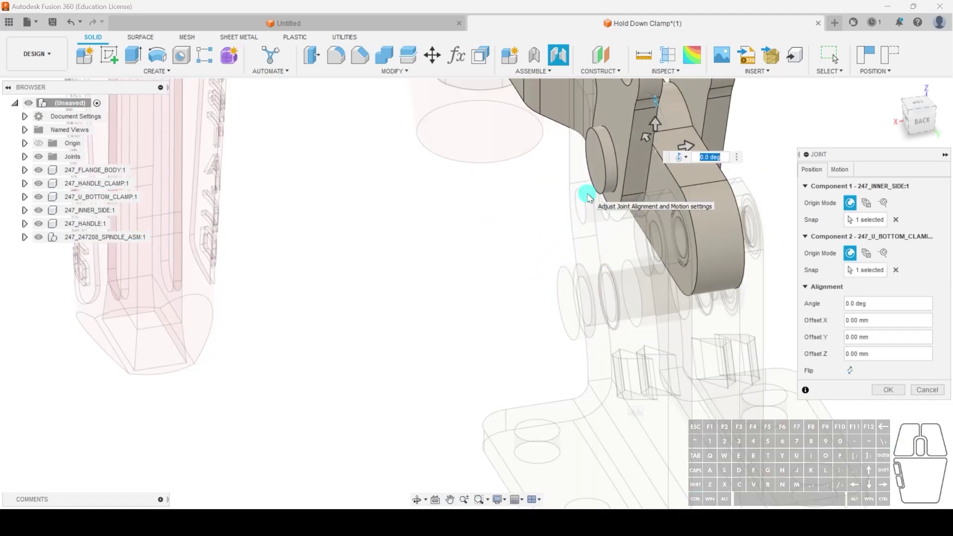
Create the inner side link's joint with Revolute motion about the Z axis
shift+middle_drag(493, 296, 619, 299)
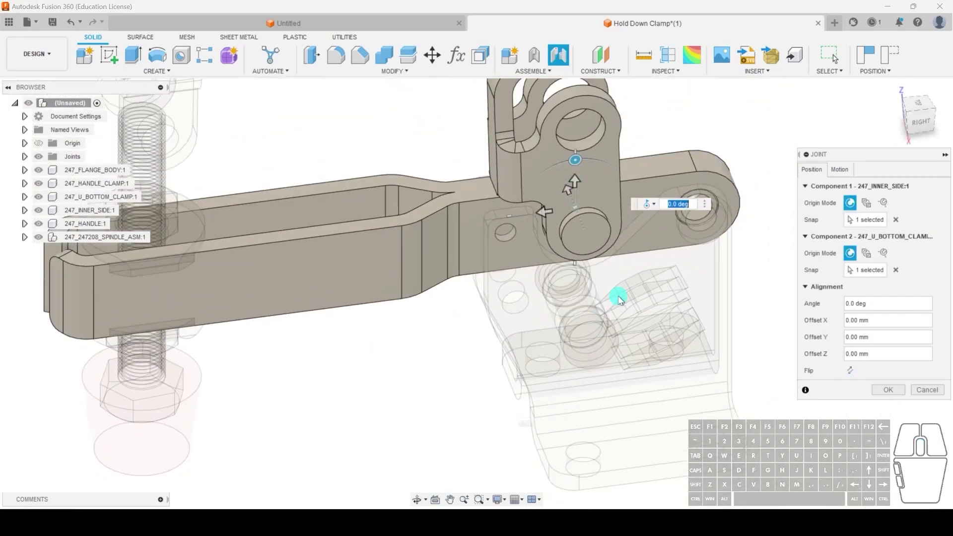
click(839, 170)
click(889, 306)
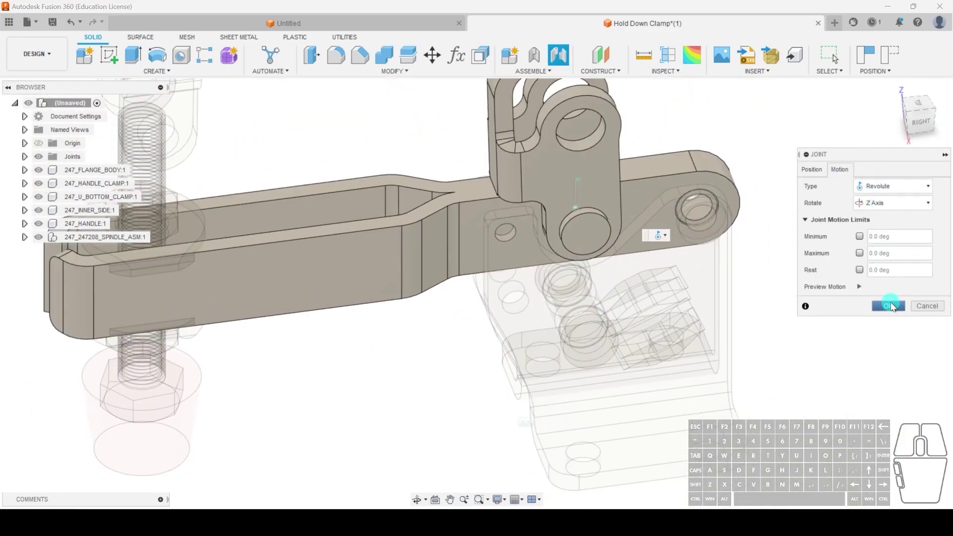
shift+middle_drag(744, 272, 683, 266)
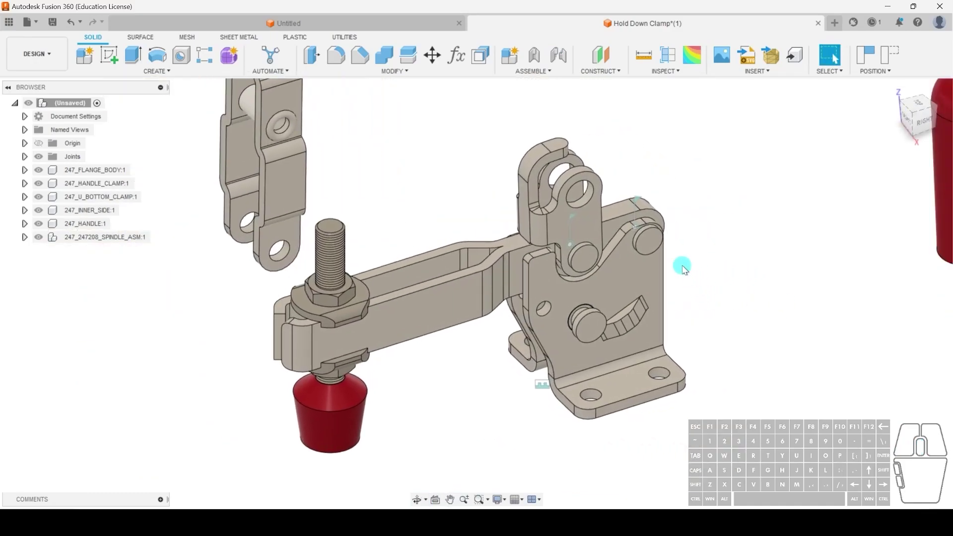
Start a joint for the handle clamp with Component 1's origin mode set to Between Two Faces
scroll(353, 167, down, 3)
shift+middle_drag(298, 153, 314, 120)
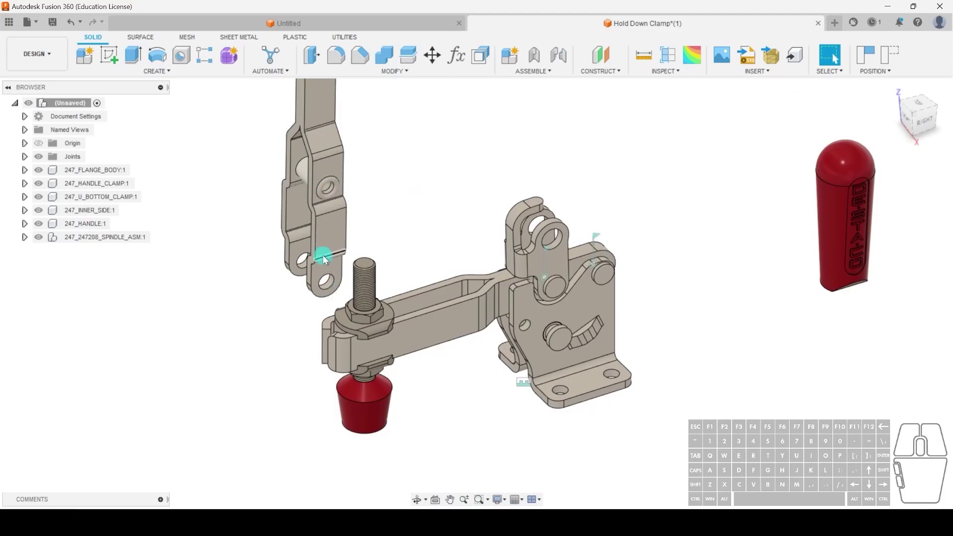
click(558, 55)
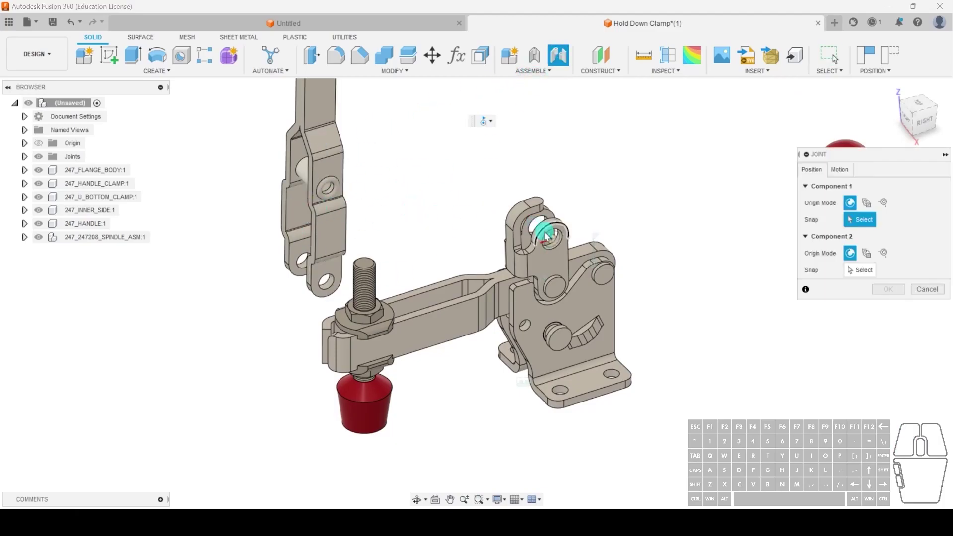
scroll(322, 276, up, 2)
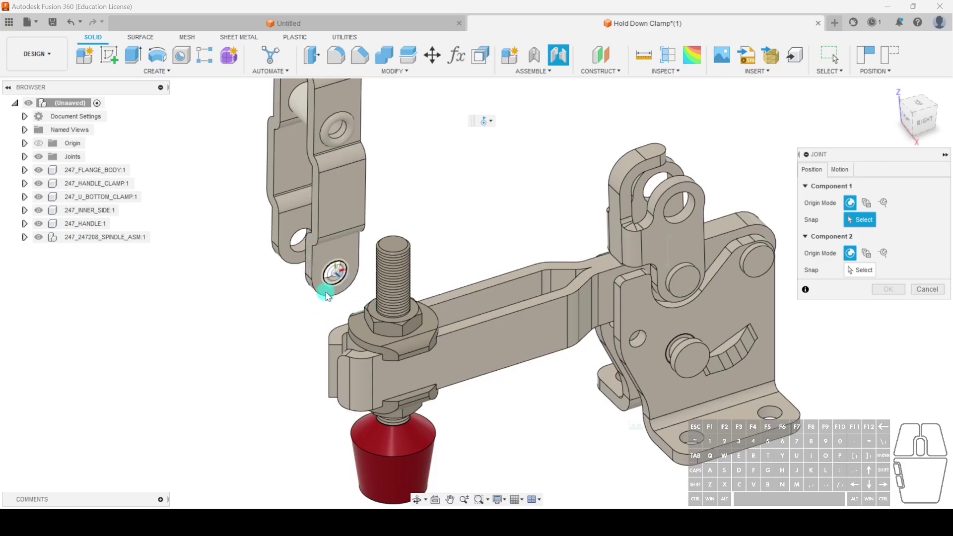
scroll(568, 362, up, 2)
middle_drag(685, 357, 597, 430)
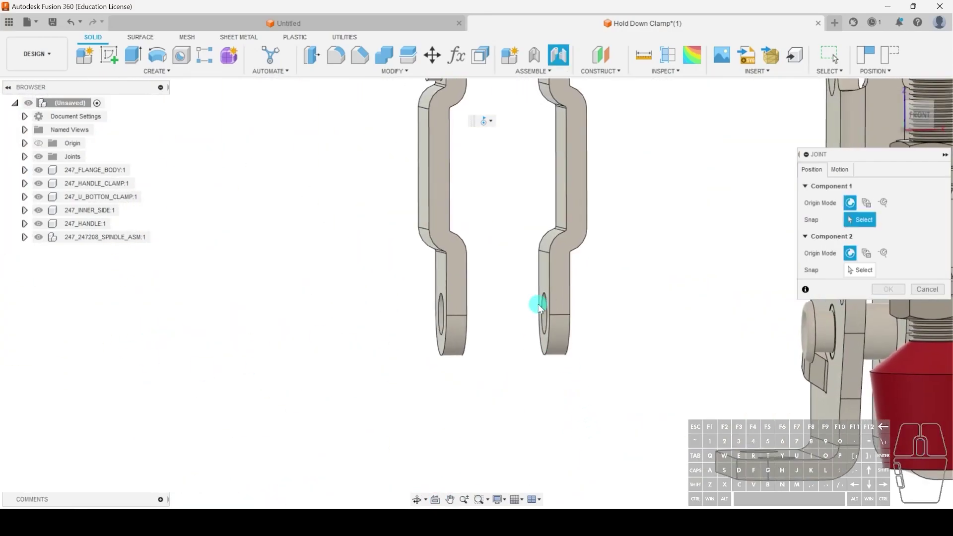
shift+middle_drag(513, 346, 469, 374)
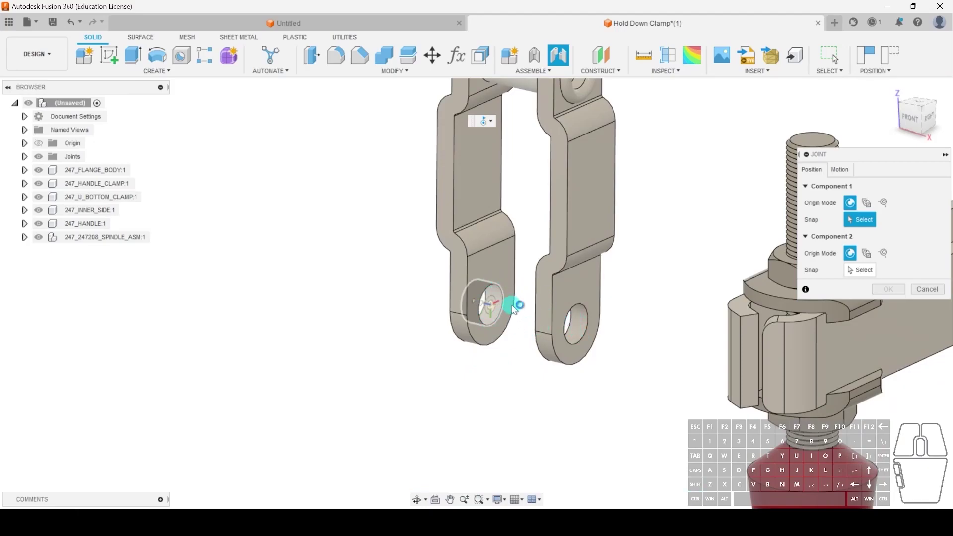
click(896, 293)
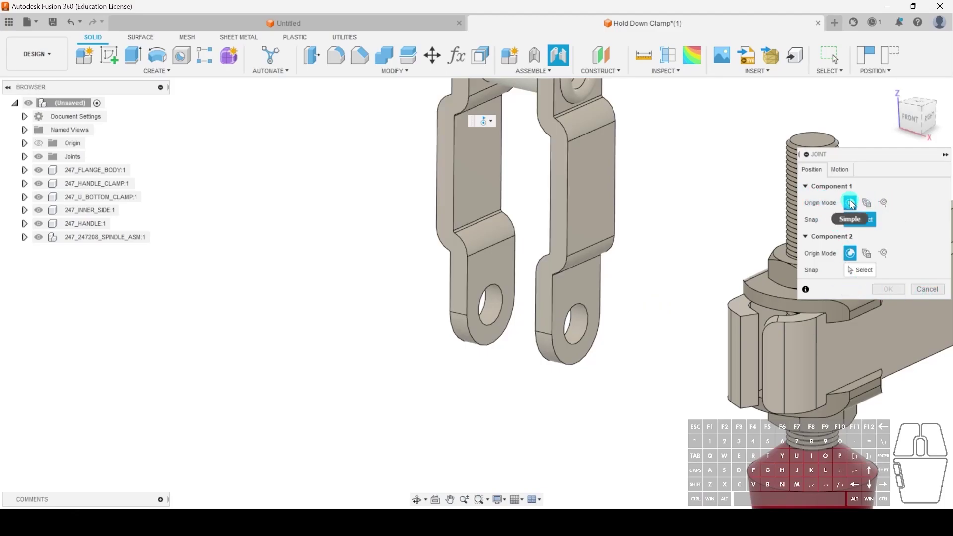
click(807, 238)
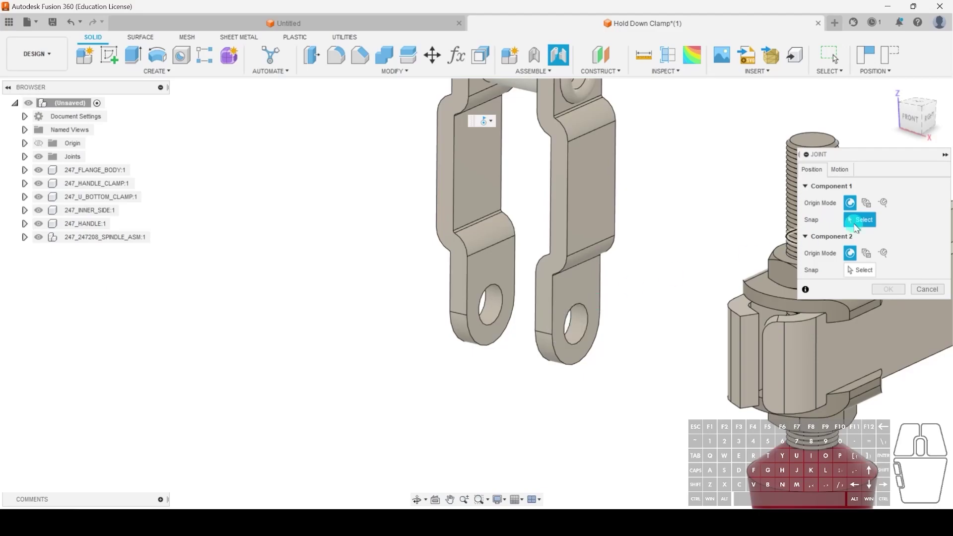
click(862, 202)
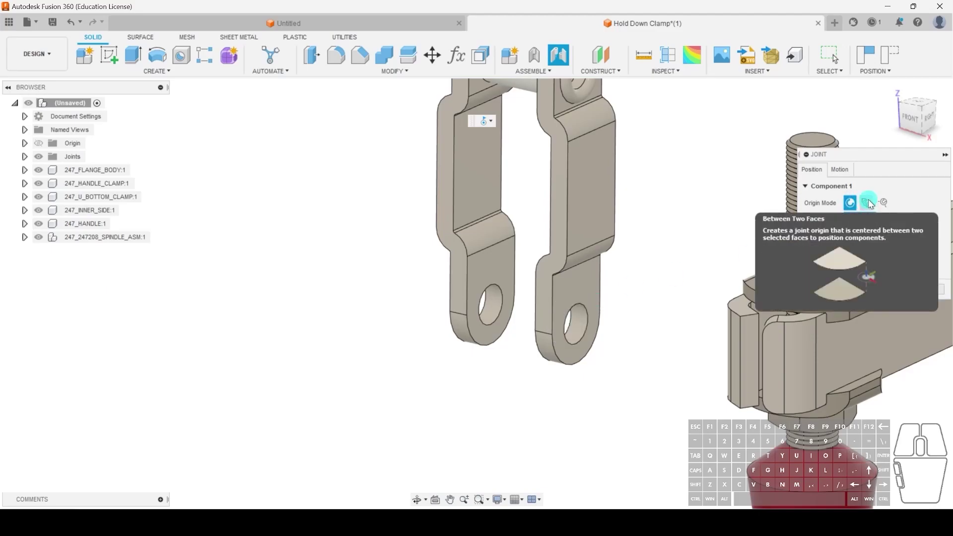
click(868, 201)
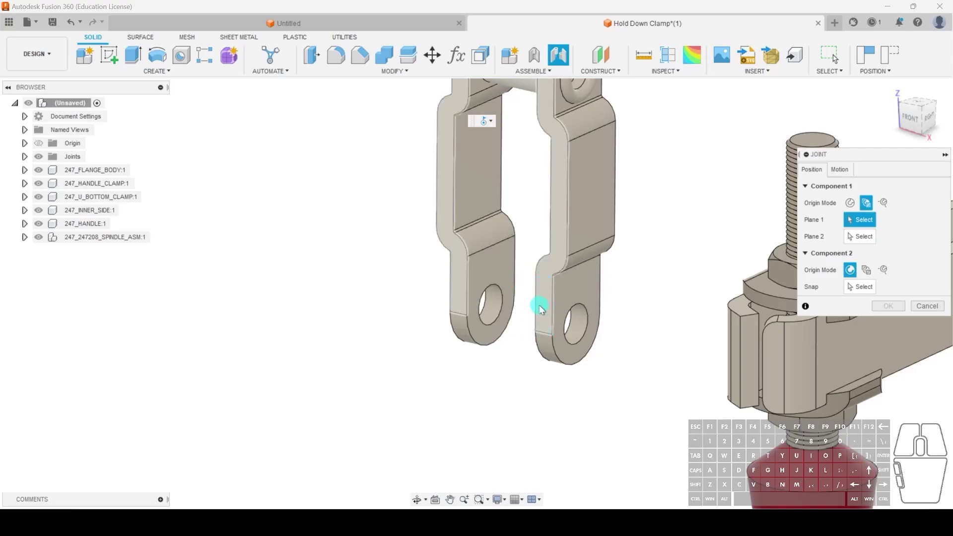
Define the handle clamp's joint origin midway between the inner faces of its two lower legs, centred on their end holes
click(504, 282)
shift+middle_drag(521, 400, 516, 294)
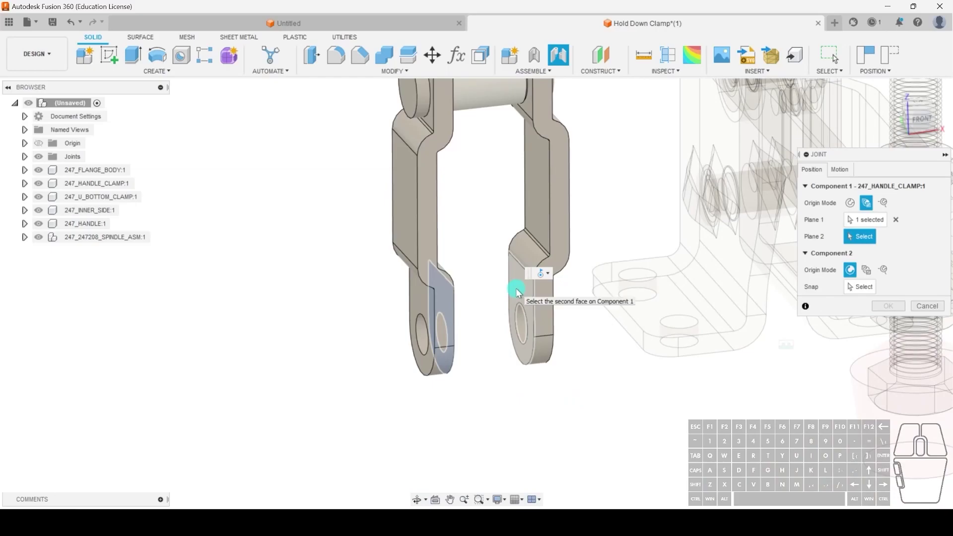
click(518, 293)
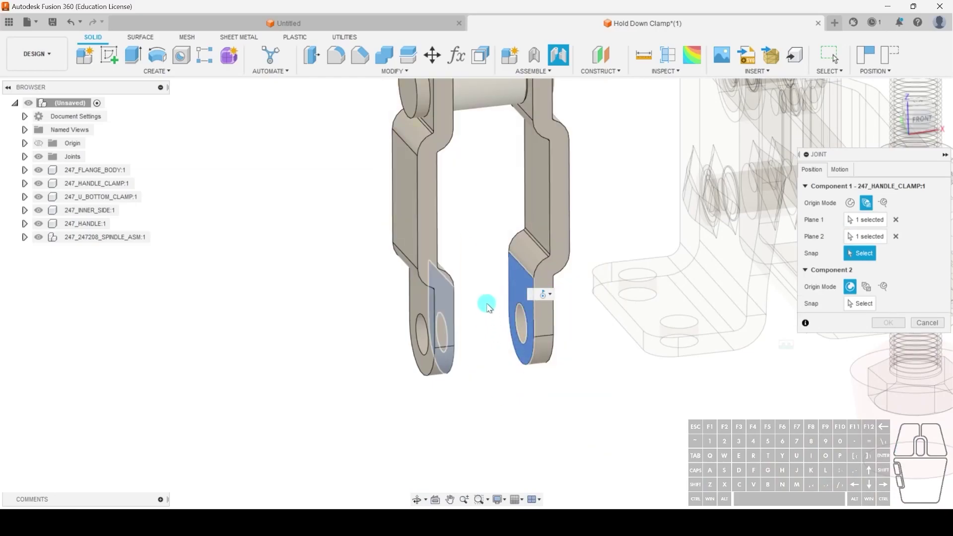
shift+middle_drag(485, 323, 476, 325)
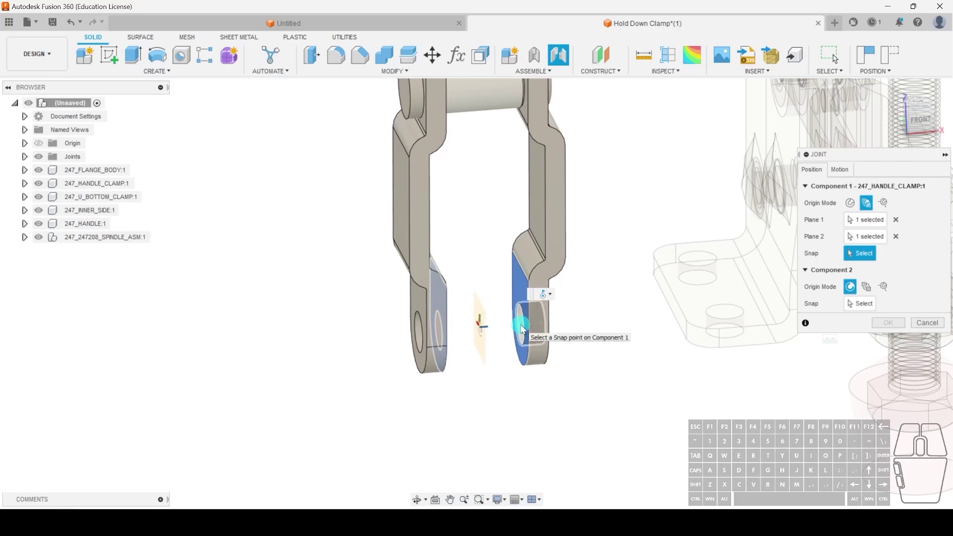
click(482, 330)
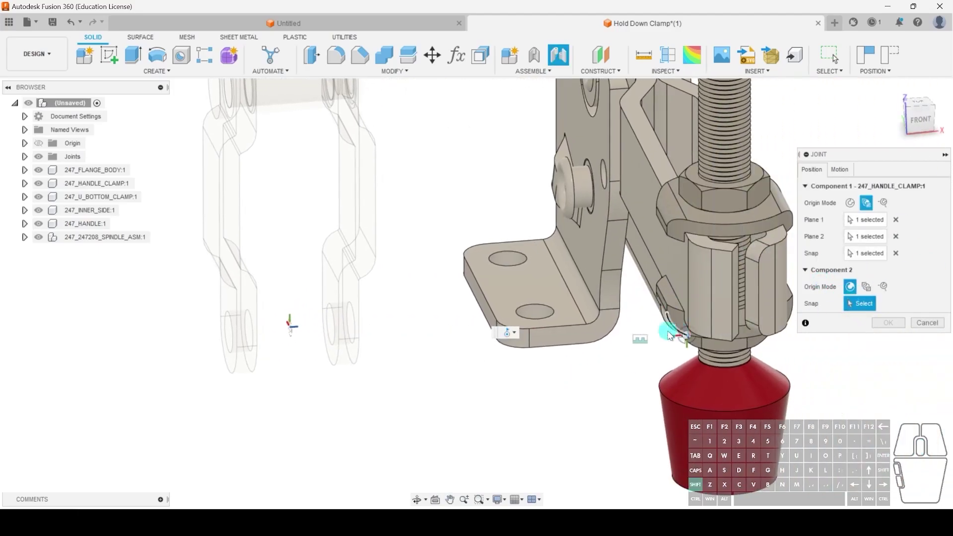
Snap the handle clamp's joint origin to the middle of the flange body's lower pin
shift+middle_drag(591, 360, 564, 344)
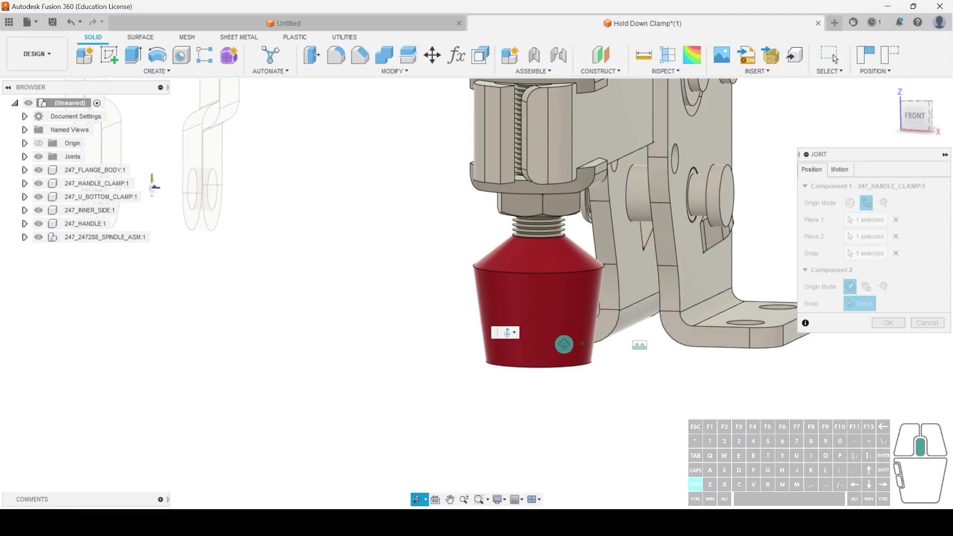
click(647, 197)
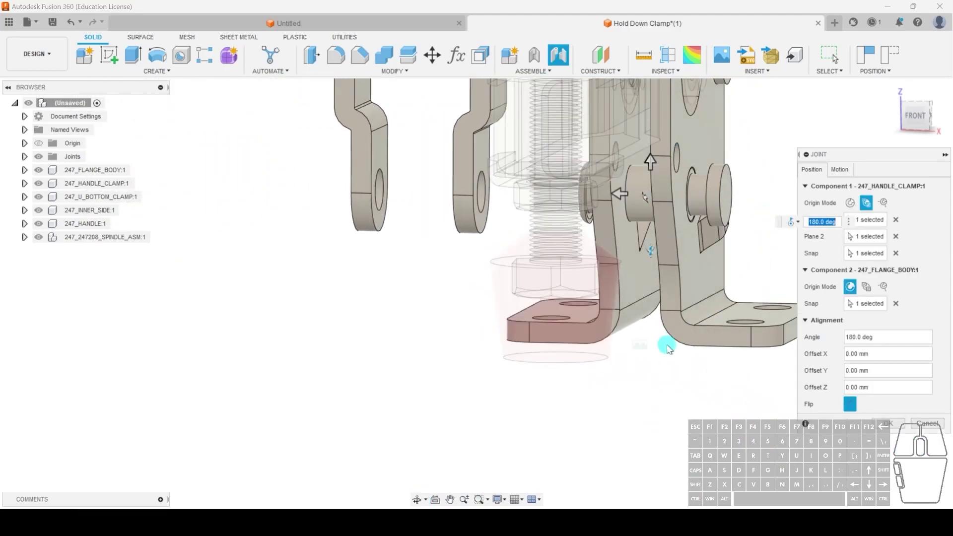
shift+middle_drag(695, 368, 588, 305)
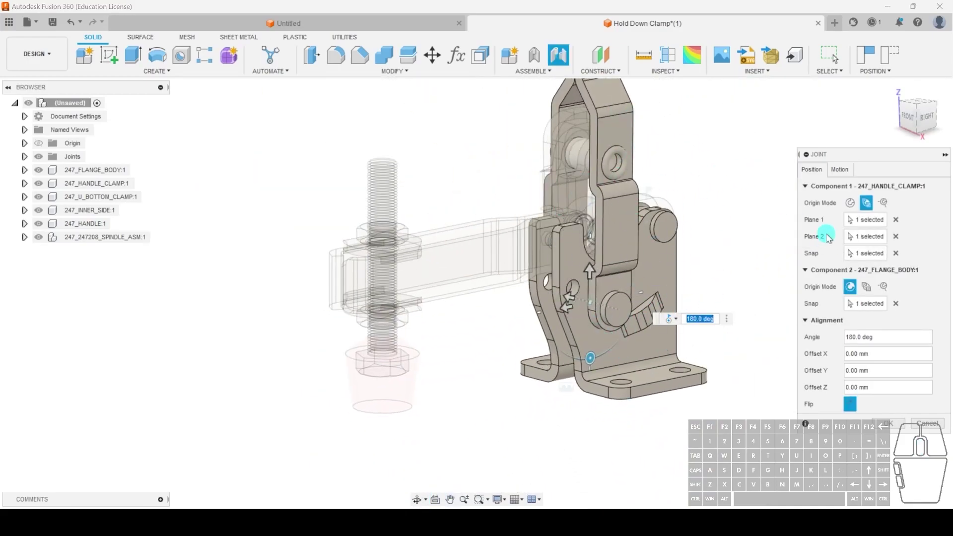
Create the handle clamp's joint as Revolute about the Z axis with motion limits of 0 deg minimum and 65 deg maximum
click(840, 169)
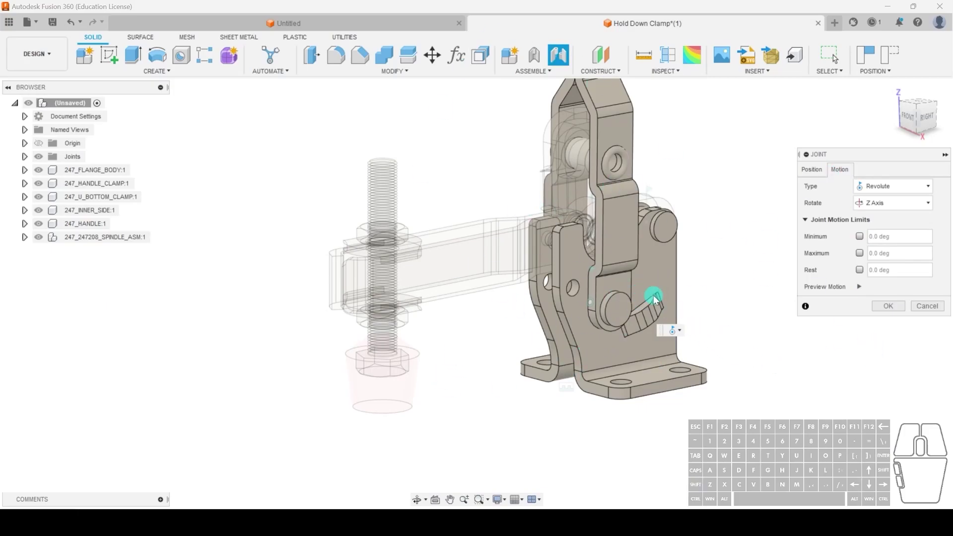
click(857, 236)
click(857, 253)
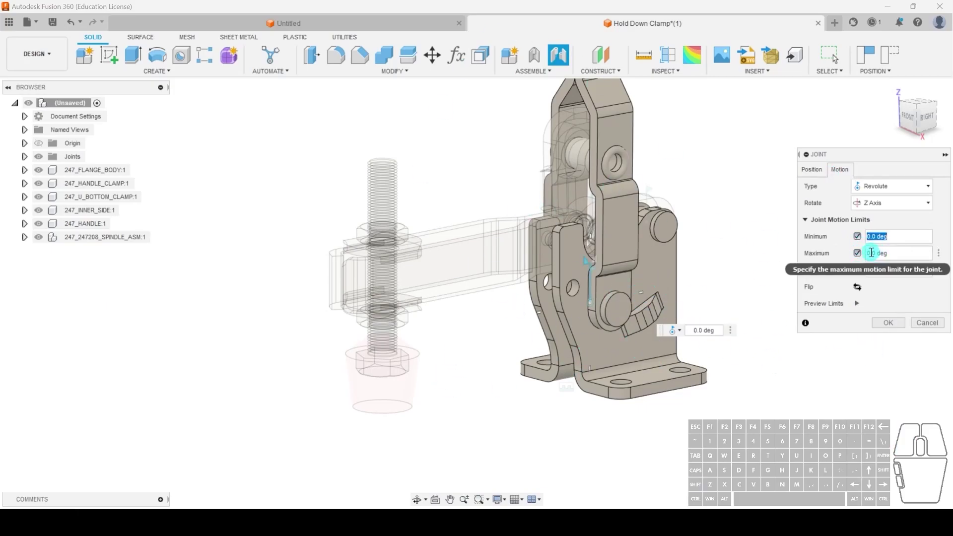
click(874, 252)
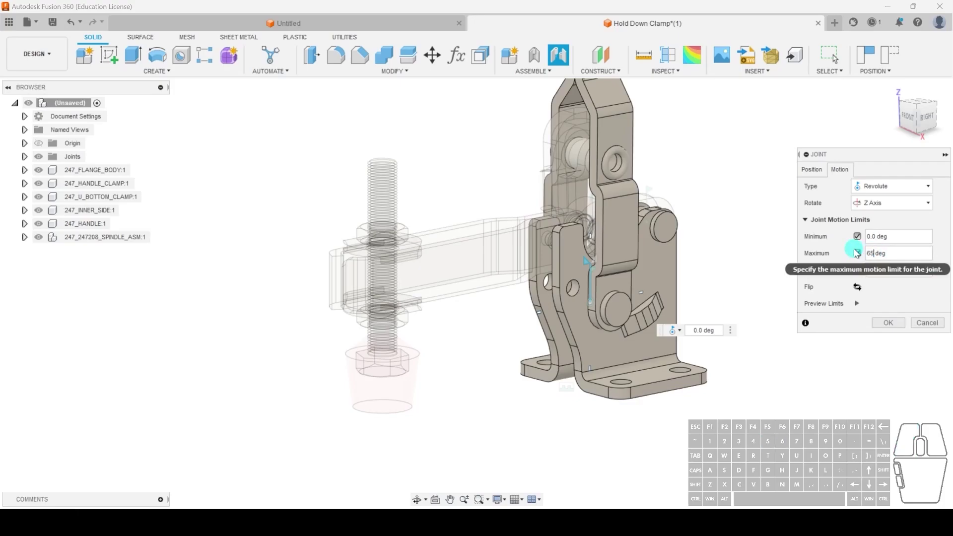
text(65)
key(Tab)
shift+middle_drag(697, 368, 701, 397)
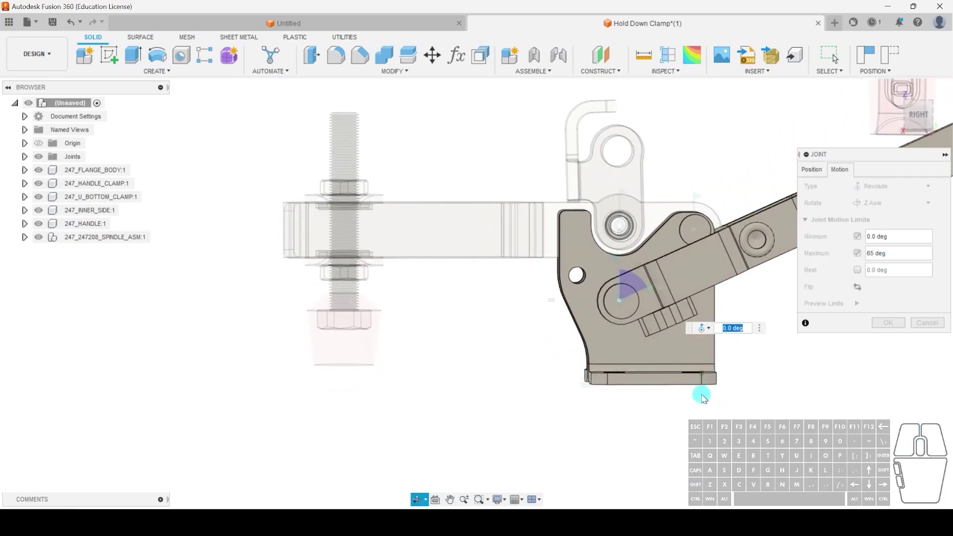
click(888, 322)
shift+middle_drag(496, 353, 707, 297)
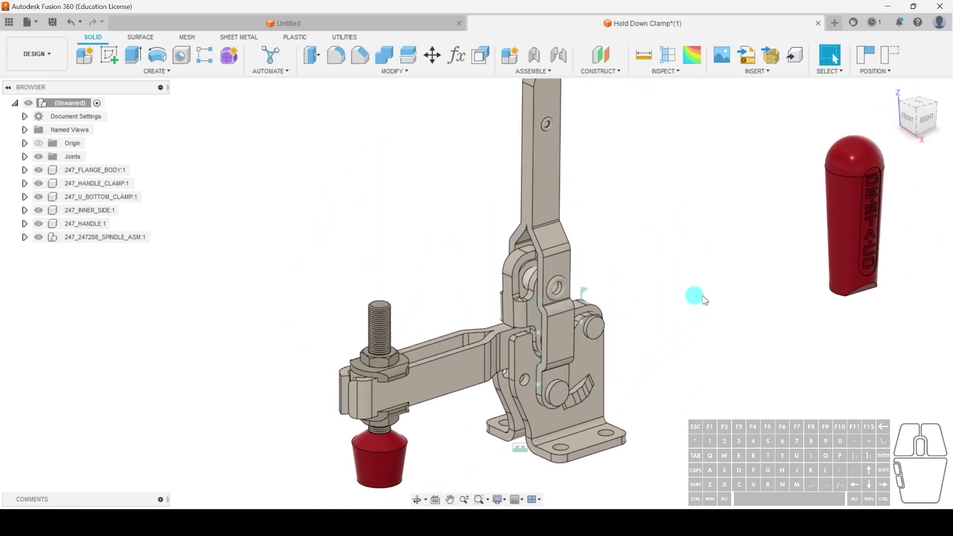
Swing the handle clamp back away from the inner side link and capture the new position
drag(537, 95, 631, 272)
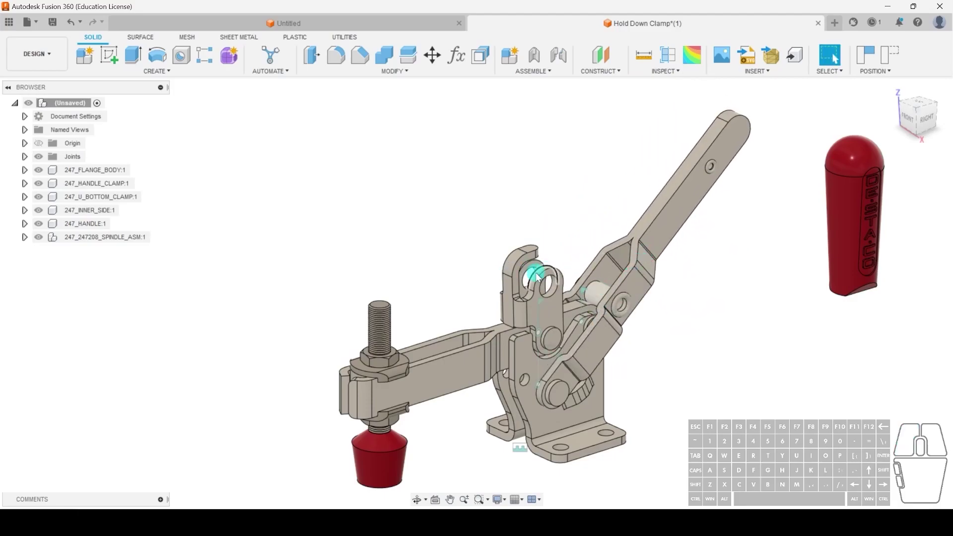
scroll(631, 258, up, 3)
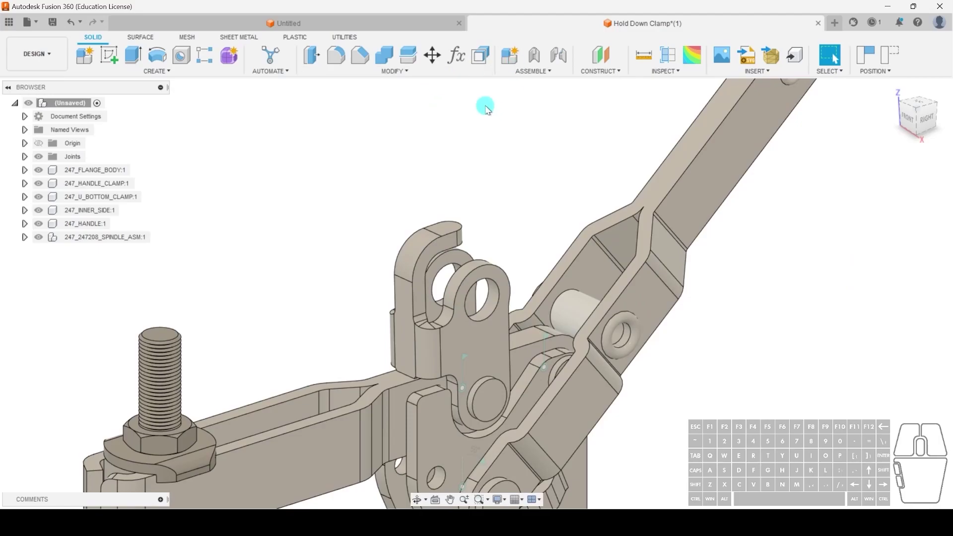
click(871, 58)
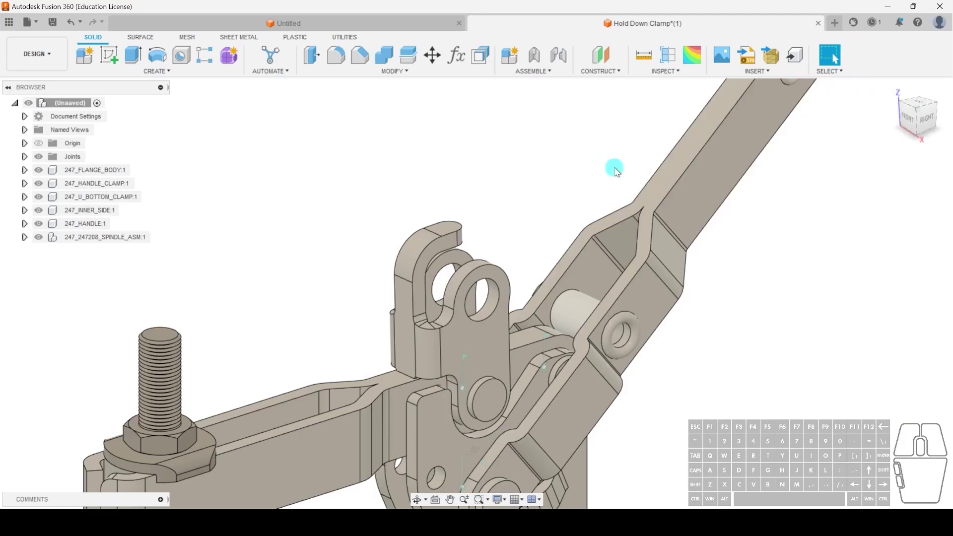
Start a new joint and snap its first origin to the middle of the handle clamp's cross pin
click(559, 59)
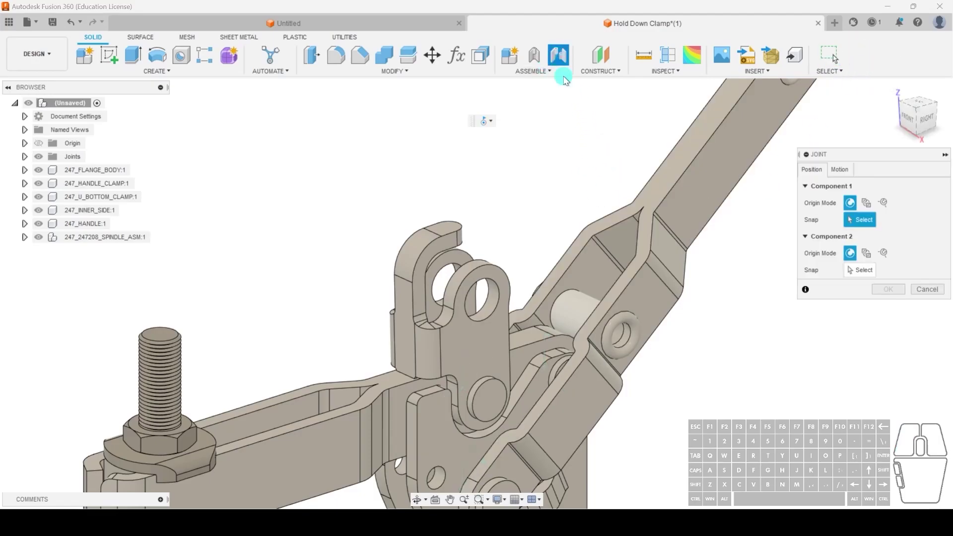
mouse_move(575, 317)
shift+middle_down()
mouse_move(599, 327)
mouse_move(585, 319)
shift+middle_up()
shift+middle_drag(588, 308, 496, 238)
shift+middle_drag(617, 252, 850, 267)
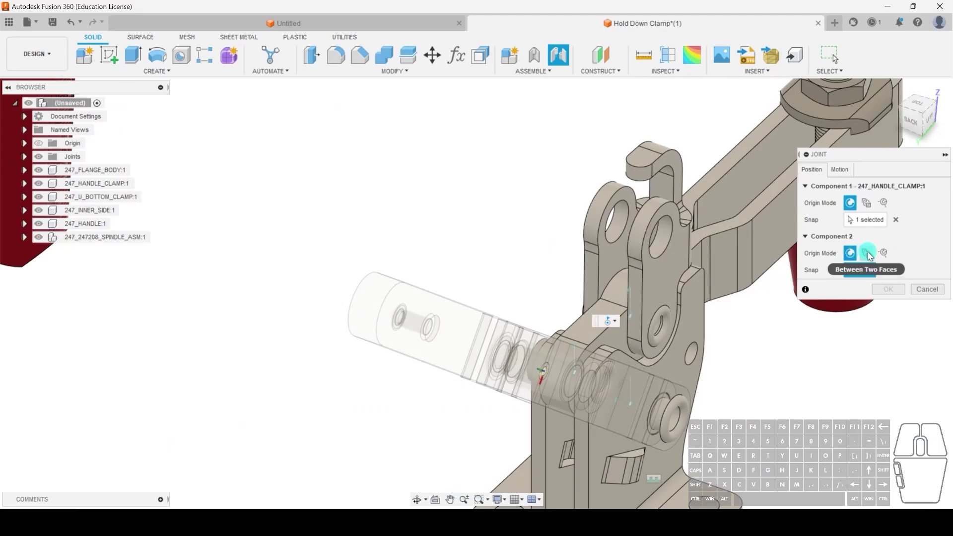
Place the second joint origin between the inner side link's two outer faces, centred on the upper holes, and create the joint
click(867, 253)
scroll(642, 211, up, 3)
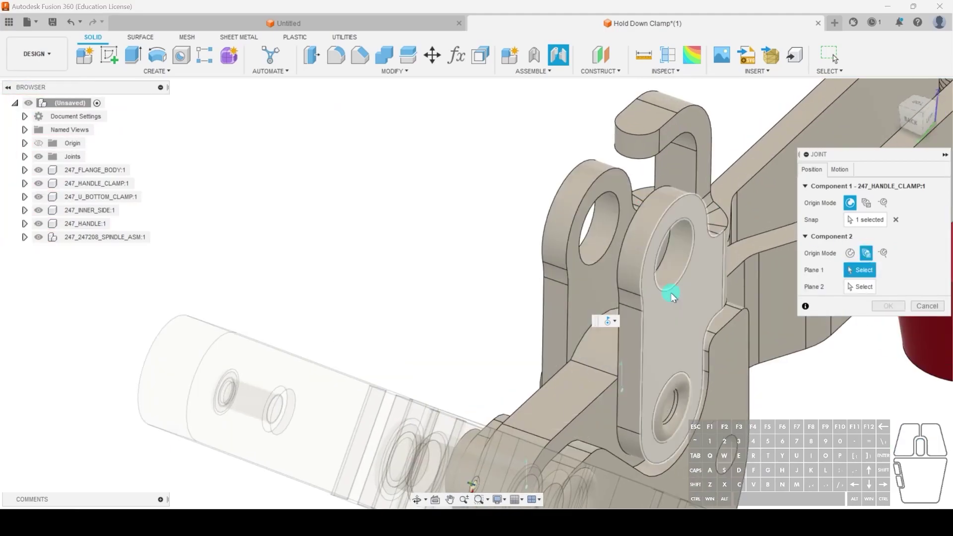
click(653, 321)
shift+middle_drag(653, 318, 536, 278)
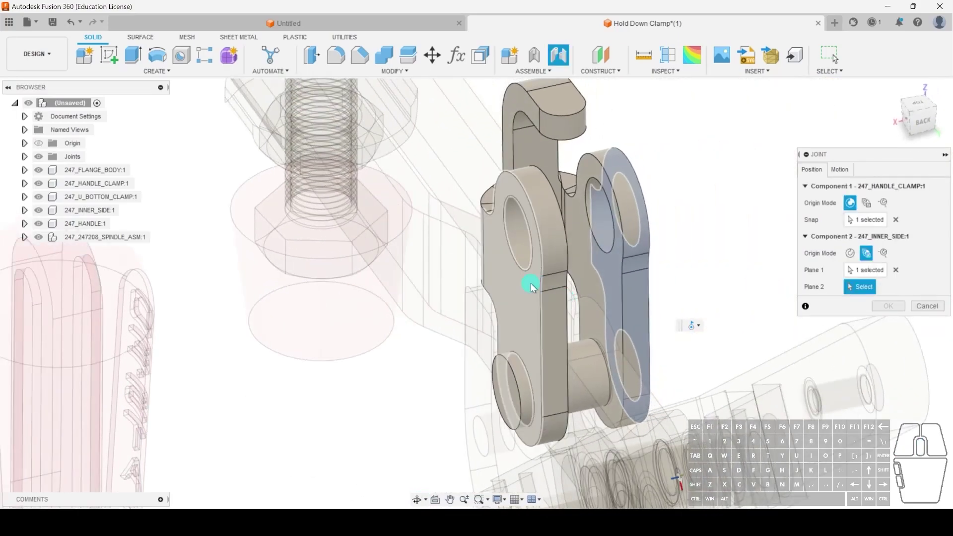
click(536, 278)
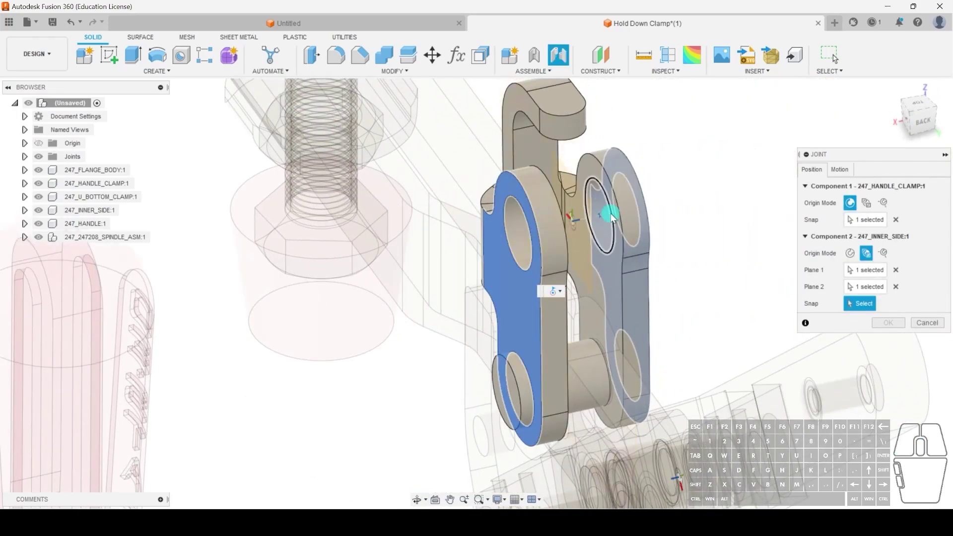
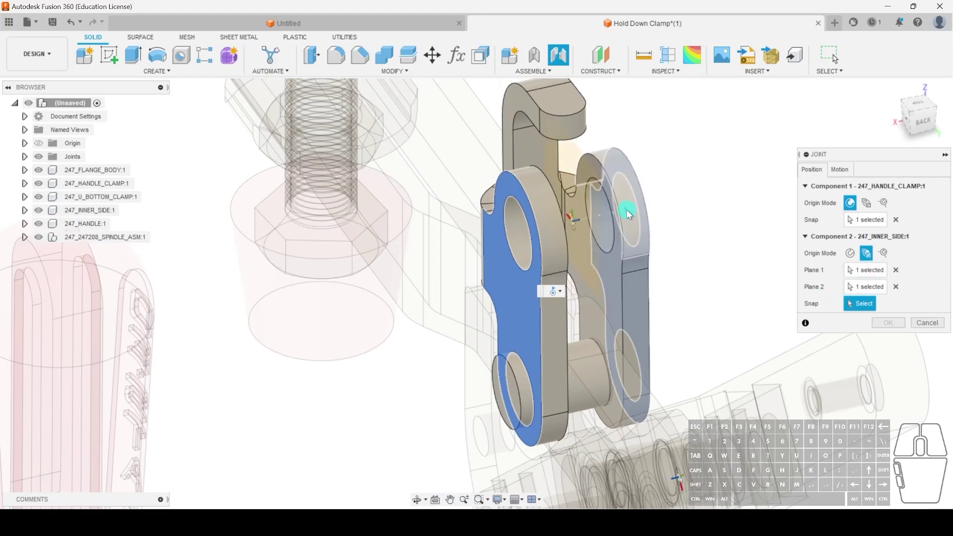
click(573, 225)
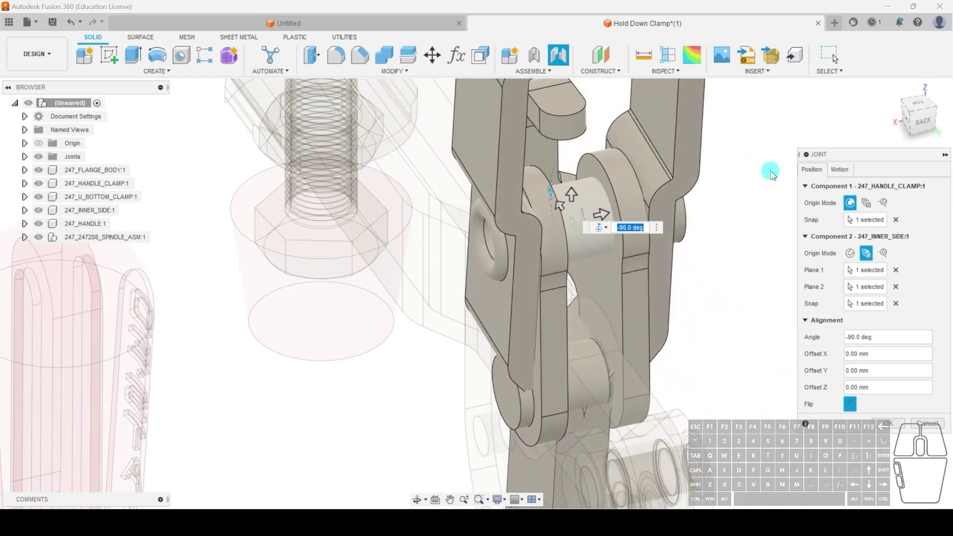
click(885, 423)
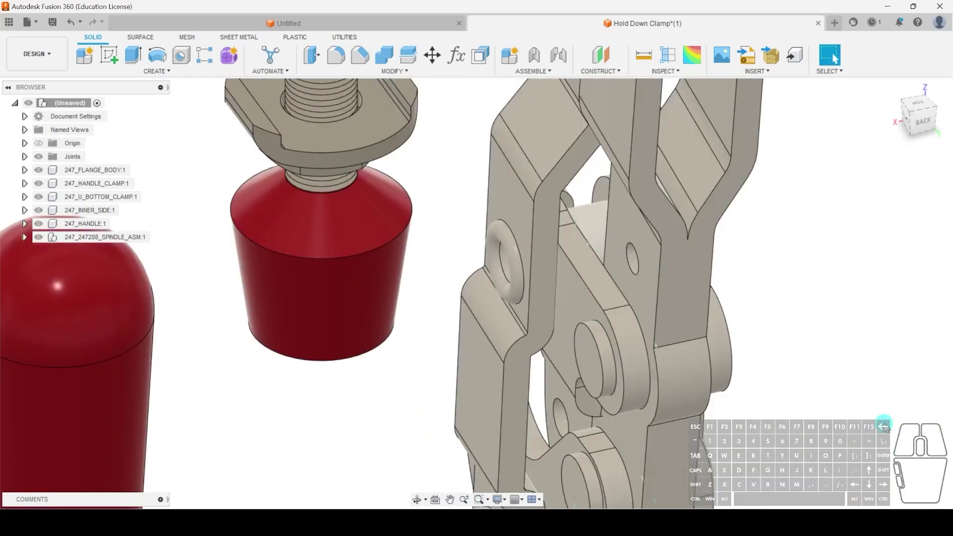
Drag the handle clamp to test the linkage, then undo the movement and the joint to the inner side link
scroll(676, 370, down, 5)
shift+middle_drag(676, 371, 698, 384)
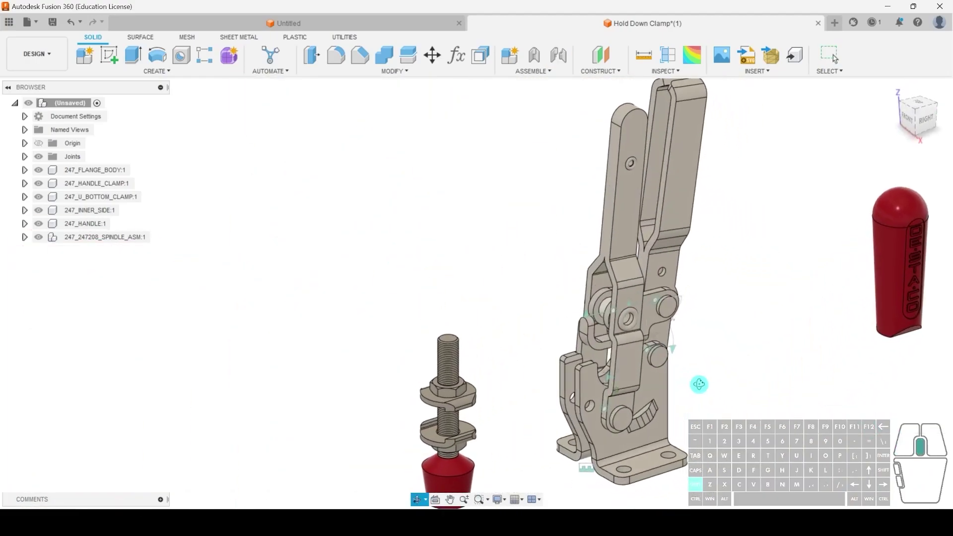
drag(623, 136, 550, 268)
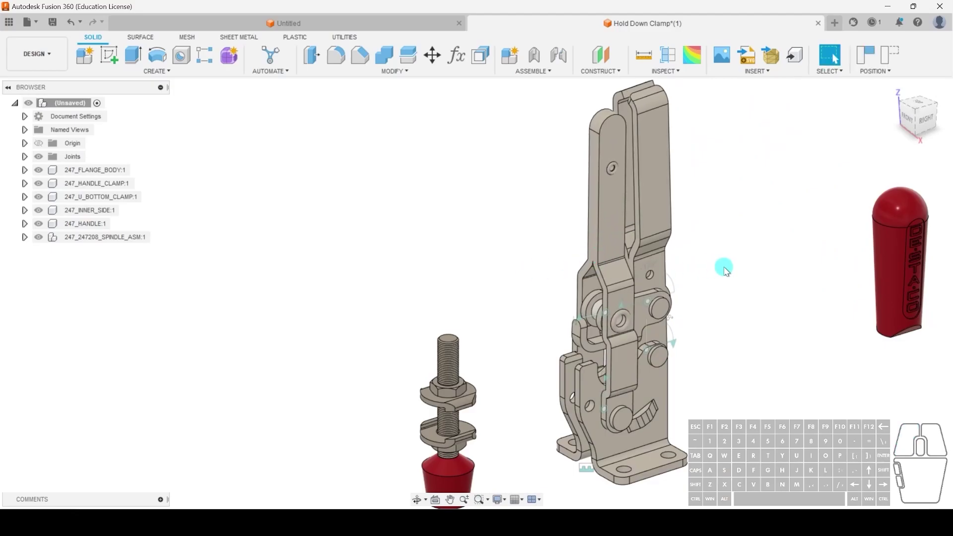
key(ctrl+z)
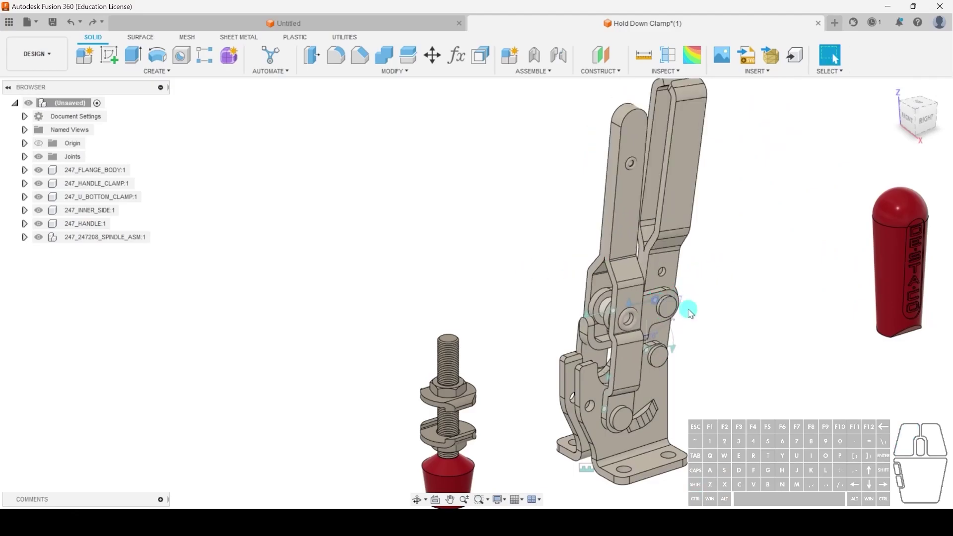
key(ctrl+z)
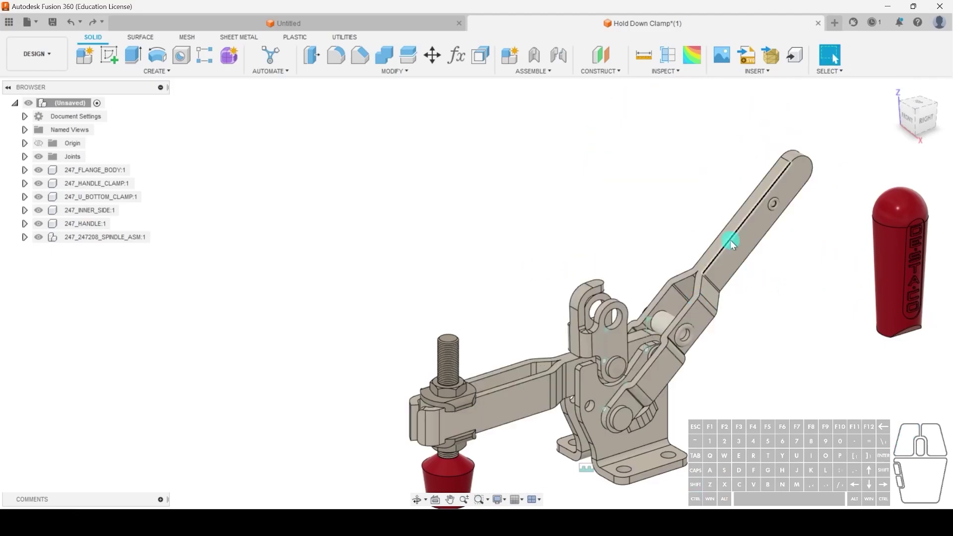
Delete the captured position Position1 from the design history
scroll(603, 328, up, 5)
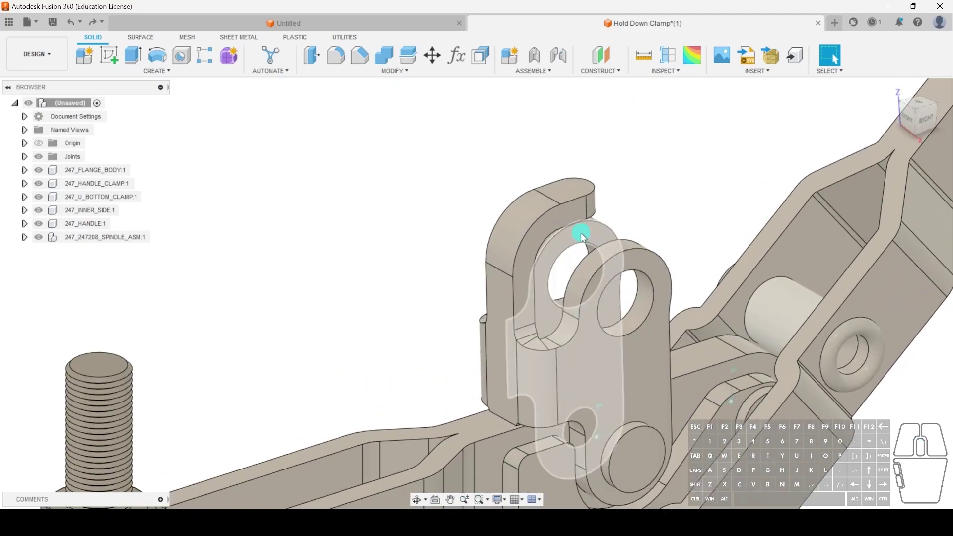
scroll(573, 227, down, 4)
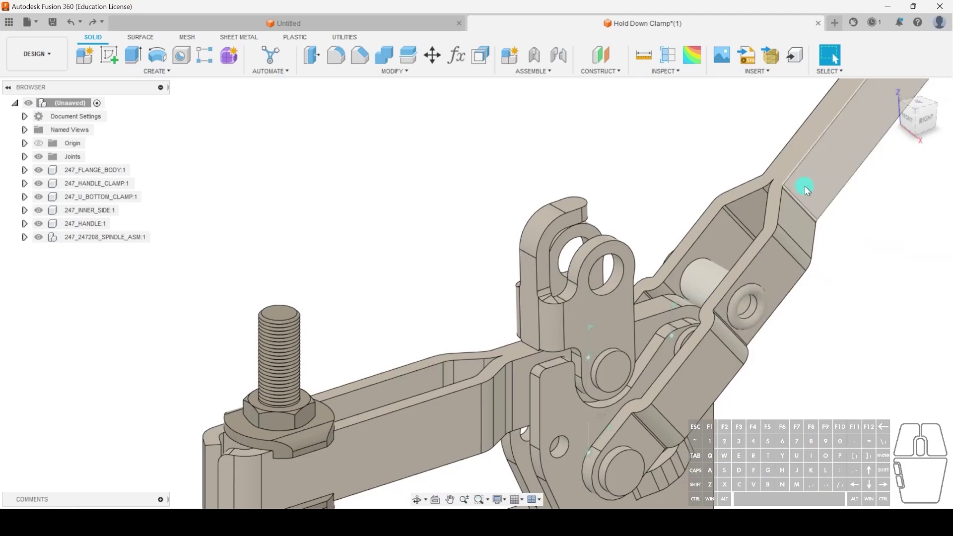
scroll(730, 258, down, 4)
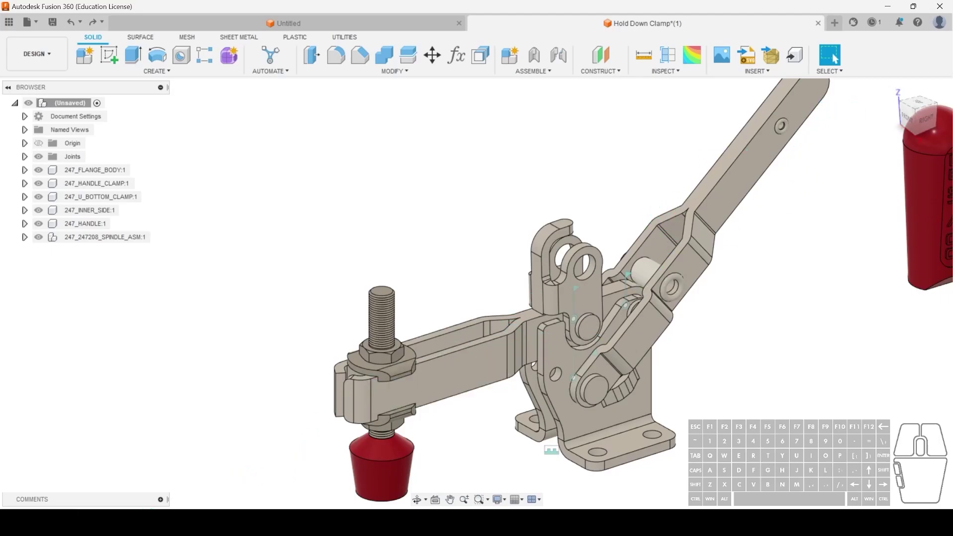
right_click(154, 505)
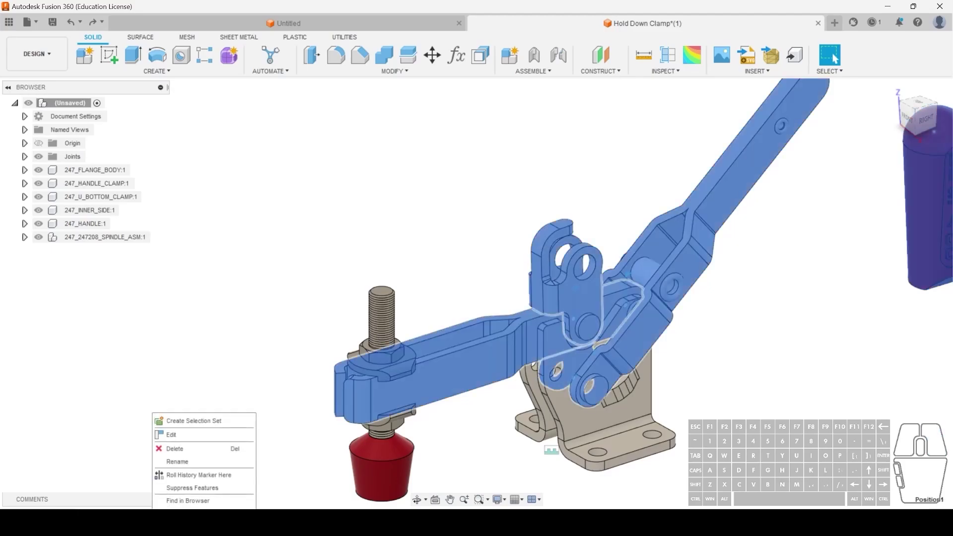
click(171, 448)
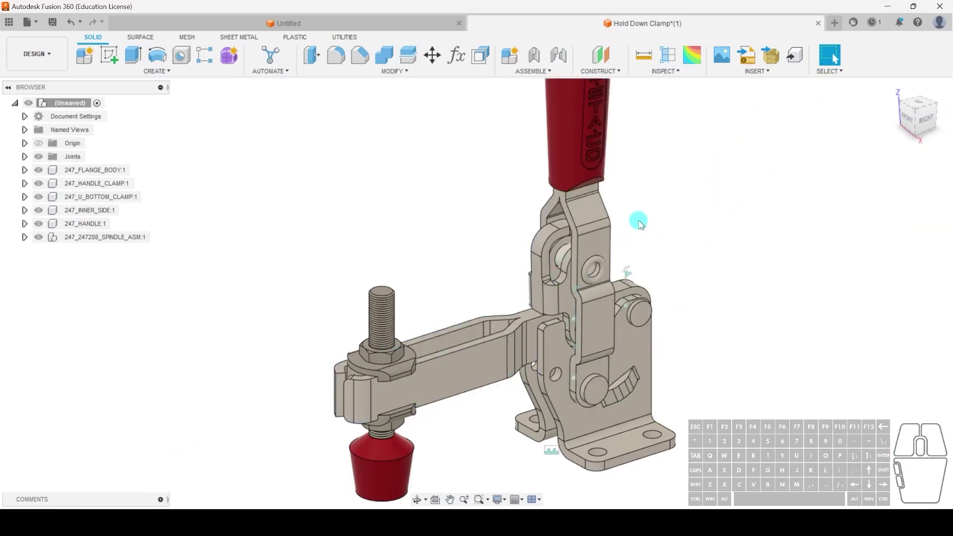
Move the red grip aside, off the handle clamp
shift+middle_drag(614, 217, 536, 206)
scroll(604, 270, up, 5)
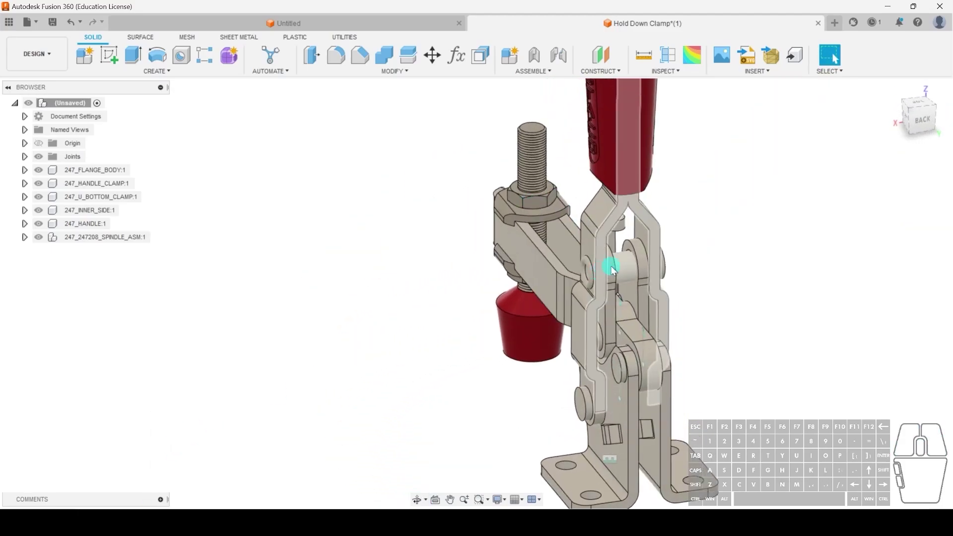
scroll(642, 252, down, 6)
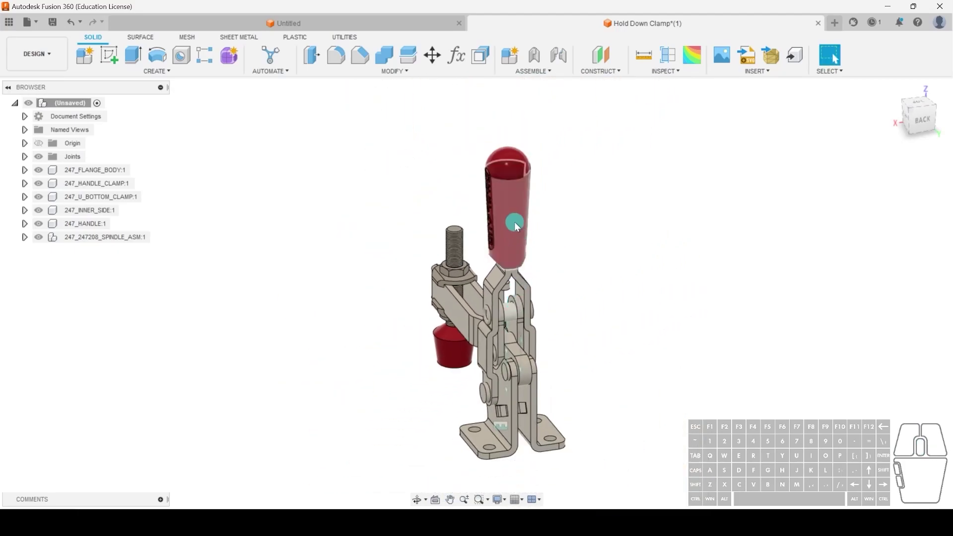
drag(516, 219, 617, 213)
scroll(549, 287, up, 8)
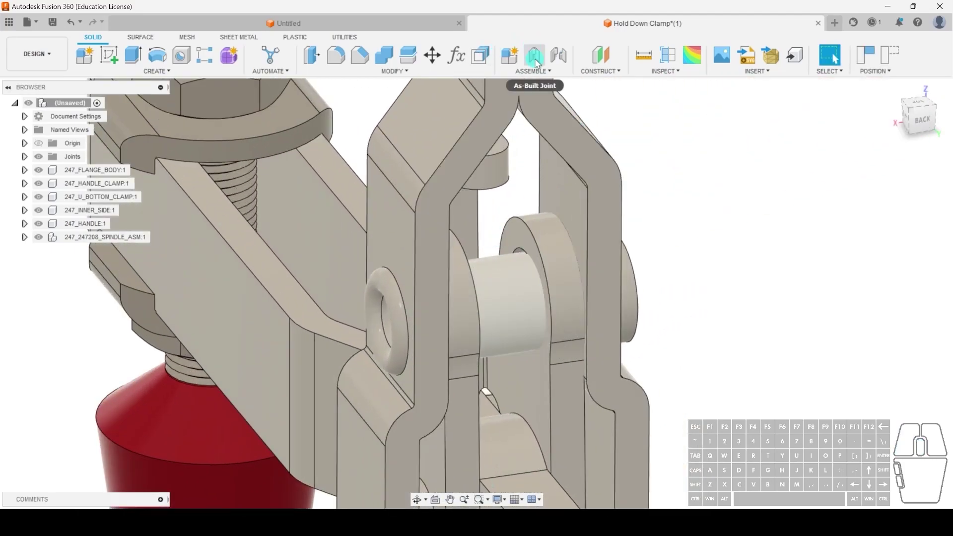
Create a Revolute as-built joint between the handle clamp and the inner side link, snapped to the middle of the cross pin
click(535, 57)
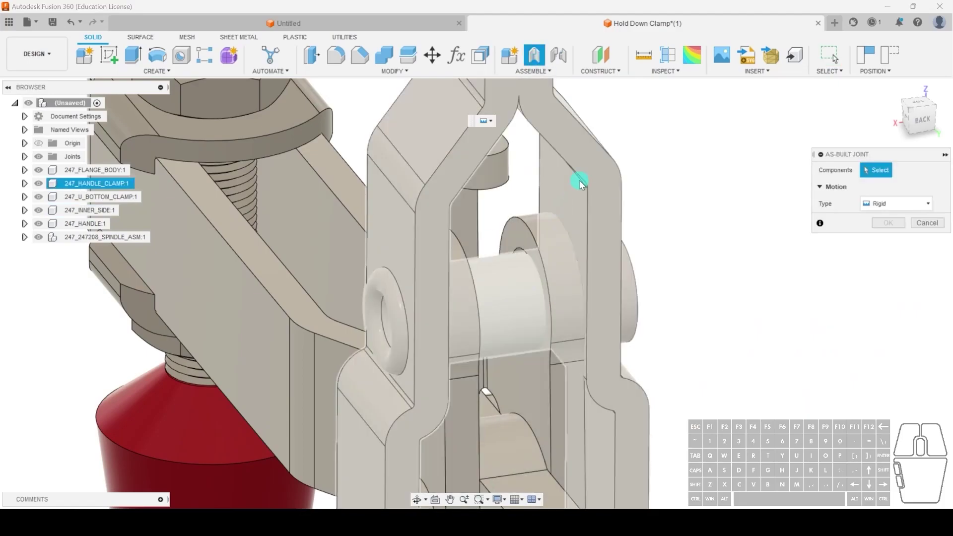
click(501, 302)
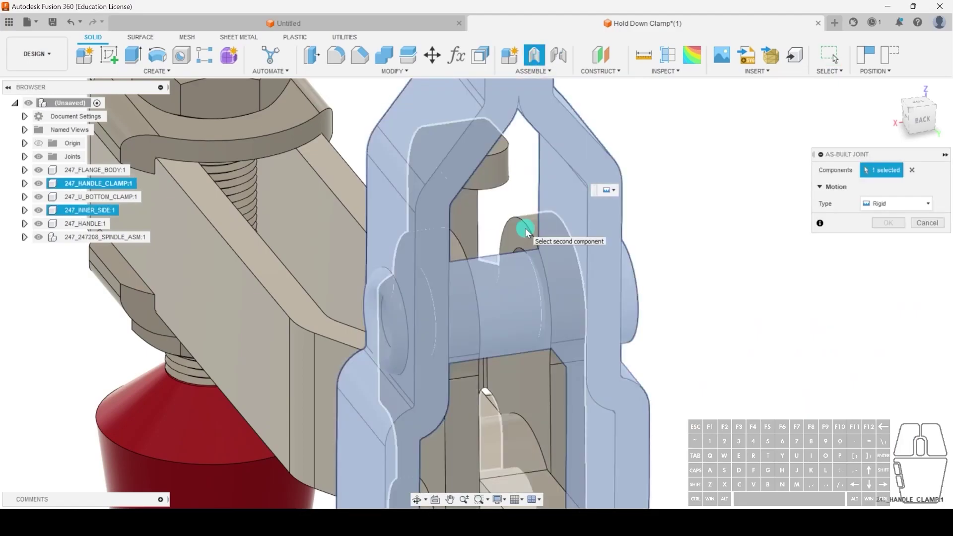
click(525, 228)
click(893, 211)
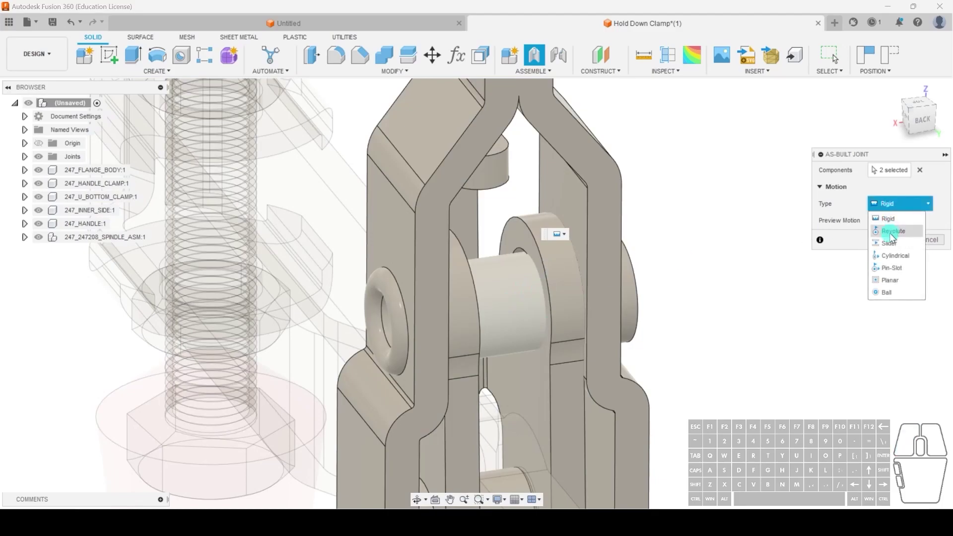
click(888, 230)
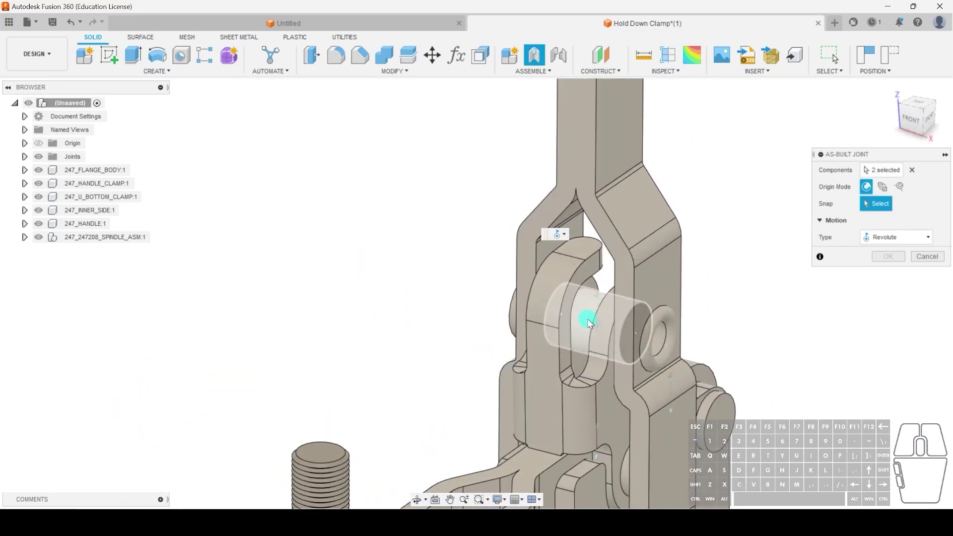
click(589, 323)
click(882, 351)
Swing the handle clamp to check the motion of the joined linkage
shift+middle_drag(799, 351, 678, 321)
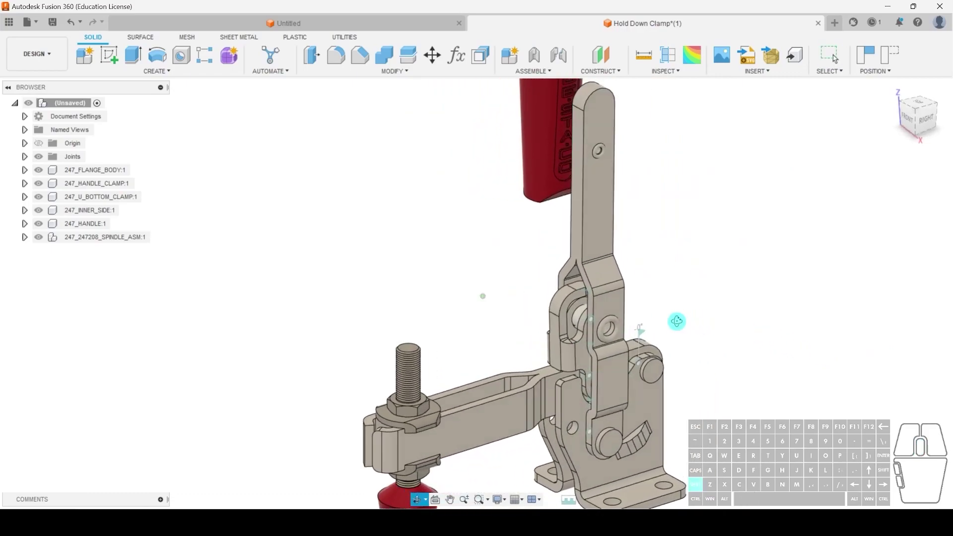
drag(623, 192, 613, 253)
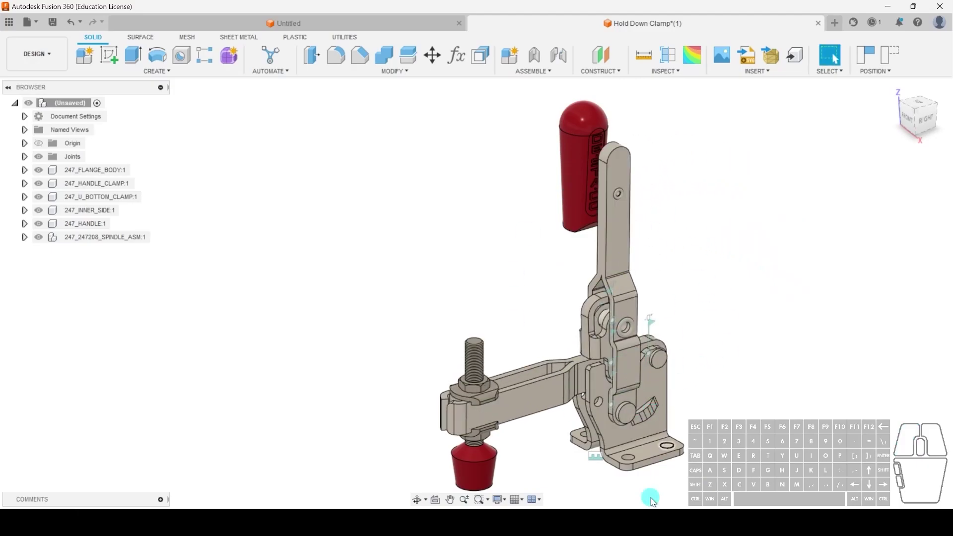
shift+middle_drag(711, 215, 707, 345)
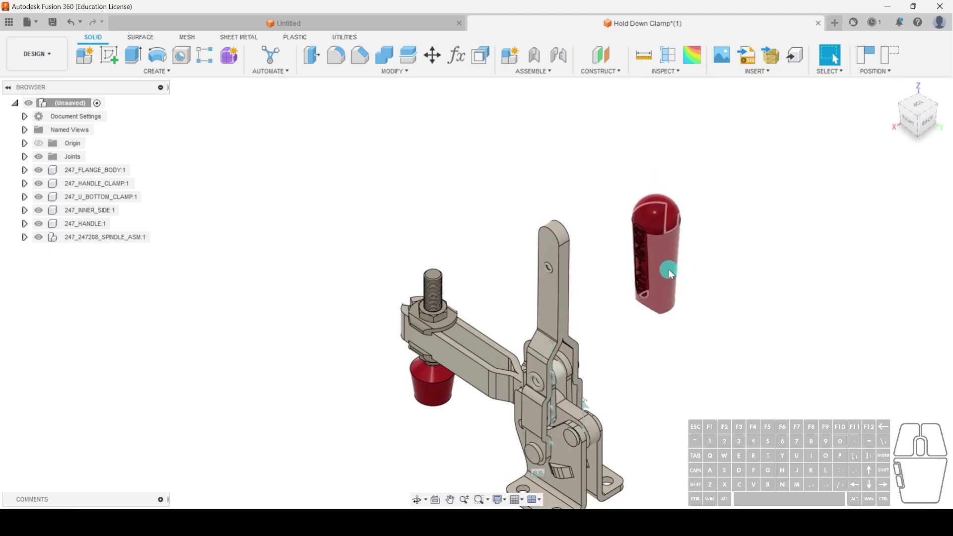
Examine the red grip's hollow interior with a temporary section cut -70 mm from the handle clamp's flat side face, and compare the clamp's rounded end
scroll(666, 306, up, 3)
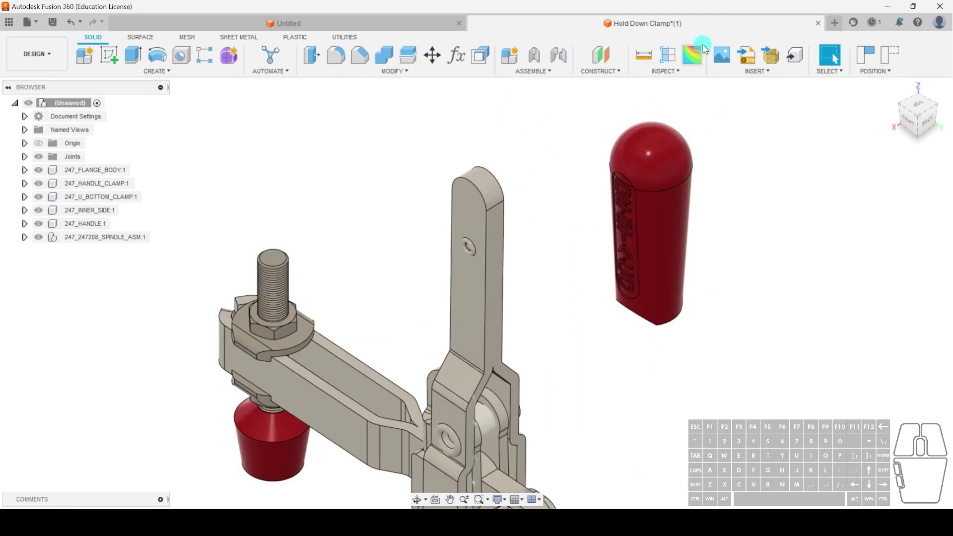
click(676, 57)
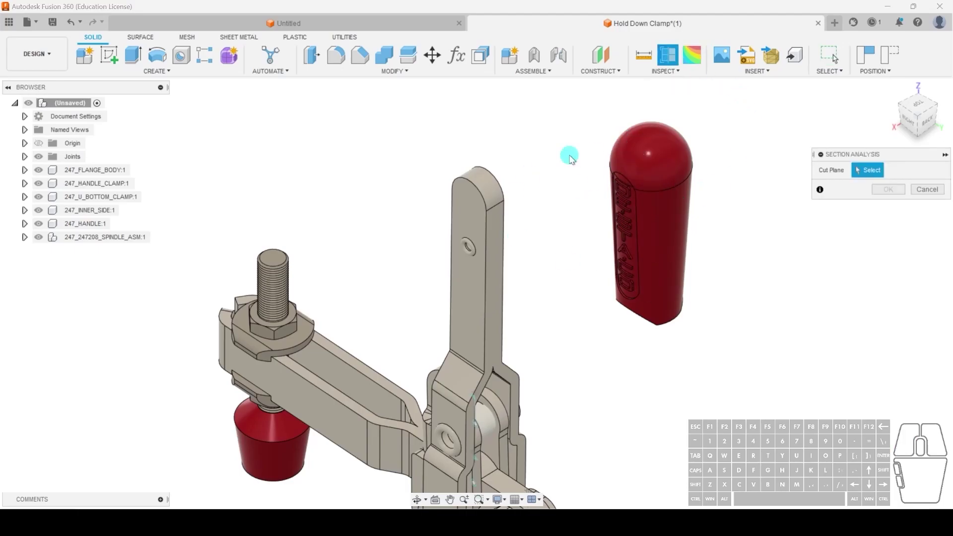
click(479, 205)
drag(456, 227, 605, 171)
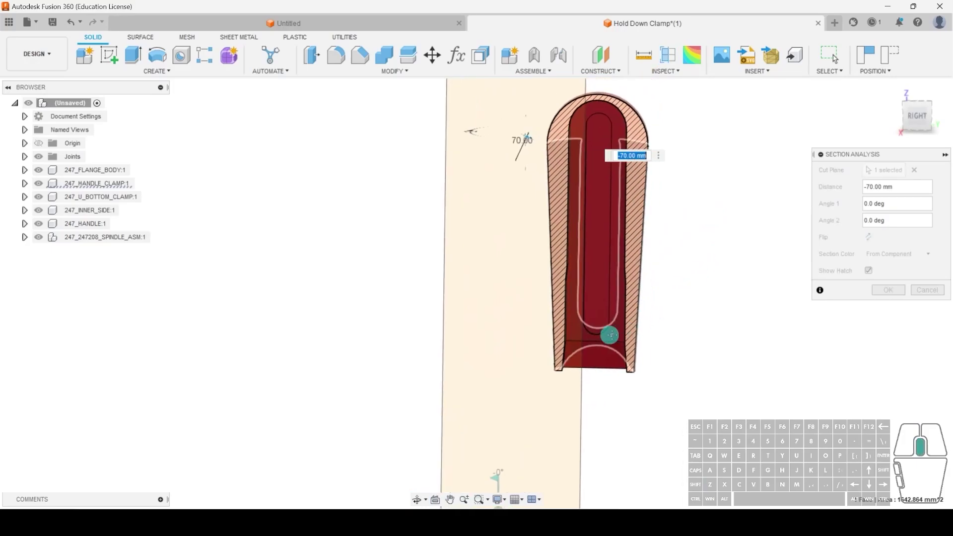
scroll(616, 249, up, 3)
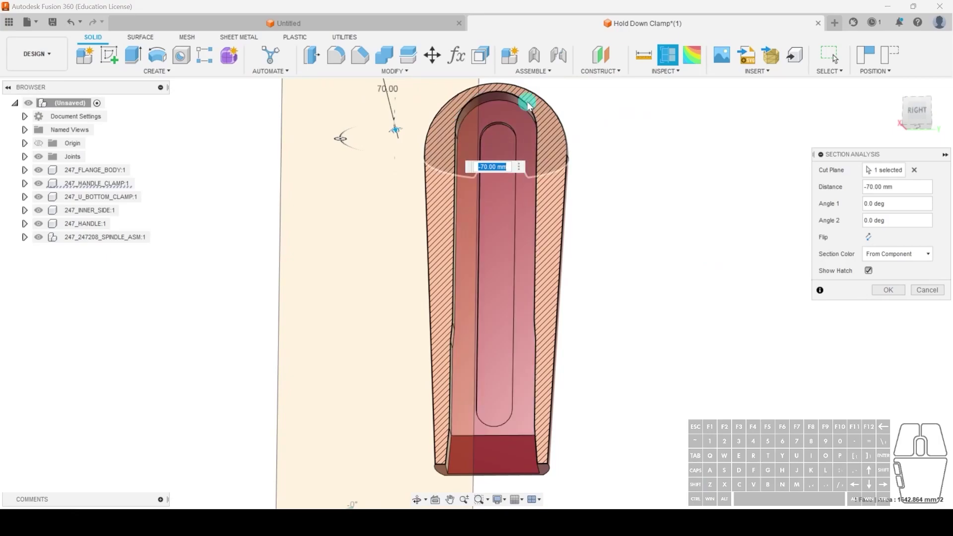
scroll(447, 199, down, 3)
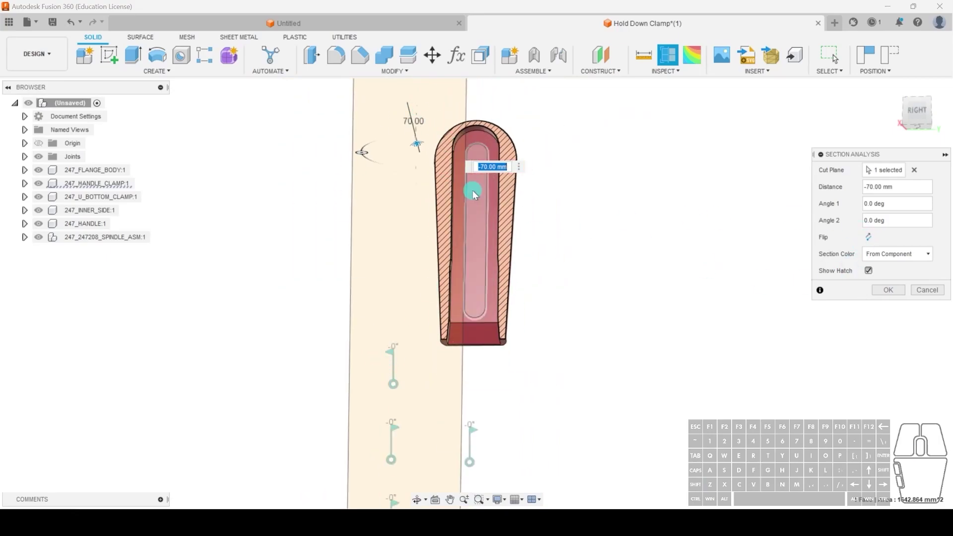
click(929, 293)
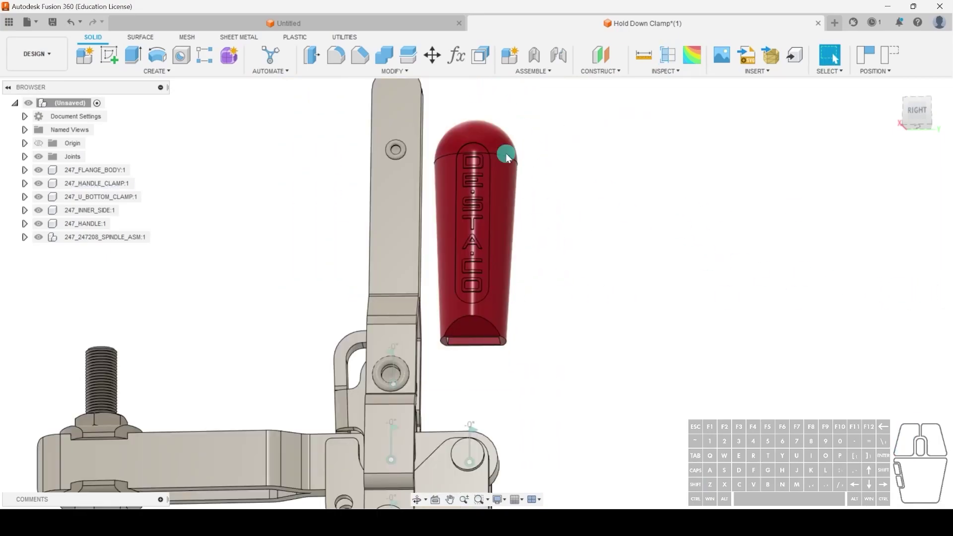
scroll(425, 183, up, 4)
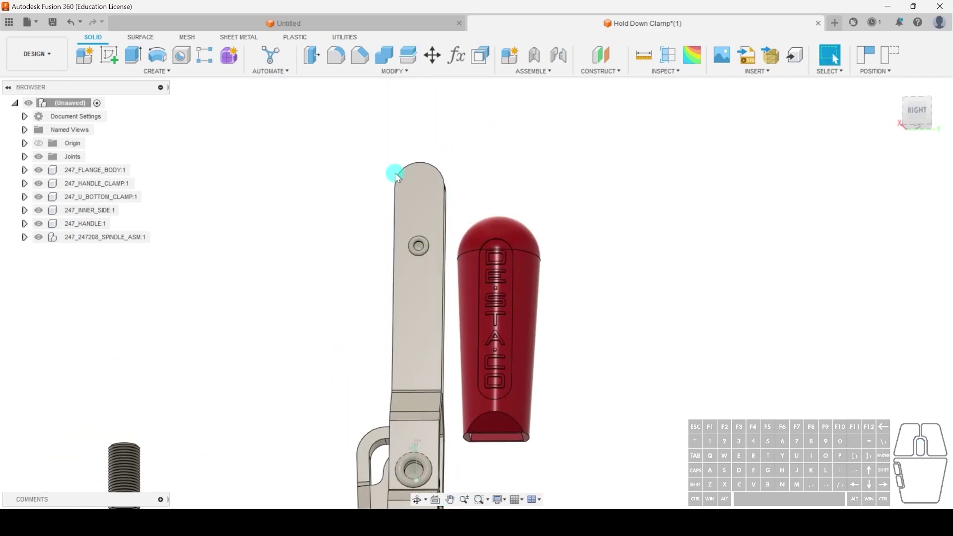
shift+middle_drag(461, 212, 527, 211)
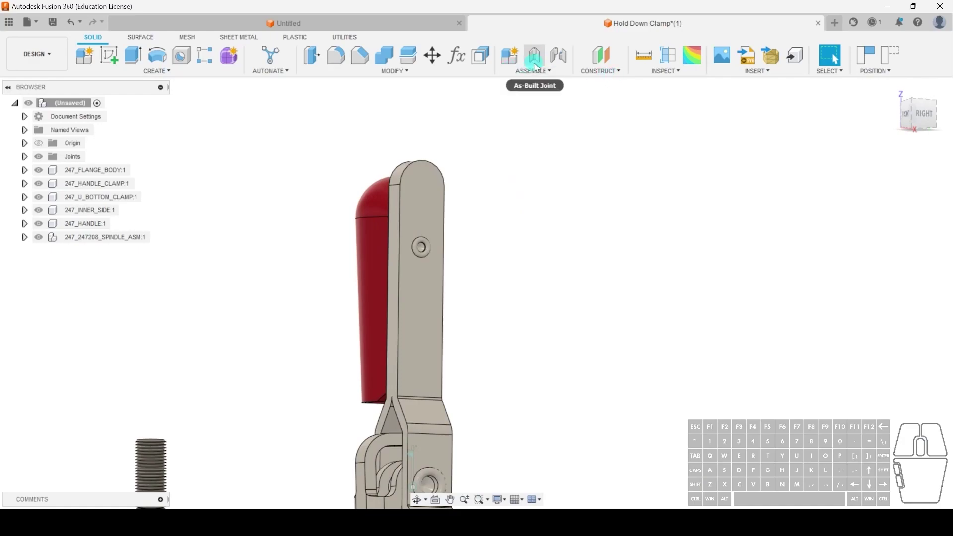
Start a joint with the red grip's origin set between two faces, taking one flat inner wall of its cavity as Plane 1
click(558, 59)
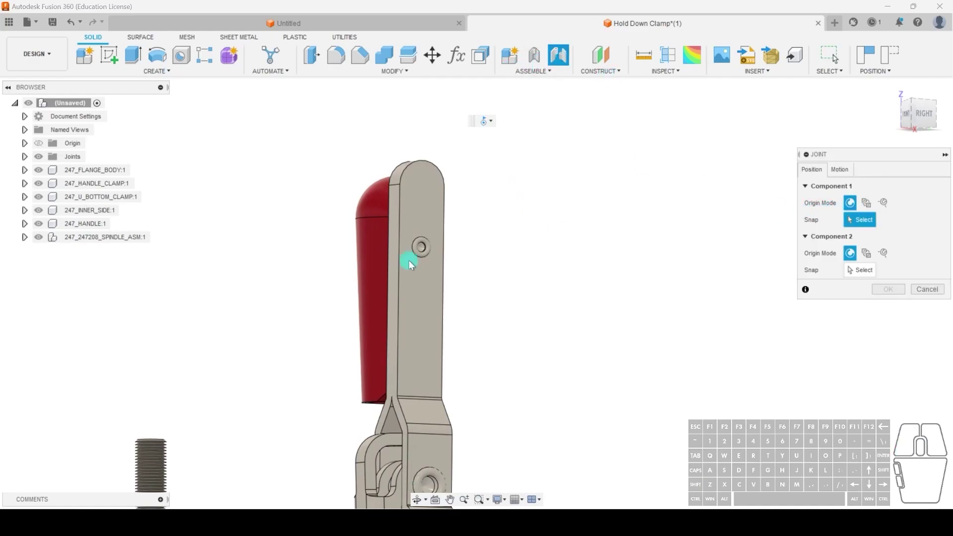
shift+middle_drag(382, 221, 436, 248)
shift+middle_drag(449, 389, 294, 171)
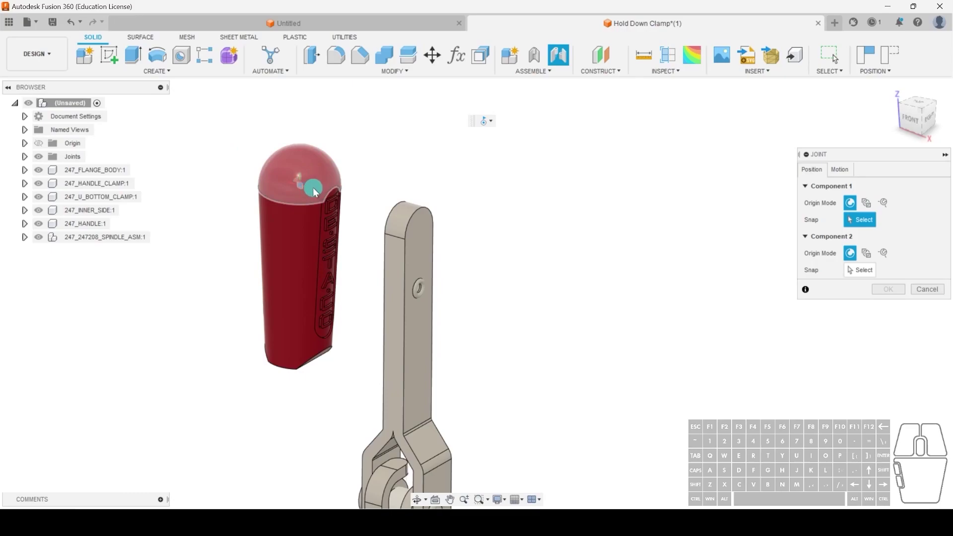
click(866, 203)
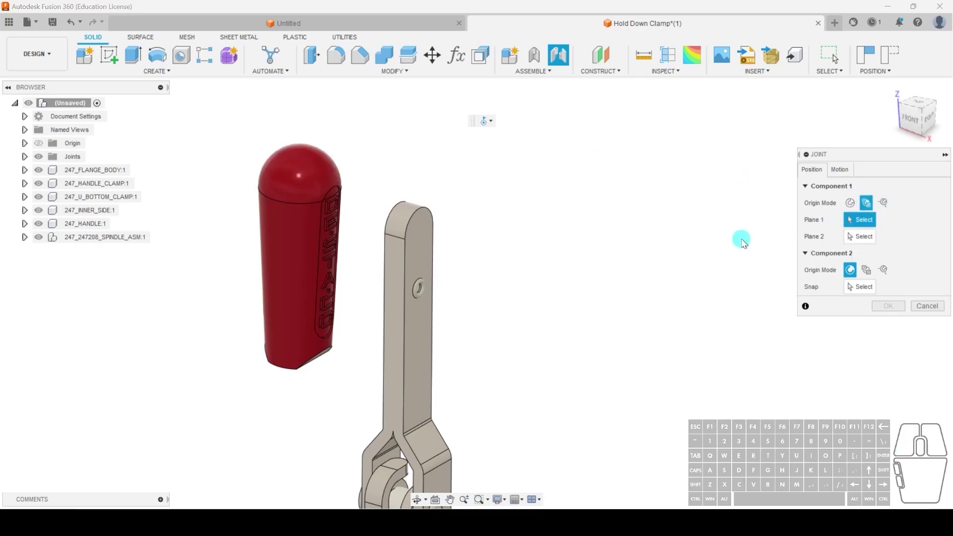
shift+middle_drag(356, 356, 521, 348)
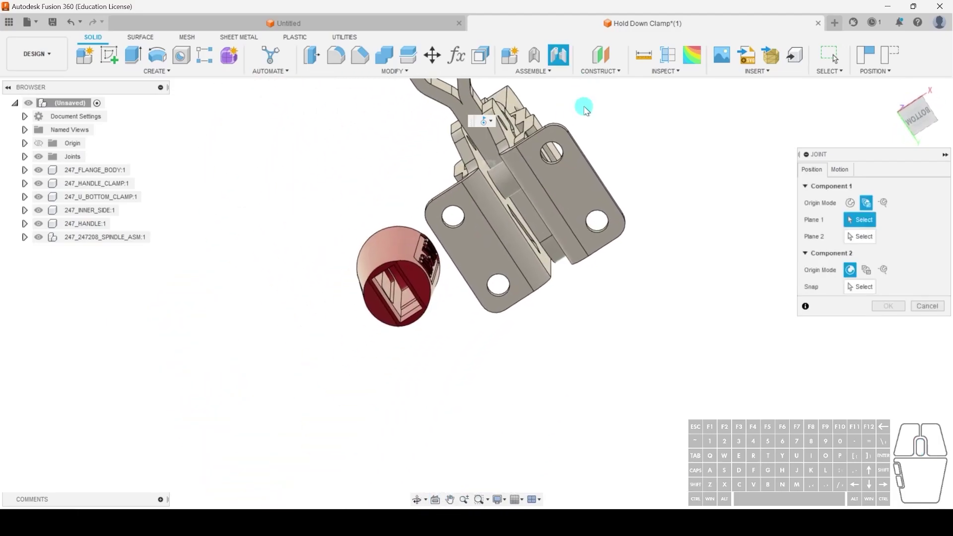
scroll(506, 357, up, 8)
click(499, 334)
scroll(502, 372, down, 5)
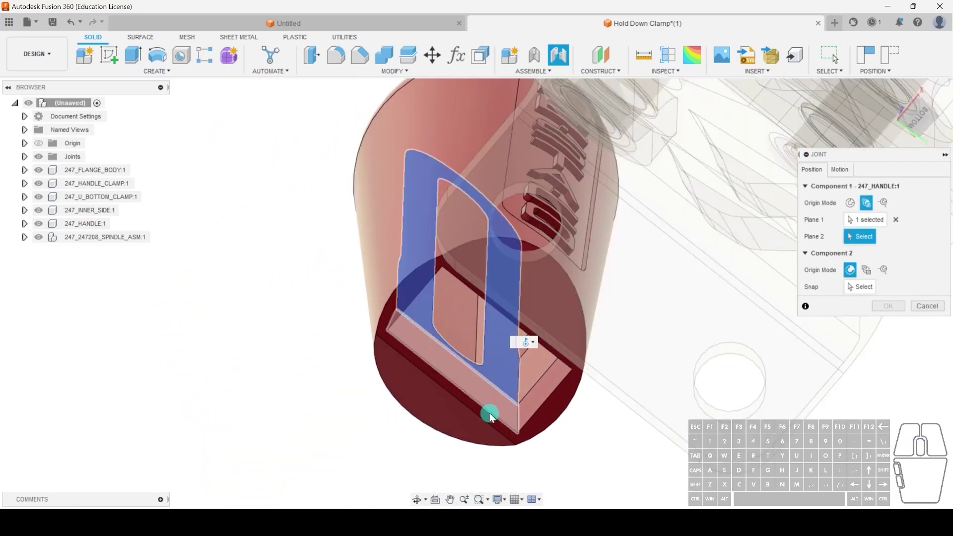
Take the opposite inner wall of the grip's cavity as Plane 2 and snap the joint origin to the center of the cavity's rounded end
scroll(430, 417, up, 5)
middle_drag(430, 417, 495, 439)
scroll(447, 268, up, 10)
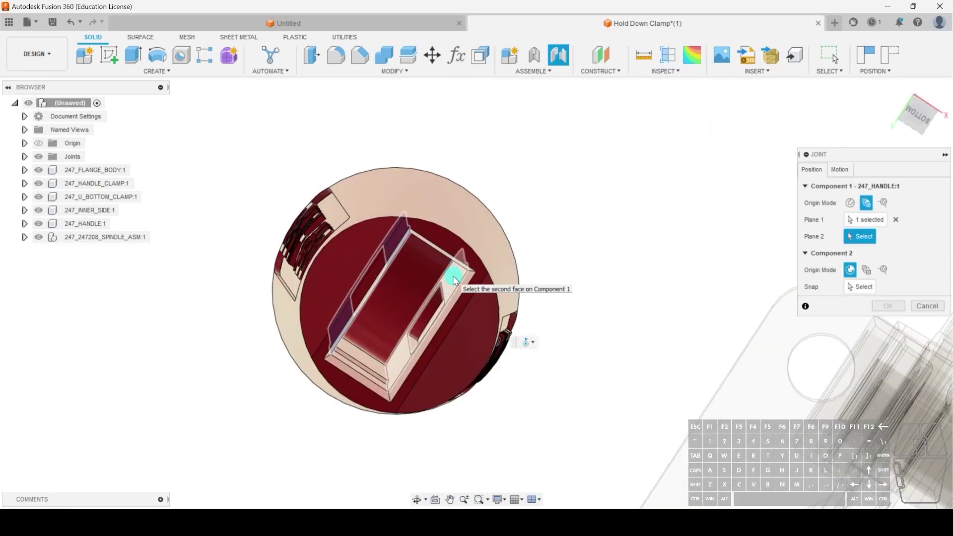
click(453, 280)
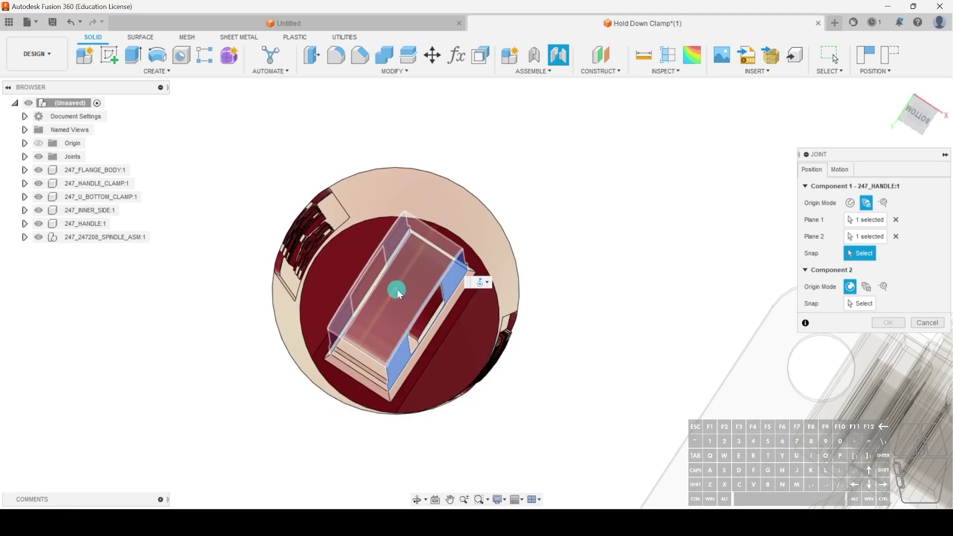
scroll(396, 293, up, 5)
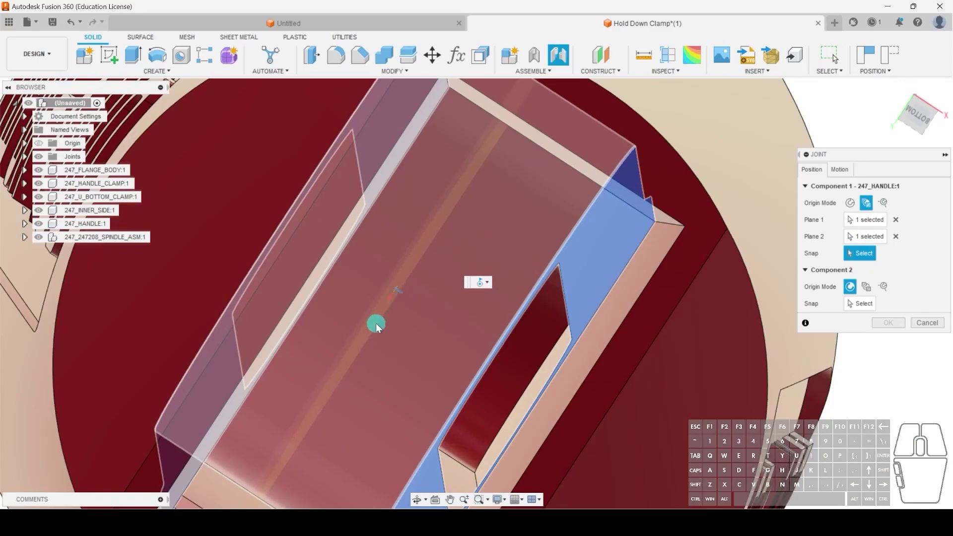
click(394, 285)
scroll(394, 285, down, 10)
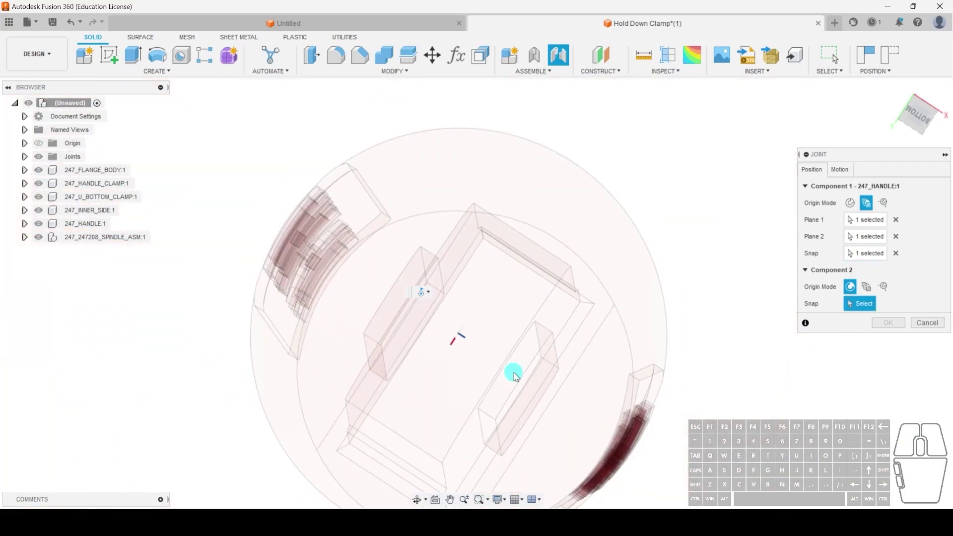
Snap the joint's second component to the middle axis point of the handle clamp's rounded end
shift+middle_drag(684, 234, 591, 119)
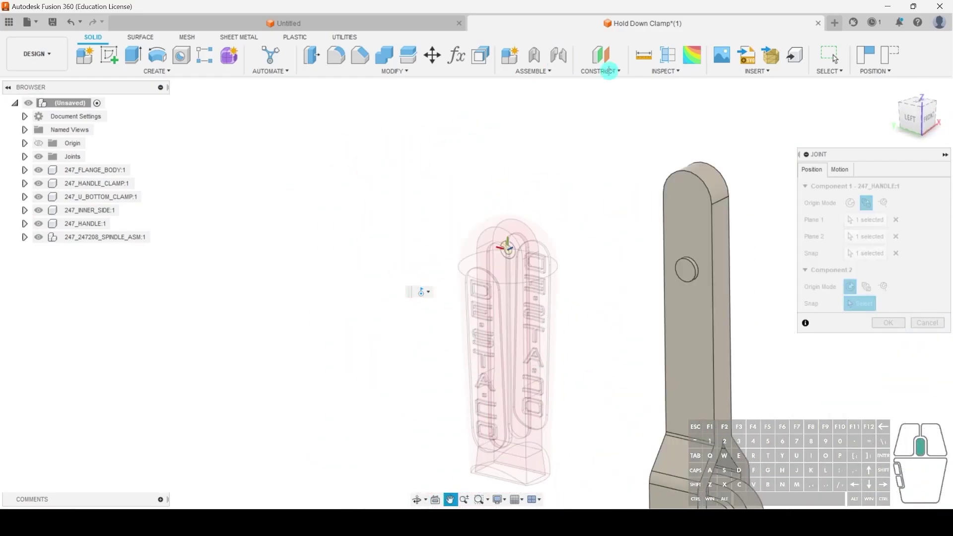
scroll(532, 123, up, 5)
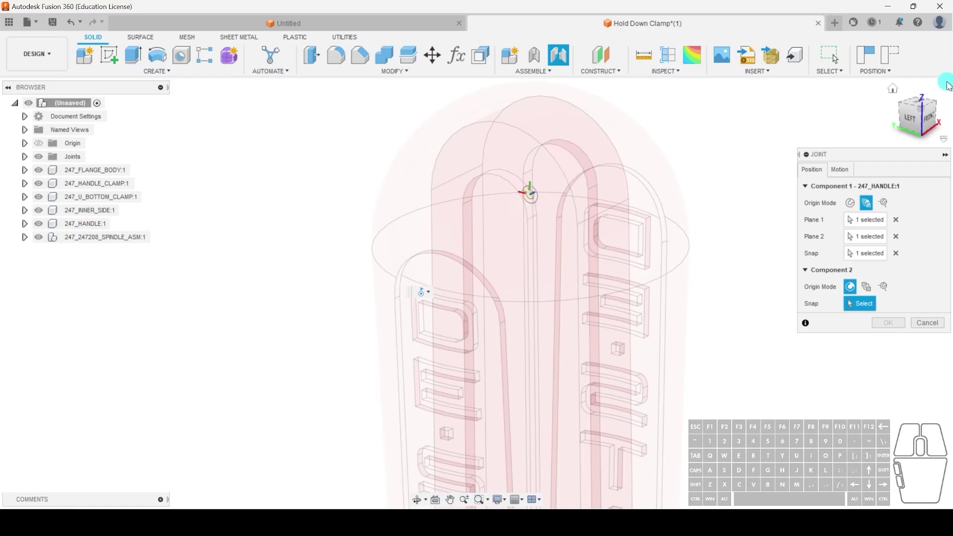
click(917, 121)
middle_drag(731, 107, 451, 262)
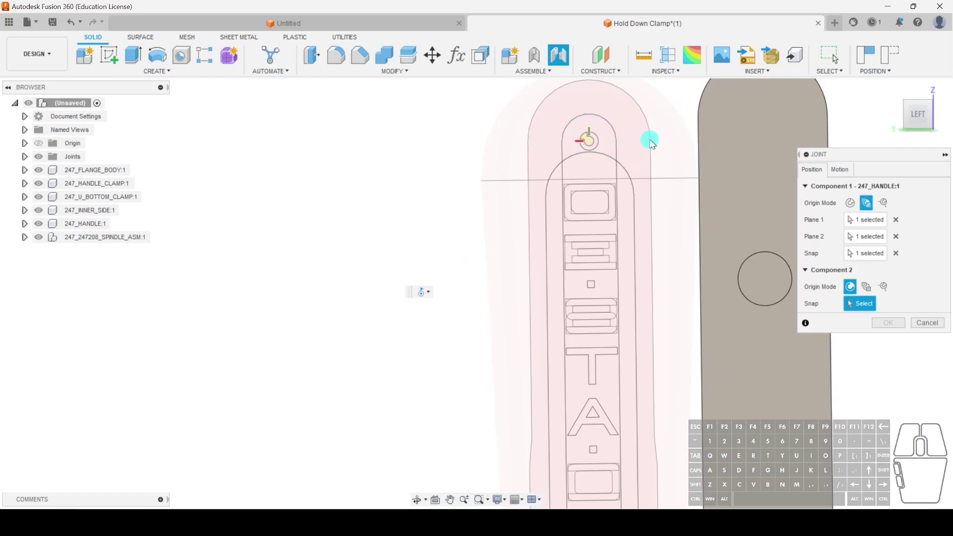
middle_drag(658, 131, 586, 153)
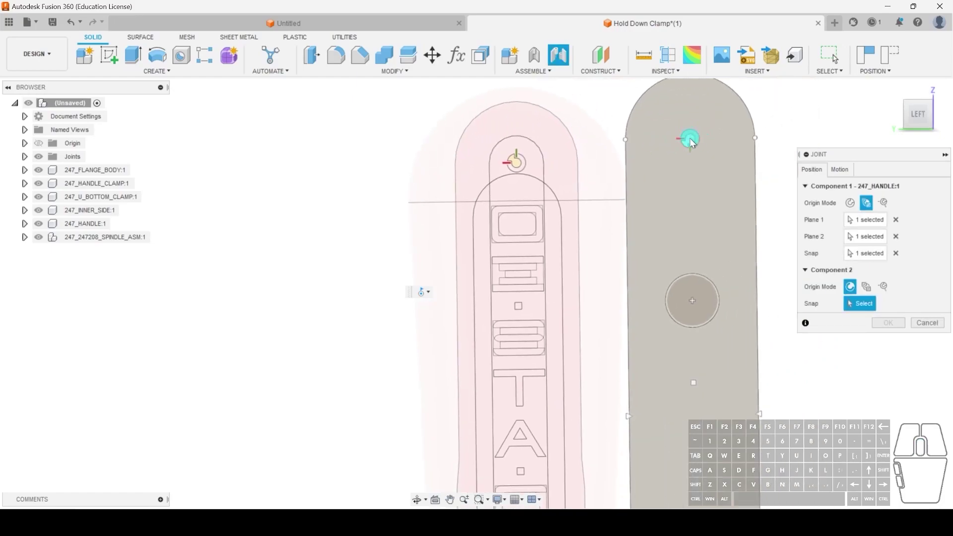
scroll(693, 141, down, 3)
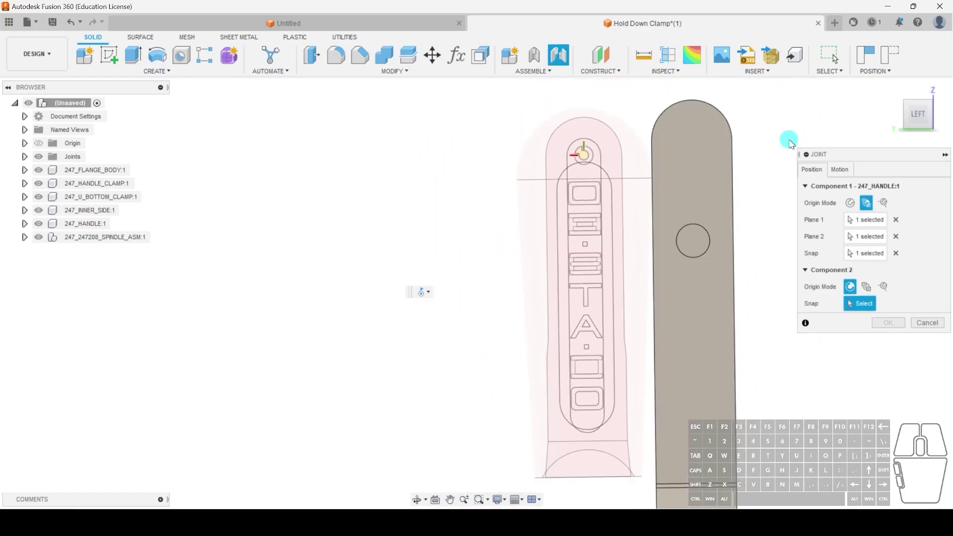
shift+middle_drag(765, 134, 723, 149)
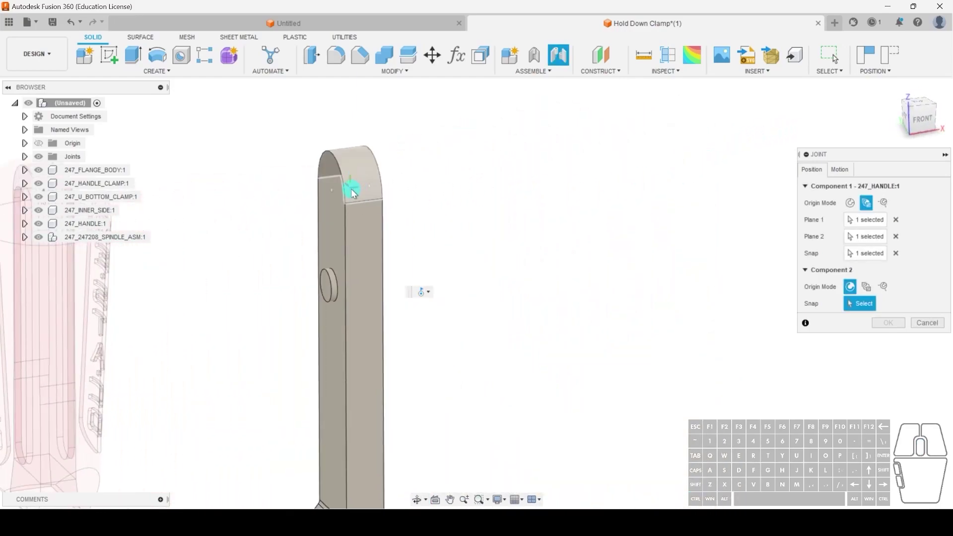
click(353, 189)
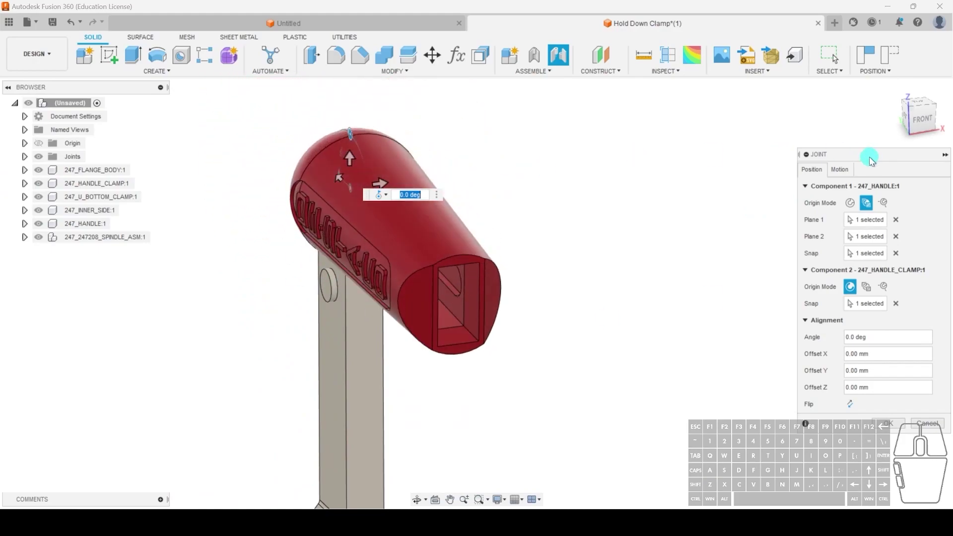
Set the grip joint's motion type to Rigid and finish the joint
click(839, 169)
click(906, 187)
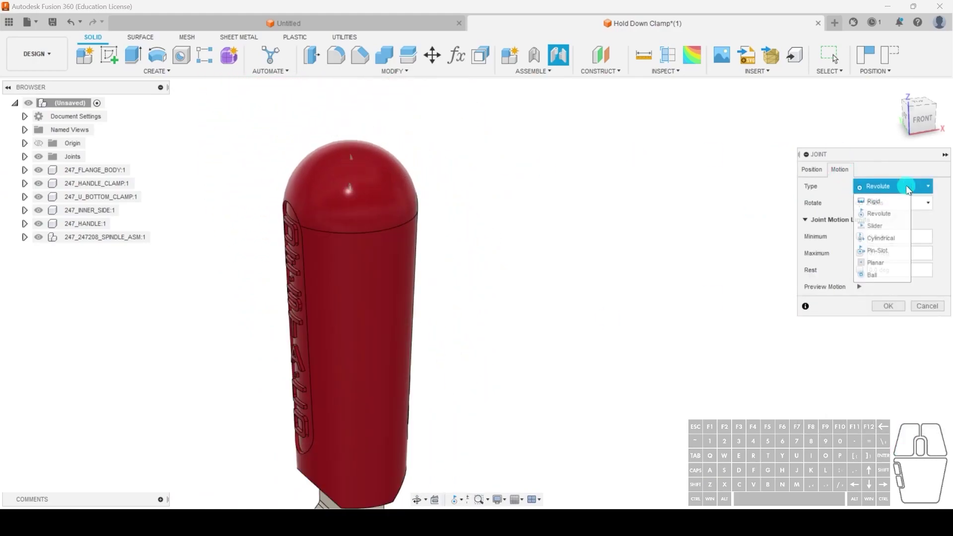
click(873, 201)
click(873, 223)
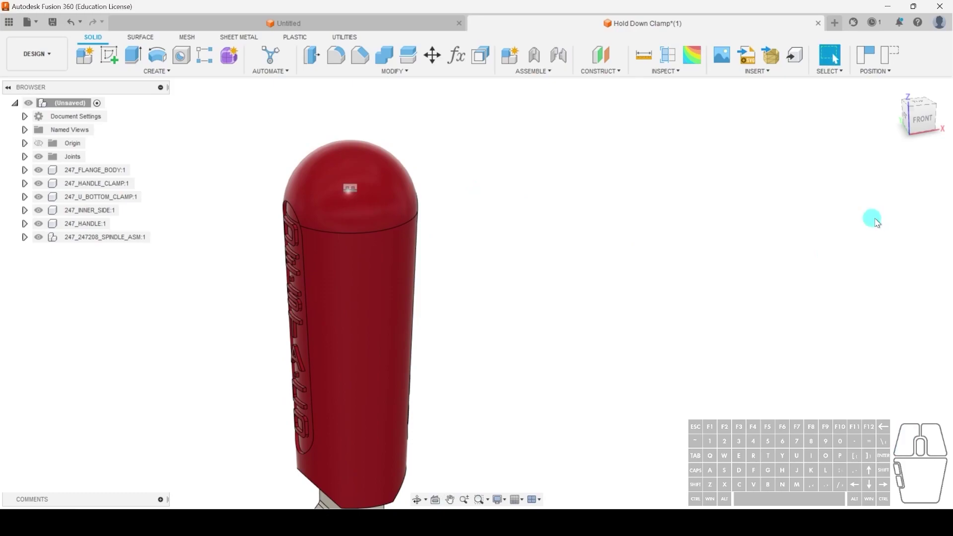
Swing the handle by its red grip to check that the grip follows the linkage motion
scroll(489, 244, down, 3)
shift+middle_drag(489, 245, 704, 228)
scroll(614, 245, up, 3)
scroll(614, 245, down, 2)
drag(566, 153, 533, 244)
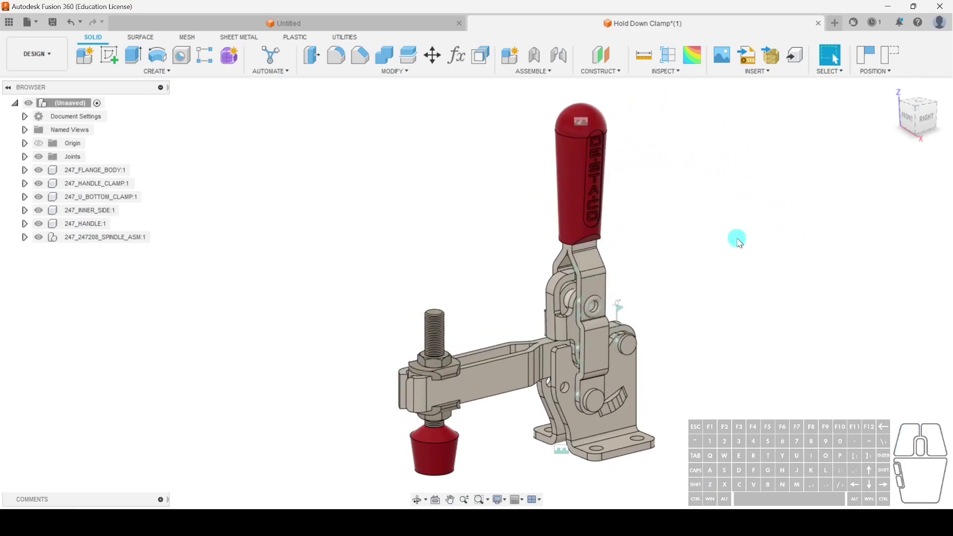
Start a Rigid Group for the spindle parts, reverting the moved components to their previous positions
scroll(466, 359, up, 3)
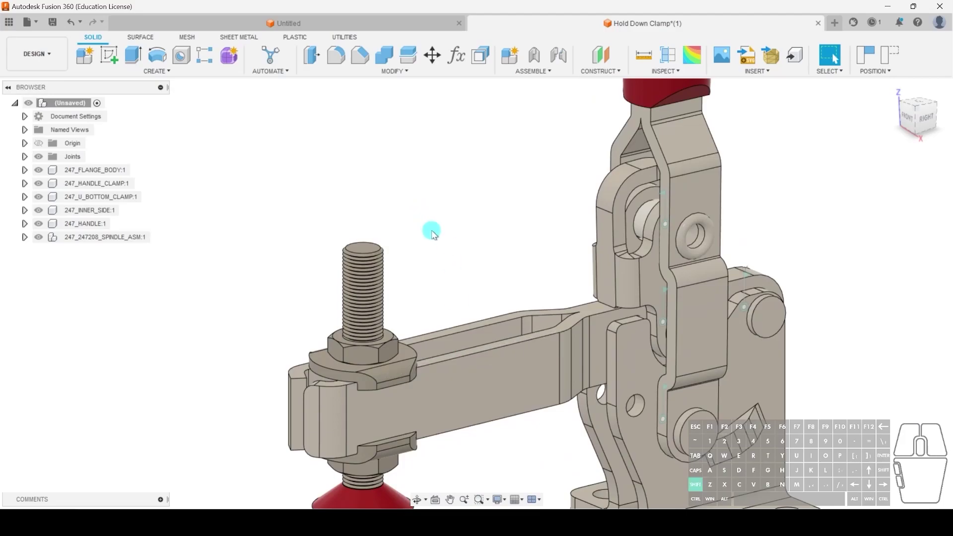
scroll(443, 262, down, 3)
middle_drag(362, 347, 357, 243)
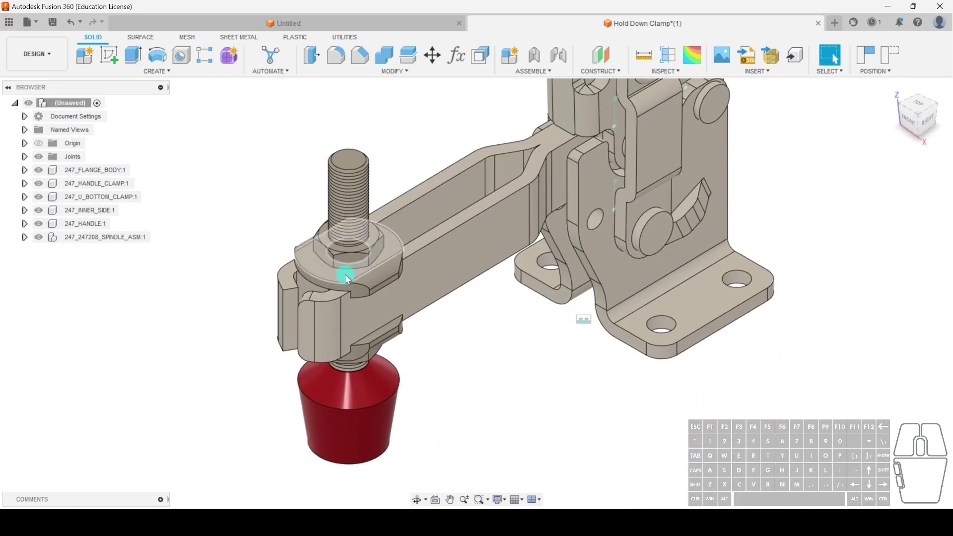
click(665, 72)
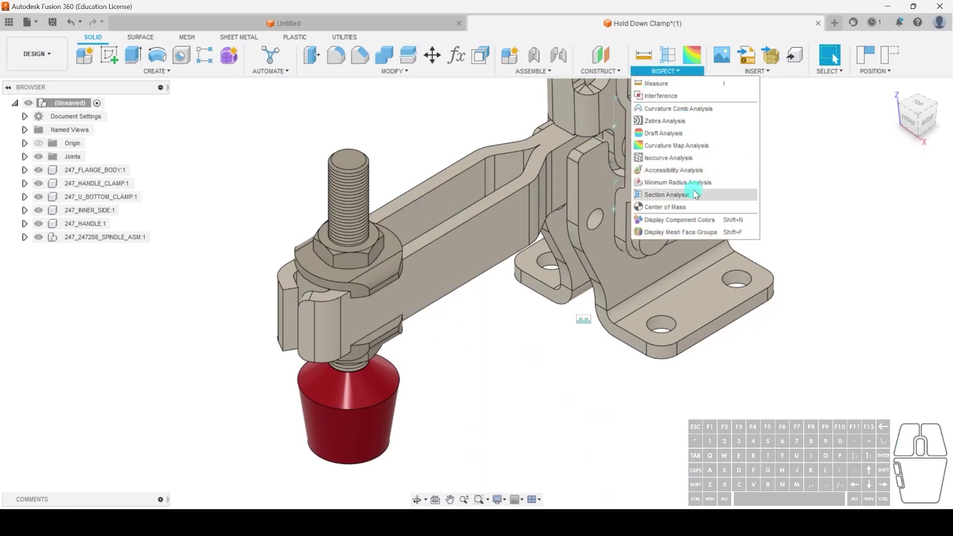
click(603, 71)
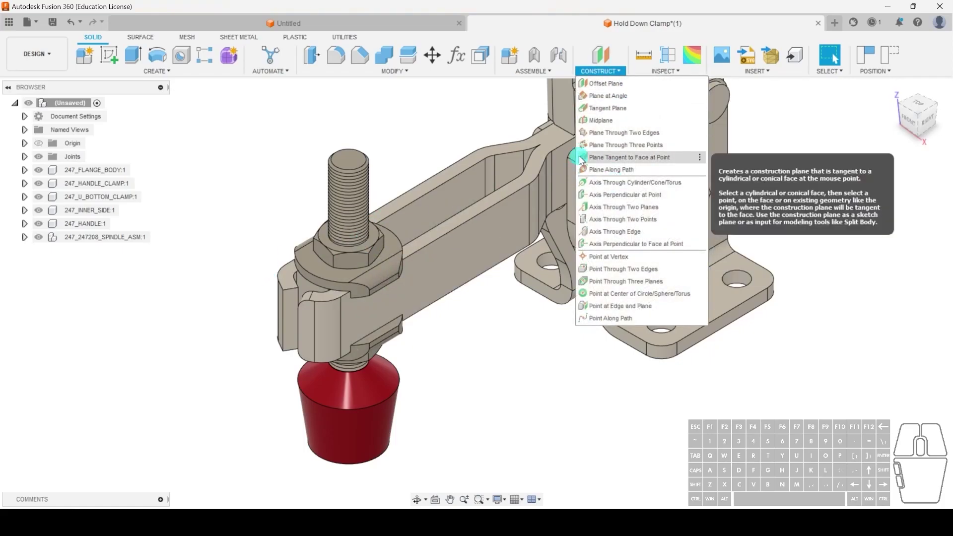
mouse_move(533, 71)
click(541, 119)
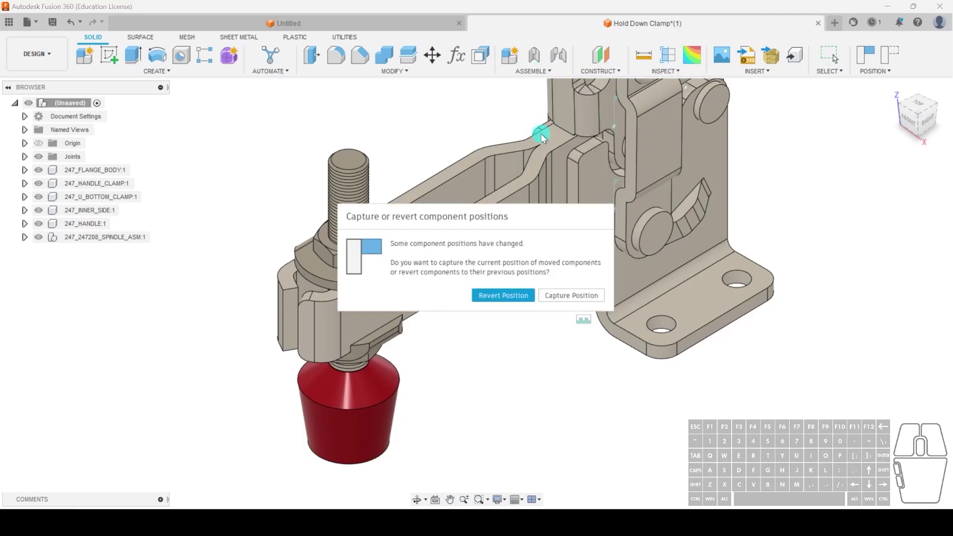
click(484, 295)
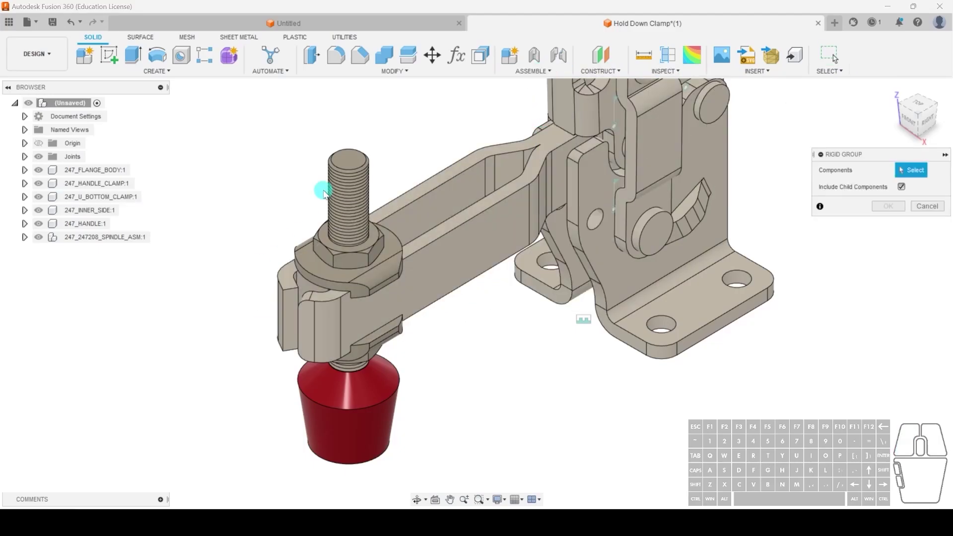
Rigidly group the spindle bolt, both flanged washers, both nuts and the red tip, with child components included
click(346, 213)
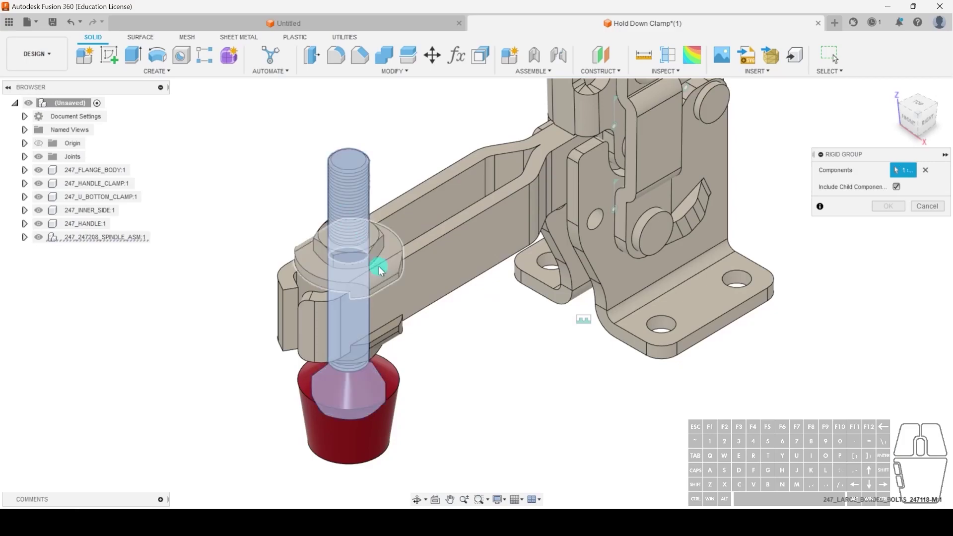
click(403, 257)
click(382, 332)
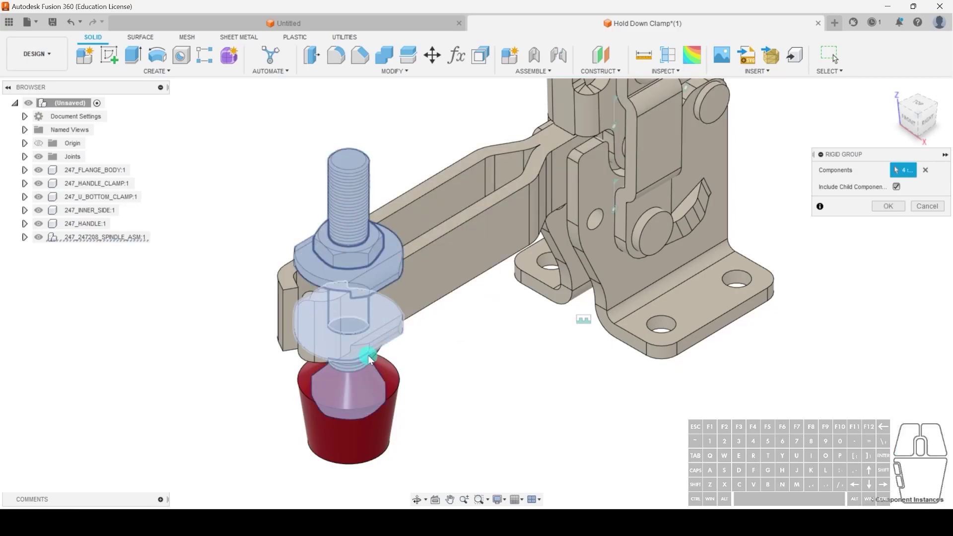
click(372, 356)
click(329, 401)
click(362, 170)
click(863, 177)
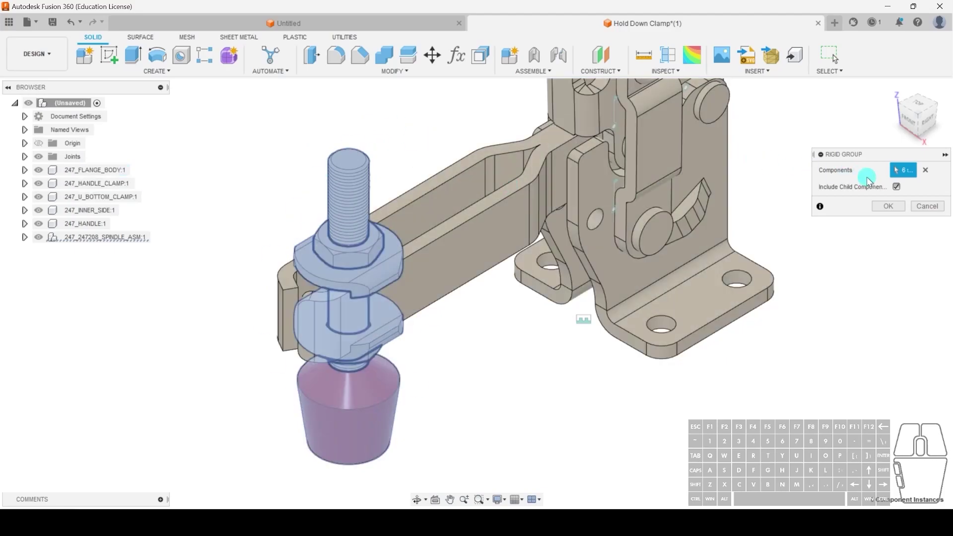
click(888, 207)
Move the grouped spindle assembly aside, off the clamp arm, and inspect the washers and the arm's slot from above and below
drag(334, 272, 202, 268)
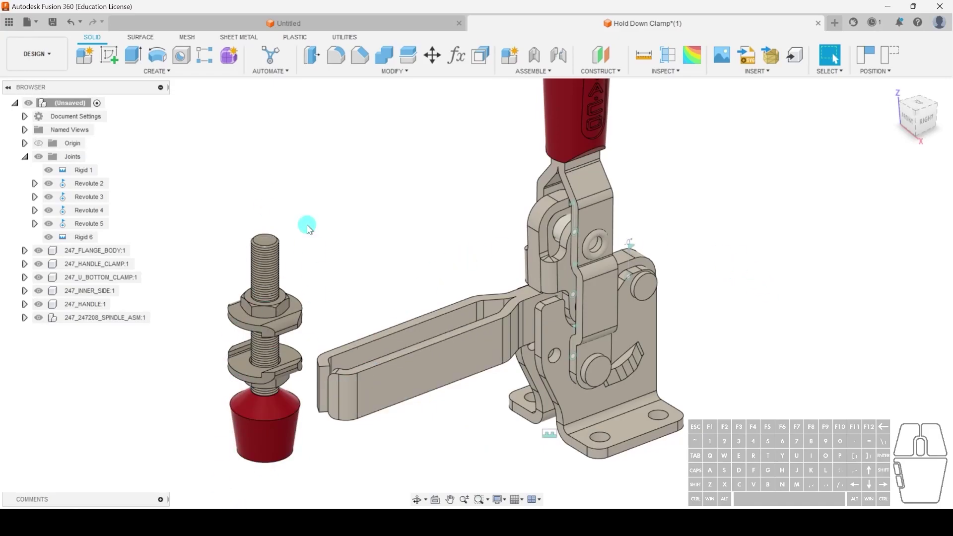
shift+middle_drag(429, 462, 462, 345)
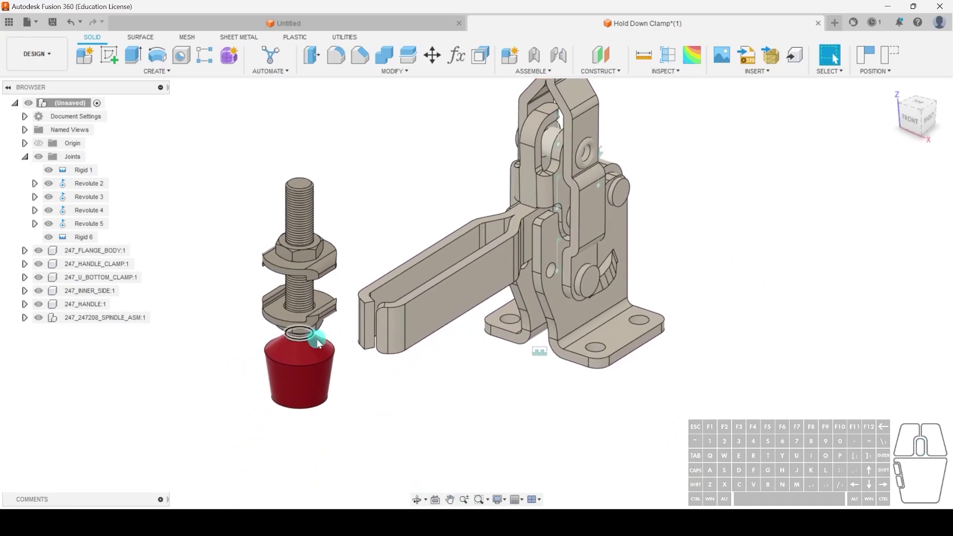
scroll(355, 353, up, 2)
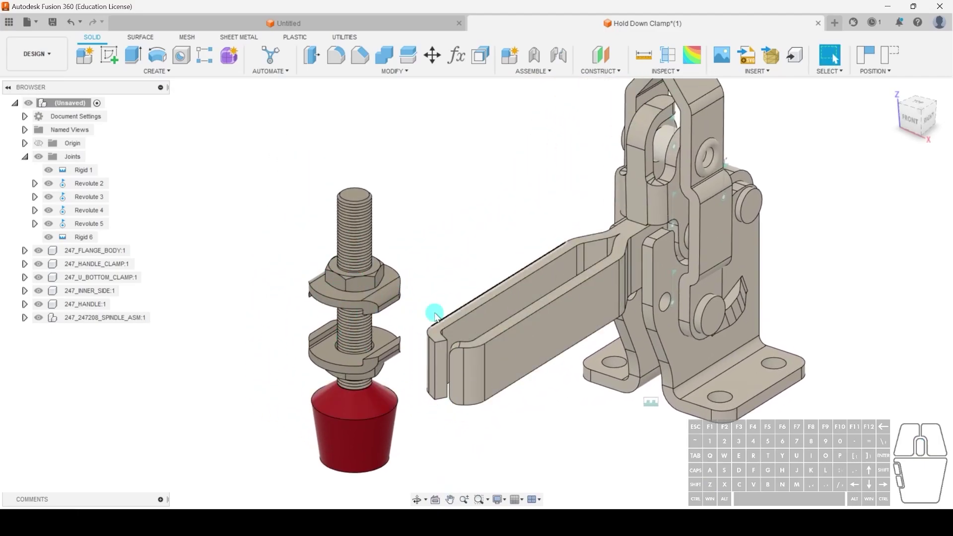
scroll(435, 306, up, 5)
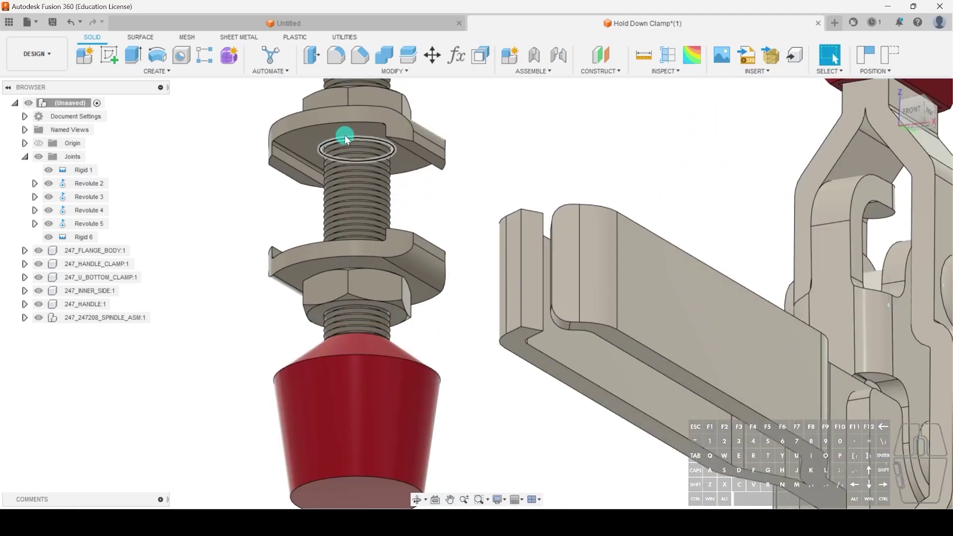
scroll(352, 132, down, 3)
shift+middle_drag(513, 160, 513, 355)
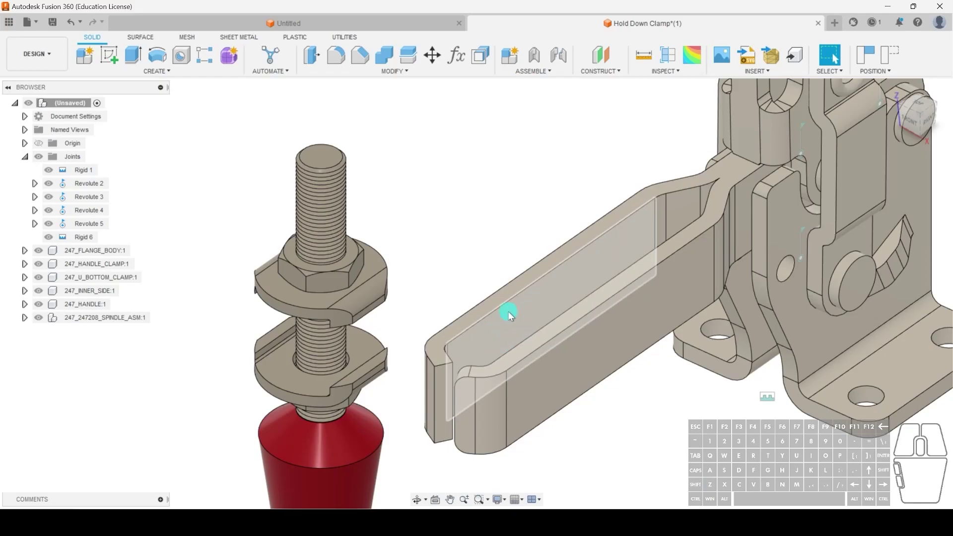
click(558, 55)
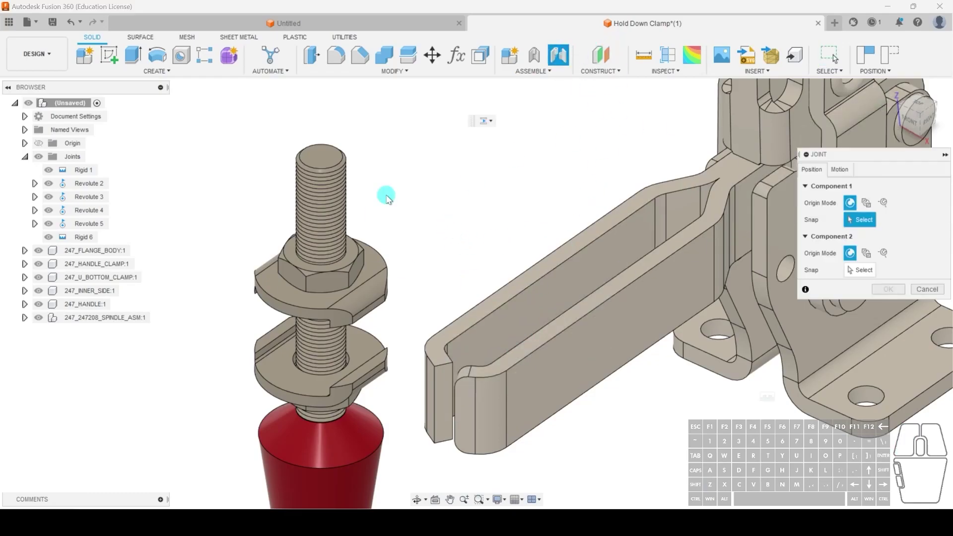
shift+middle_drag(462, 264, 403, 287)
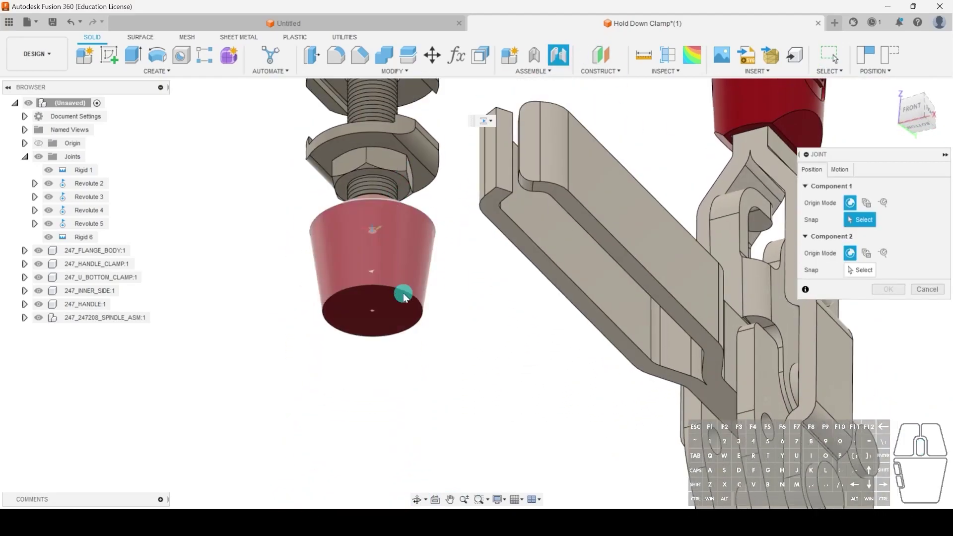
scroll(368, 134, up, 3)
scroll(368, 134, up, 2)
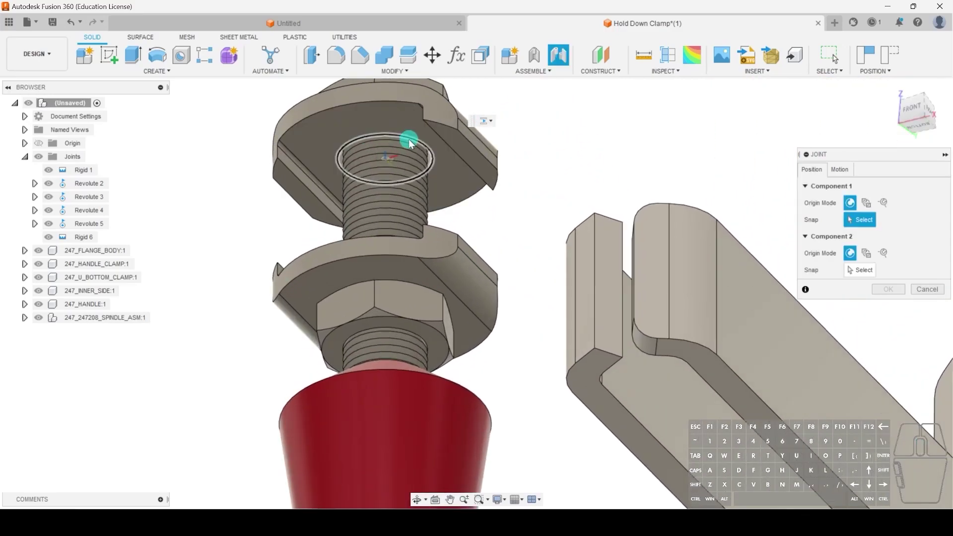
ctrl+click(386, 160)
scroll(549, 202, down, 2)
shift+middle_drag(549, 202, 543, 232)
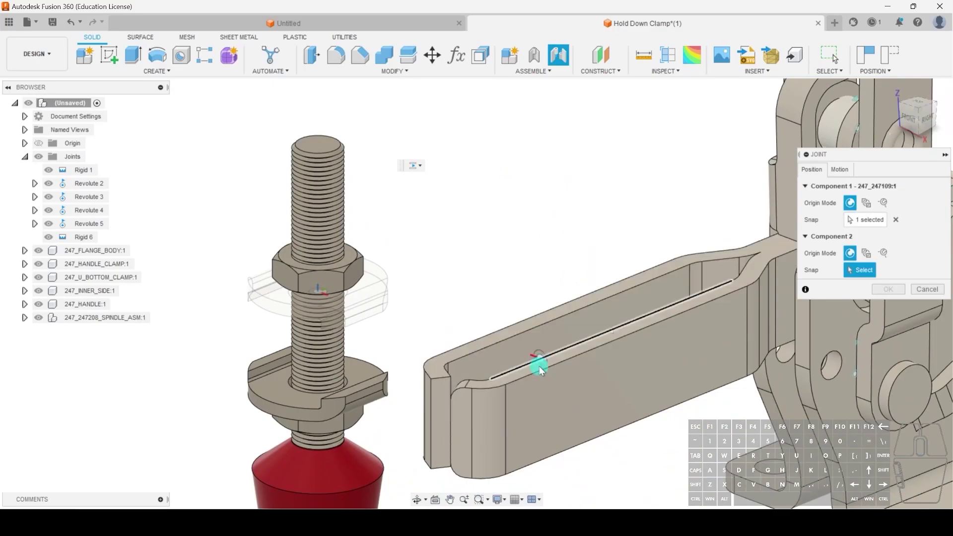
scroll(480, 377, up, 2)
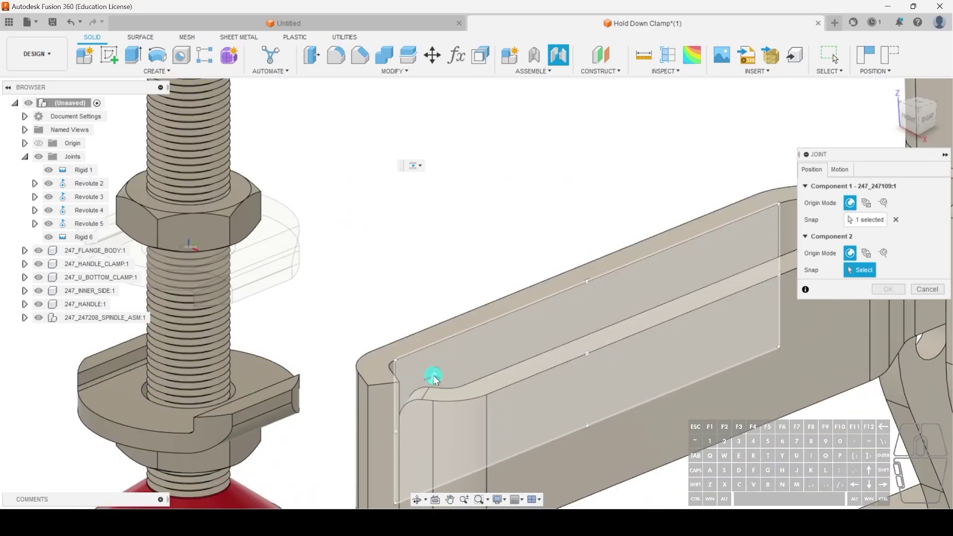
click(866, 253)
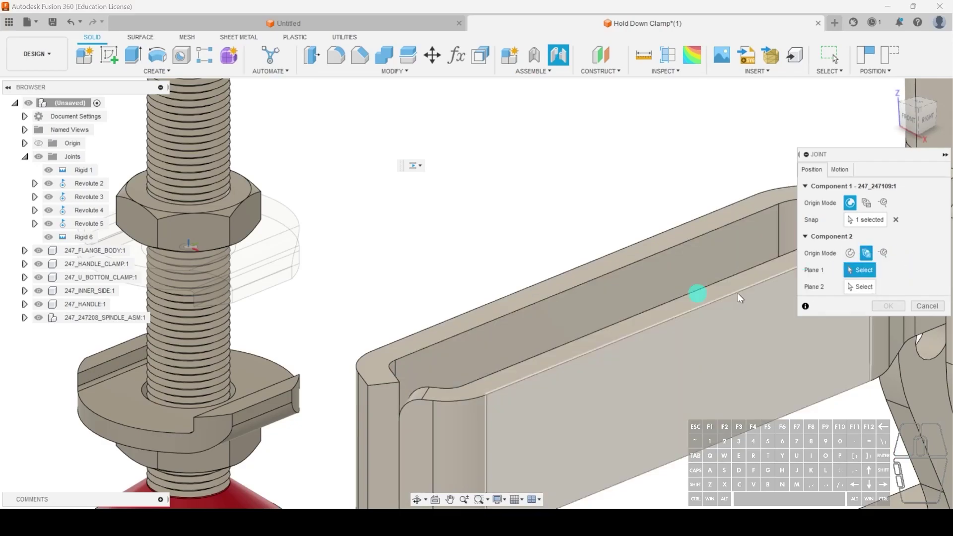
click(480, 351)
shift+middle_drag(415, 276, 540, 318)
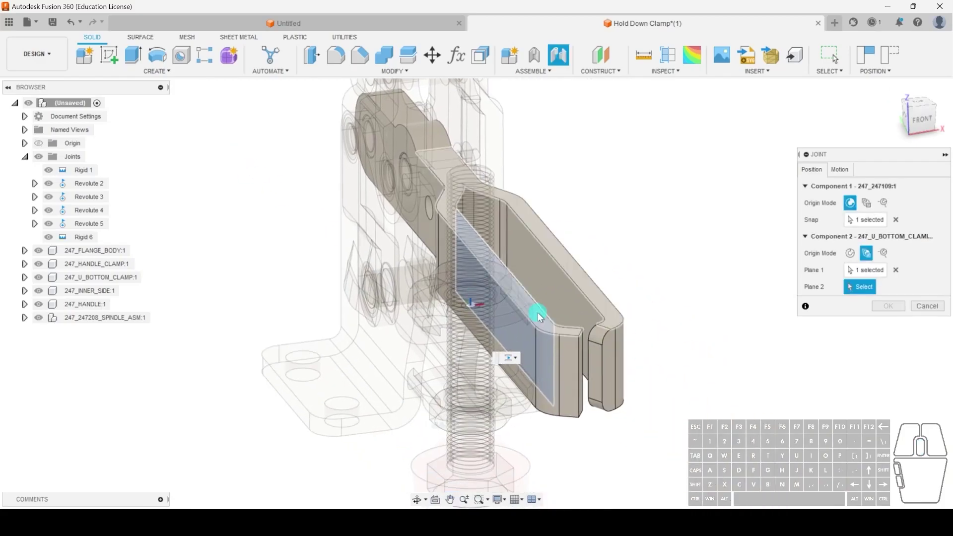
click(559, 291)
shift+middle_drag(702, 385, 639, 396)
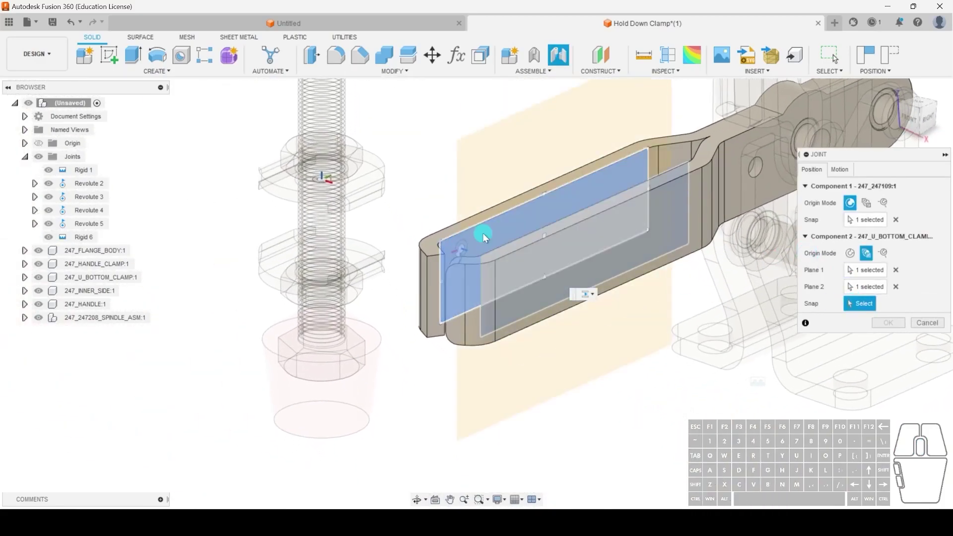
scroll(472, 250, up, 4)
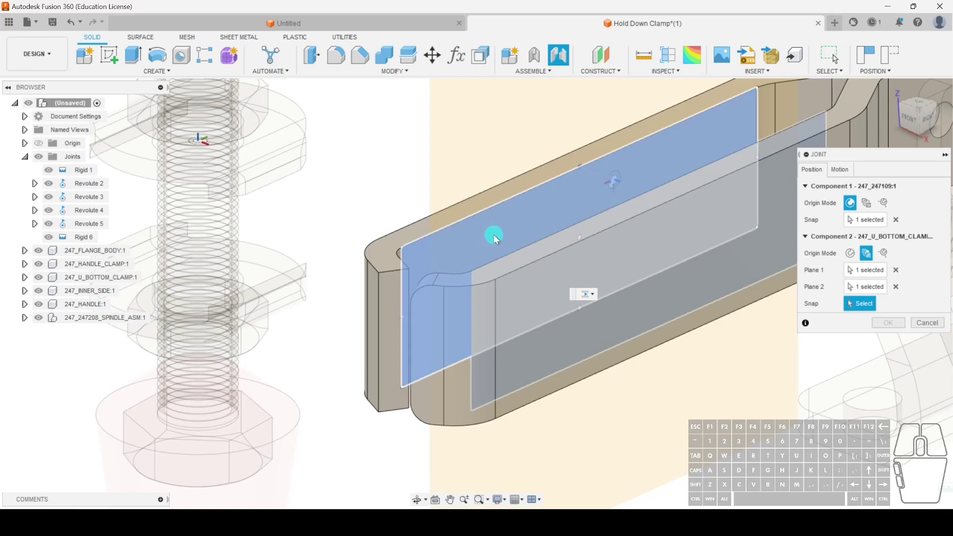
click(927, 322)
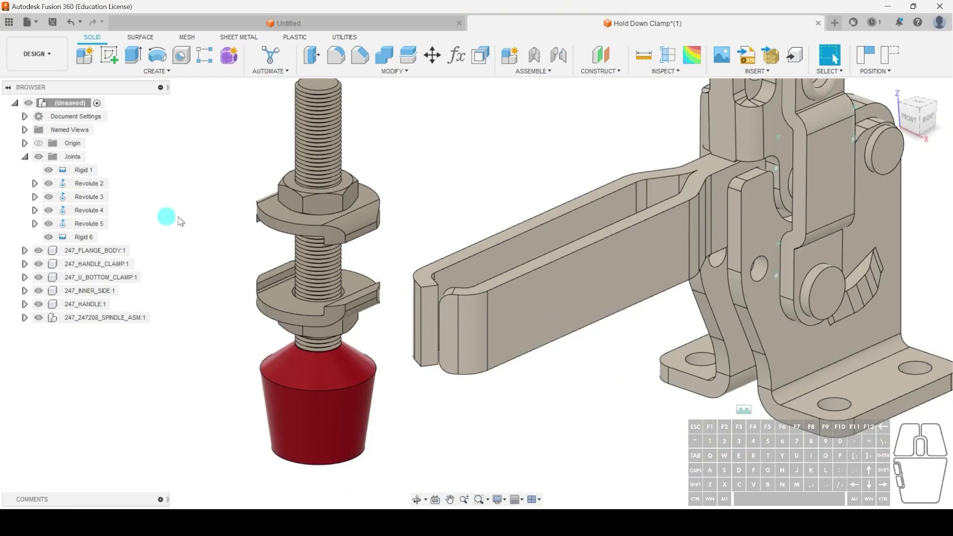
Find the clamp arm's component by selecting its side face, and activate 247_U_BOTTOM_CLAMP for editing
click(547, 293)
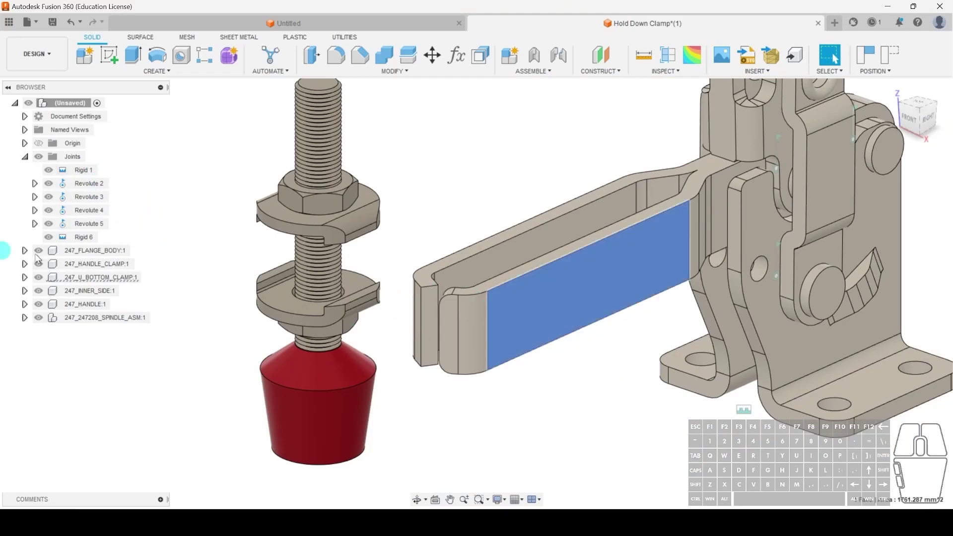
click(148, 278)
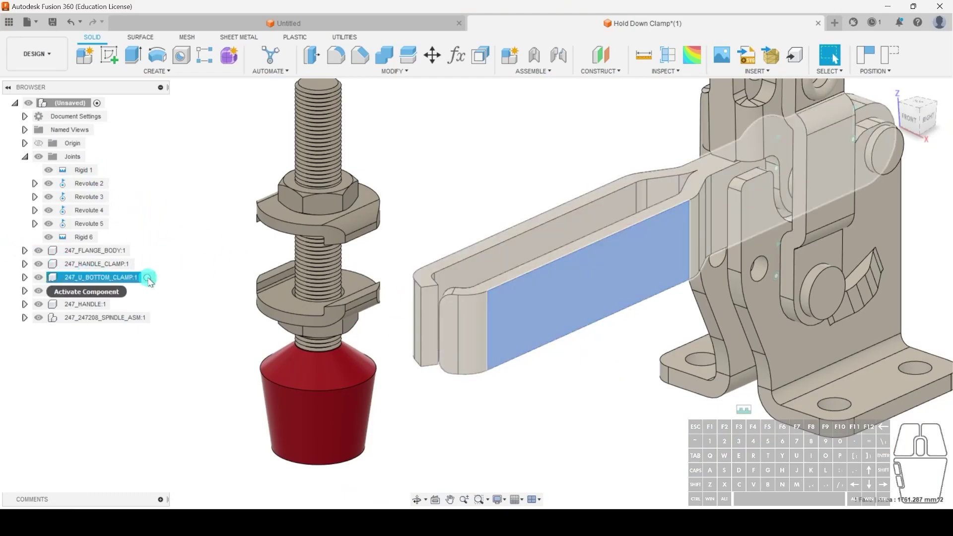
click(154, 280)
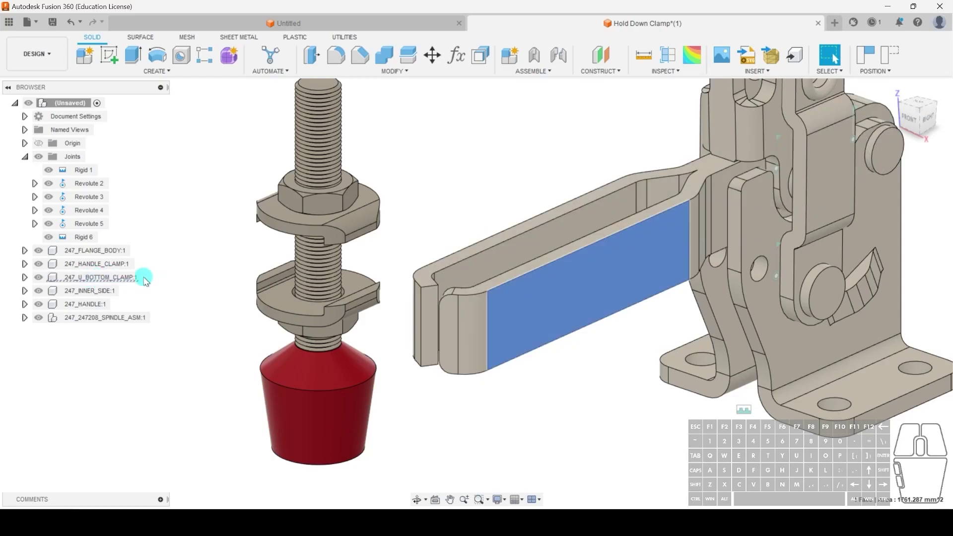
click(153, 279)
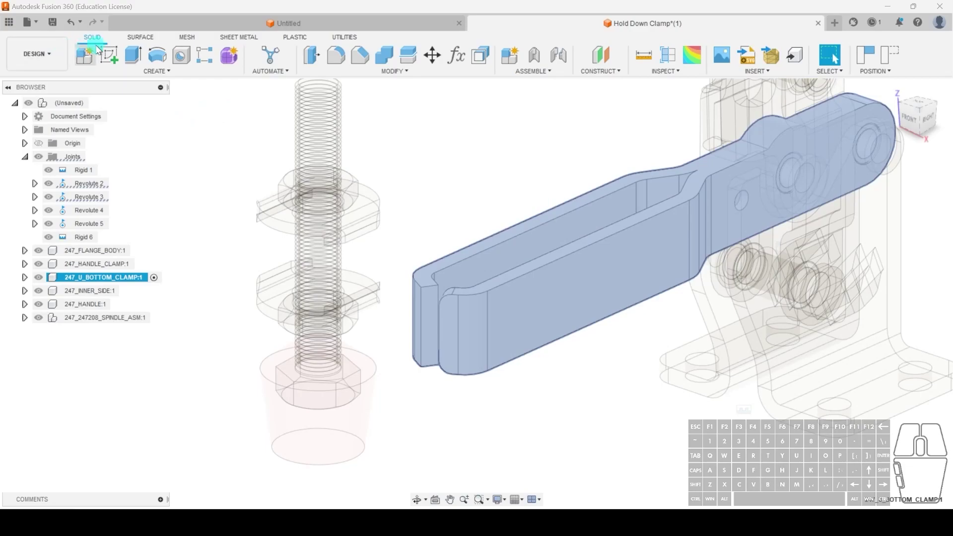
click(109, 55)
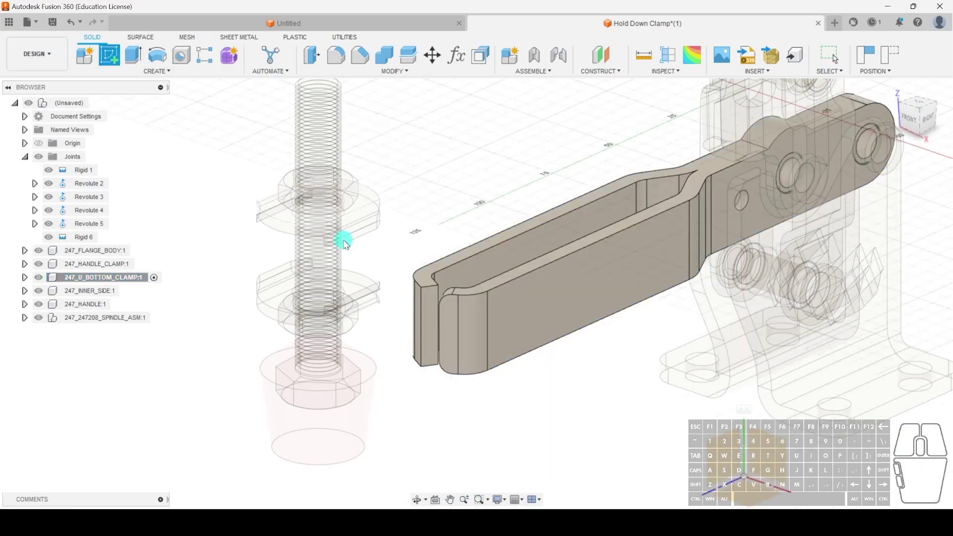
scroll(499, 269, up, 5)
click(501, 280)
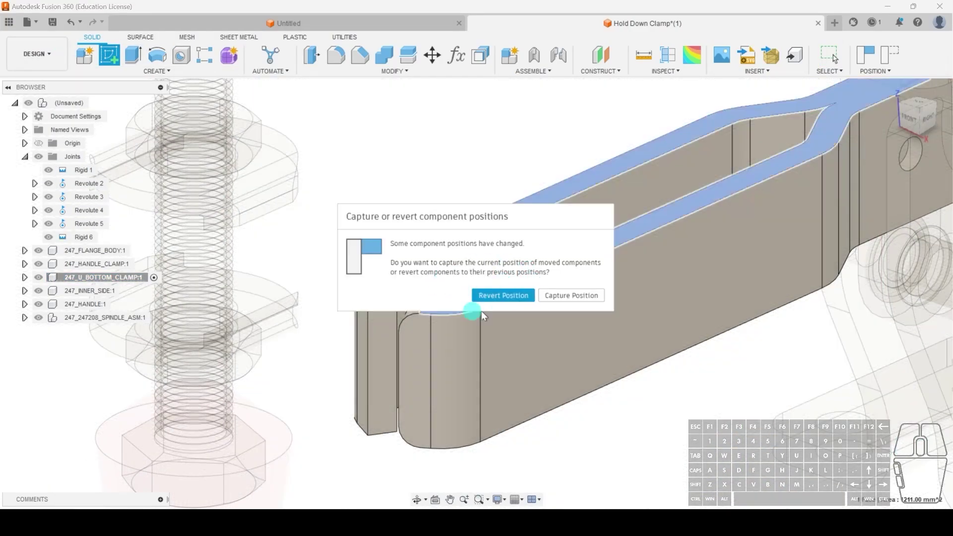
click(500, 297)
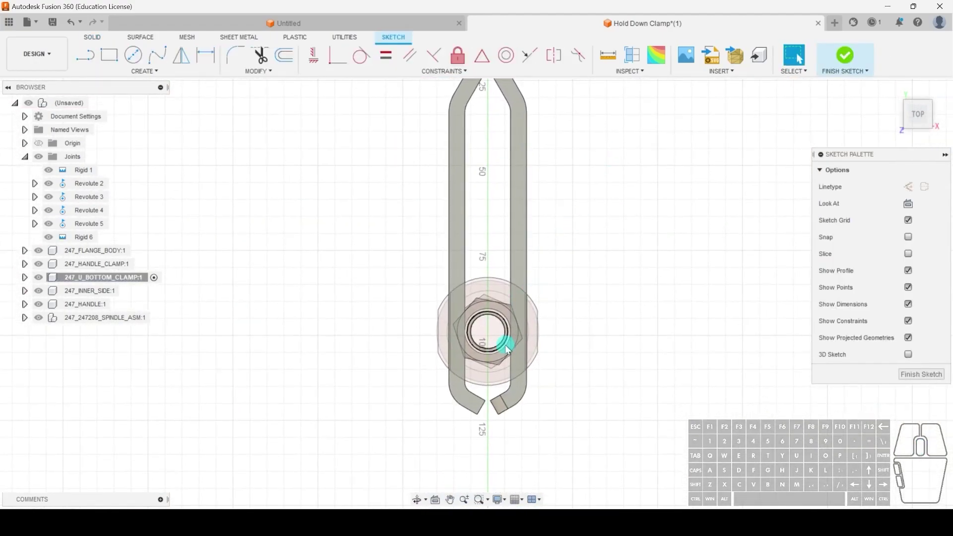
scroll(487, 329, up, 5)
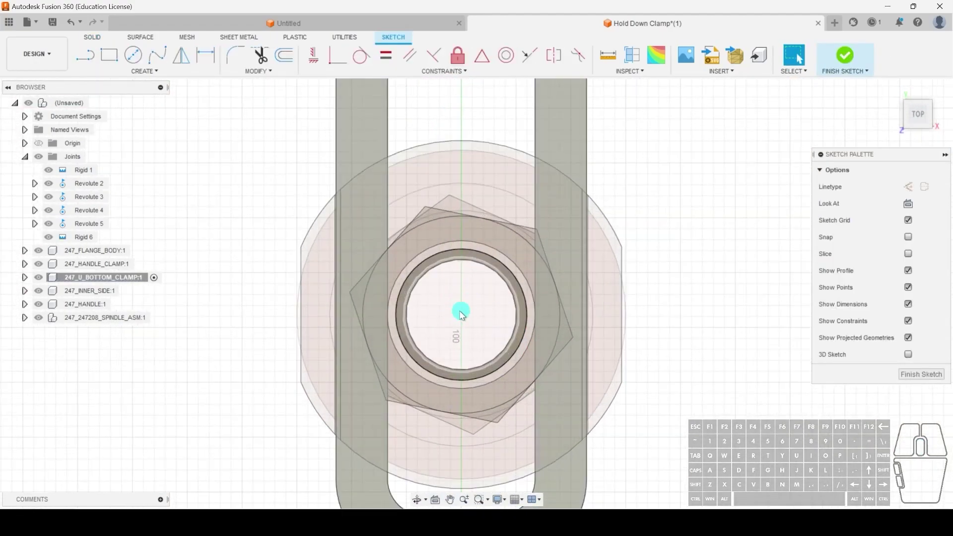
scroll(453, 321, down, 3)
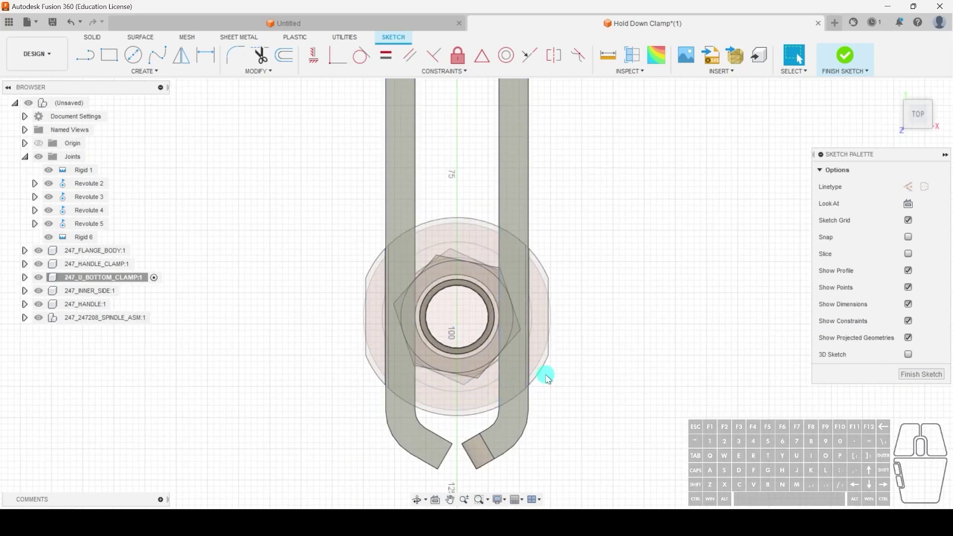
click(921, 374)
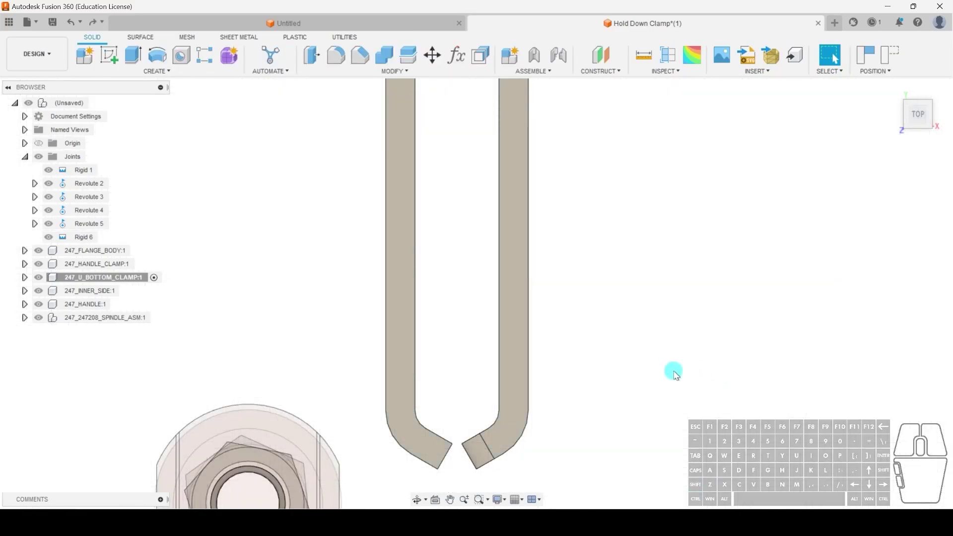
Capture the moved spindle's position and start a sketch on the upper face of the clamp arm
click(864, 54)
middle_drag(246, 399, 283, 301)
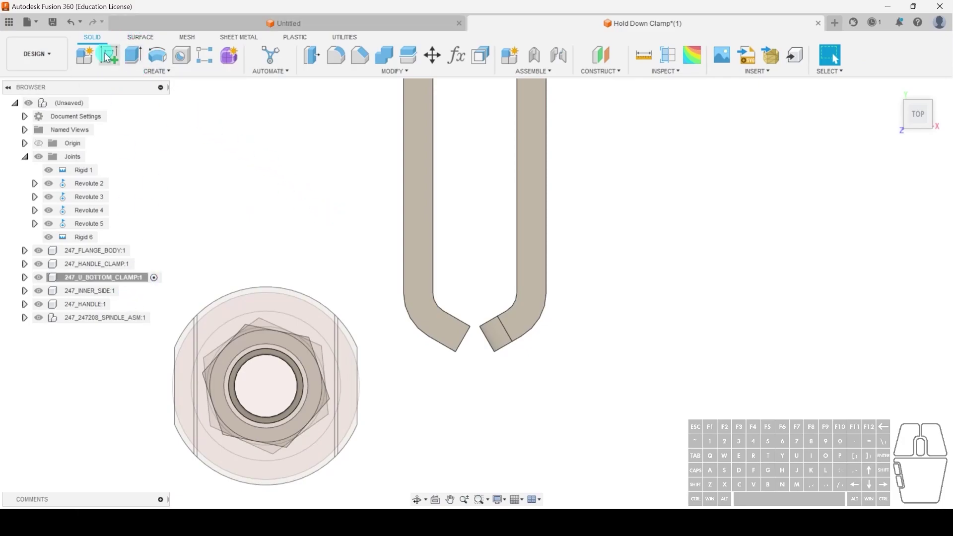
click(415, 187)
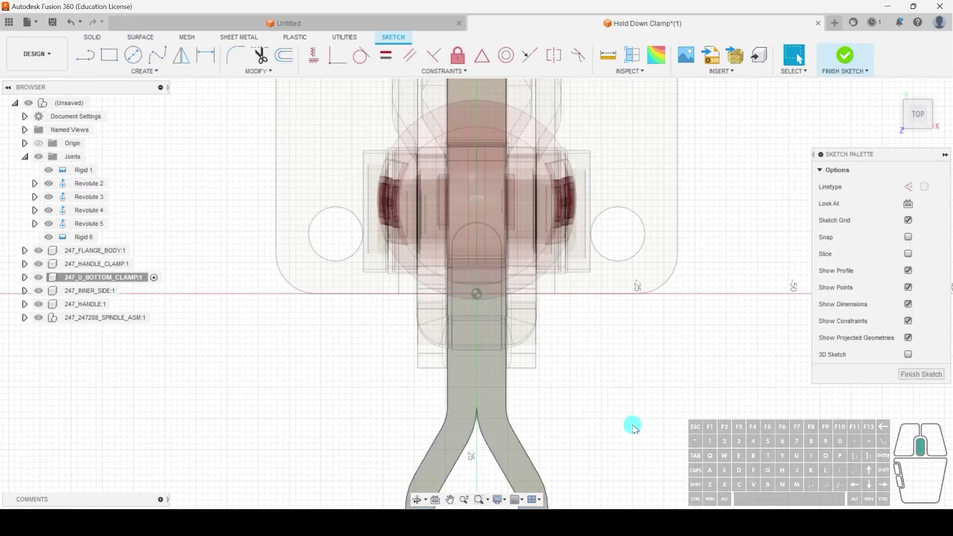
middle_drag(550, 285, 564, 119)
scroll(464, 213, up, 3)
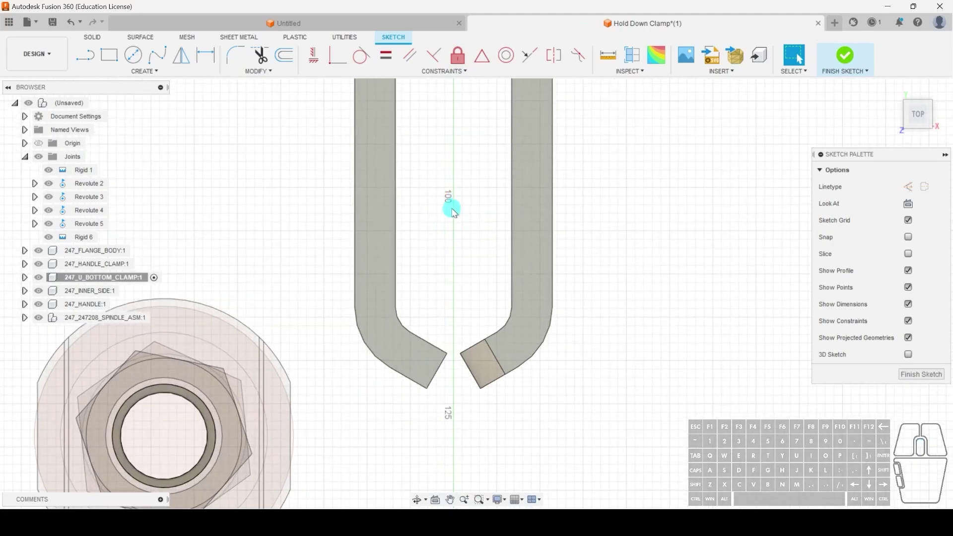
Place a sketch point inside the clamp arm's slot, near its open end and close to the centre line
click(127, 71)
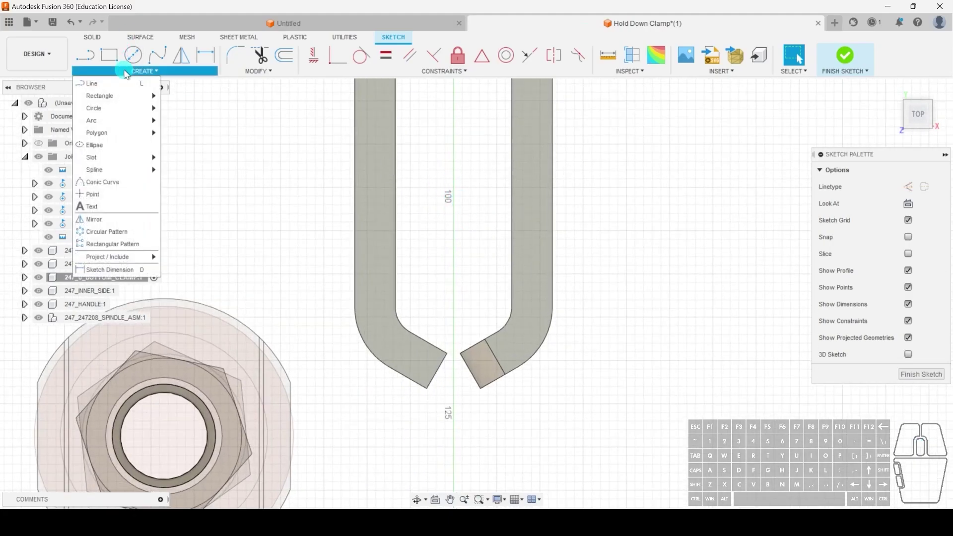
click(117, 184)
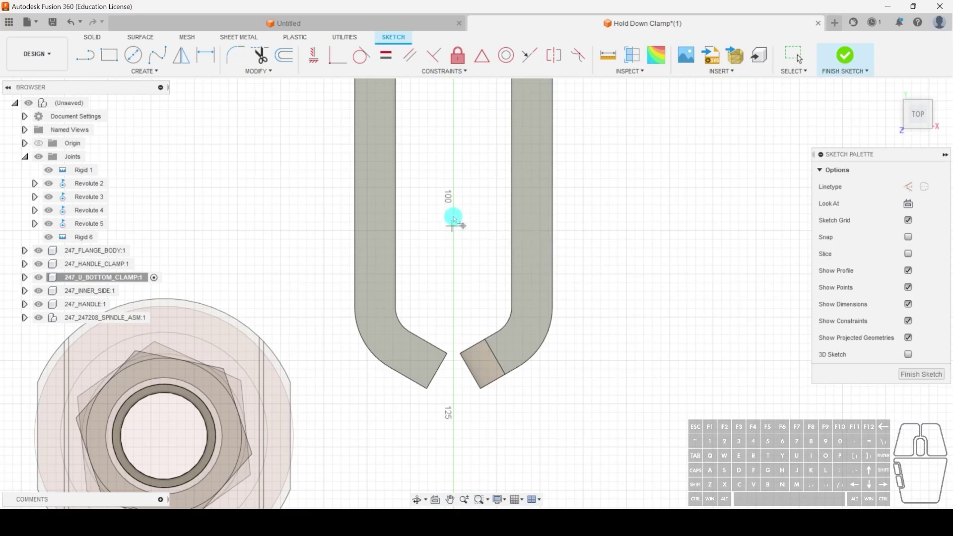
scroll(440, 218, down, 3)
scroll(446, 251, down, 1)
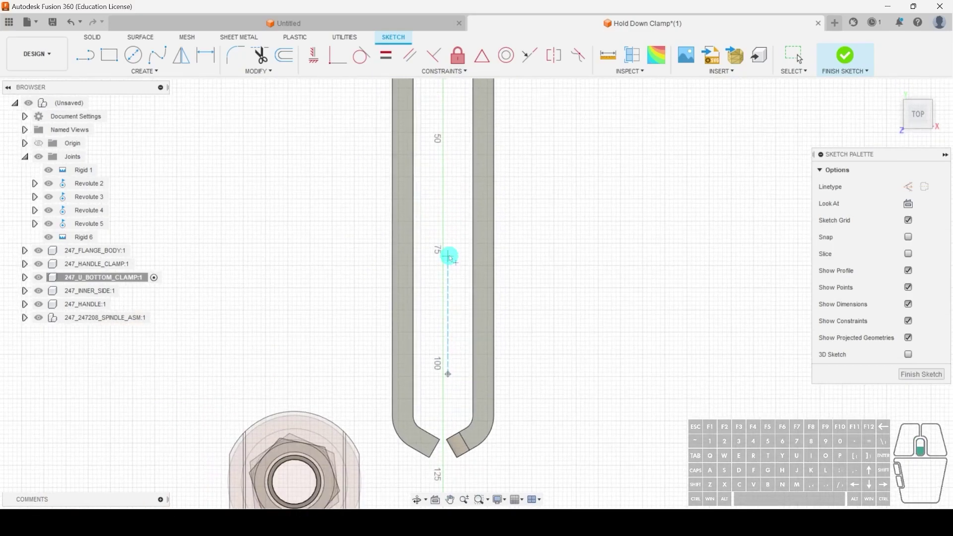
scroll(449, 295, down, 1)
scroll(449, 296, down, 1)
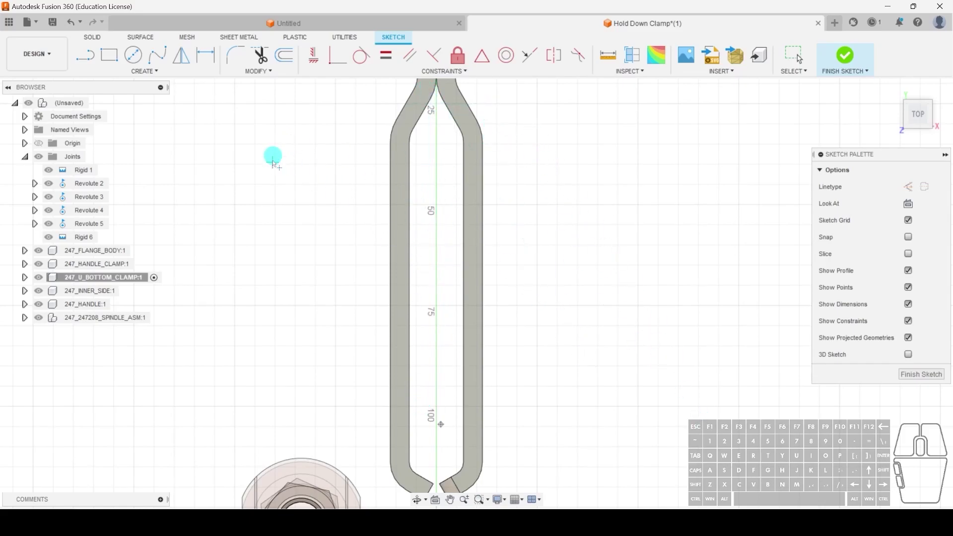
Align the sketch point vertically with the vertex where the two arm halves meet, using a Horizontal/Vertical constraint
click(317, 59)
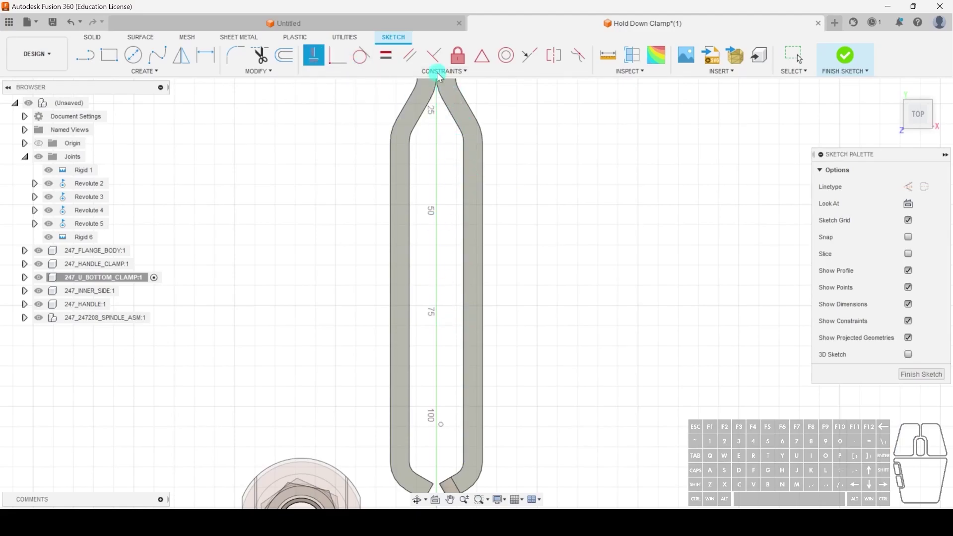
click(441, 426)
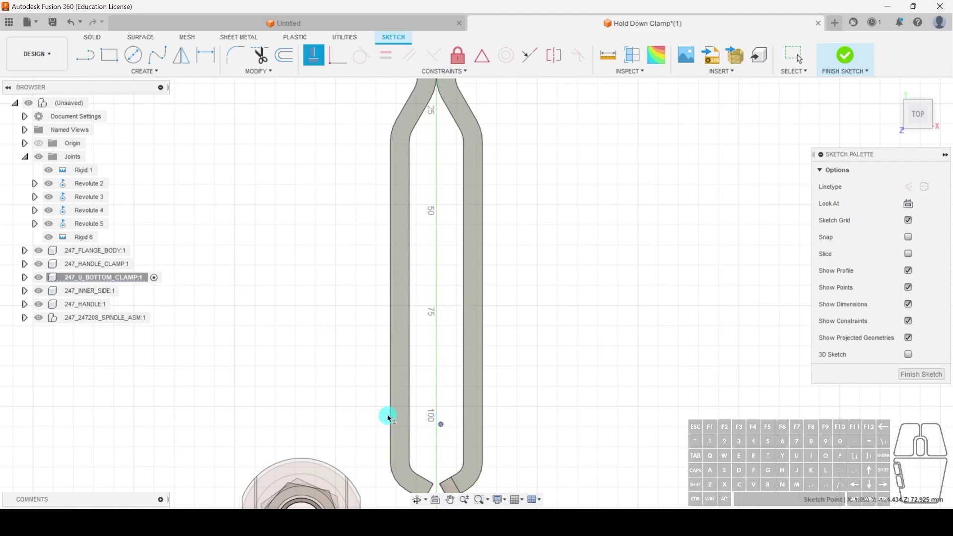
middle_drag(516, 136, 485, 228)
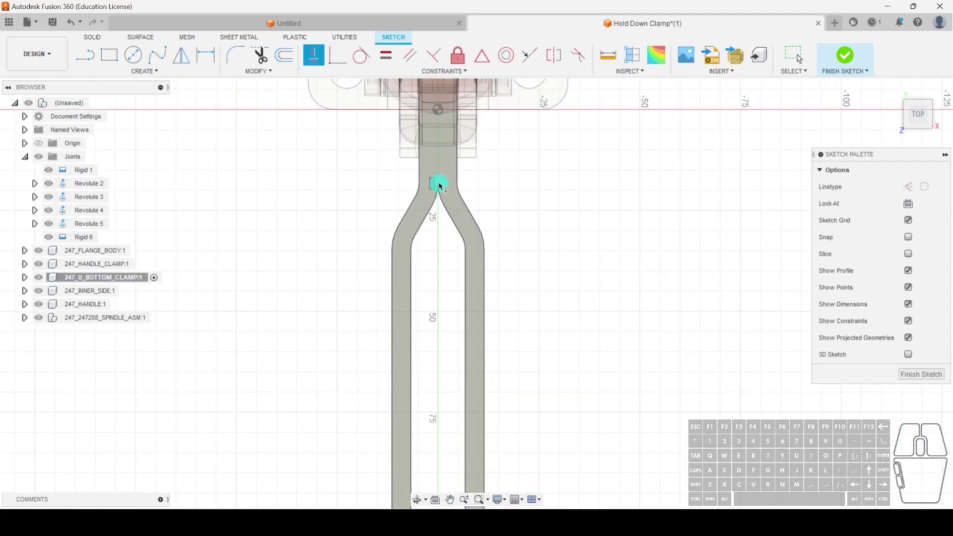
scroll(549, 200, down, 2)
mouse_move(549, 200)
middle_down()
mouse_move(535, 153)
mouse_move(516, 297)
middle_up()
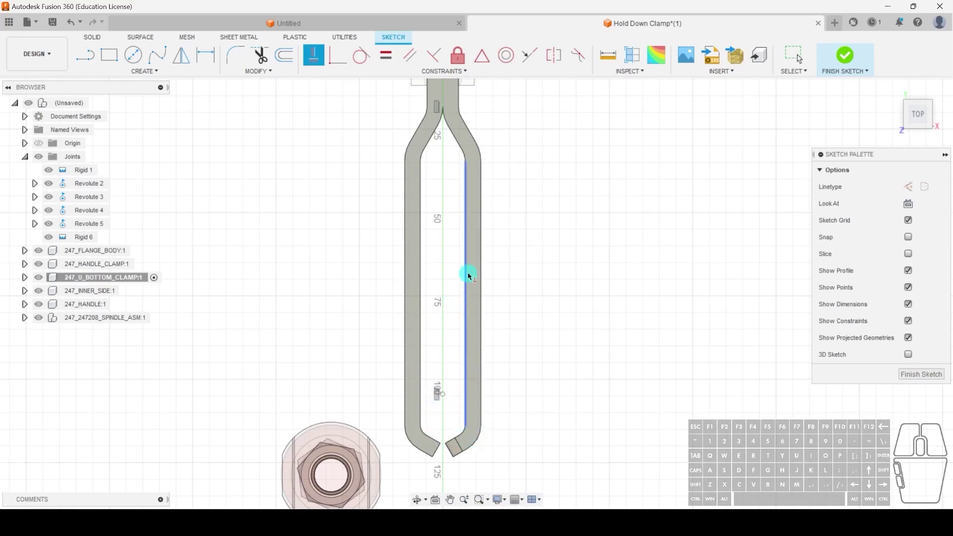
Finish the sketch and reactivate the top-level assembly
click(827, 60)
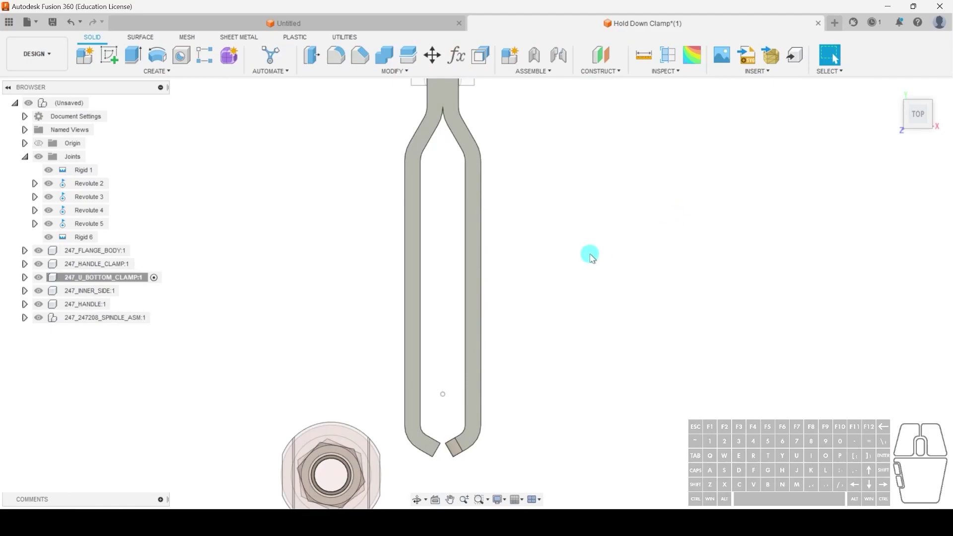
shift+middle_drag(586, 368, 445, 376)
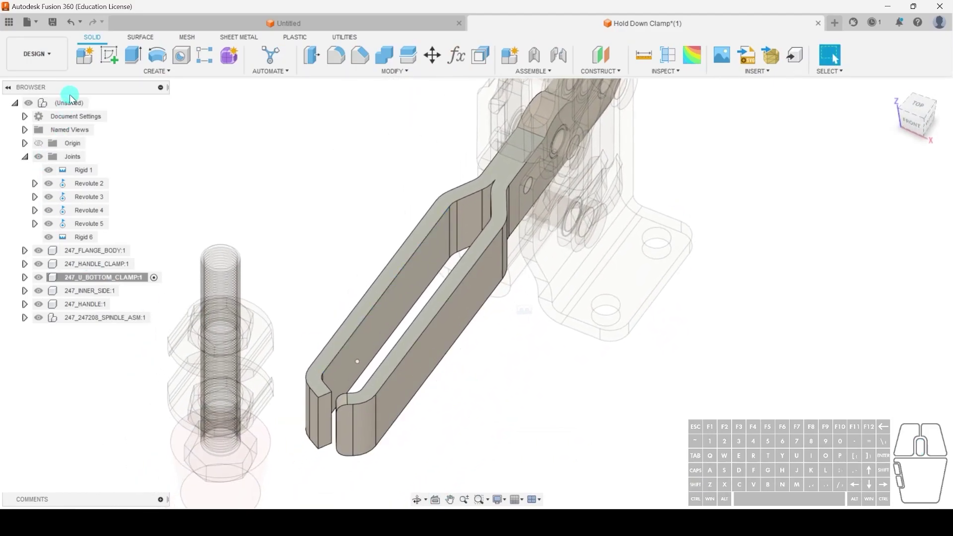
click(96, 104)
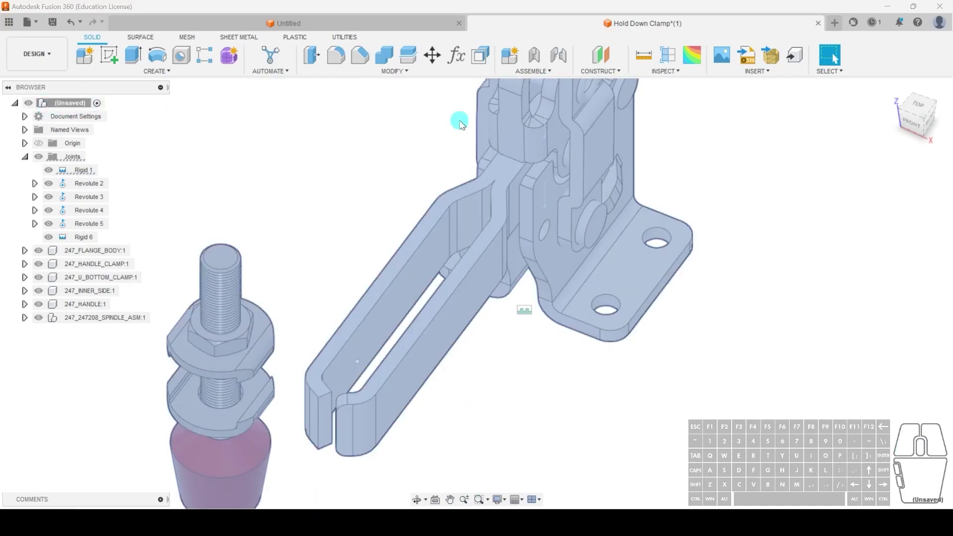
Start a joint between the hole centre on the underside of the spindle's upper flanged washer and the sketch point in the clamp arm's slot
click(559, 56)
shift+middle_drag(530, 438, 524, 363)
scroll(211, 129, up, 5)
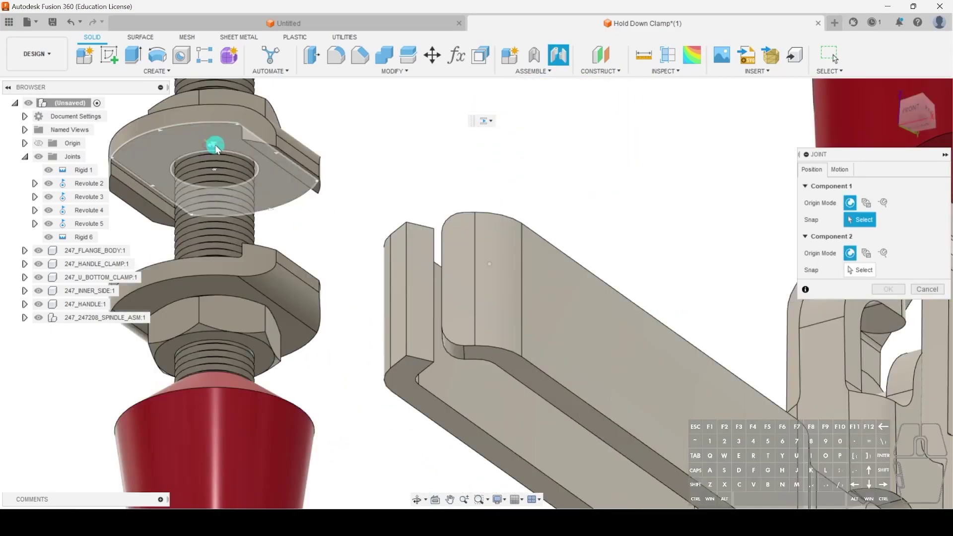
click(213, 168)
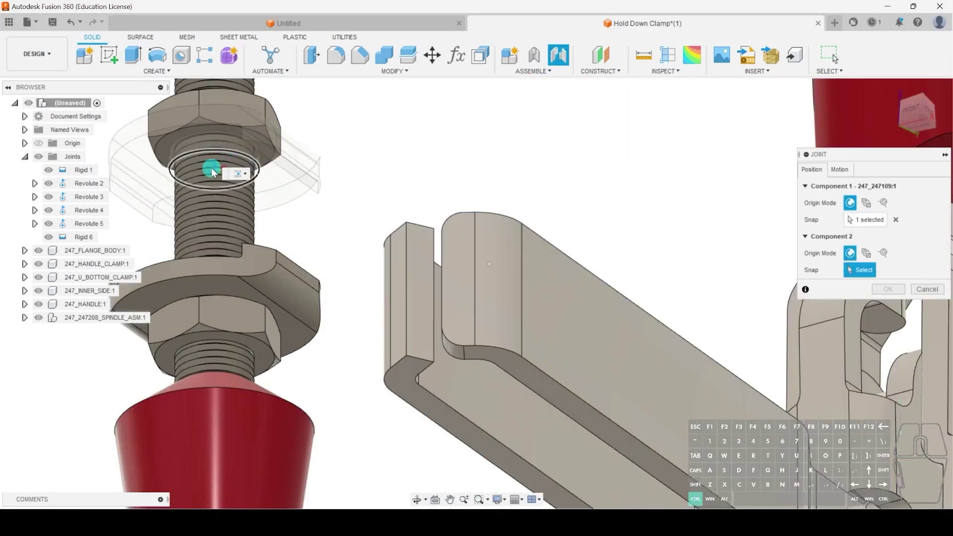
scroll(395, 206, down, 5)
shift+middle_drag(396, 207, 504, 258)
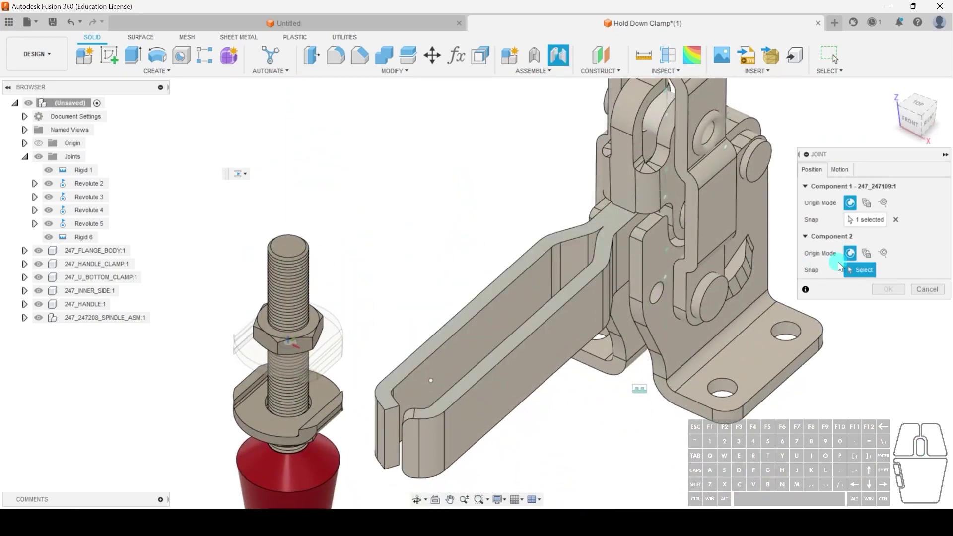
click(431, 382)
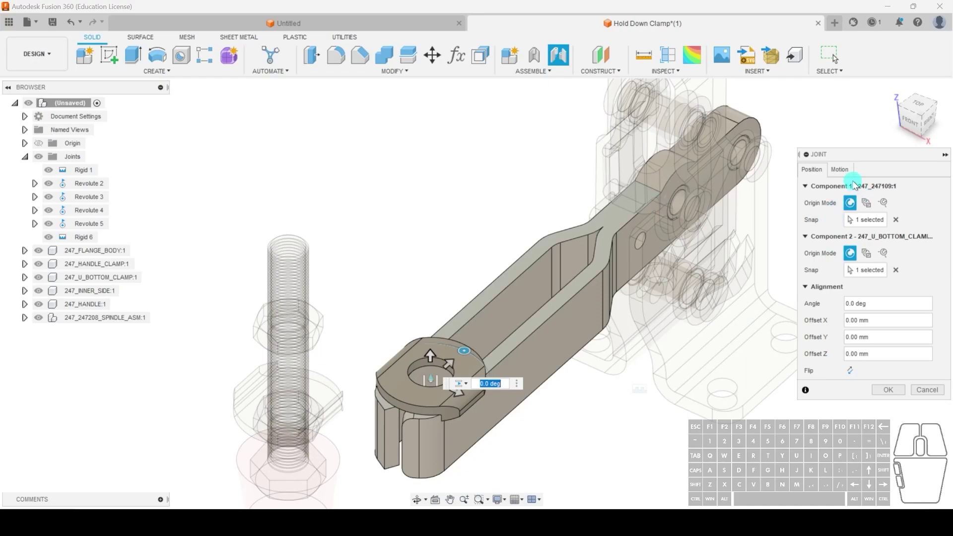
Preview the slider joint's motion and set its slide direction to the Y axis, along the clamp arm's slot
click(839, 169)
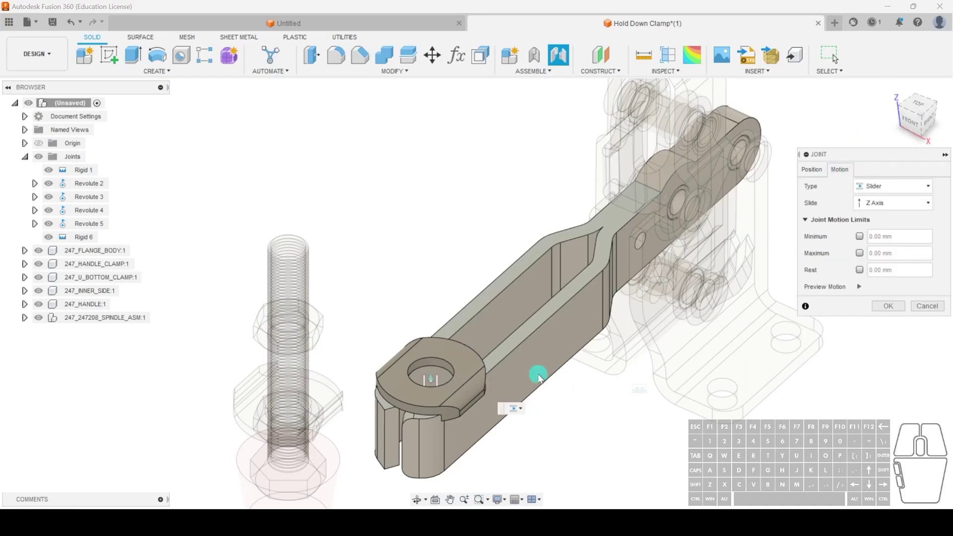
click(859, 286)
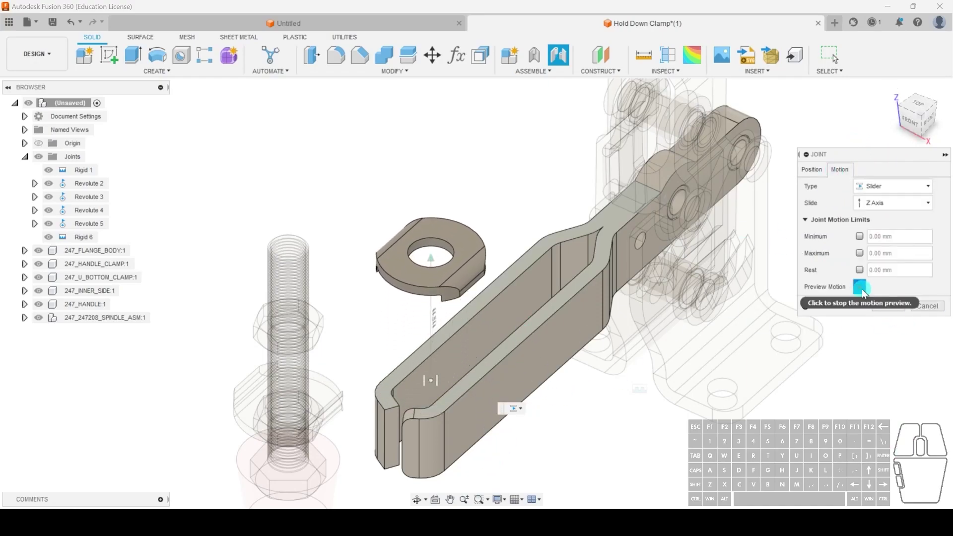
click(485, 380)
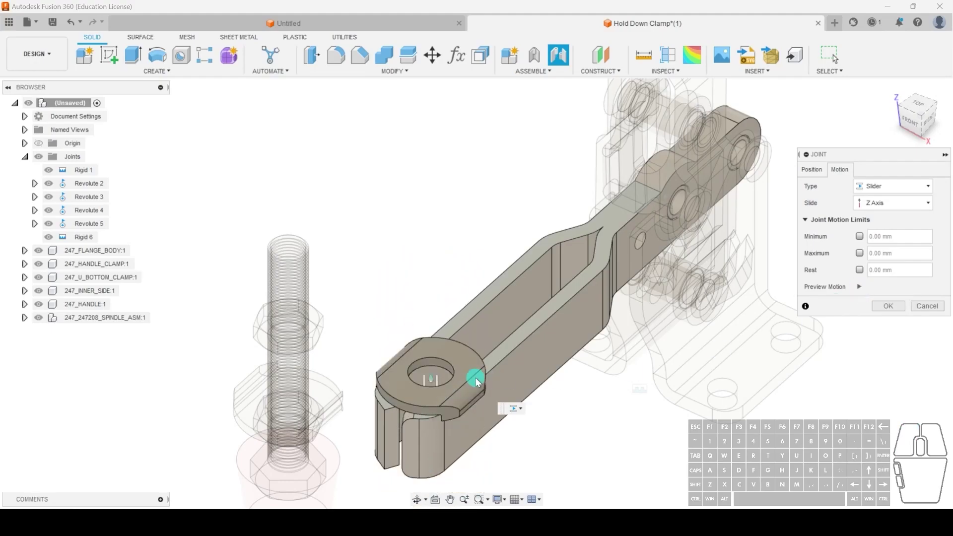
click(915, 202)
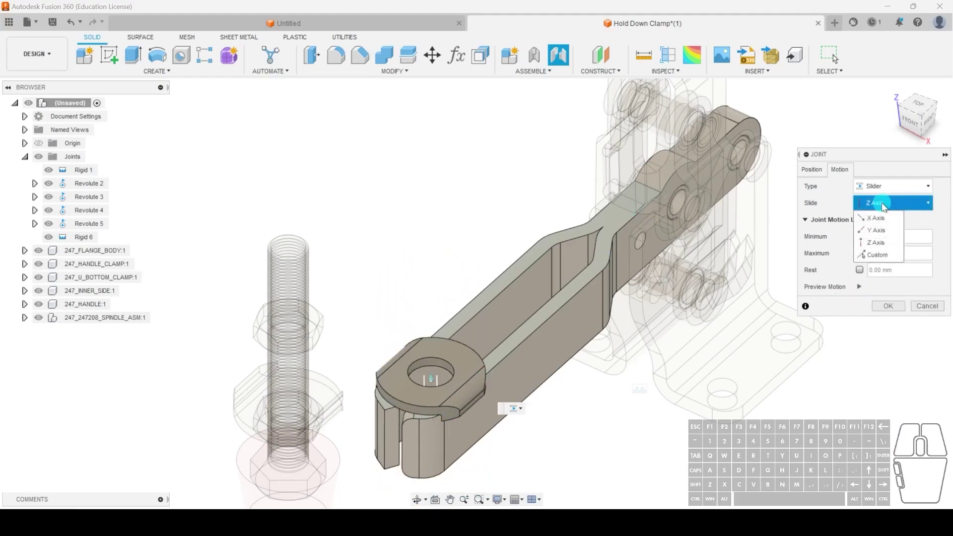
click(878, 230)
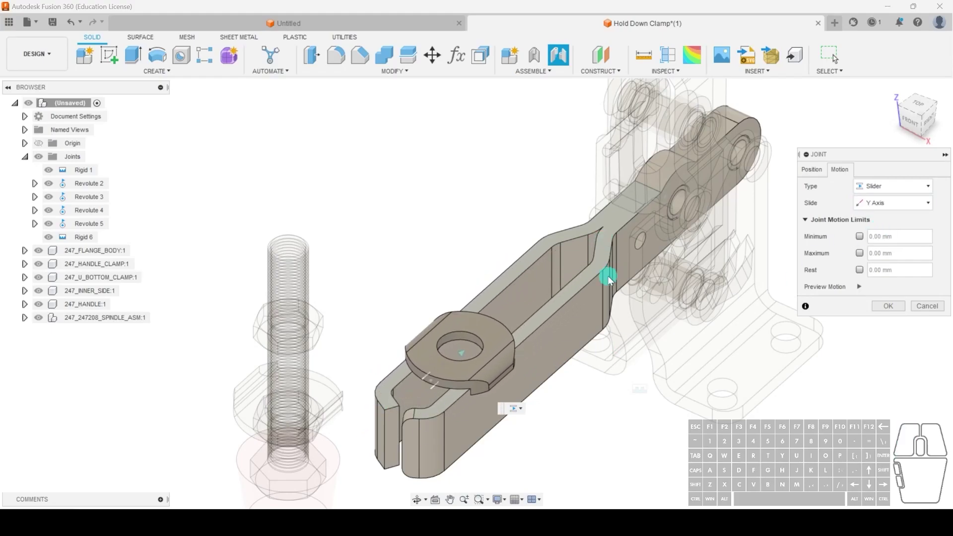
Limit the slider joint's travel to a minimum of 0 mm and a maximum of 60 mm, and create the joint
click(859, 236)
click(857, 253)
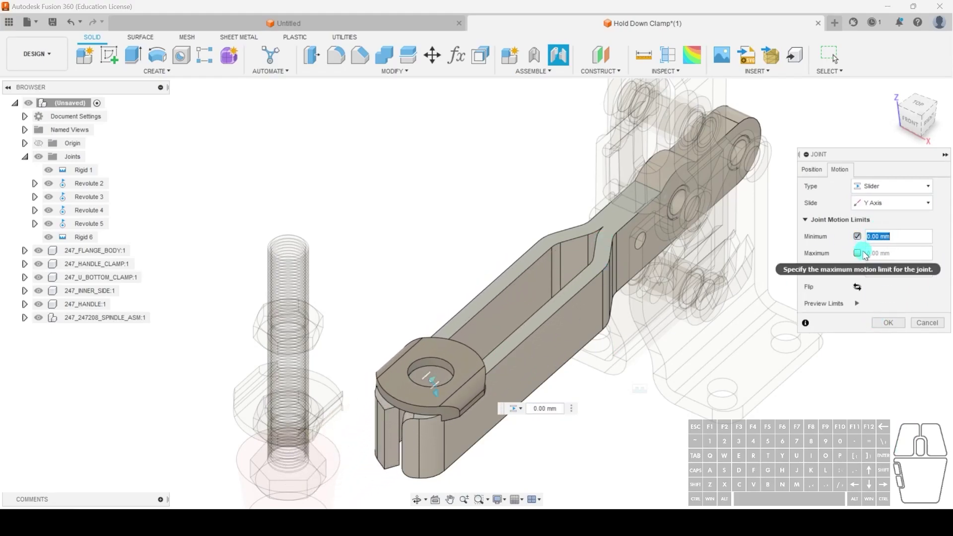
drag(444, 387, 564, 240)
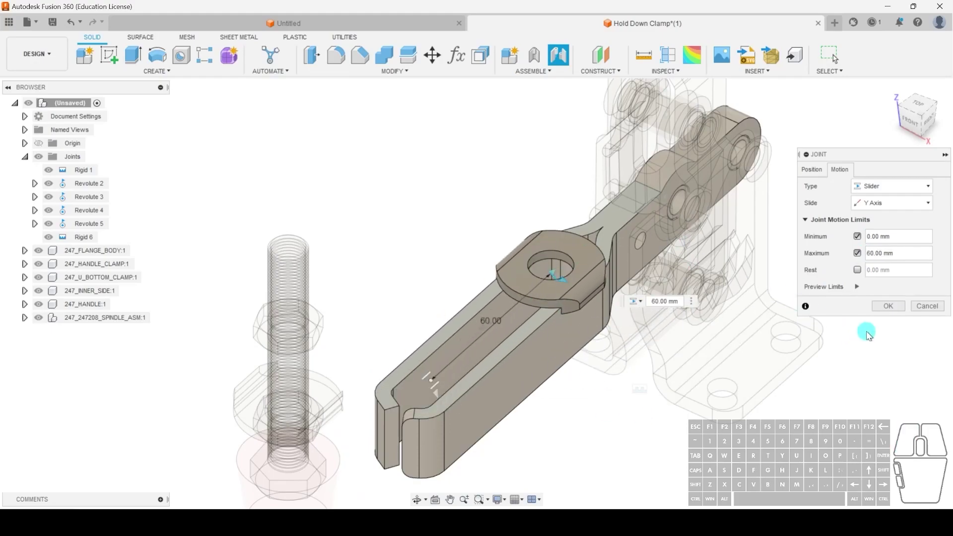
click(886, 306)
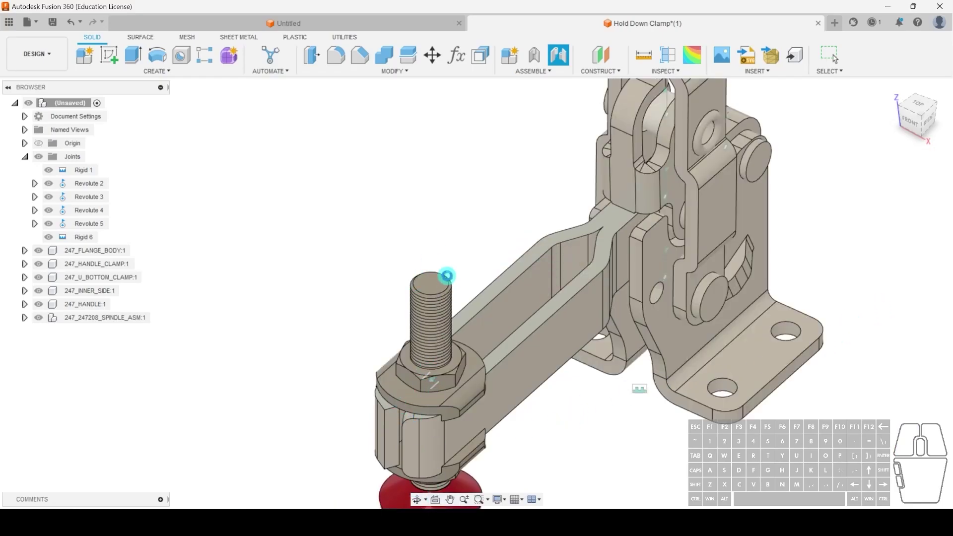
Test the assembly's motion by sliding the spindle along the clamp arm's slot and swinging the red handle
shift+middle_drag(447, 270, 459, 223)
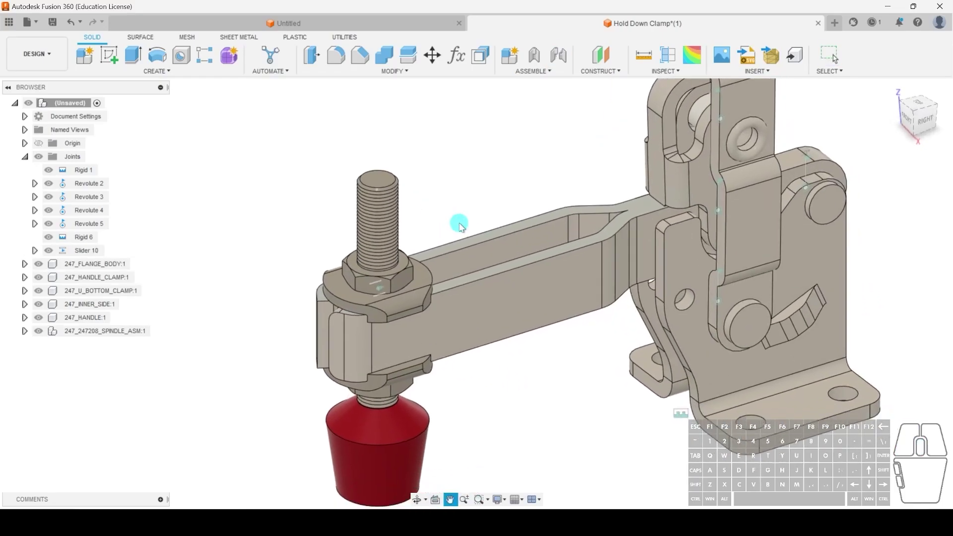
drag(400, 298, 368, 348)
scroll(432, 362, down, 5)
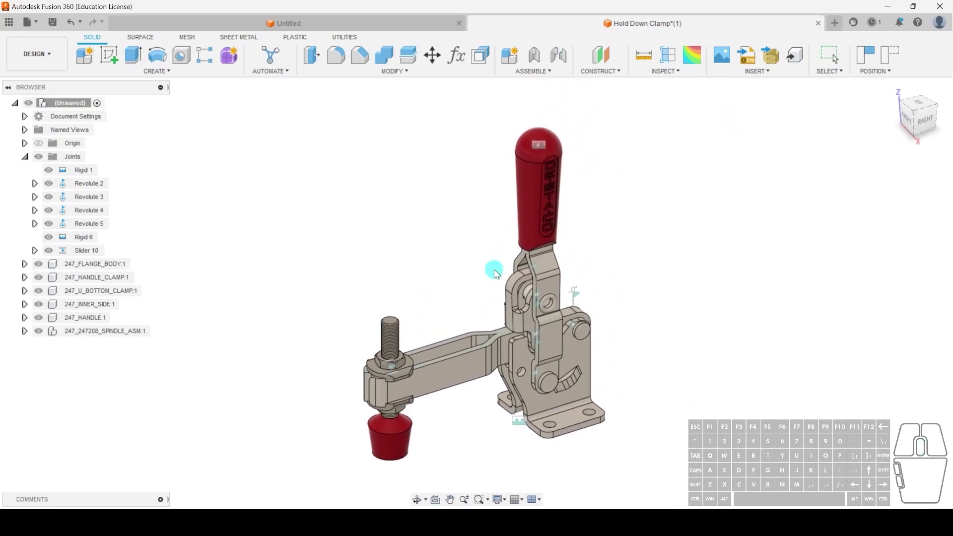
drag(531, 186, 428, 292)
click(665, 358)
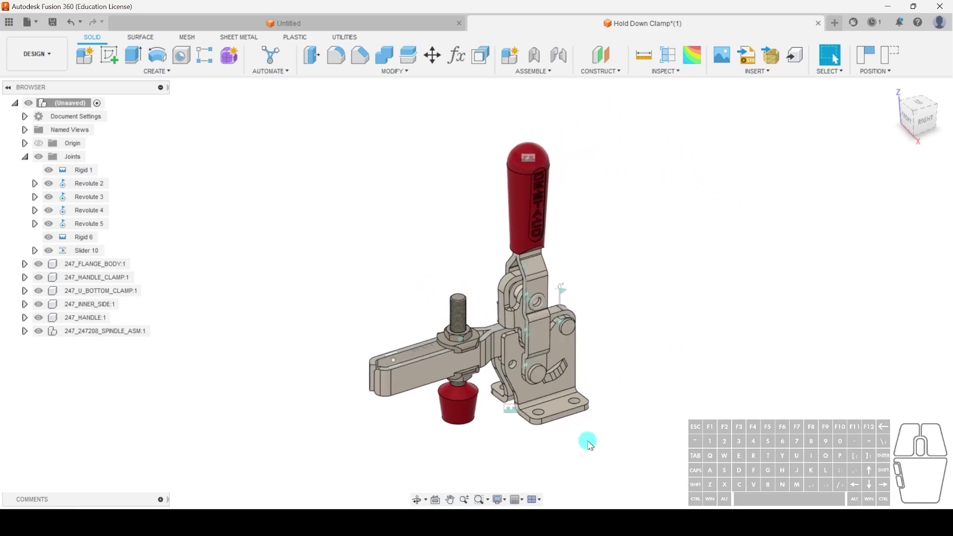